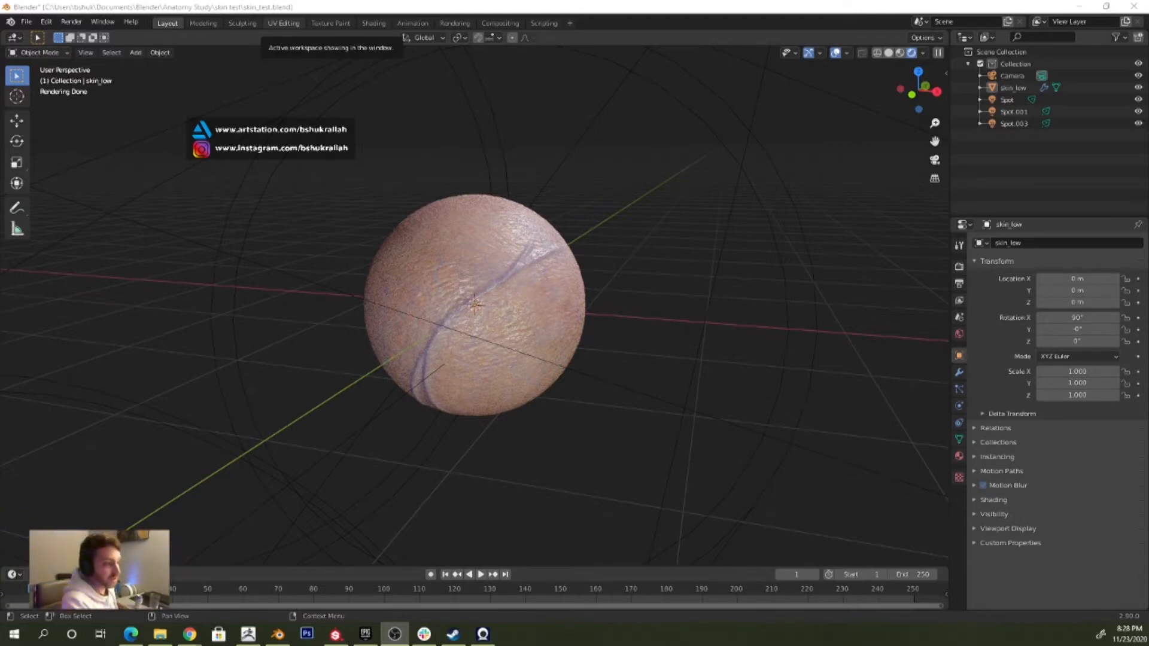
Preview the skin sphere in Eevee and in Cycles, examining the skin shading from different angles
mouse_move(721, 265)
middle_mouse_down()
mouse_move(677, 267)
mouse_move(817, 246)
middle_mouse_up()
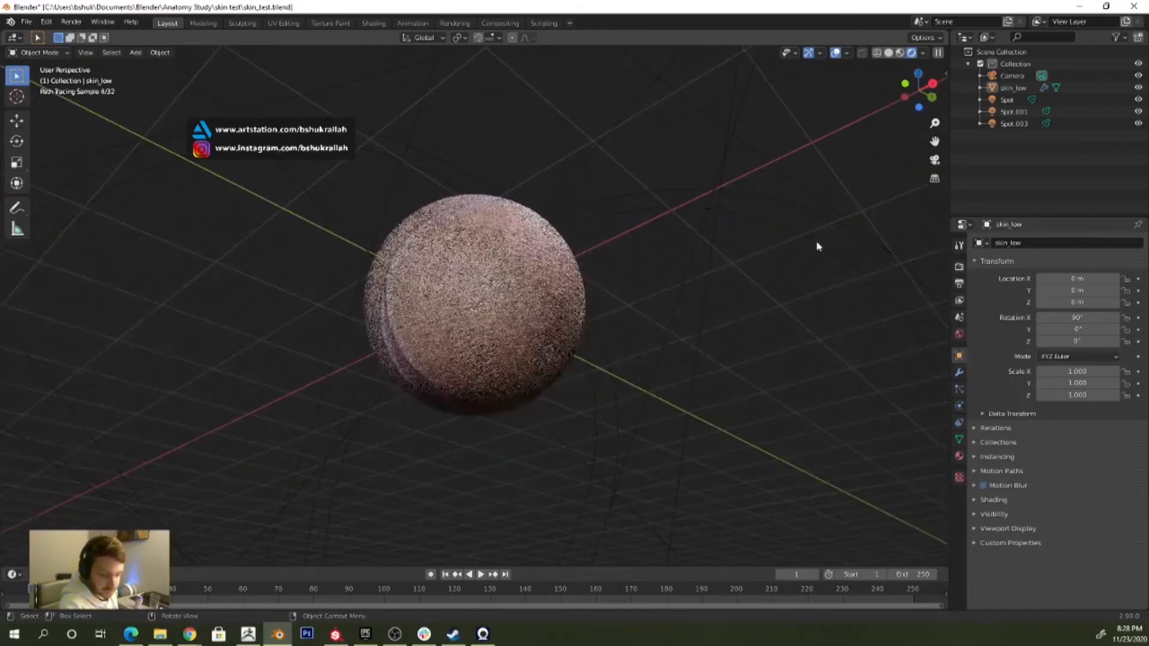
left_click(959, 267)
left_click(1075, 243)
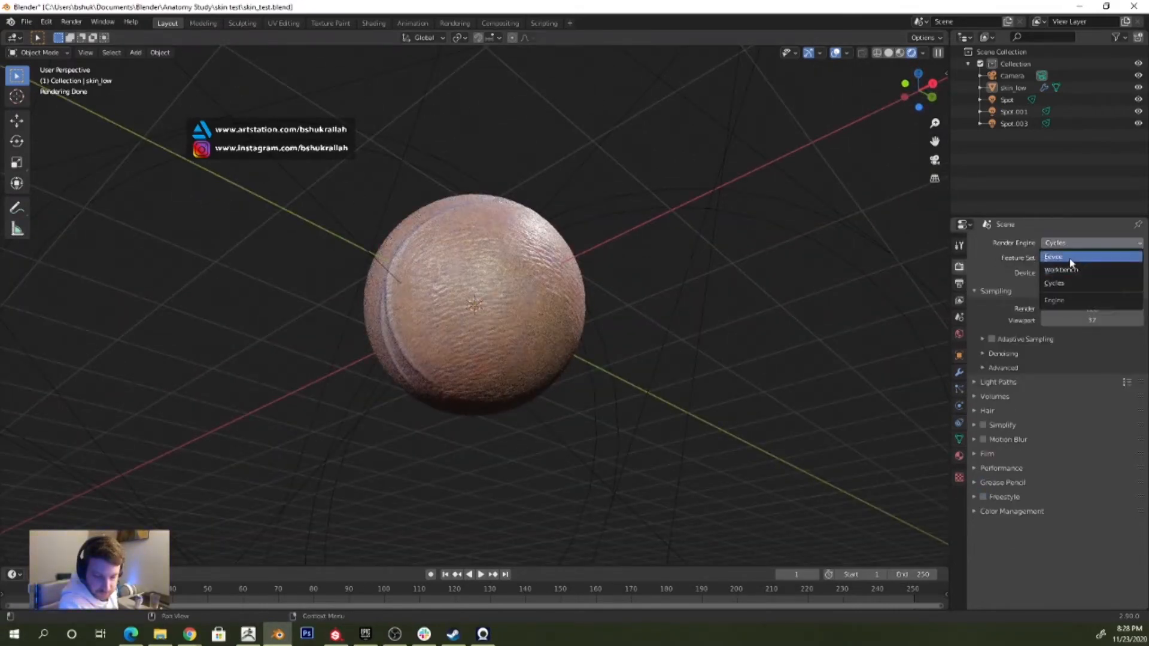
left_click(1070, 259)
middle_click_drag(798, 300, 822, 352)
left_click(1104, 243)
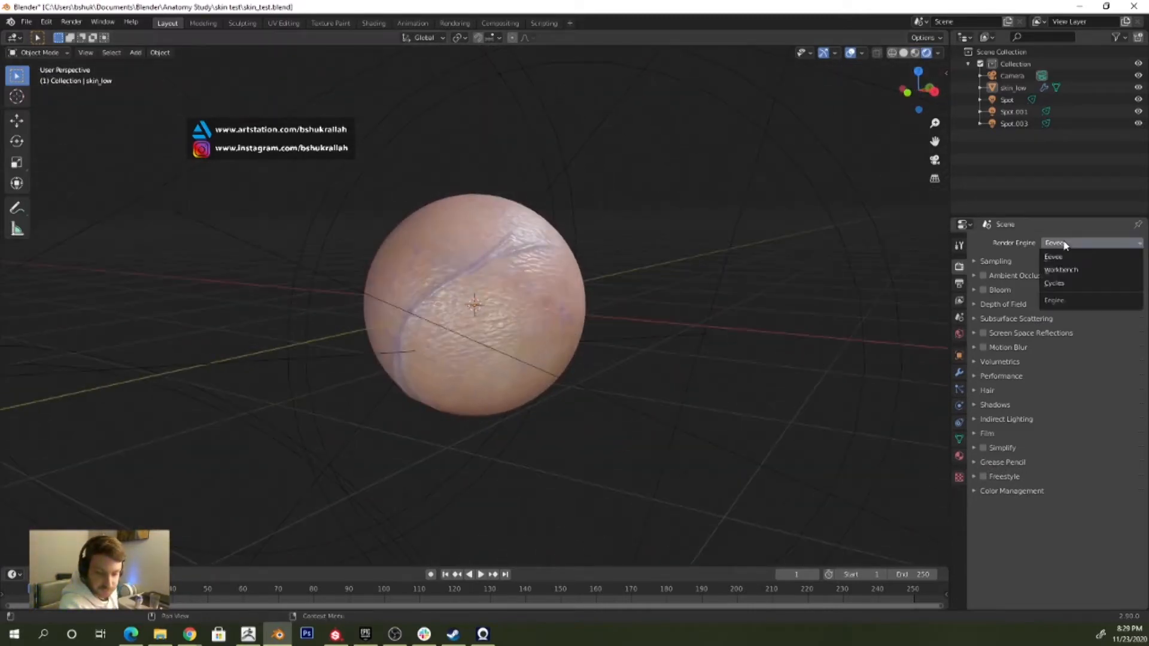
left_click(1057, 285)
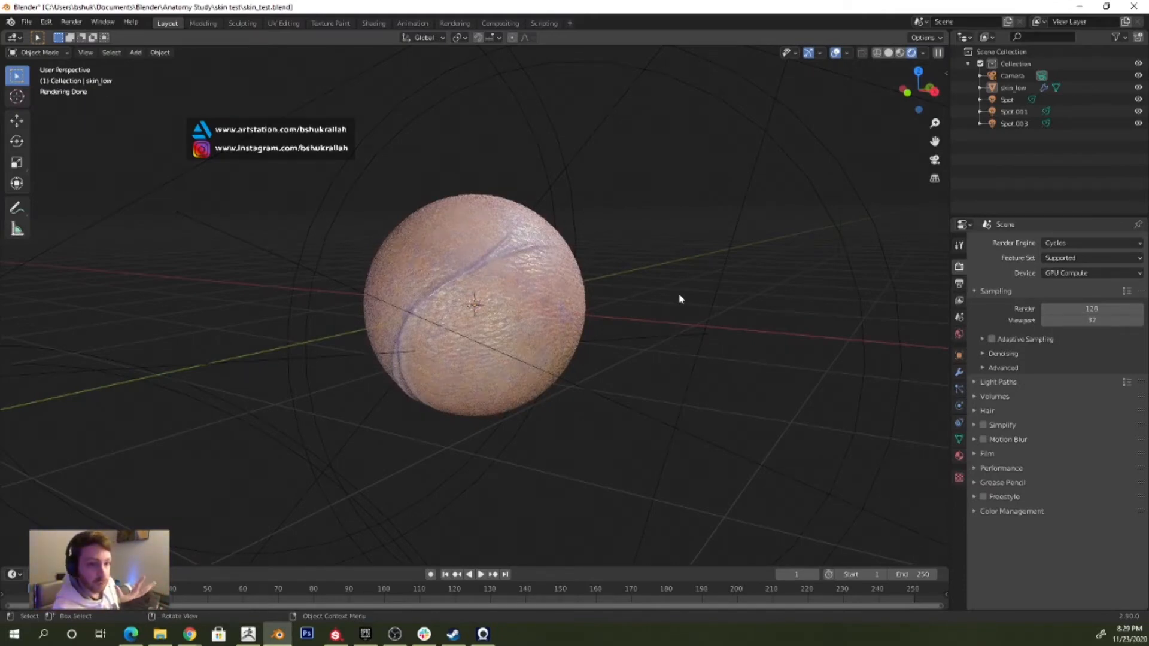
scroll(642, 416, "up", 3)
mouse_move(641, 333)
middle_mouse_down()
mouse_move(742, 281)
mouse_move(722, 258)
mouse_move(832, 333)
mouse_move(862, 329)
mouse_move(773, 357)
mouse_move(790, 308)
mouse_move(697, 285)
mouse_move(738, 259)
mouse_move(711, 377)
middle_mouse_up()
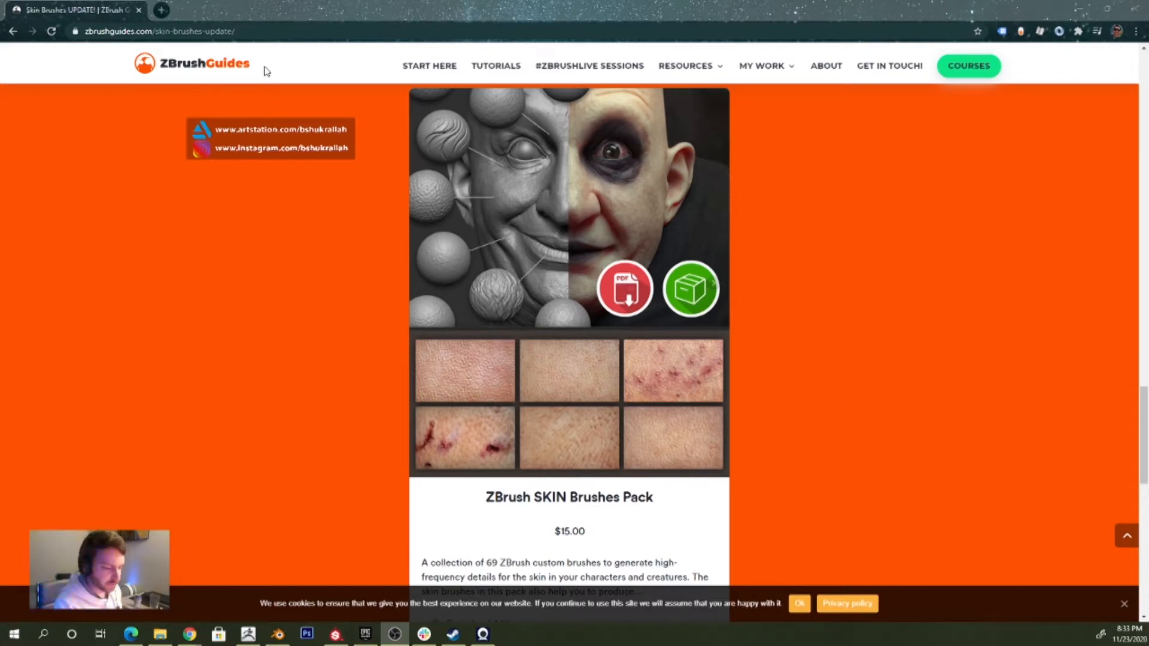
Switch to the browser and read the ZBrush SKIN Brushes Pack listing on the ZBrushGuides page
scroll(271, 313, "down", 3)
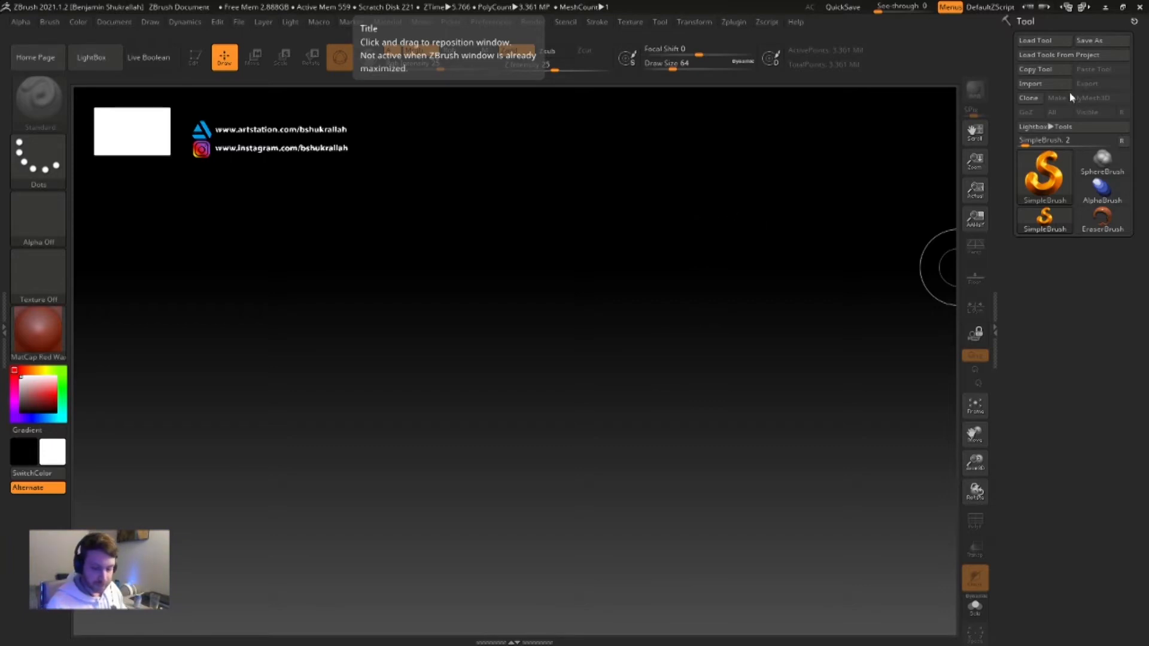
Switch to ZBrush and draw a large Sphere3D on the empty canvas
left_click(1040, 175)
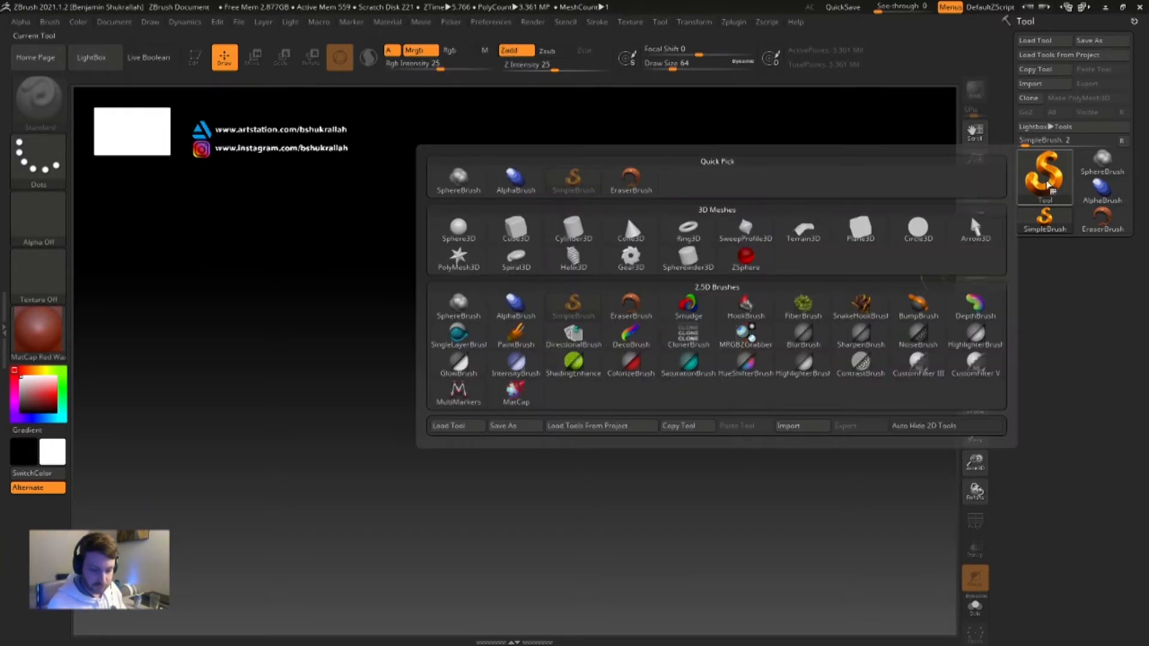
left_click(1032, 175)
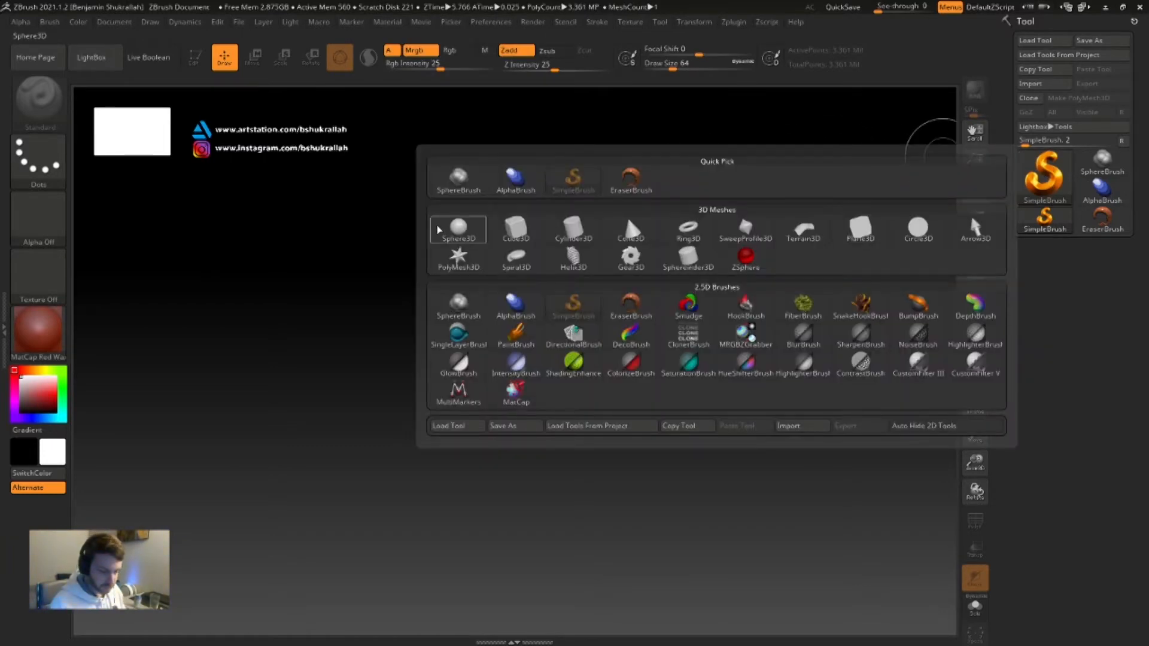
left_click(458, 228)
left_click_drag(519, 250, 508, 448)
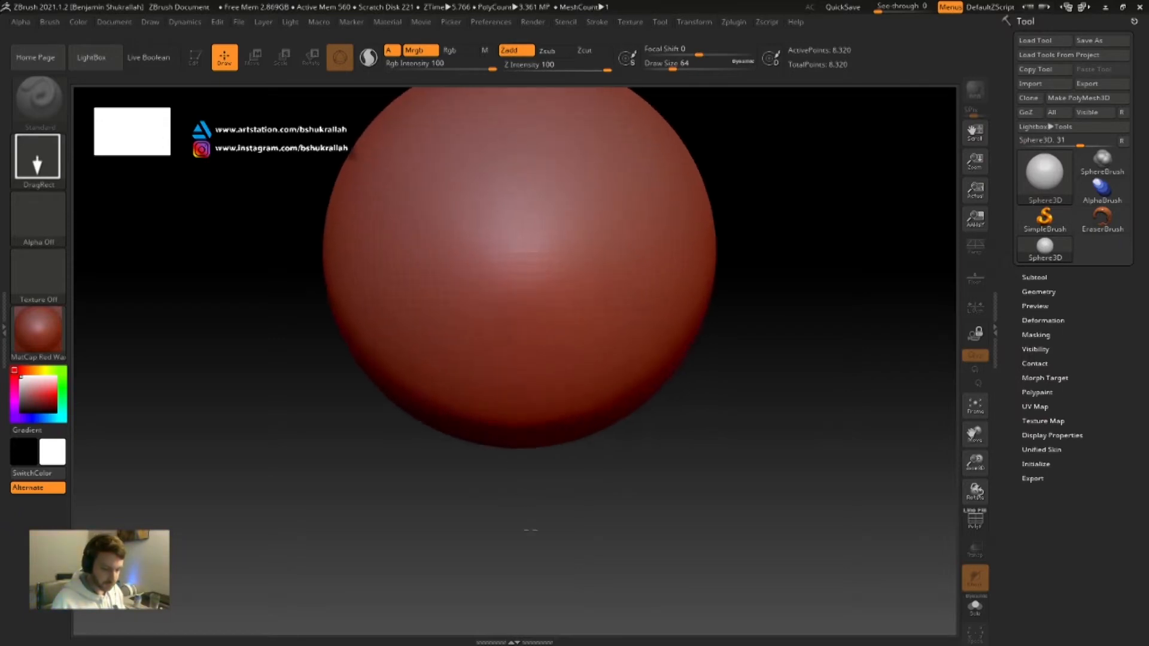
Convert the sphere to an editable PolyMesh3D and give it the MatCap White Cavity material
left_click(195, 58)
left_click(1091, 99)
left_click_drag(788, 257, 778, 325, "alt")
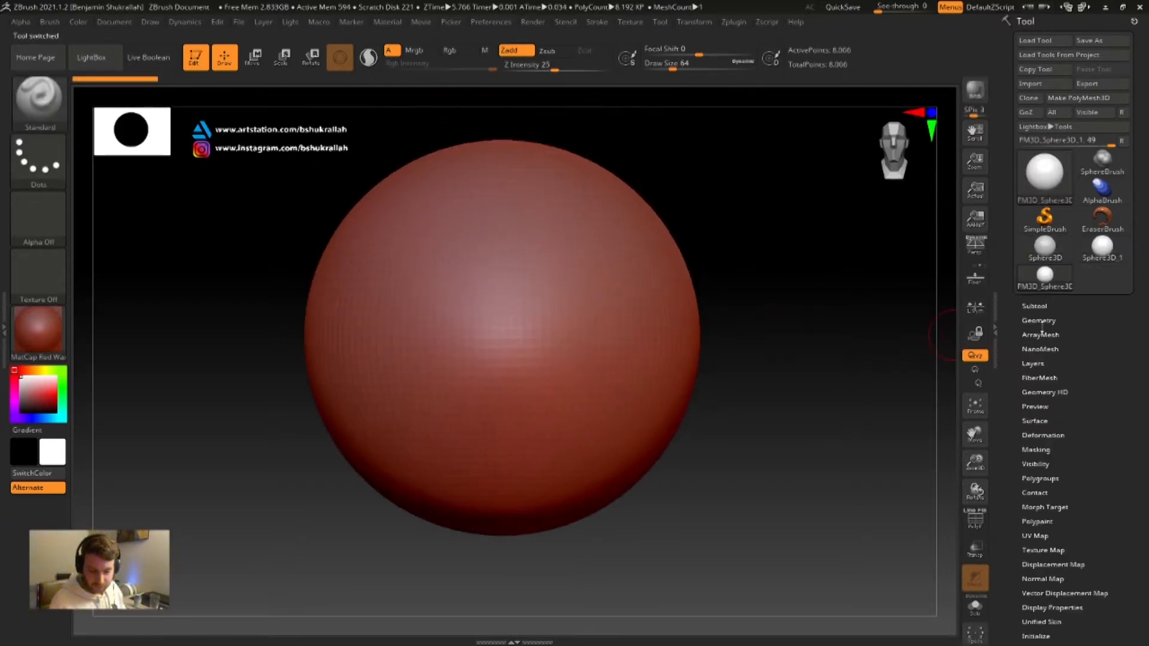
left_click(38, 329)
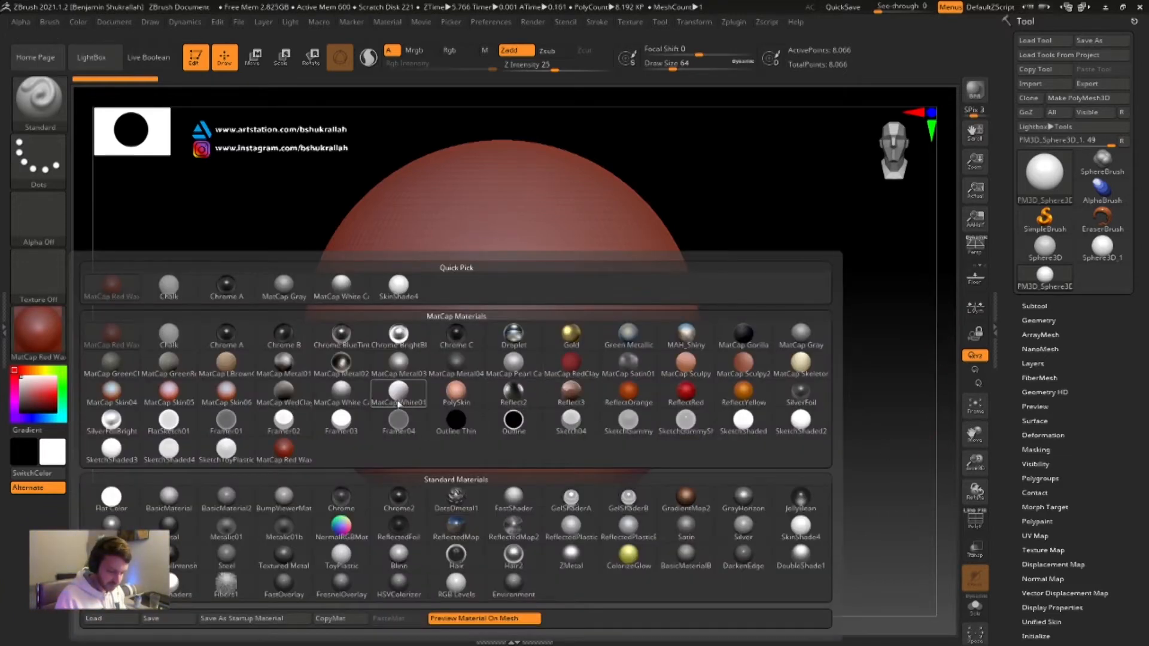
left_click(342, 392)
Try remeshing the sphere with ZRemesher at a target polygons count of about 6.49, and undo the remesh
left_click(1039, 321)
scroll(1137, 383, "down", 3)
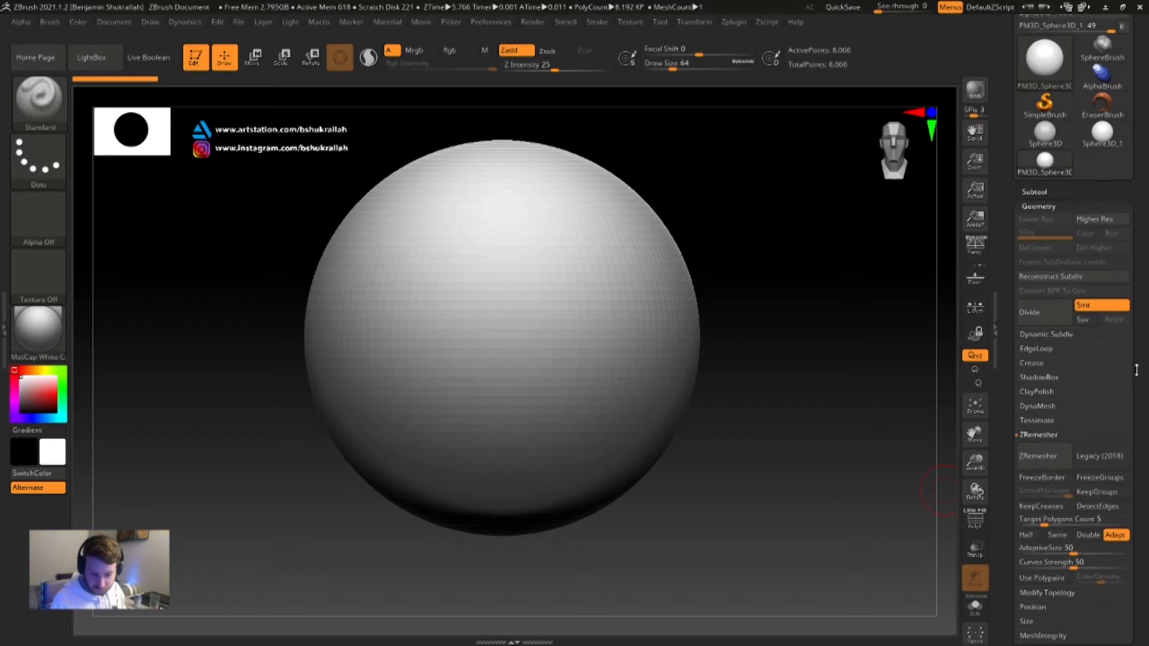
scroll(1137, 426, "down", 3)
left_click_drag(1044, 422, 1059, 422)
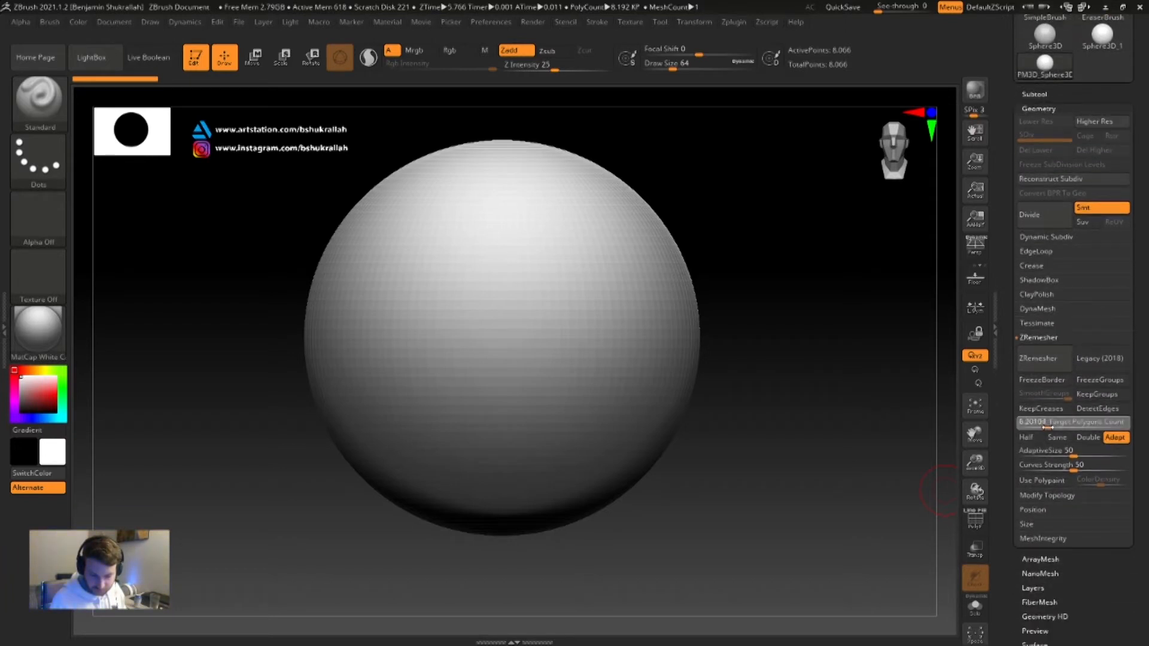
left_click(1038, 358)
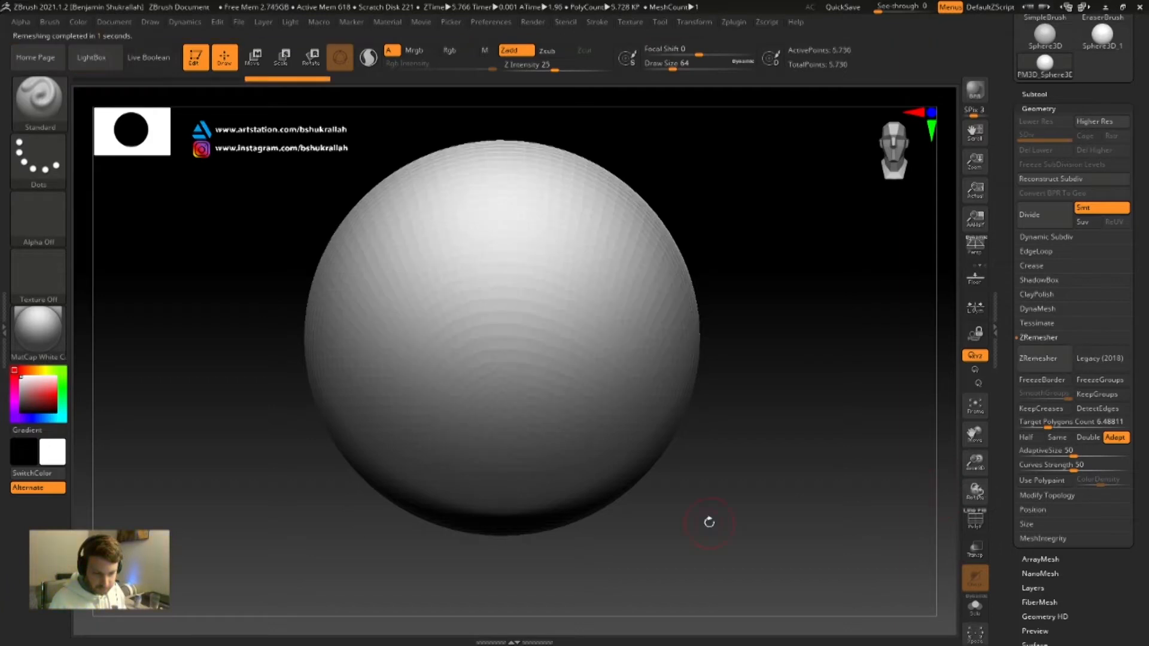
left_click_drag(1047, 426, 1054, 428)
key("ctrl+z")
Remesh the sphere with ZRemesher at a target polygons count of about 17.68 and check its wireframe
left_click_drag(1056, 428, 1065, 427)
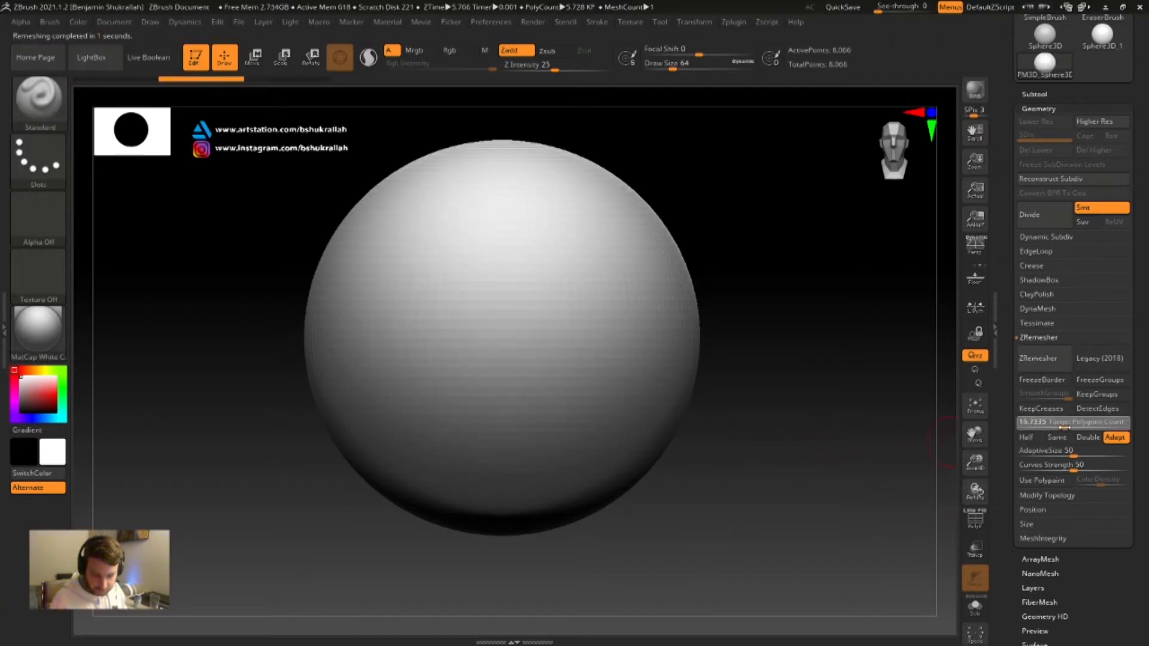
left_click(1039, 358)
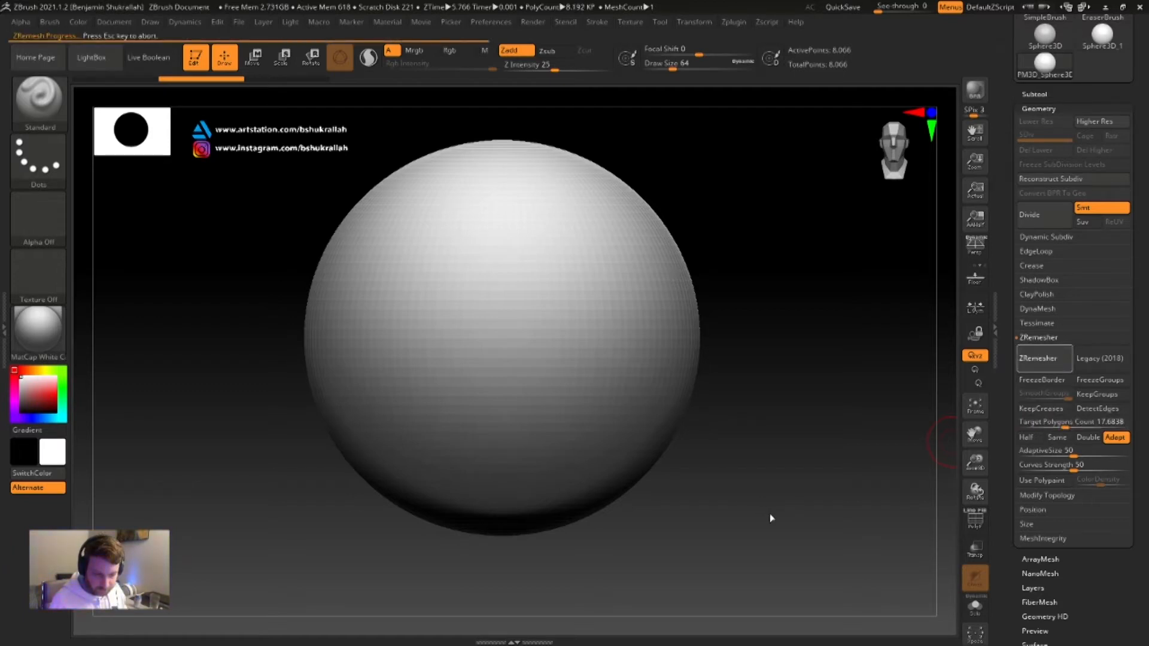
left_click(975, 520)
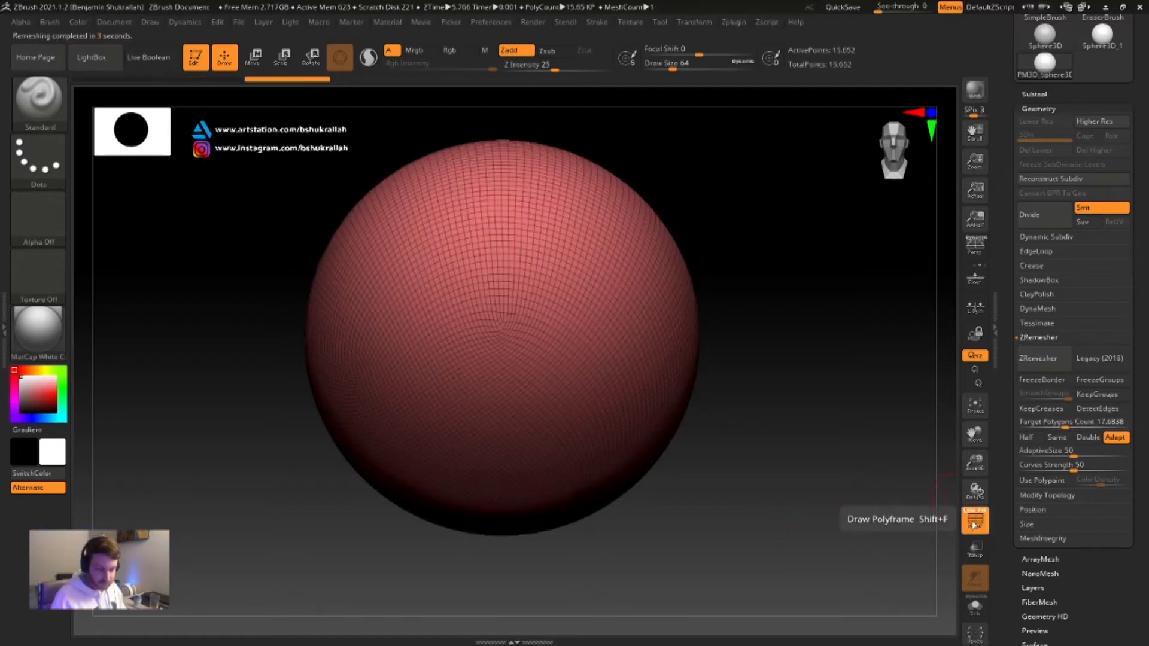
left_click(975, 522)
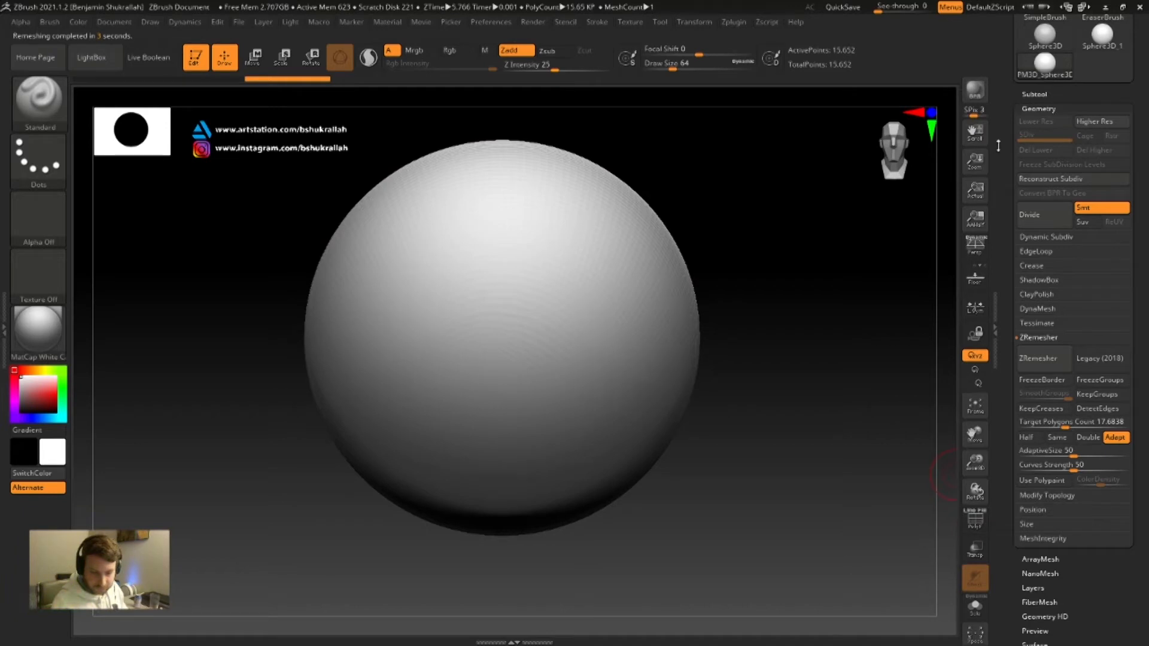
Subdivide the remeshed sphere up to subdivision level 5
key("ctrl+d")
key("ctrl+d")
key("ctrl+d")
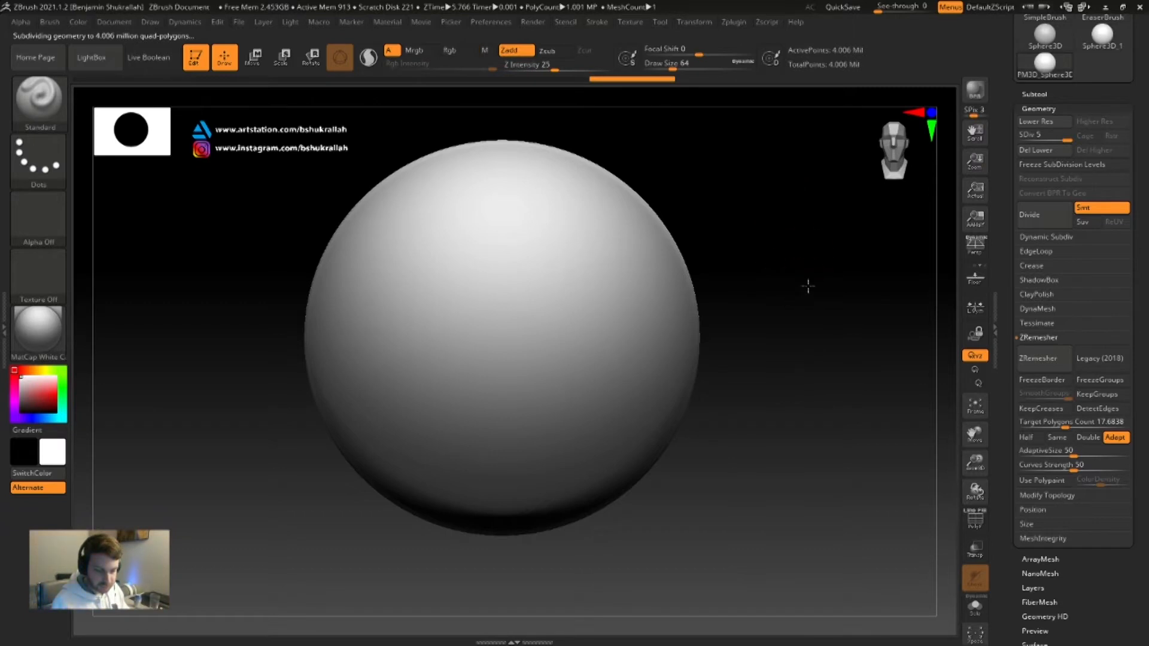
Load the ZBGs Complex Skin Base layer 1 brush from the Skin brushes folder and set its draw size to 83
left_click(88, 58)
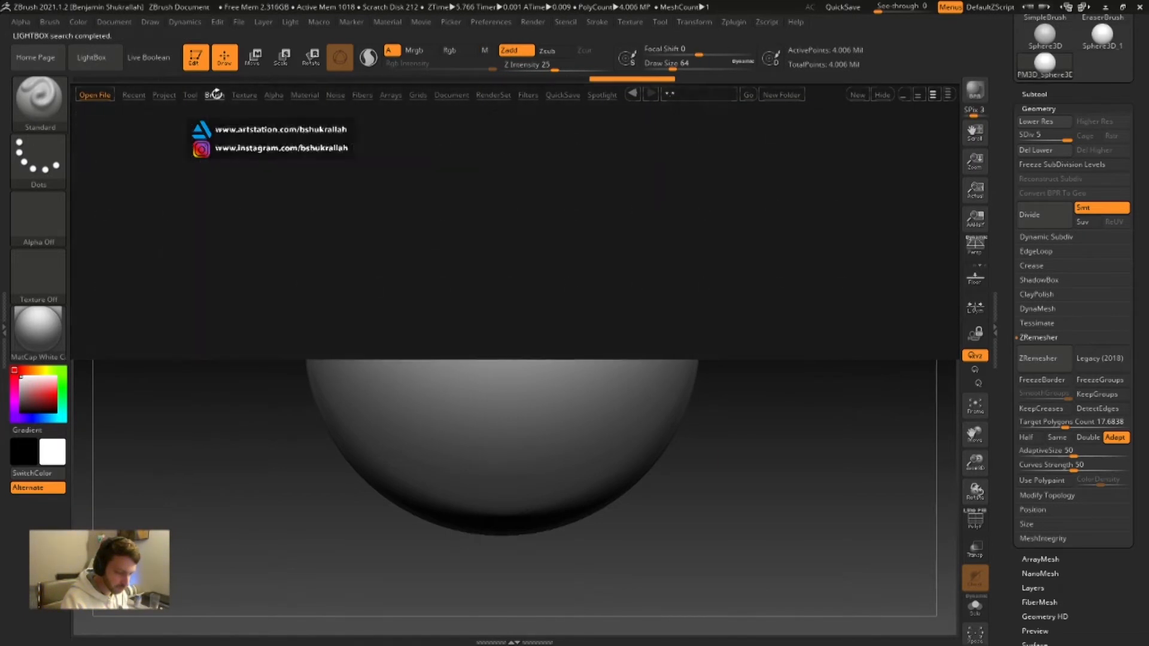
left_click(215, 94)
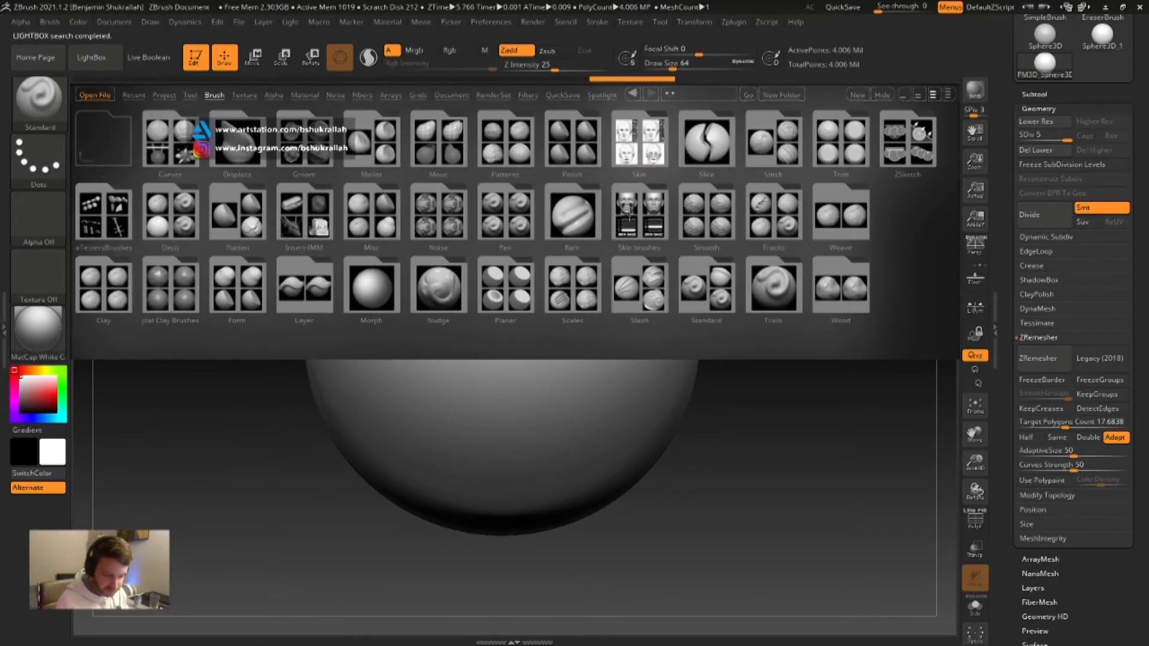
left_click(639, 217)
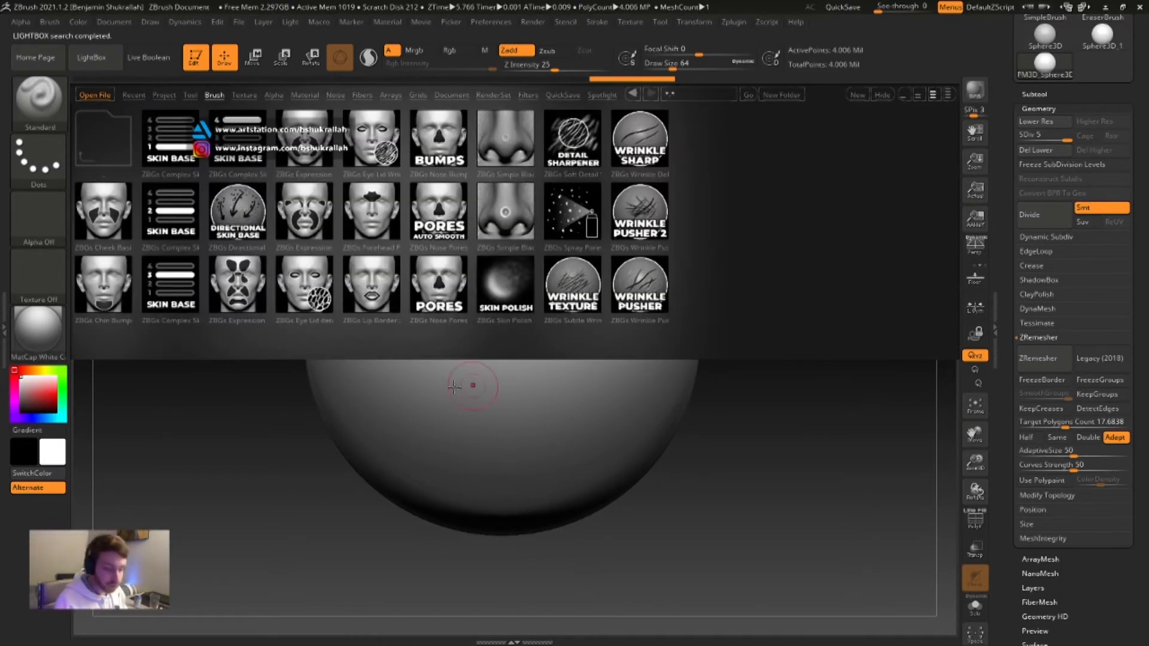
double_click(168, 161)
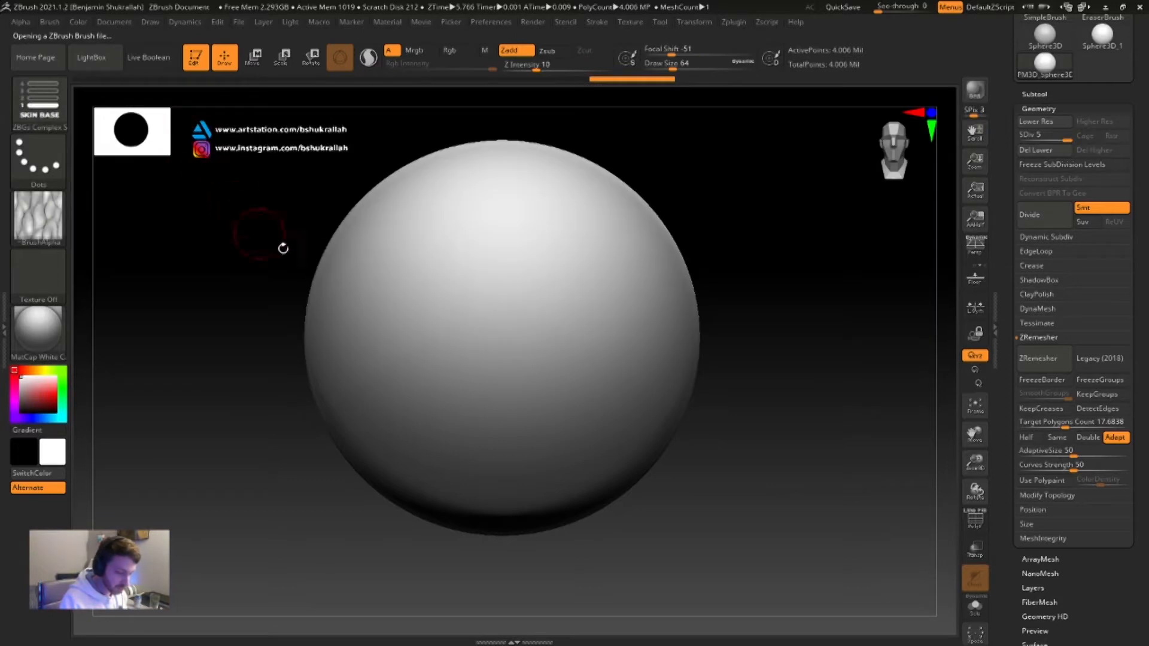
key("s")
left_click_drag(347, 235, 344, 234)
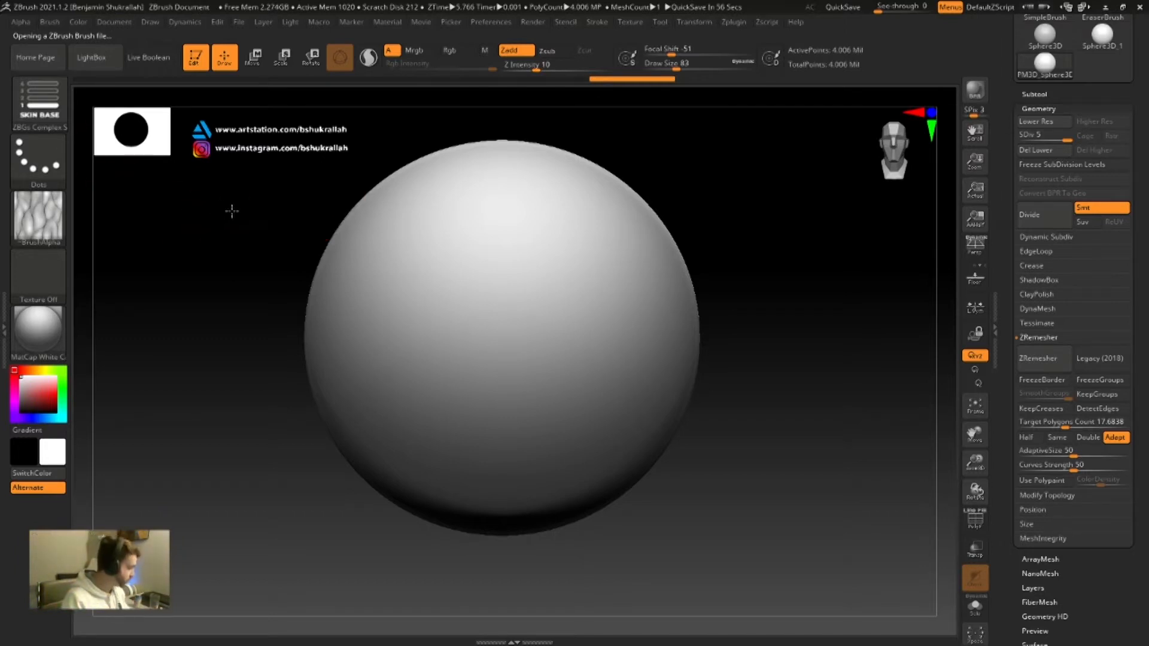
Set up the Standard brush with the Color Spray stroke and Alpha 07
key("b")
key("s")
key("t")
left_click(48, 171)
left_click(48, 170)
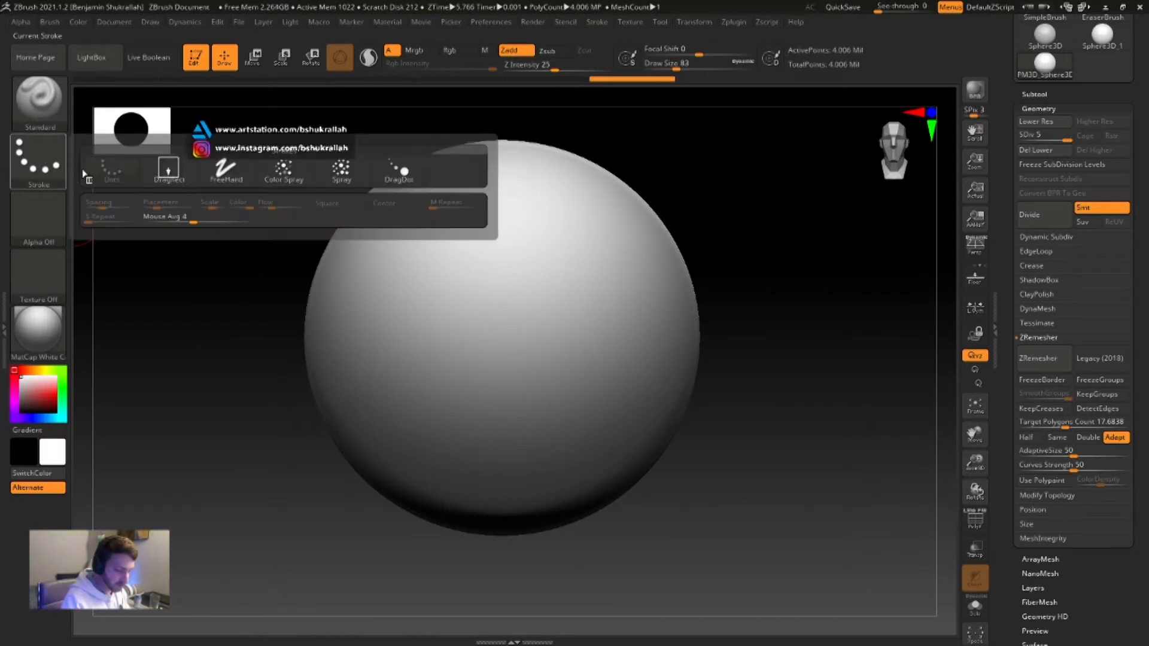
left_click(290, 176)
left_click(36, 219)
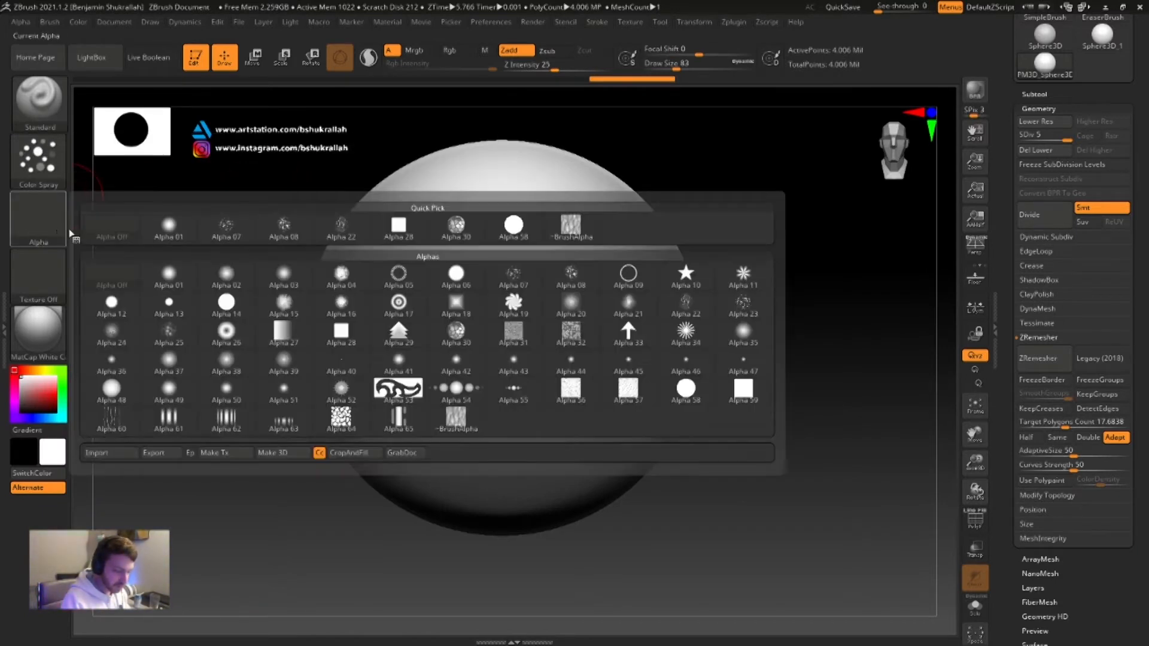
left_click(31, 209)
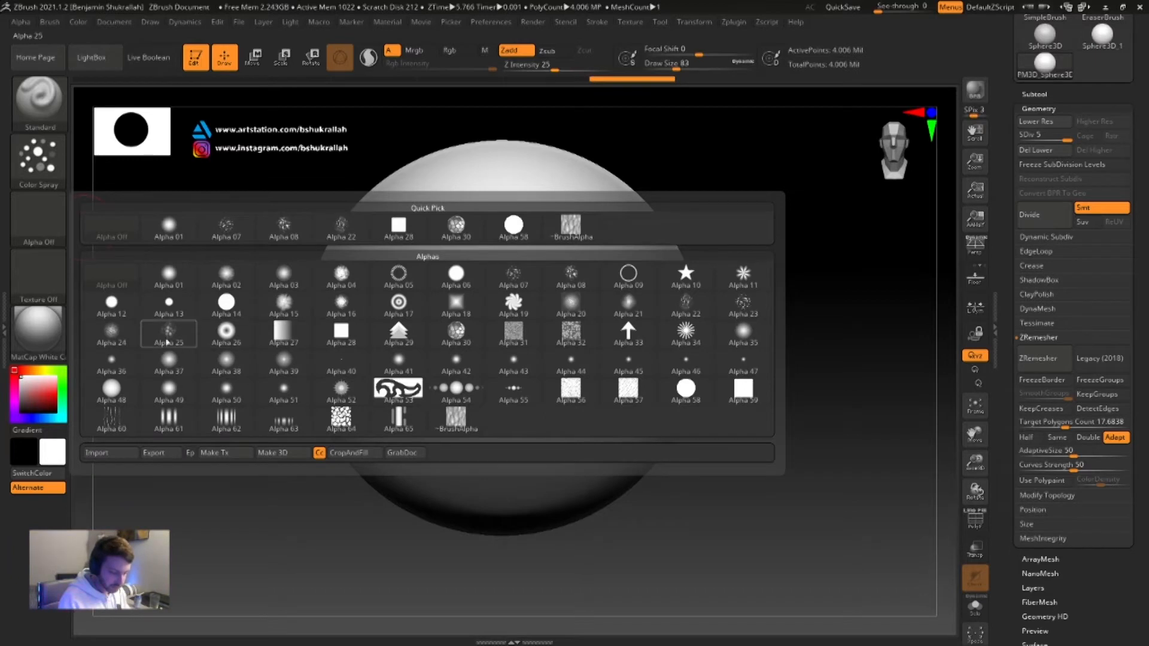
left_click(513, 276)
Spray a test patch of pore detail across the front of the sphere and undo it
left_click_drag(495, 274, 449, 275)
mouse_move(522, 230)
left_mouse_down()
mouse_move(579, 224)
mouse_move(598, 251)
mouse_move(613, 287)
mouse_move(624, 422)
left_mouse_up()
left_click(561, 507)
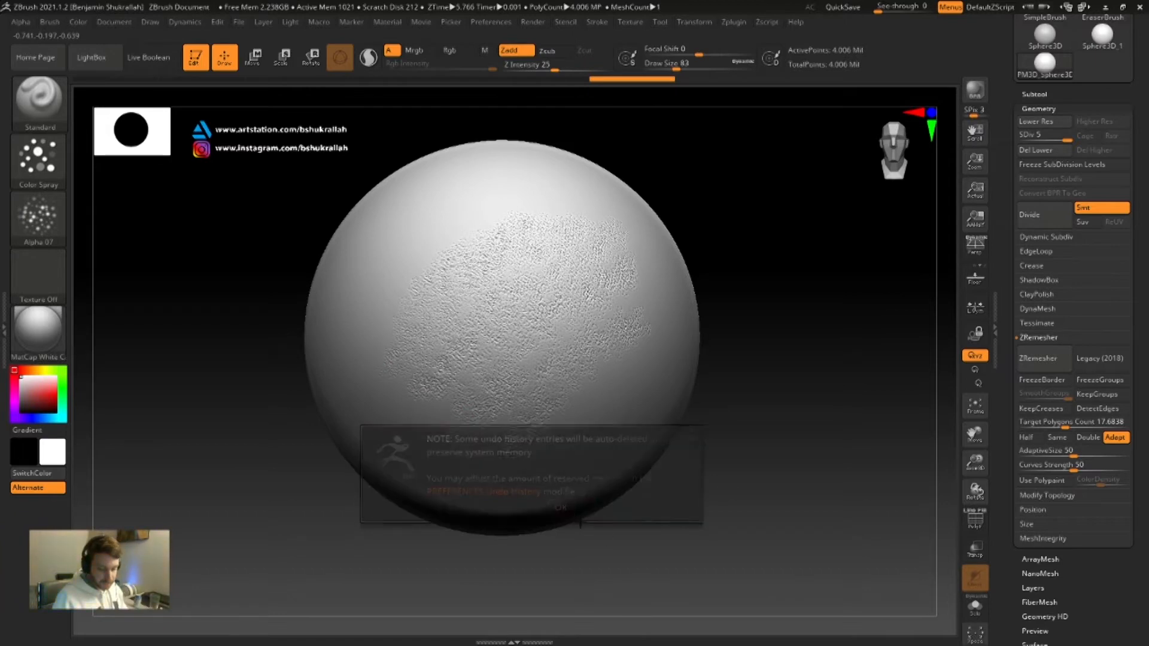
key("ctrl+z")
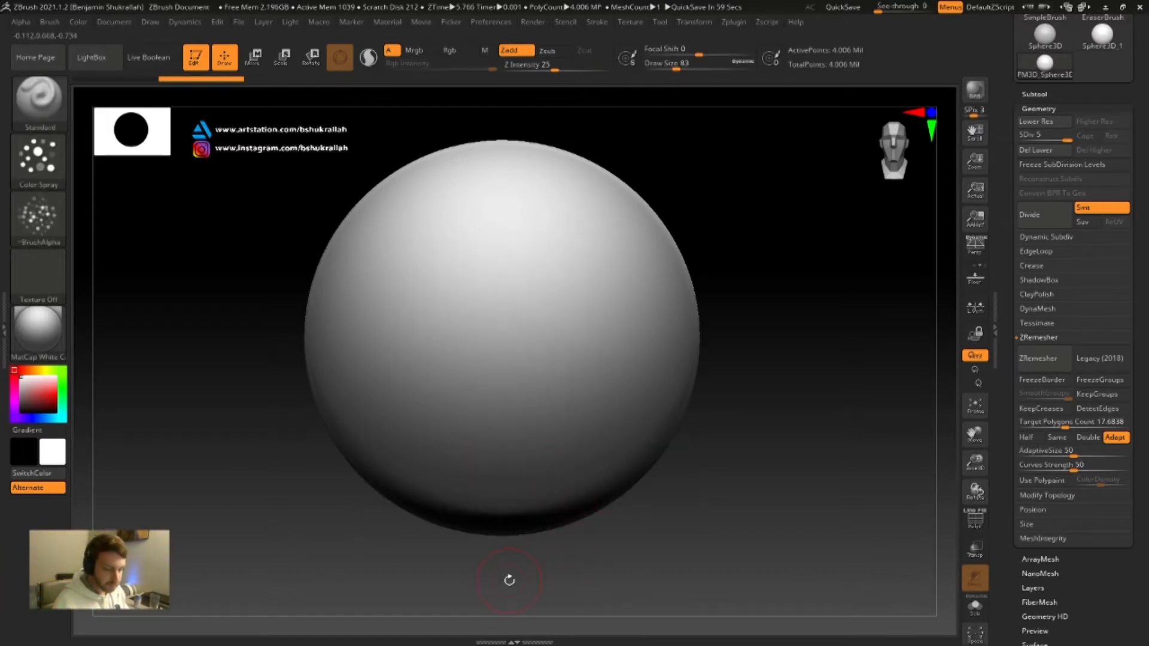
Load the ZBGs Complex Skin Base layer 1 brush again and look through its brush settings
left_click(91, 57)
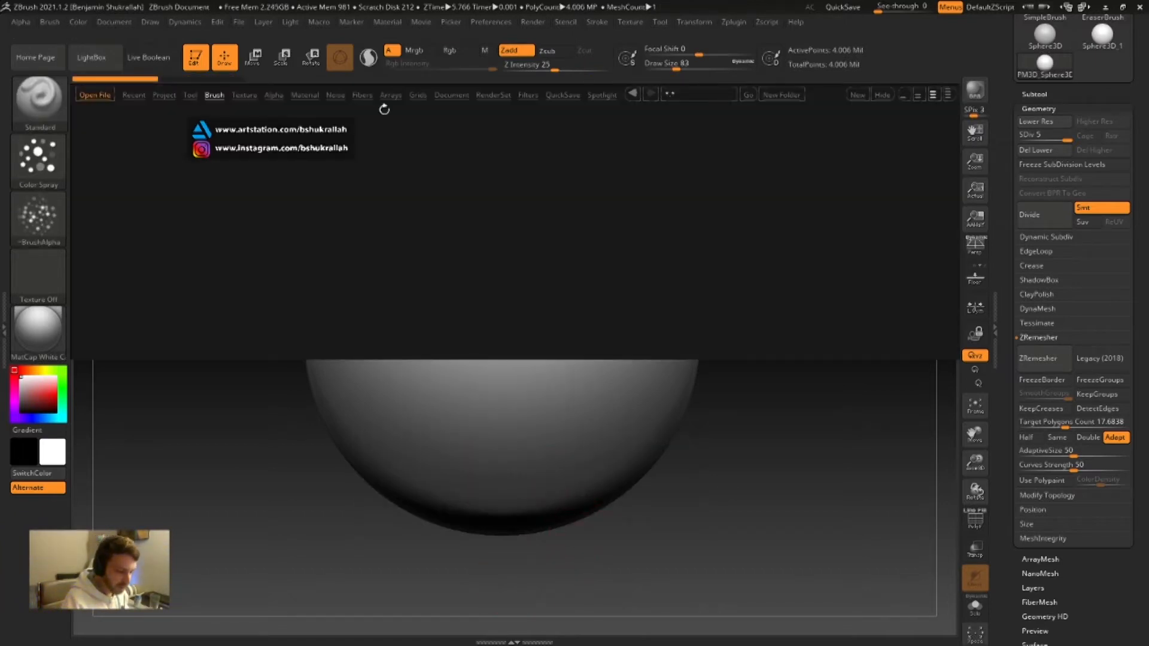
double_click(177, 130)
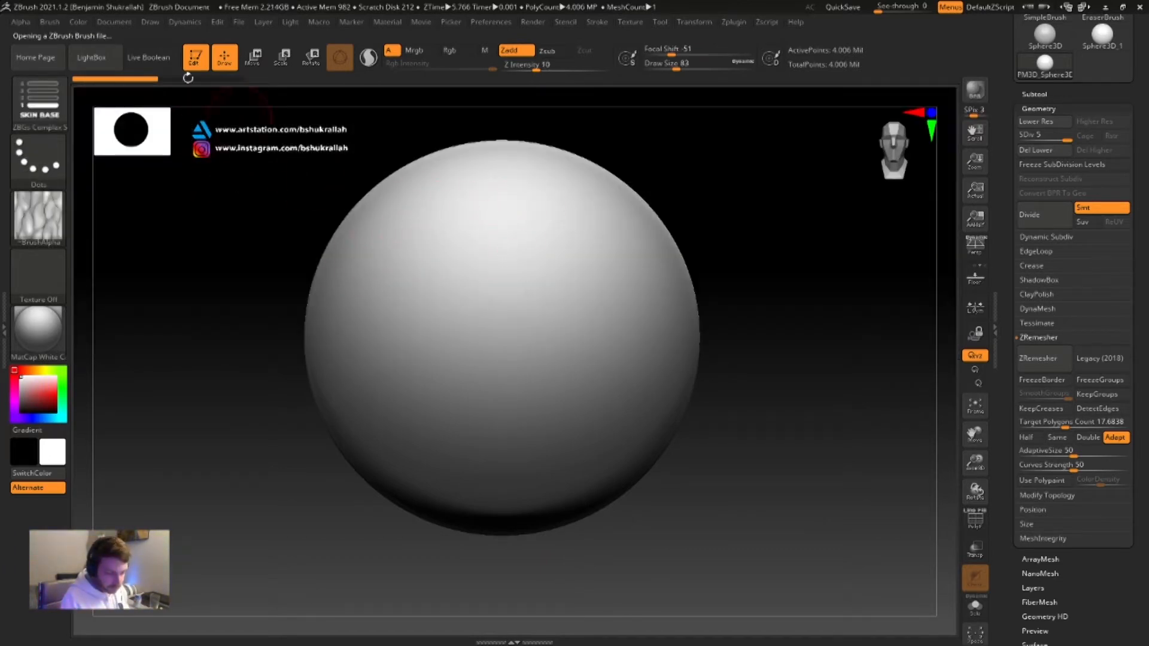
left_click(53, 22)
scroll(120, 269, "down", 10)
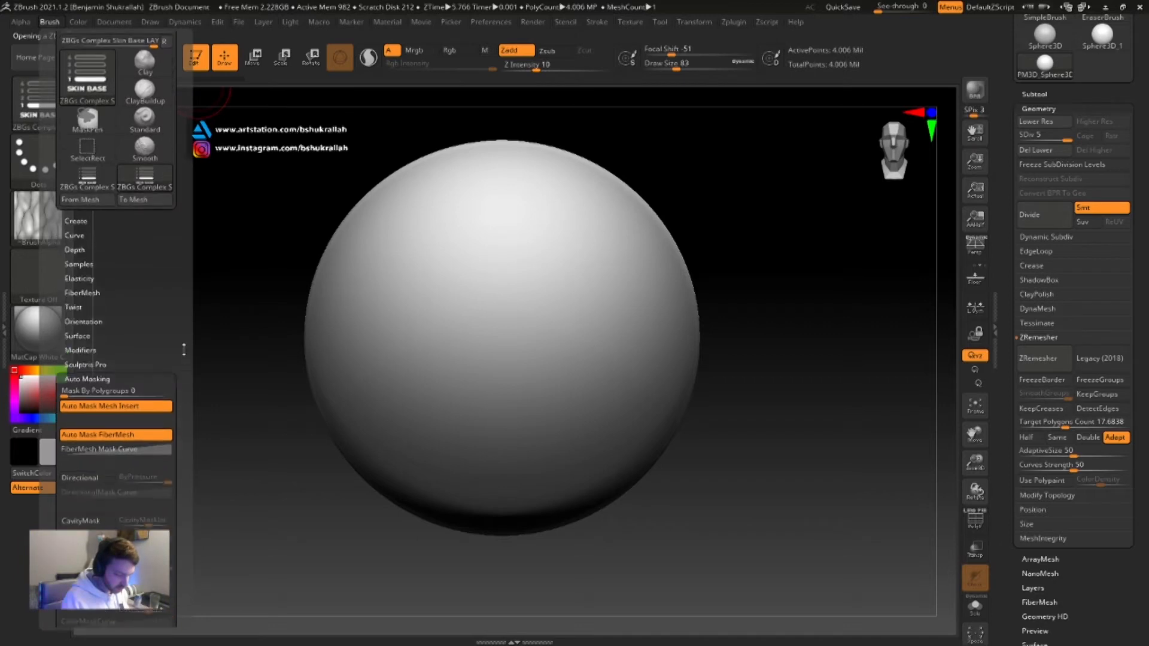
left_click(84, 298)
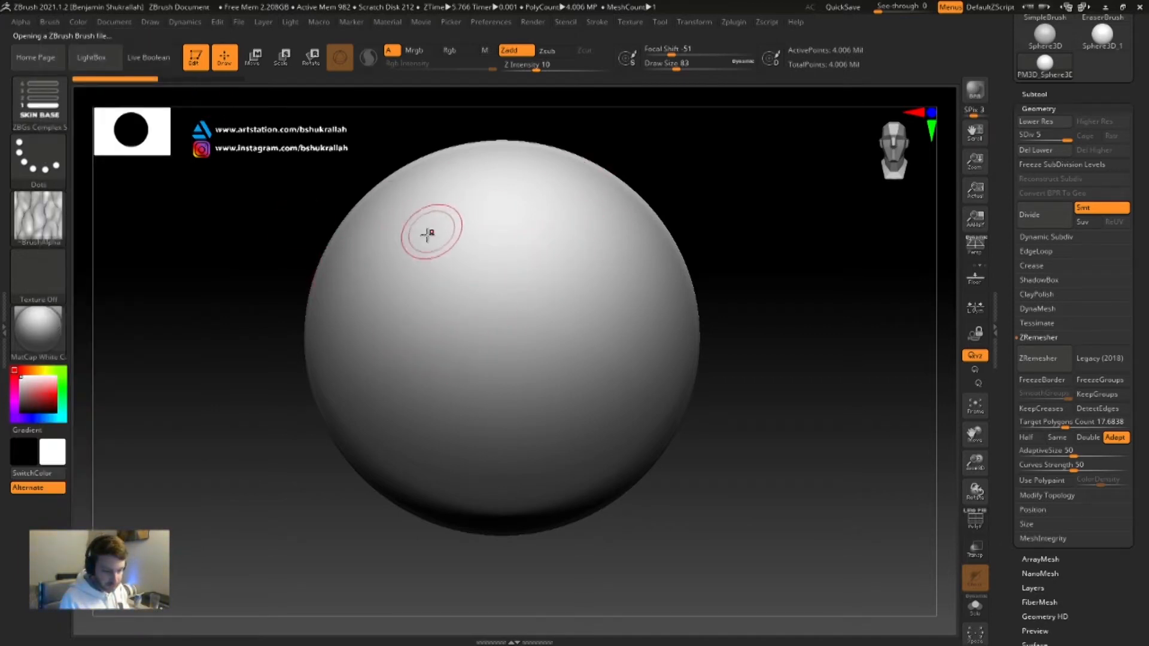
Set the Z Intensity to 14 and brush the skin base pattern over the front of the sphere
mouse_move(382, 263)
left_mouse_down()
mouse_move(397, 233)
mouse_move(346, 270)
mouse_move(406, 254)
mouse_move(437, 261)
left_mouse_up()
left_click_drag(537, 67, 542, 64)
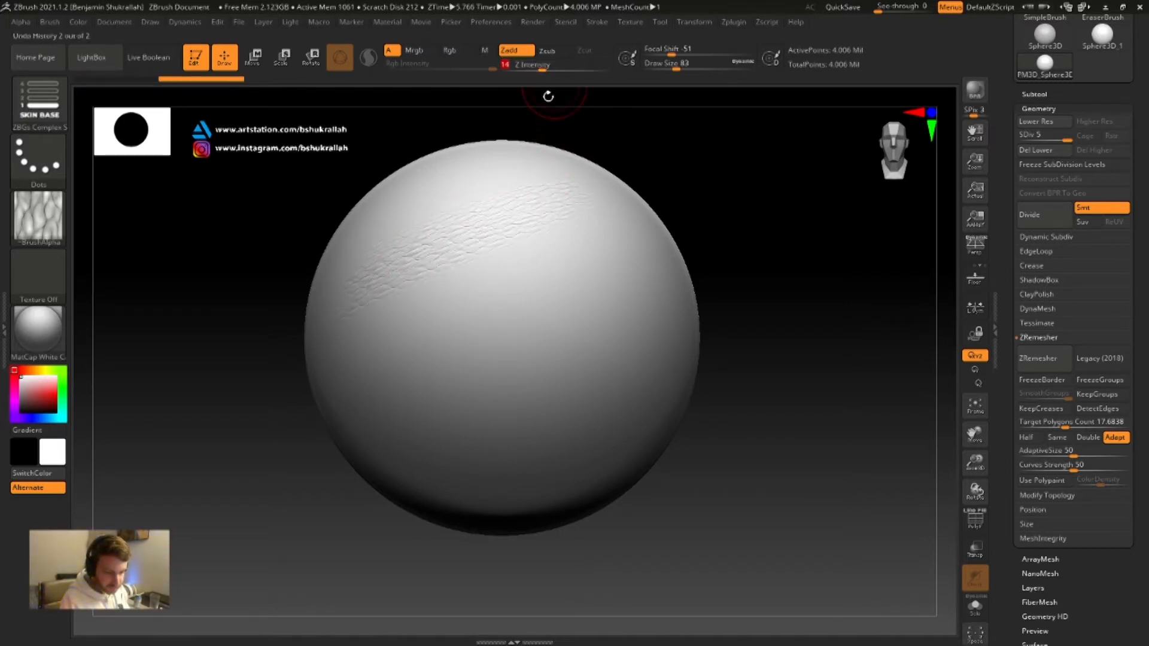
mouse_move(346, 275)
left_mouse_down()
mouse_move(466, 226)
mouse_move(510, 233)
mouse_move(483, 285)
mouse_move(515, 298)
mouse_move(527, 327)
mouse_move(469, 335)
mouse_move(462, 359)
mouse_move(598, 312)
mouse_move(358, 461)
mouse_move(622, 372)
mouse_move(682, 377)
mouse_move(479, 473)
left_mouse_up()
left_click_drag(650, 400, 652, 421)
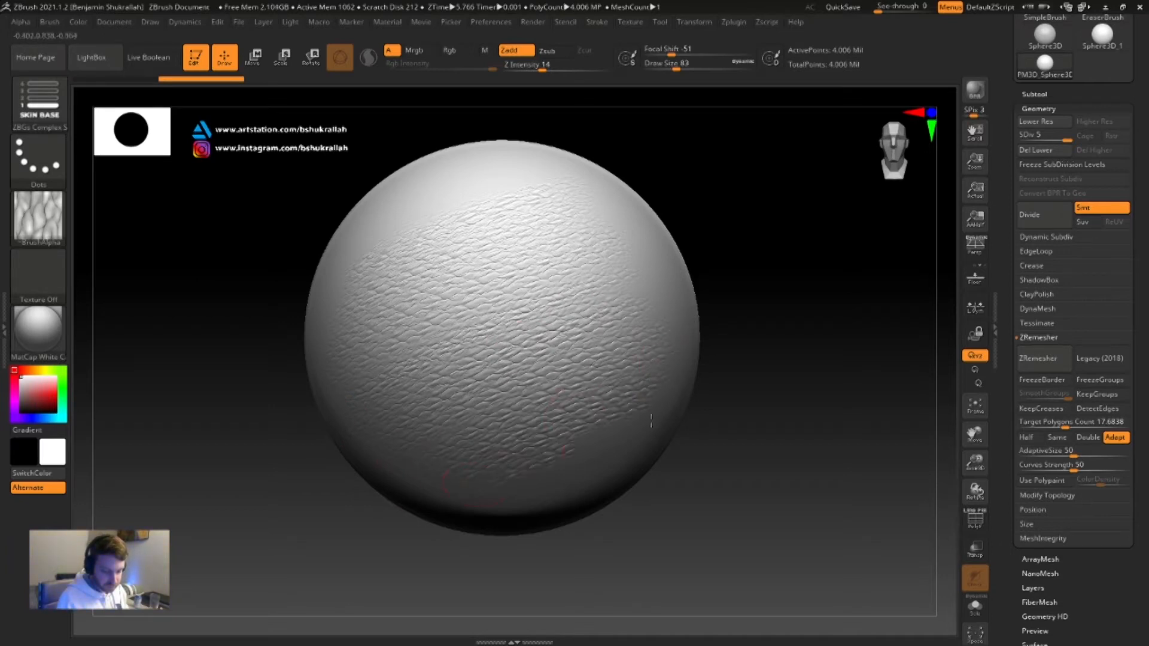
Cover the remaining bare sides, top and back of the sphere with the same skin base pattern
mouse_move(759, 426)
left_mouse_down()
mouse_move(737, 467)
mouse_move(716, 452)
left_mouse_up()
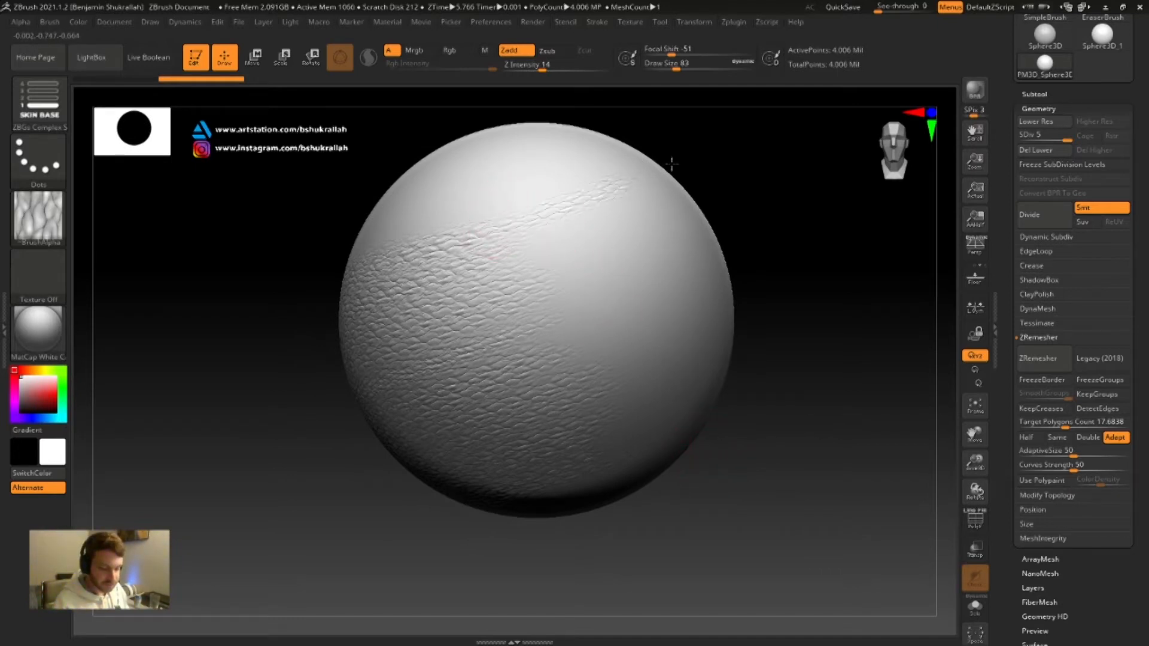
right_click_drag(641, 337, 509, 332)
mouse_move(685, 423)
left_mouse_down()
mouse_move(680, 310)
mouse_move(838, 246)
left_mouse_up()
mouse_move(719, 258)
right_mouse_down()
mouse_move(443, 252)
mouse_move(455, 287)
right_mouse_up()
left_click_drag(545, 209, 634, 180)
right_click_drag(634, 180, 562, 259)
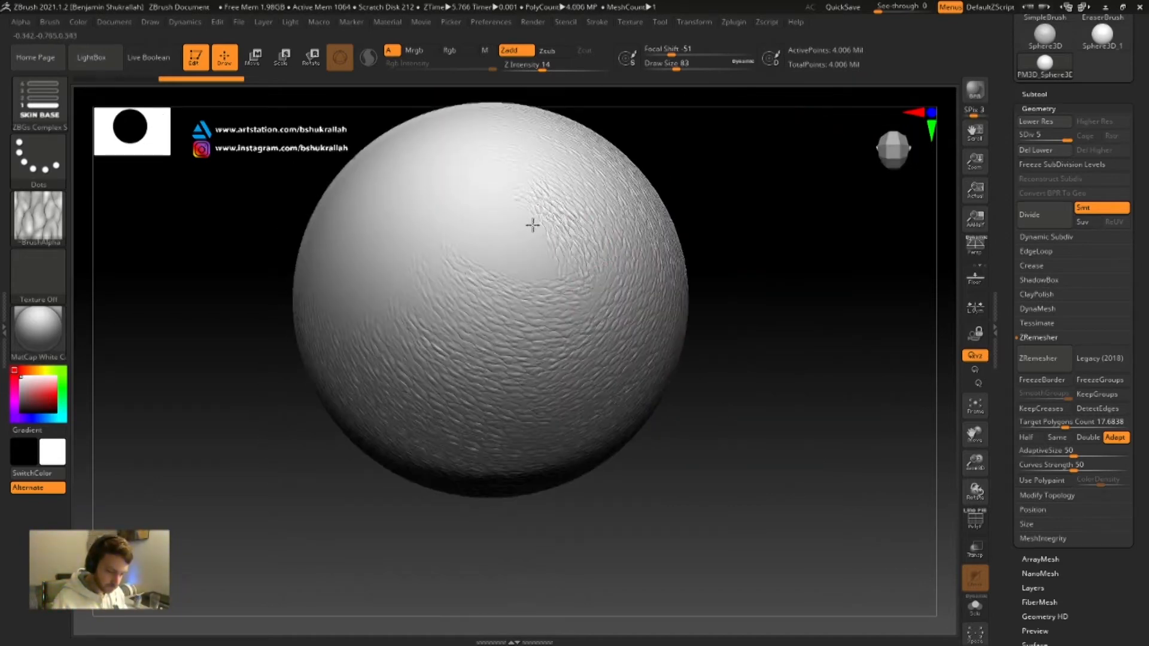
mouse_move(736, 349)
right_mouse_down()
mouse_move(303, 311)
mouse_move(413, 335)
right_mouse_up()
mouse_move(413, 449)
right_mouse_down()
mouse_move(317, 395)
mouse_move(467, 299)
right_mouse_up()
left_click_drag(510, 256, 443, 359)
mouse_move(678, 345)
right_mouse_down("alt")
mouse_move(743, 287)
mouse_move(693, 454)
mouse_move(629, 413)
mouse_move(818, 408)
mouse_move(609, 404)
mouse_move(399, 441)
right_mouse_up("alt")
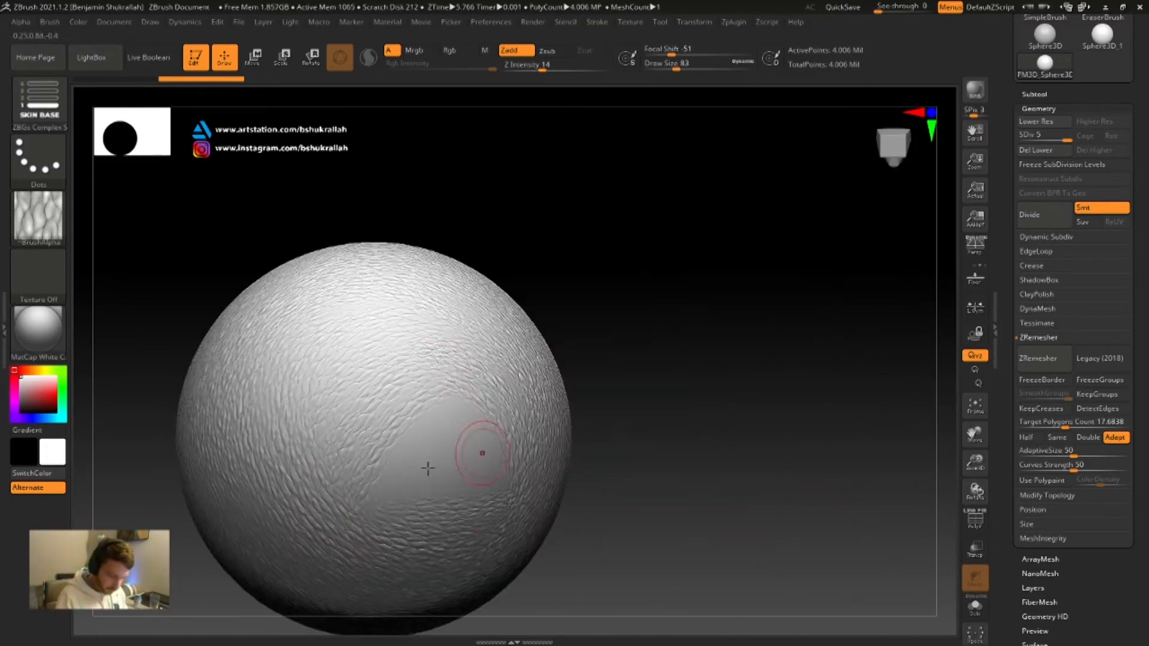
right_click_drag(525, 447, 751, 303)
Load the second-layer ZBGs Complex Skin Base brush and brush its detail across the sphere
right_click_drag(582, 147, 523, 369, "alt")
key("comma")
double_click(458, 180)
left_click_drag(439, 395, 513, 277)
key("b")
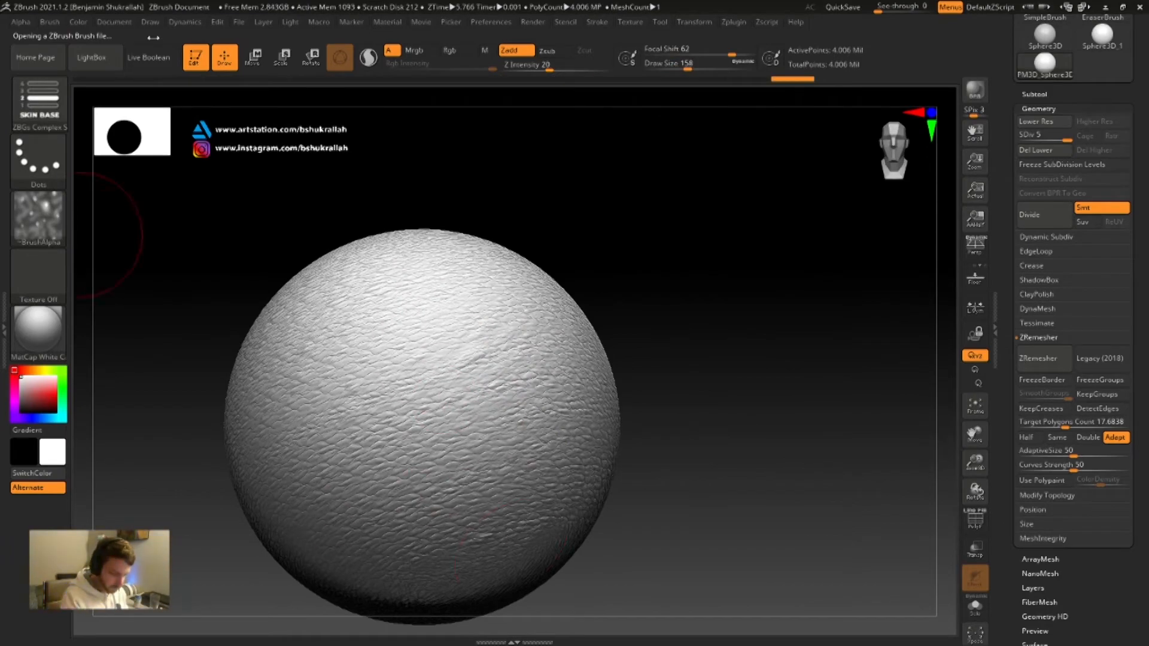
Load the next ZBGs Complex Skin Base layer brush and add its detail to the front of the sphere
right_click_drag(695, 359, 769, 349, "alt")
key("comma")
double_click(148, 153)
left_click_drag(538, 443, 599, 359)
mouse_move(742, 359)
right_mouse_down()
mouse_move(680, 403)
mouse_move(632, 334)
mouse_move(628, 419)
mouse_move(702, 393)
right_mouse_up()
Load the ZBGs Subtle Wrinkle Texture brush and stroke wrinkle detail over several areas of the sphere
key("comma")
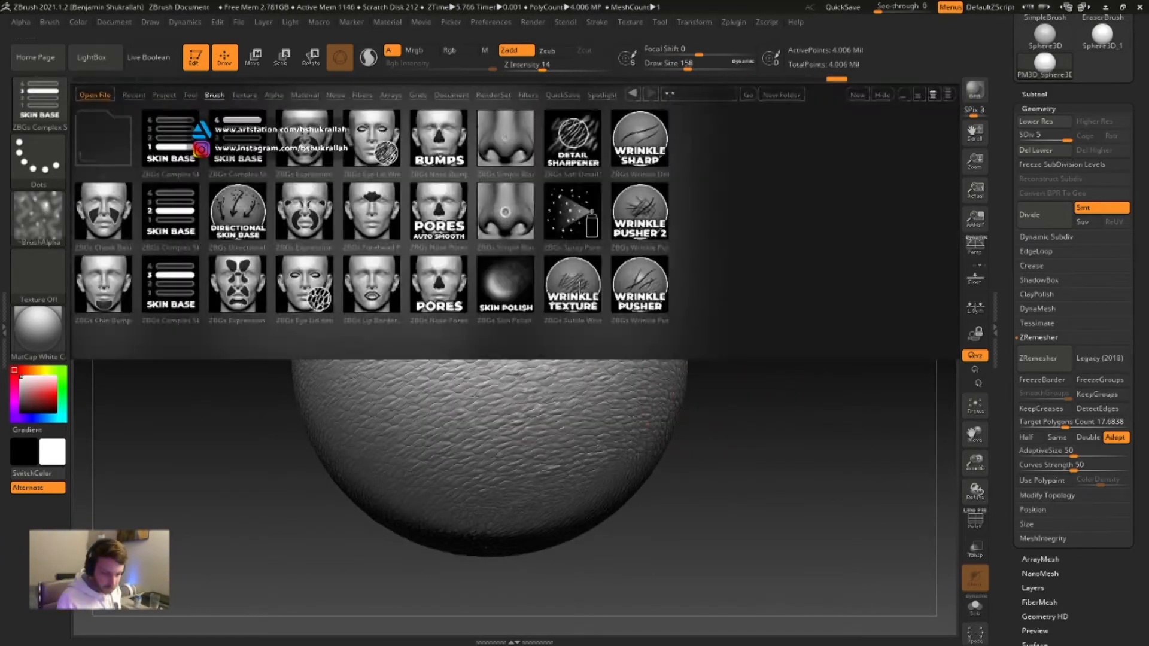
double_click(569, 288)
left_click_drag(465, 388, 527, 335)
right_click_drag(719, 336, 709, 371)
left_click_drag(564, 277, 605, 290)
right_click_drag(712, 335, 634, 359)
left_click_drag(377, 410, 321, 335)
Switch to the DamStandard sculpting brush for carving fine lines
mouse_move(622, 503)
right_mouse_down()
mouse_move(632, 455)
mouse_move(629, 515)
right_mouse_up()
right_click_drag(628, 515, 696, 526, "alt")
key("b")
key("d")
key("s")
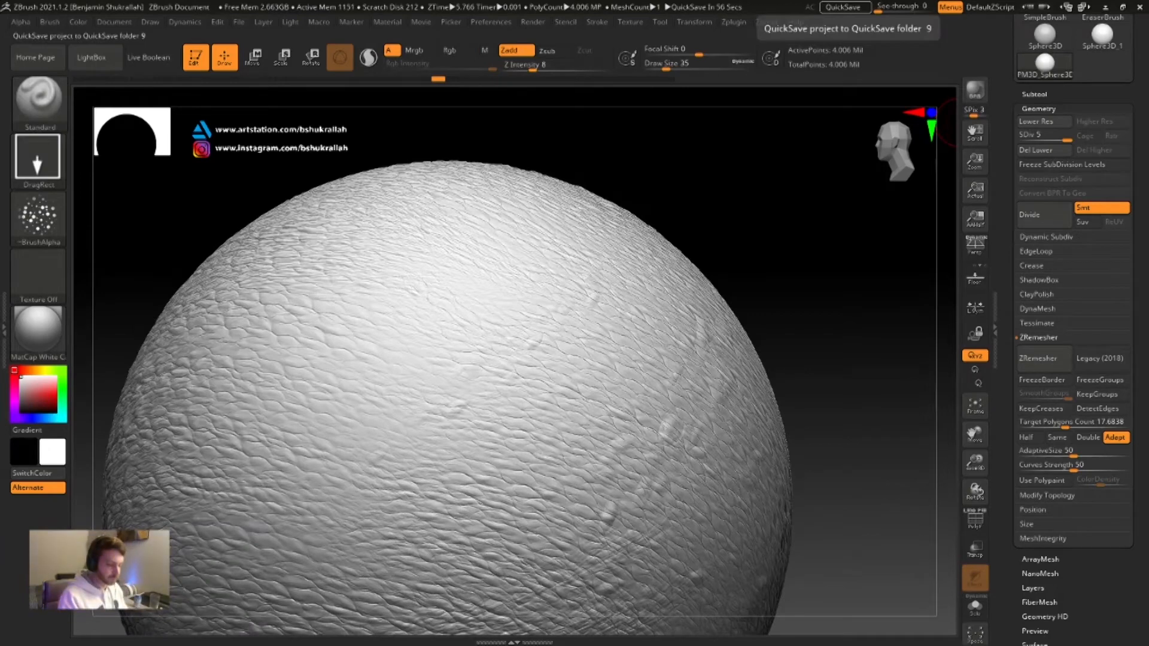
left_click(23, 91)
key("d")
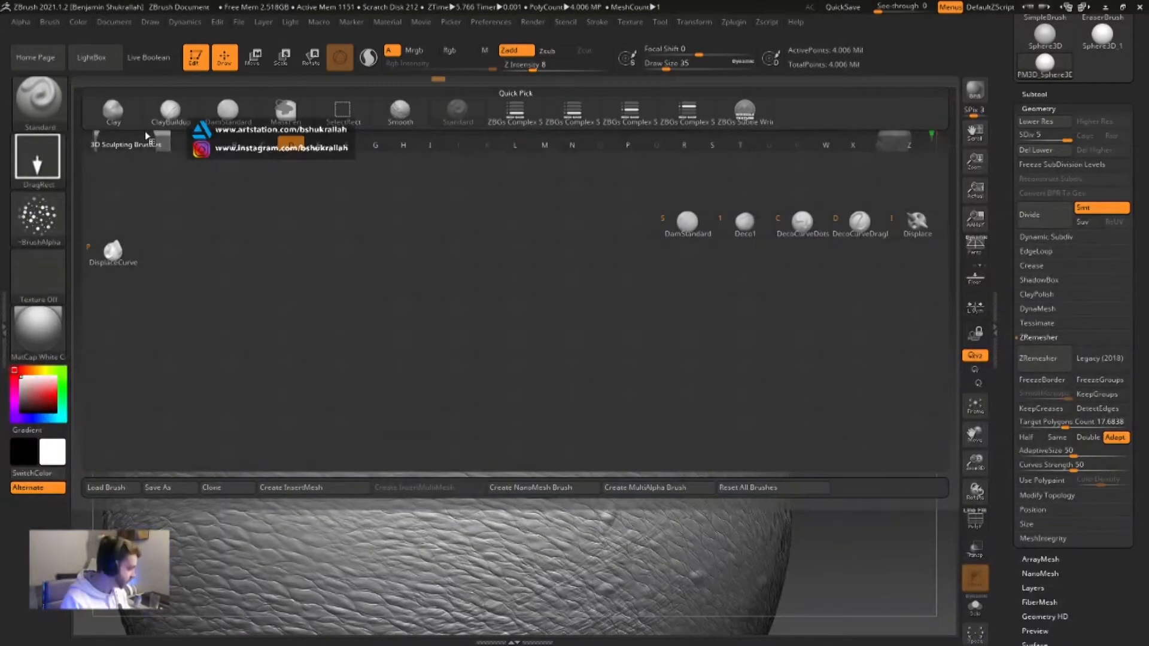
key("s")
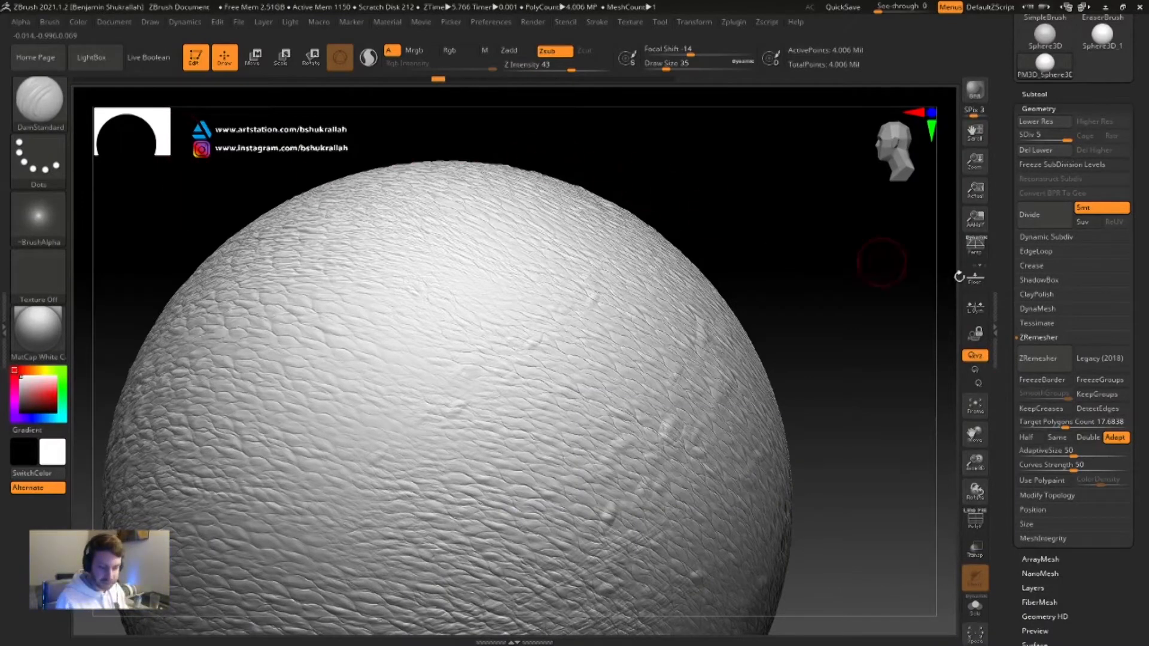
Store a morph target of the detailed sphere
scroll(1055, 191, "down", 10)
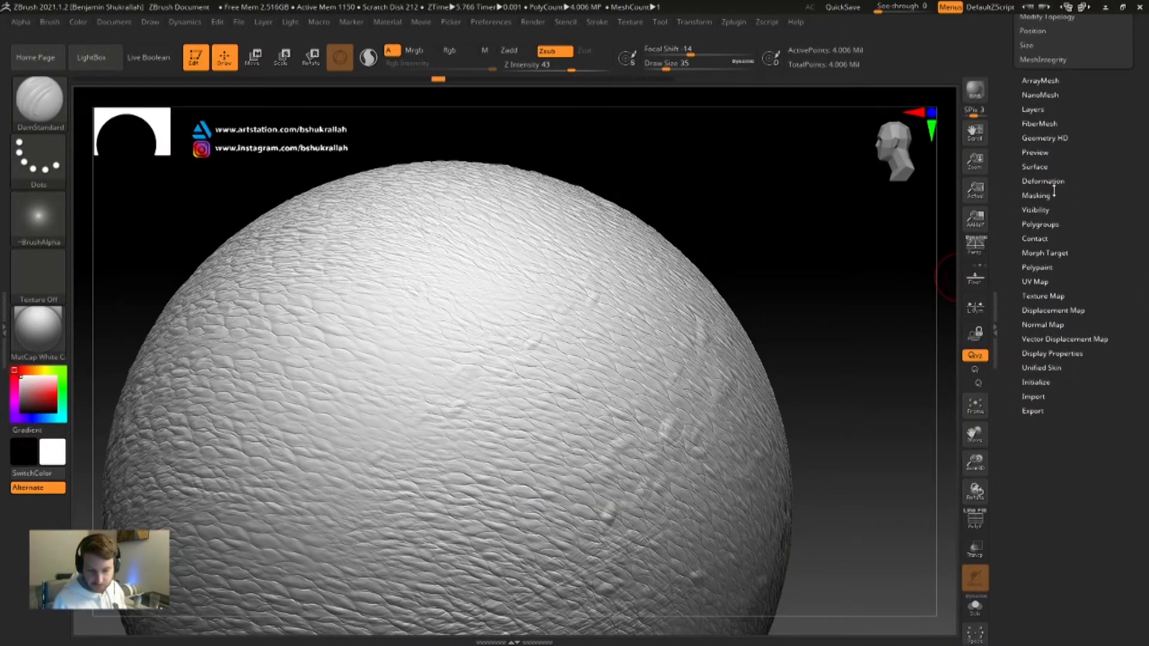
left_click(1063, 252)
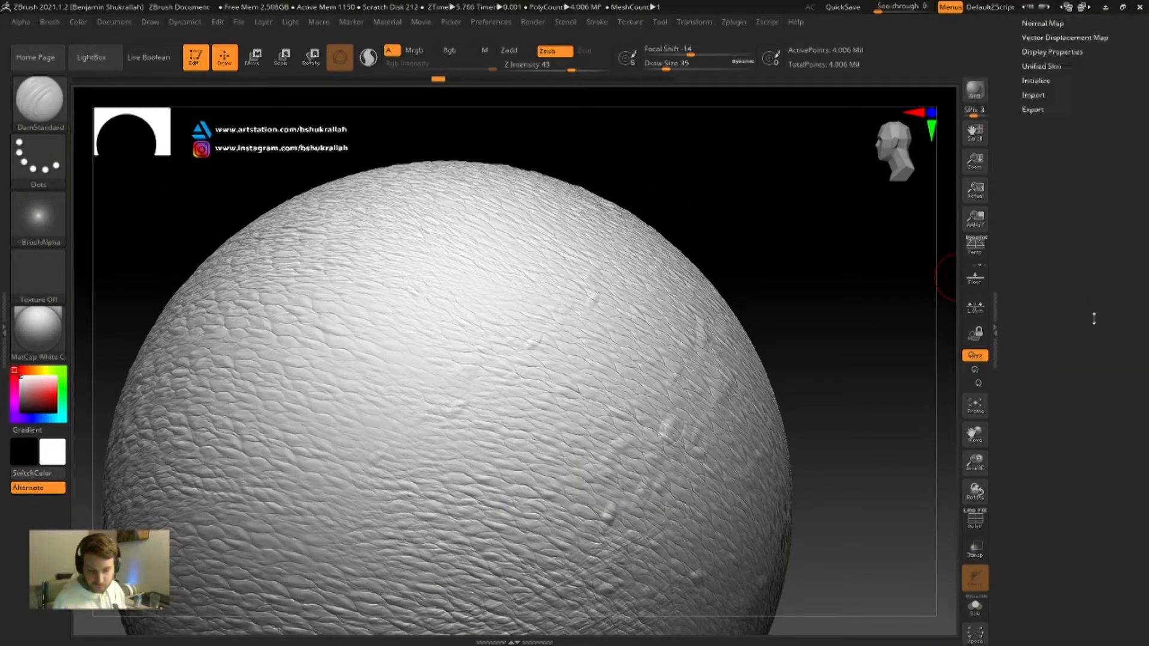
left_click(1039, 102)
Set the DamStandard draw size to 18 and carve fine diagonal wrinkle lines across the middle of the sphere
key("f")
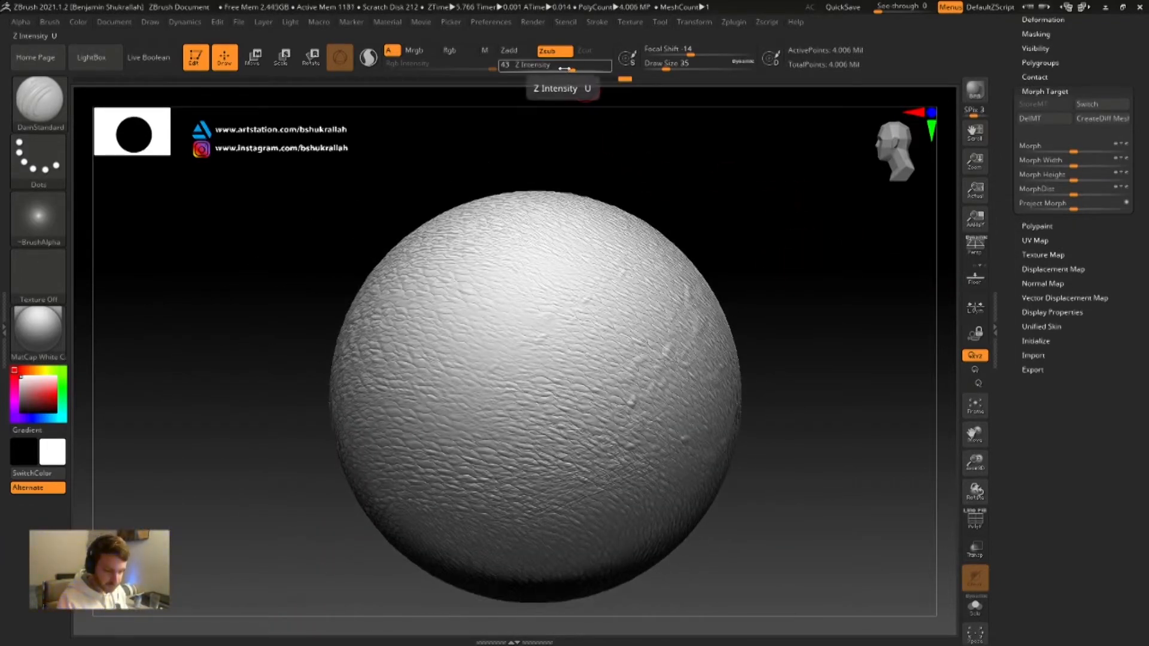
key("s")
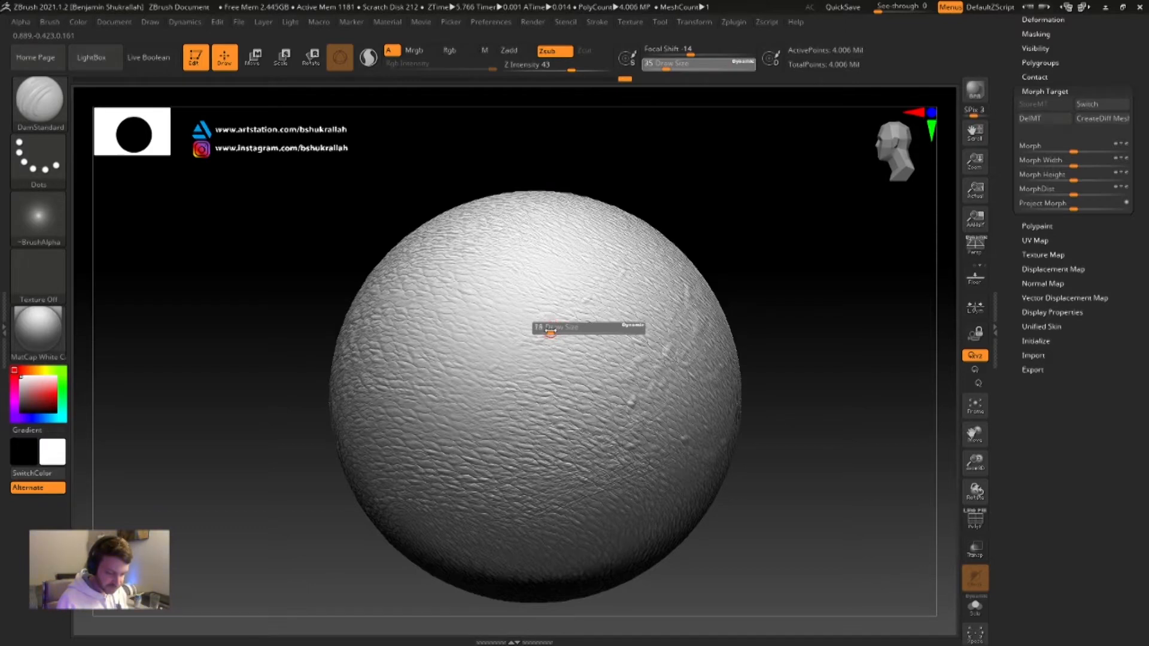
left_click_drag(443, 392, 572, 310)
left_click_drag(456, 397, 589, 308)
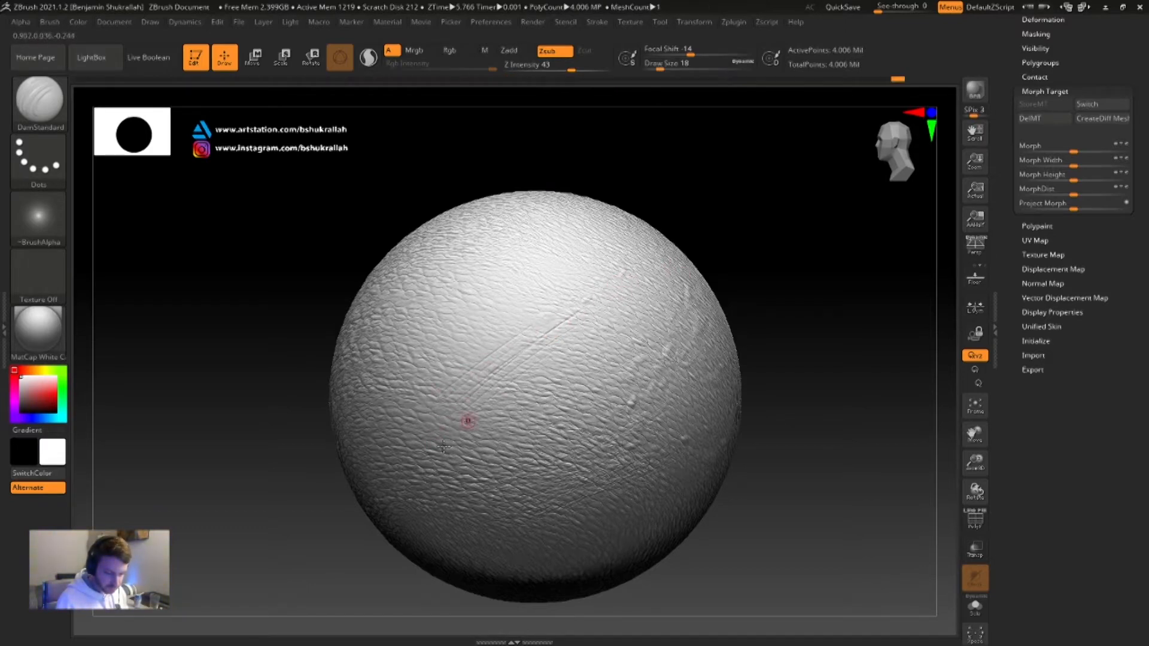
left_click_drag(513, 406, 601, 305)
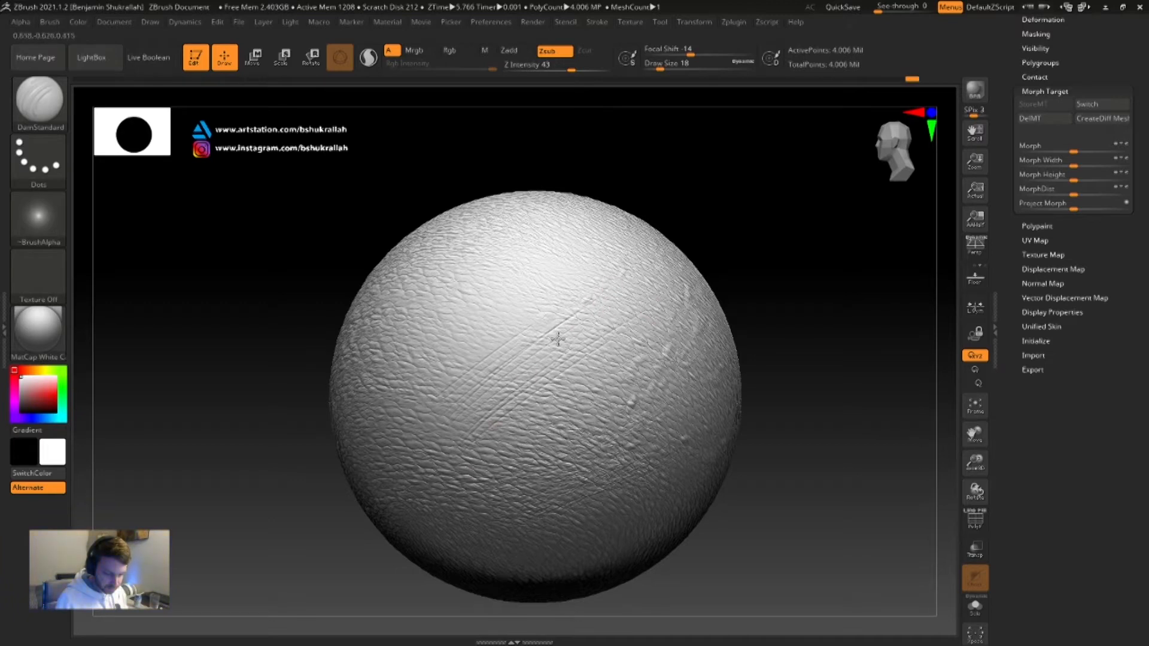
left_click_drag(494, 411, 595, 293)
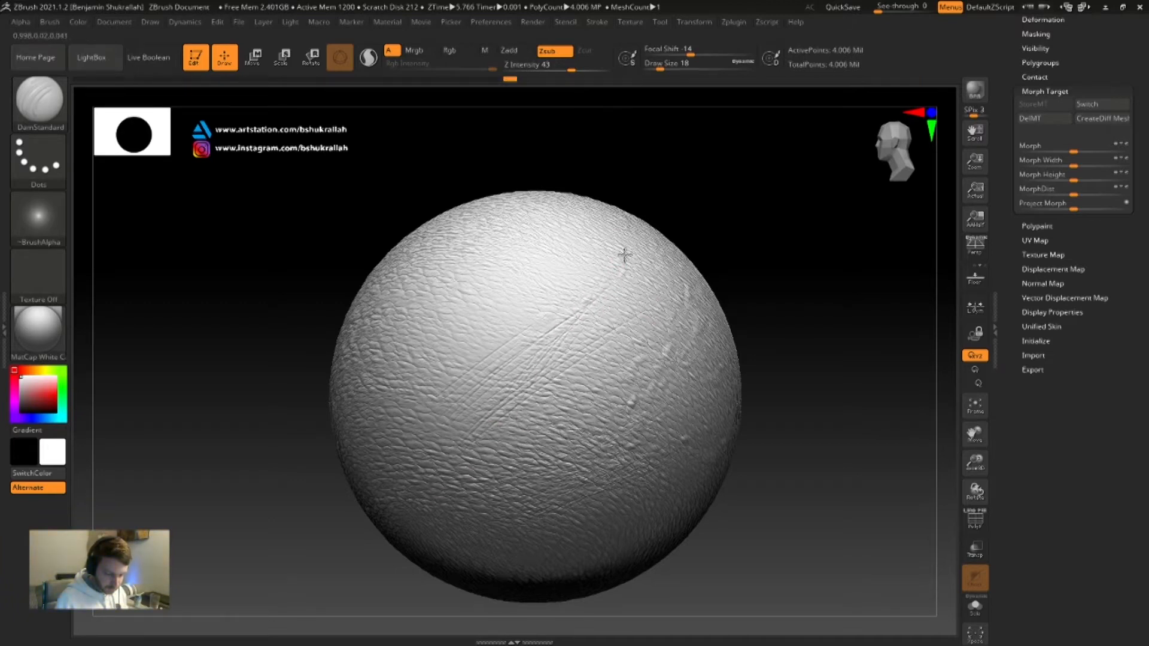
left_click_drag(577, 392, 628, 271)
left_click_drag(592, 371, 639, 272)
left_click_drag(451, 396, 619, 271)
Carve a denser set of long crossing wrinkle lines over the diagonal wrinkle patch
left_click_drag(764, 193, 727, 314, "alt")
mouse_move(461, 432)
left_mouse_down()
mouse_move(703, 263)
mouse_move(766, 254)
mouse_move(731, 261)
left_mouse_up()
mouse_move(509, 411)
left_mouse_down()
mouse_move(688, 299)
mouse_move(721, 294)
mouse_move(665, 338)
left_mouse_up()
mouse_move(562, 428)
left_mouse_down()
mouse_move(723, 329)
mouse_move(704, 320)
left_mouse_up()
left_click_drag(558, 343, 672, 274)
left_click_drag(589, 301, 714, 237)
left_click_drag(578, 287, 759, 218)
left_click_drag(604, 306, 719, 259)
left_click_drag(637, 272, 791, 223)
left_click_drag(861, 129, 841, 230, "alt")
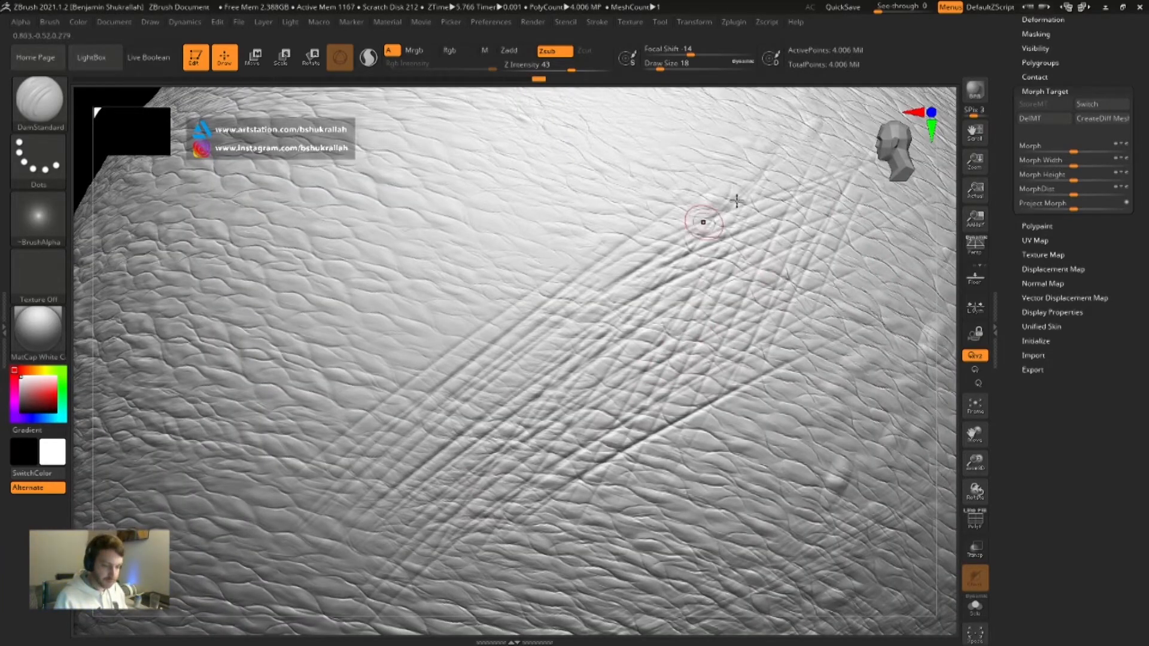
Select the Morph brush, set its draw size to 41 and soften the edges of the carved wrinkle patch
key("b")
key("m")
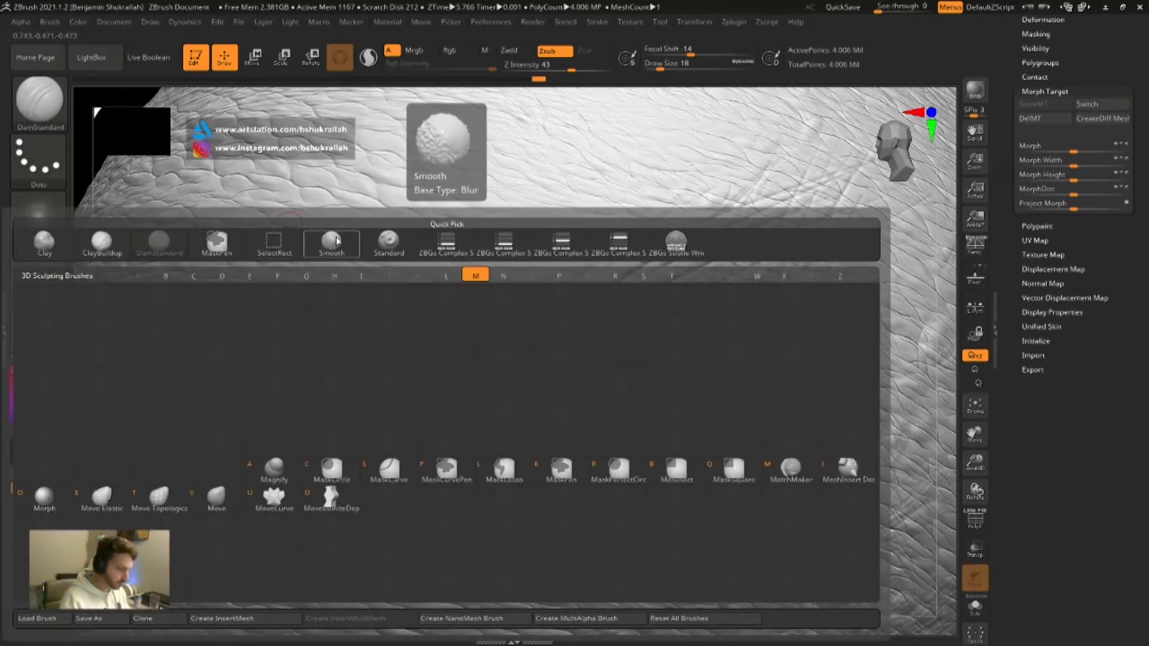
key("o")
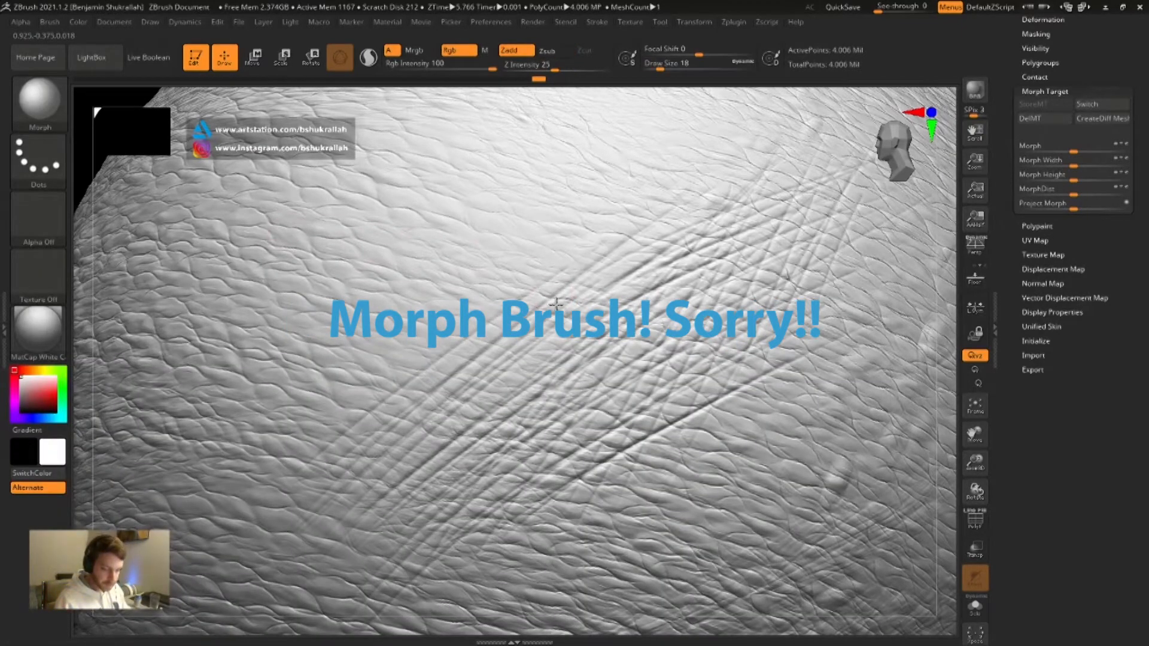
key("s")
left_click_drag(554, 303, 562, 302)
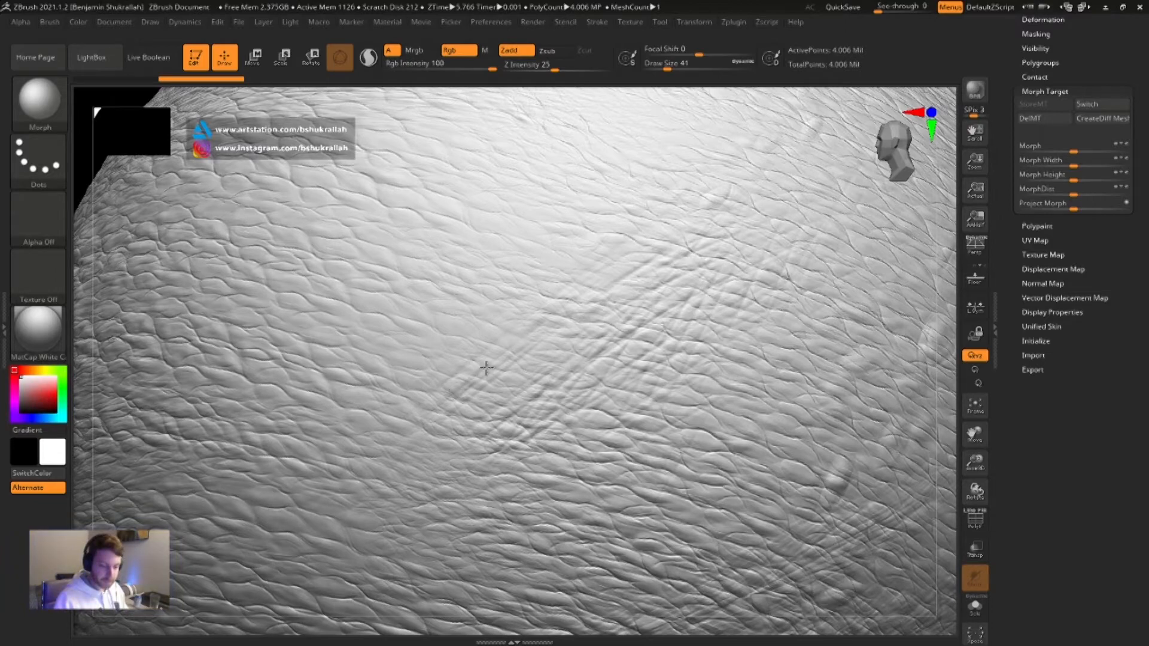
Fade the wrinkle patch further into the surrounding skin with the Morph brush at draw sizes 83 and 39
left_click_drag(940, 352, 888, 146, "alt")
mouse_move(736, 374)
left_mouse_down("alt")
mouse_move(738, 262)
mouse_move(752, 289)
left_mouse_up("alt")
key("s")
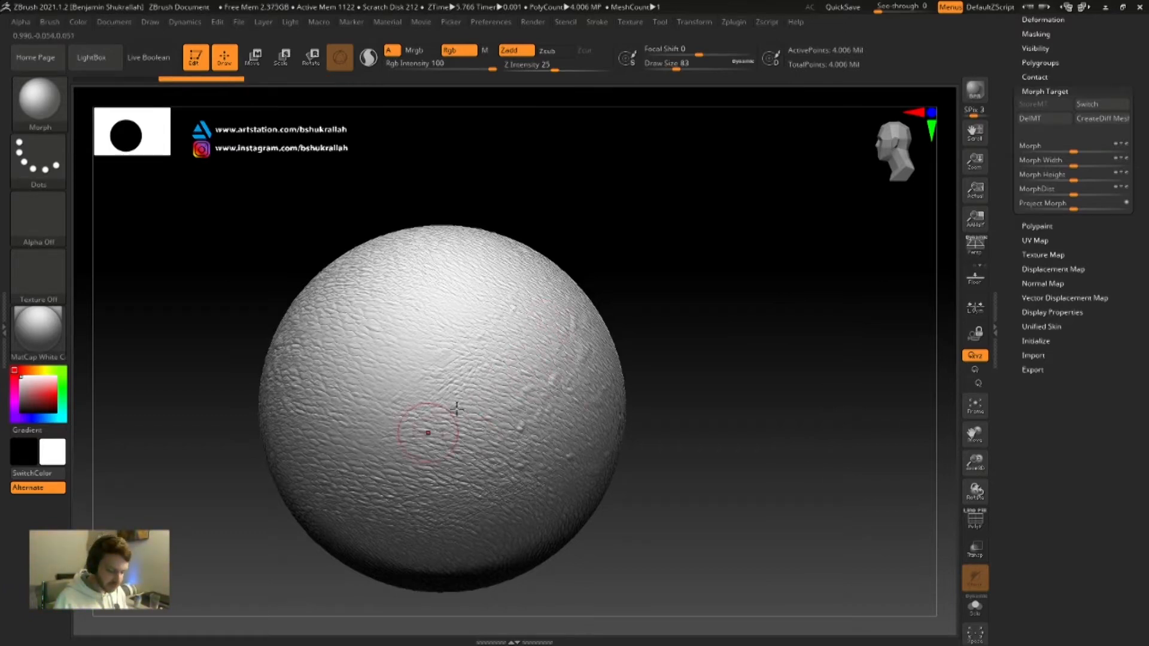
mouse_move(721, 261)
left_mouse_down("alt")
mouse_move(800, 328)
mouse_move(783, 302)
left_mouse_up("alt")
key("s")
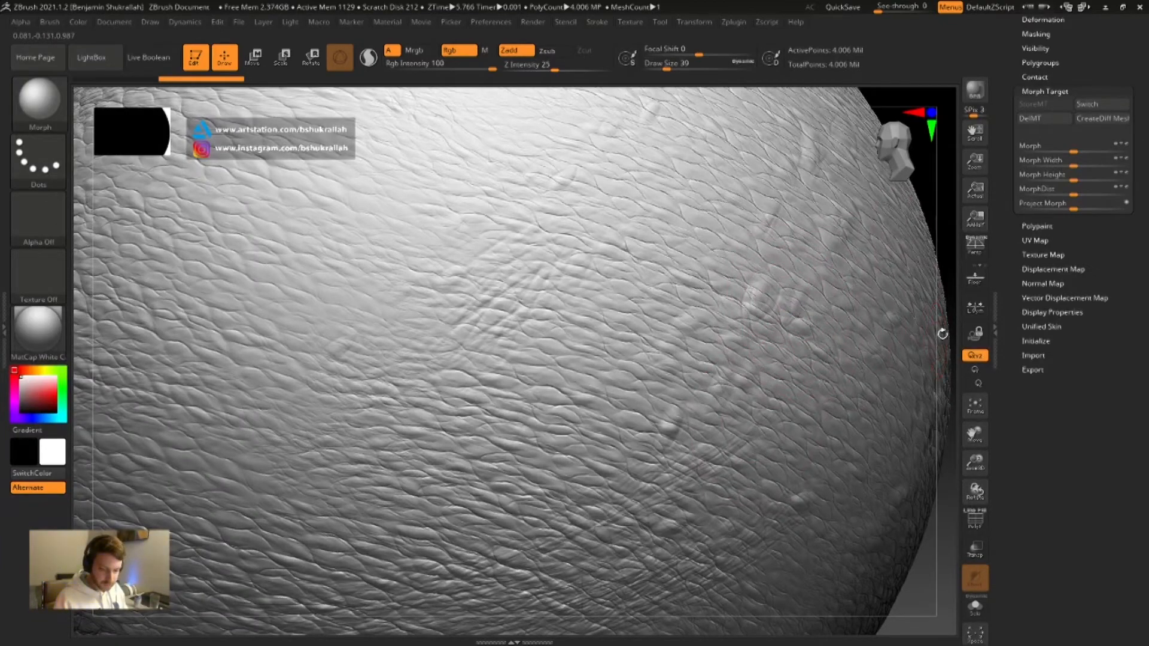
Set up the Standard brush with draw size 31, the FreeHand stroke and Alpha 01
key("f")
key("b")
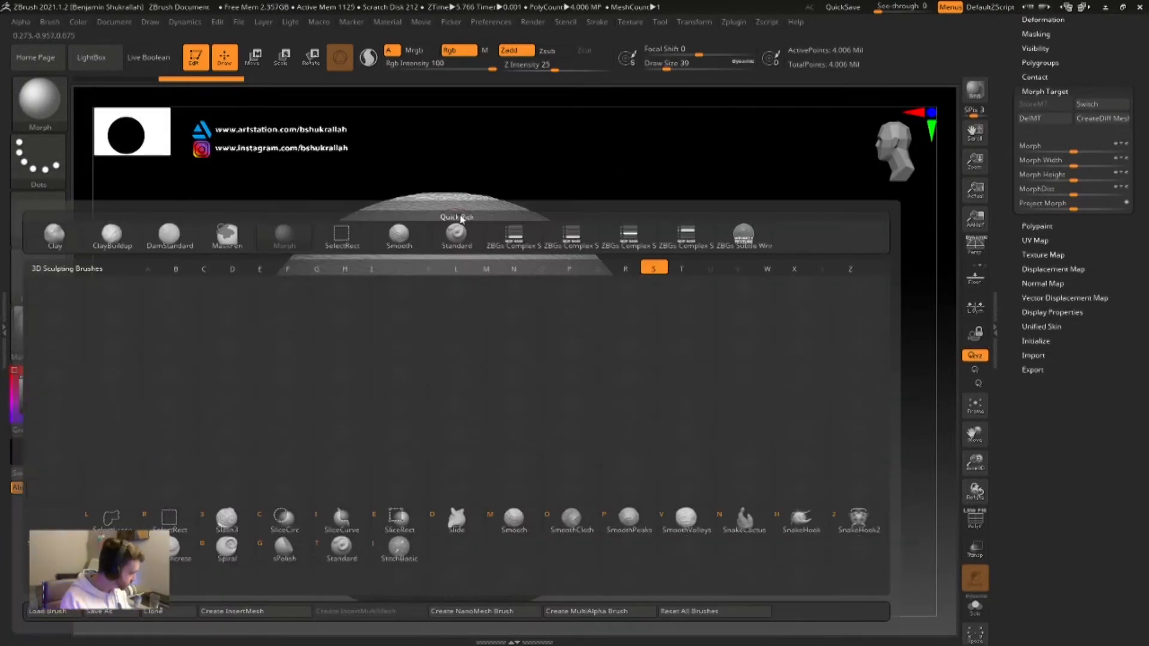
left_click(457, 231)
key("s")
mouse_move(711, 293)
left_mouse_down()
mouse_move(731, 300)
mouse_move(743, 280)
left_mouse_up()
left_click(45, 177)
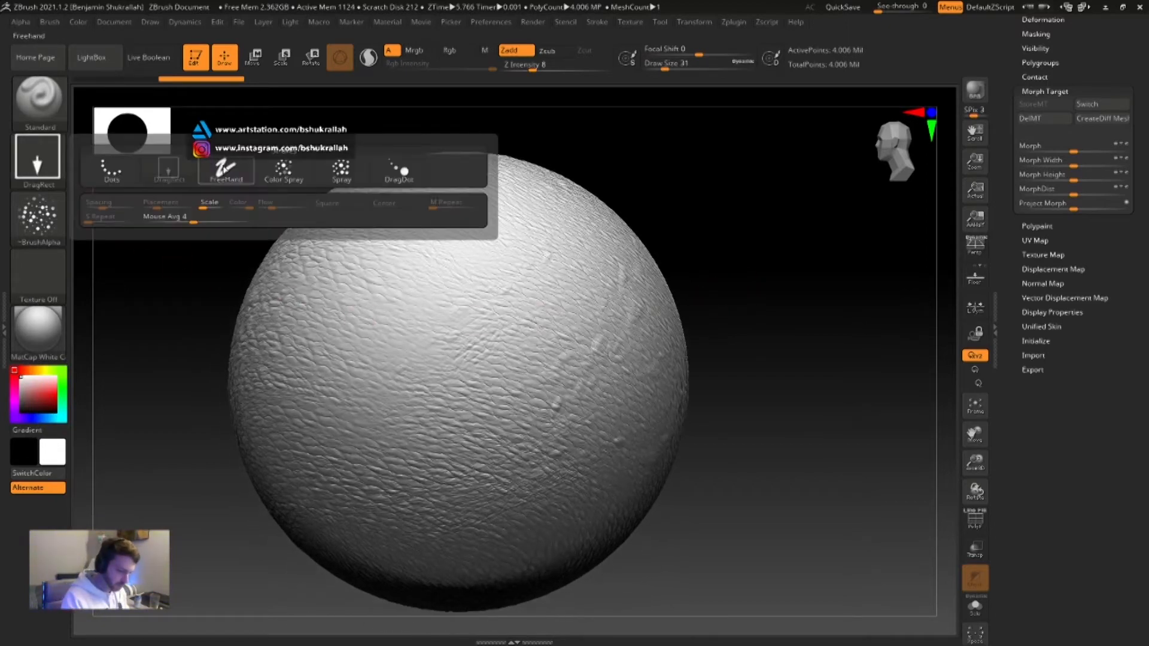
left_click(225, 171)
left_click(47, 227)
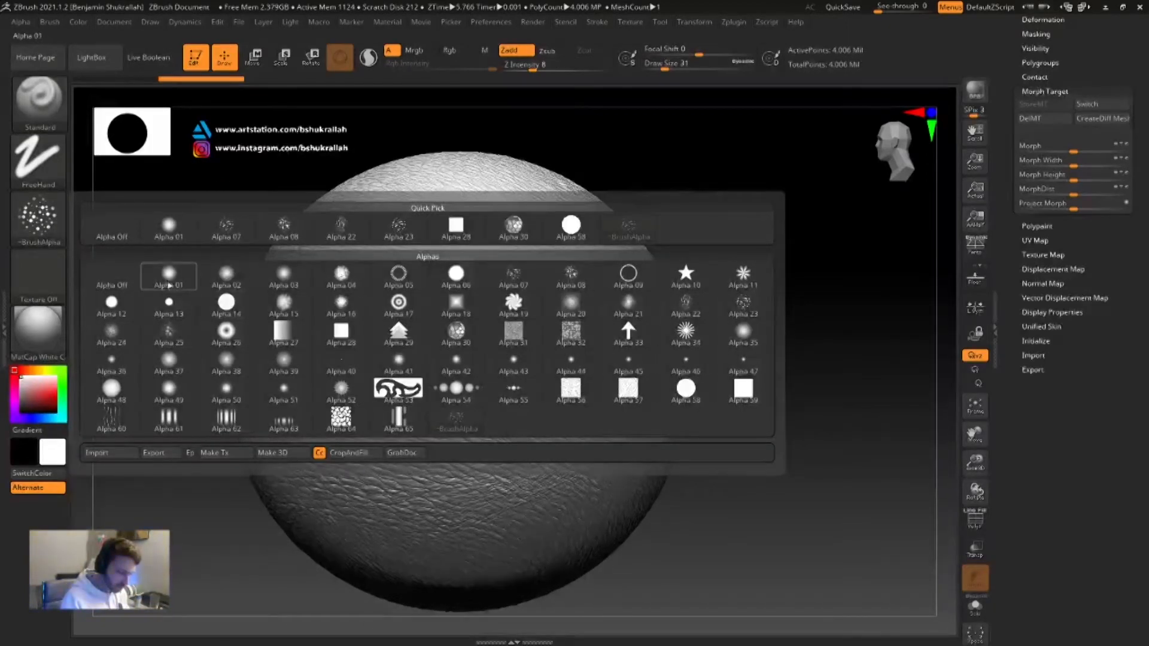
left_click(161, 275)
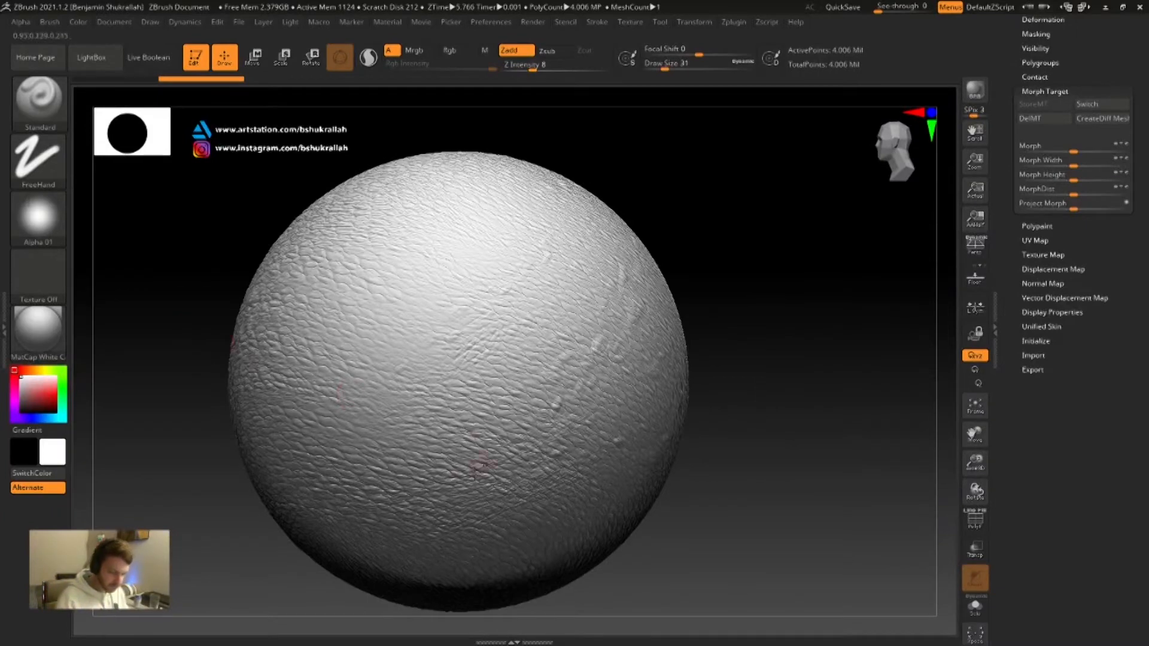
Set the draw size to 37 and the Z Intensity to 28, then undo a diagonal test stroke
key("s")
left_click(424, 478)
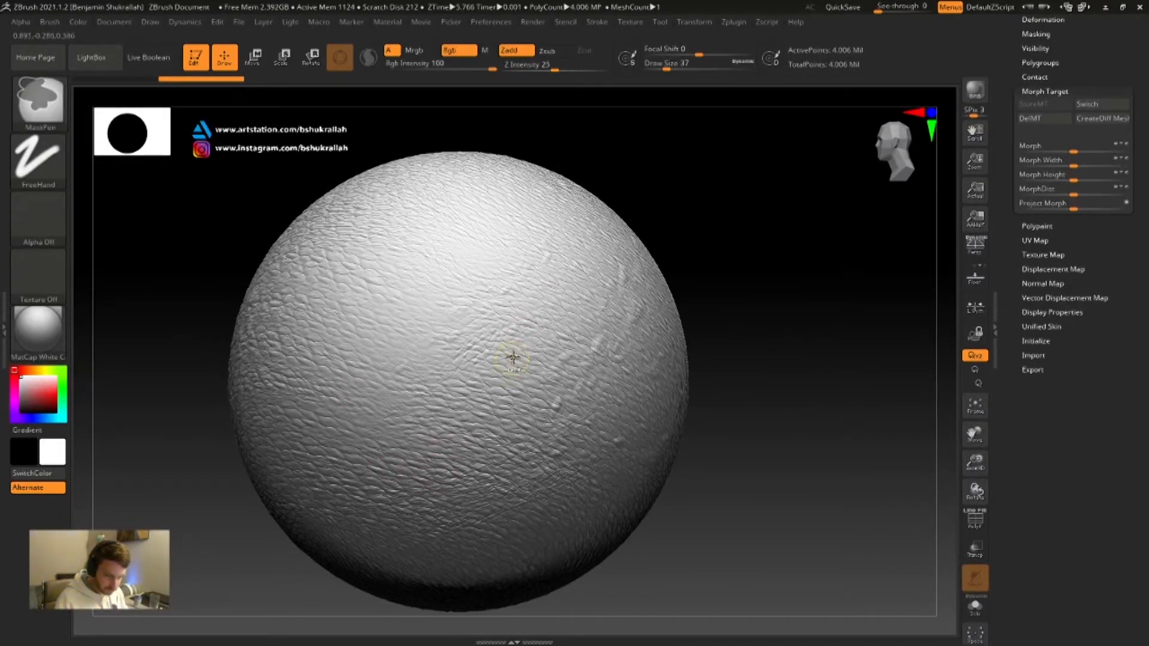
left_click(530, 65)
left_click_drag(532, 65, 559, 65)
mouse_move(372, 459)
left_mouse_down()
mouse_move(464, 335)
mouse_move(528, 222)
left_mouse_up()
key("ctrl+z")
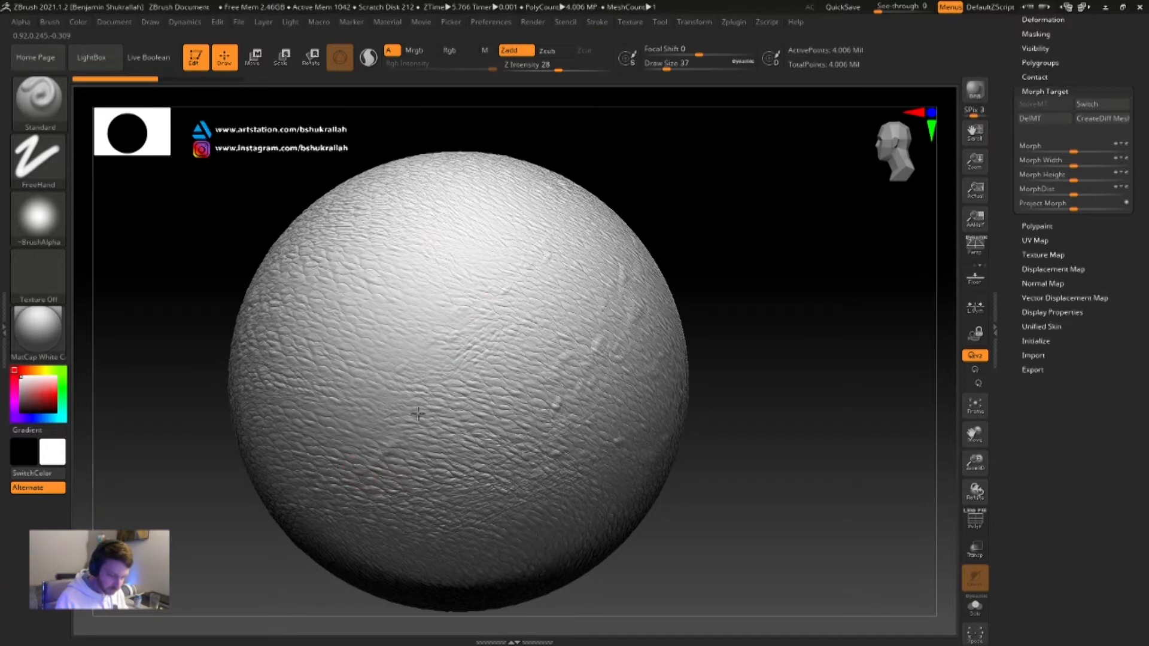
Sculpt a raised diagonal vein across the front of the sphere with a second branch splitting off its upper part
left_click_drag(390, 444, 520, 249)
left_click_drag(408, 425, 516, 263)
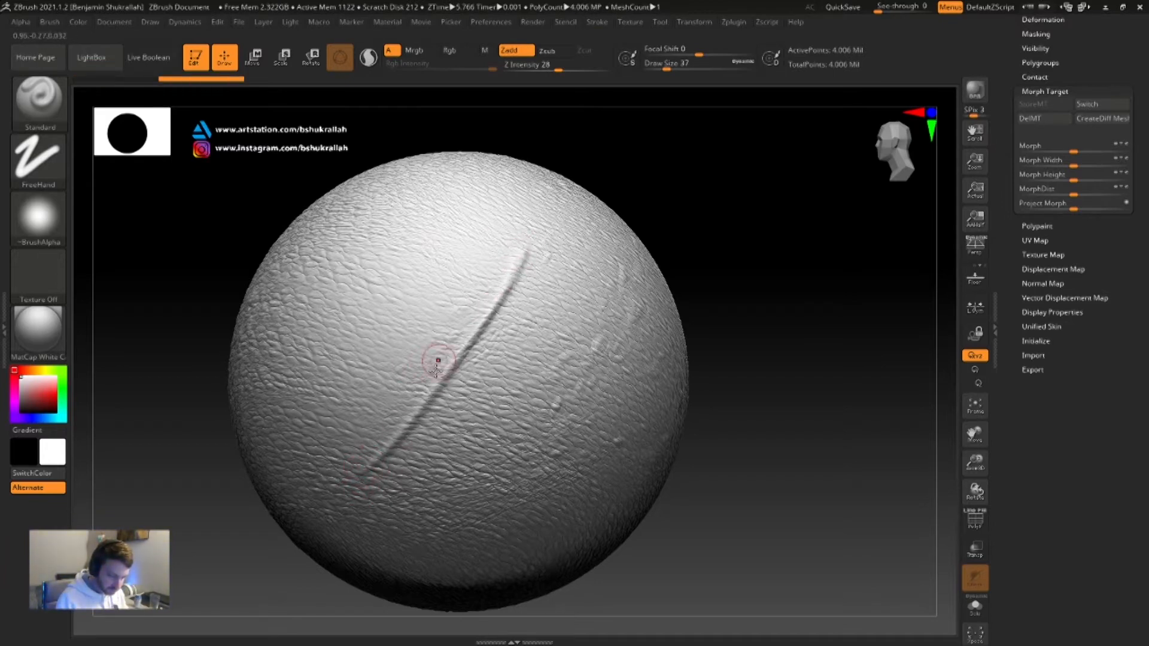
left_click_drag(467, 233, 448, 341)
left_click_drag(469, 239, 437, 385)
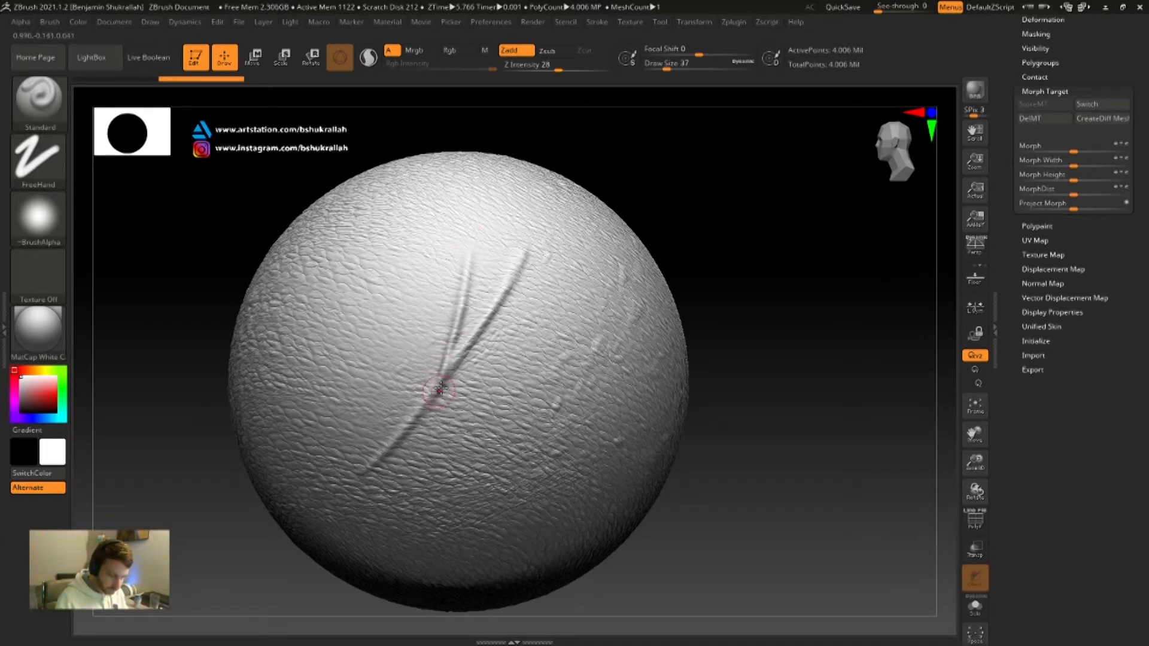
Add a branch at the vein's lower end and build up the main vein up to its fork
mouse_move(744, 307)
left_mouse_down("alt")
mouse_move(741, 237)
mouse_move(724, 311)
left_mouse_up("alt")
left_click_drag(354, 432, 264, 507)
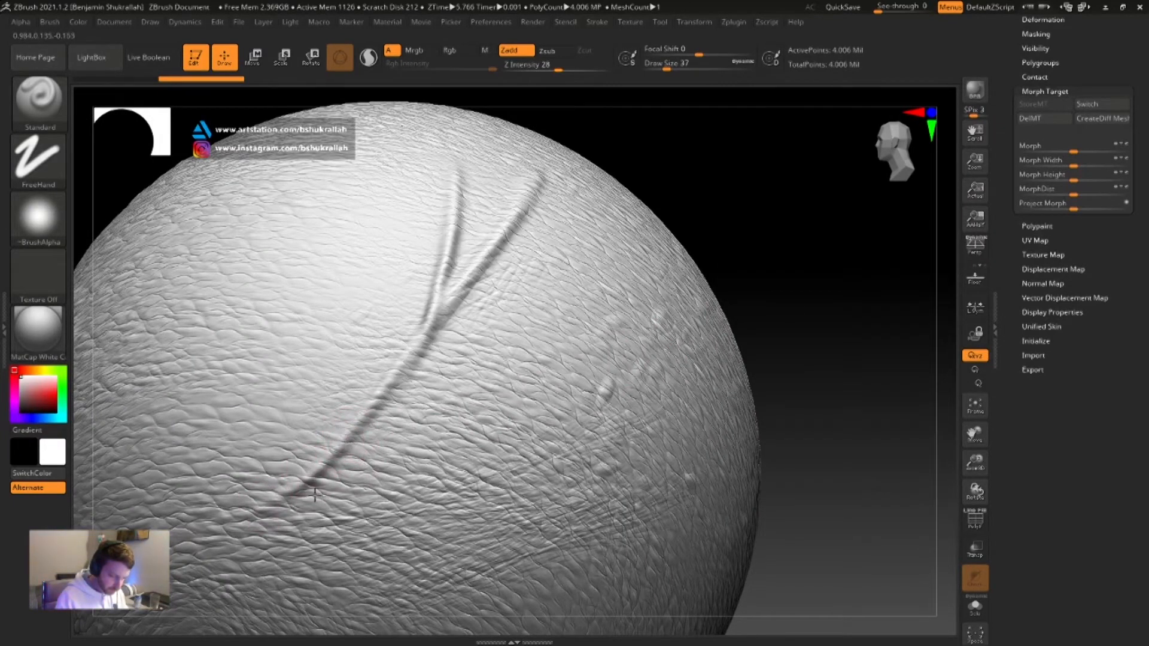
left_click_drag(284, 556, 356, 402)
left_click_drag(327, 477, 419, 345)
left_click_drag(347, 439, 448, 301)
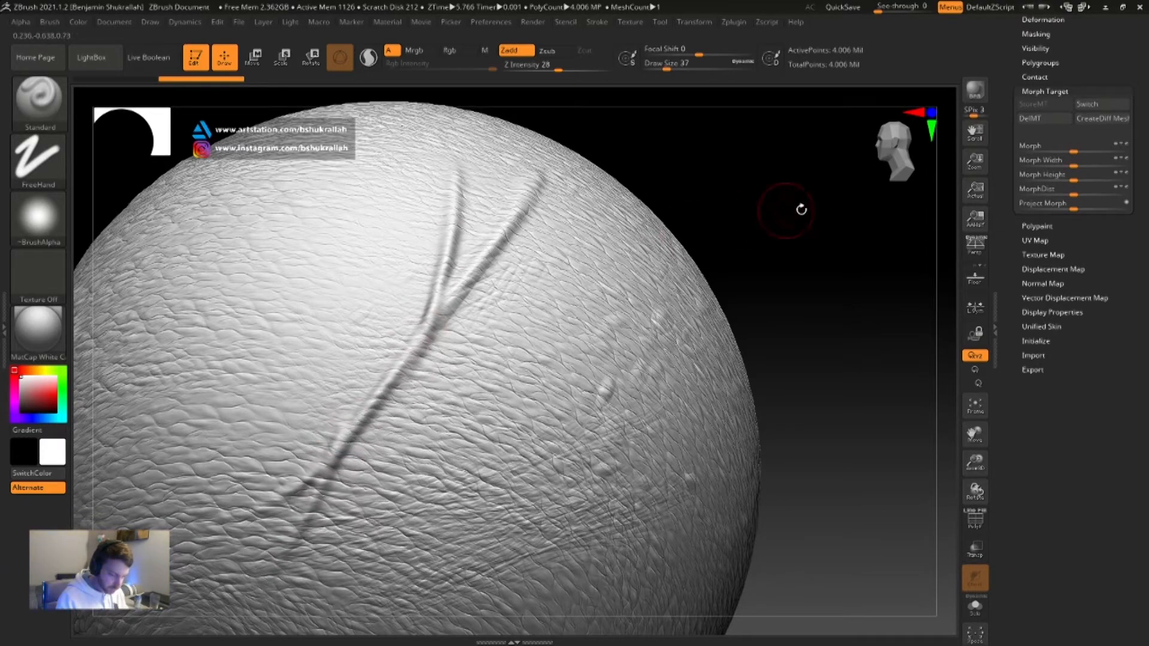
Switch to the Morph brush and fade the raised vein and its branches into the skin
left_click_drag(782, 210, 767, 206)
key("b")
key("m")
key("r")
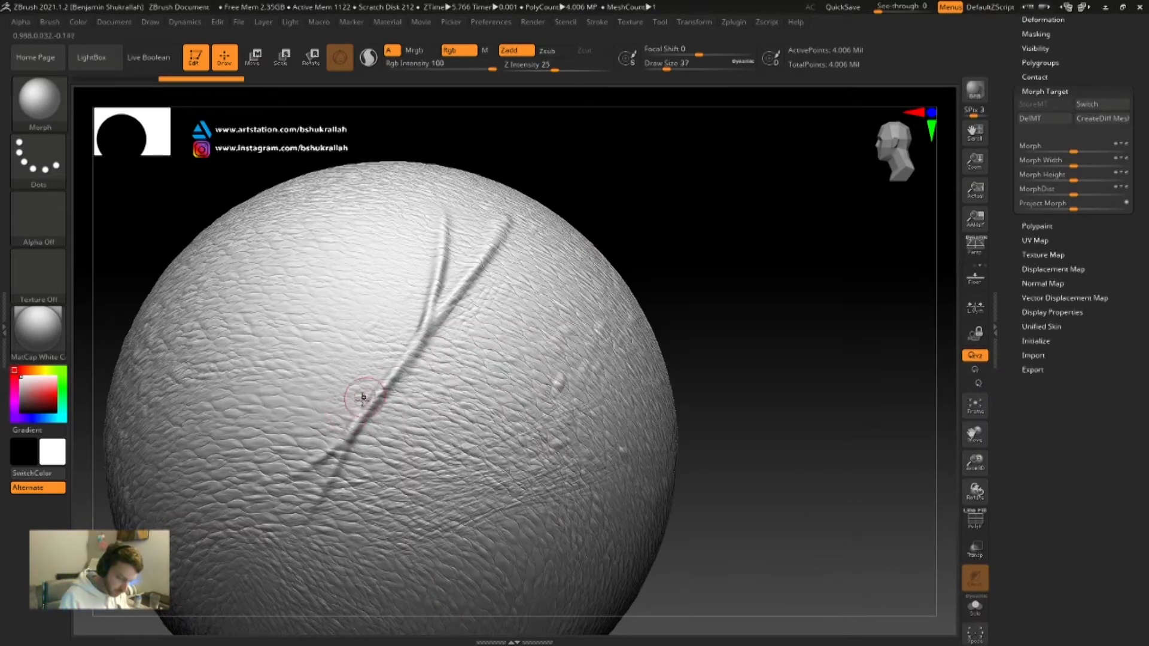
mouse_move(697, 254)
left_mouse_down()
mouse_move(786, 215)
mouse_move(768, 298)
left_mouse_up()
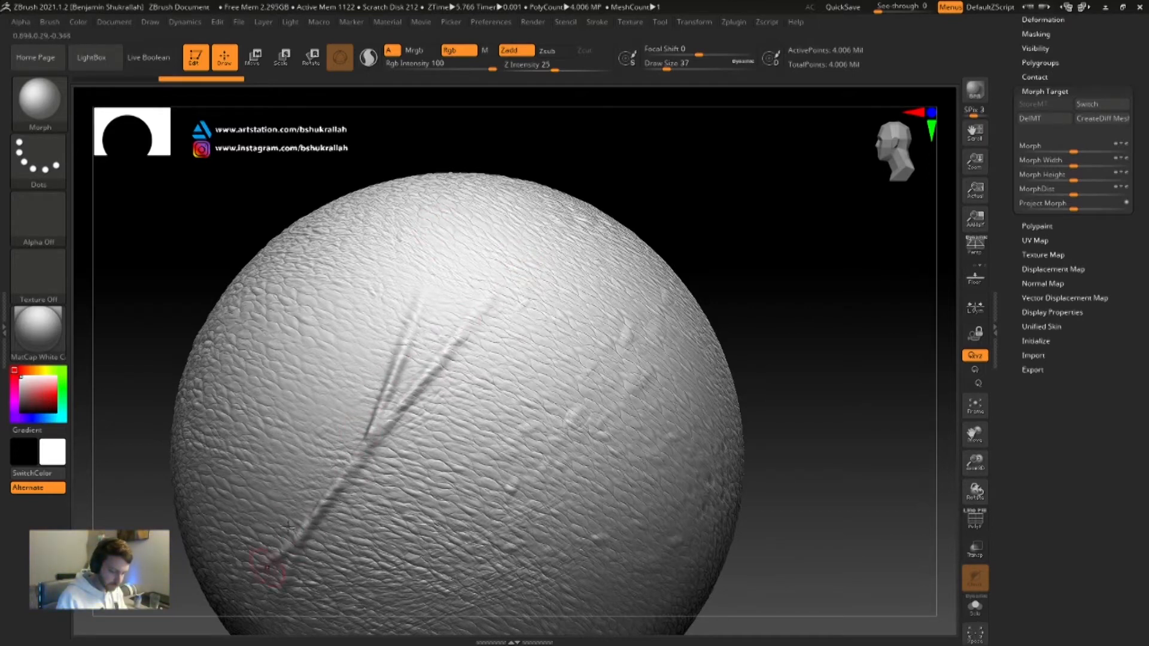
Lower the sculpted sphere to its lowest subdivision level, SDiv 1
left_click_drag(800, 254, 805, 196, "alt")
left_click_drag(718, 291, 700, 383)
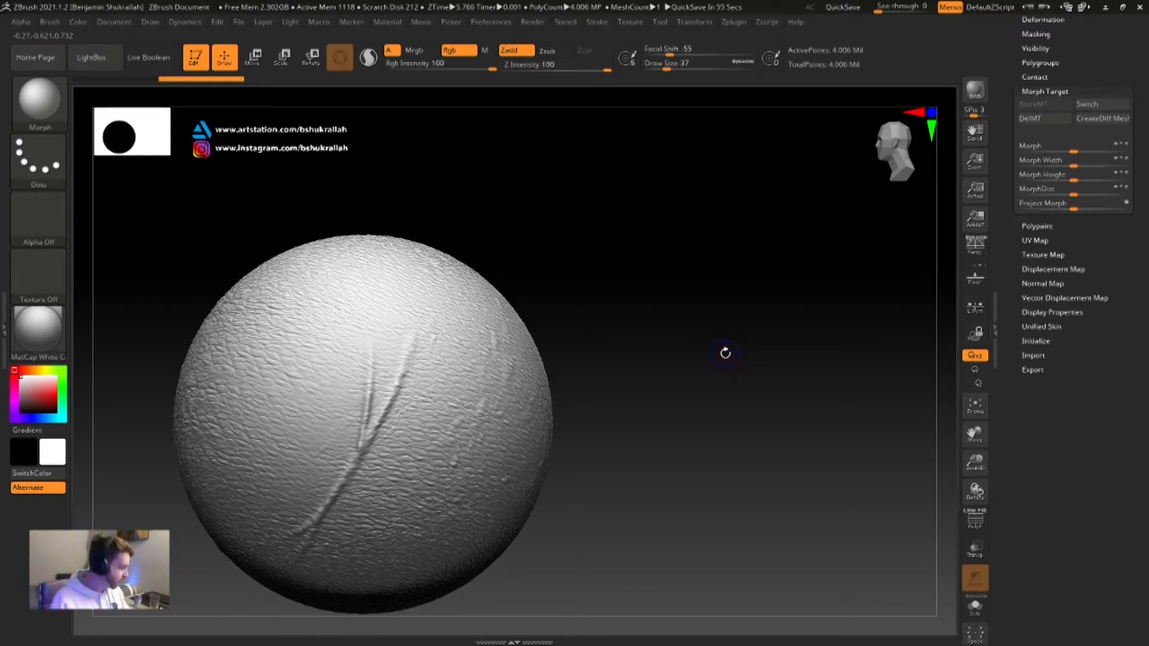
left_click_drag(1121, 73, 1116, 168)
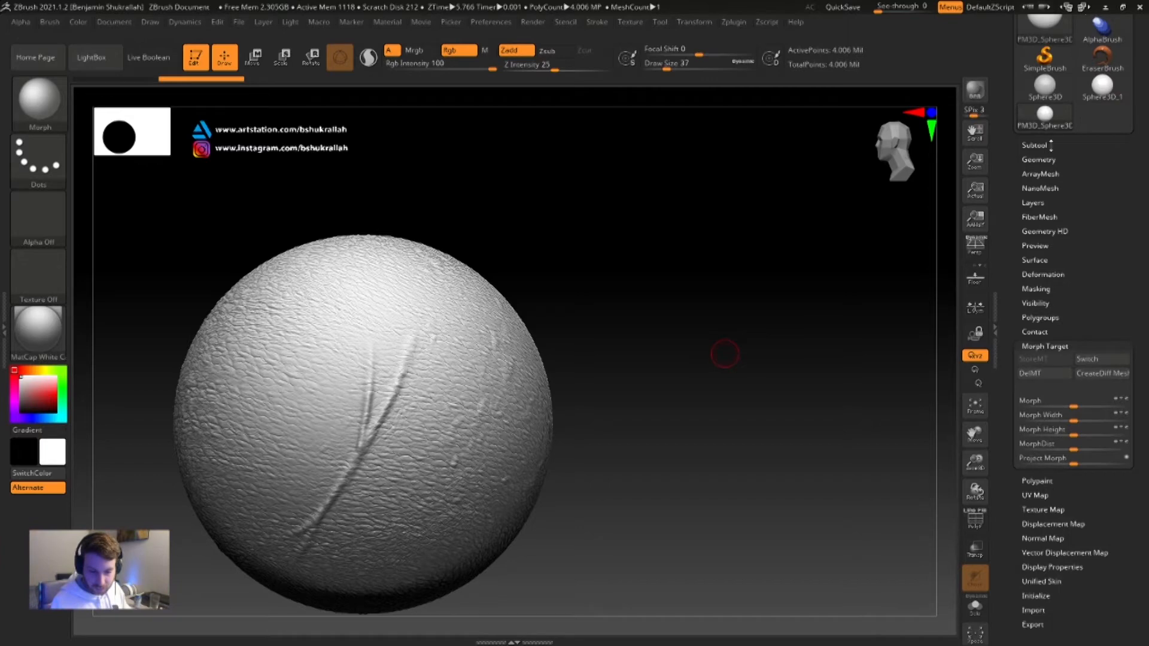
left_click(1044, 145)
left_click(1036, 145)
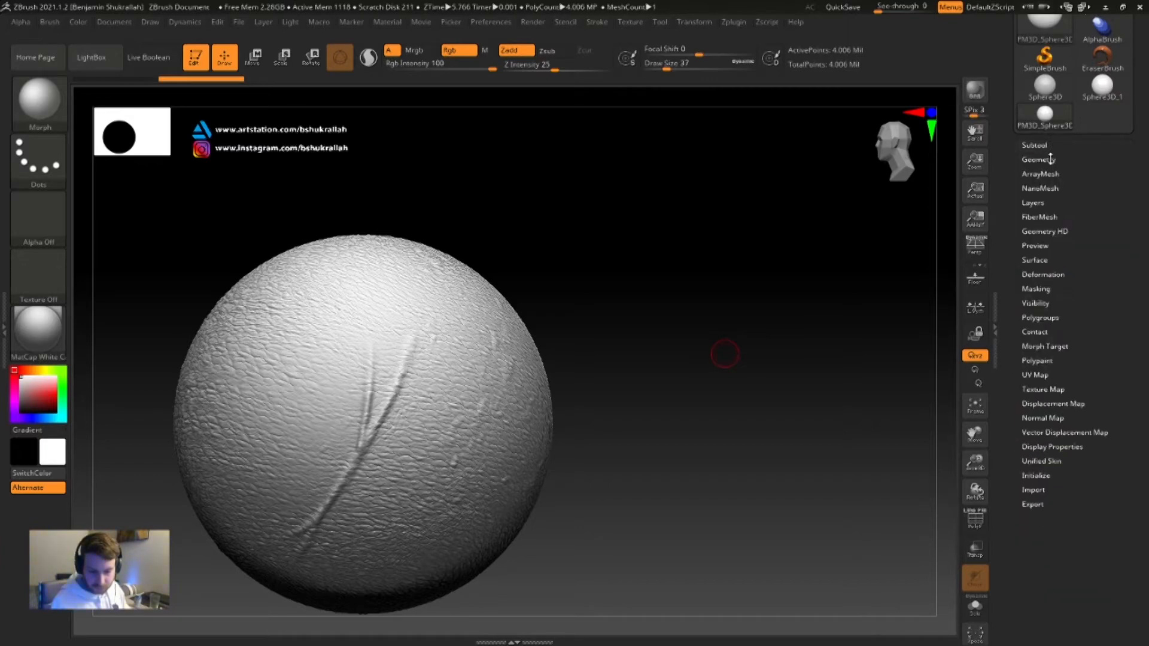
left_click(1038, 160)
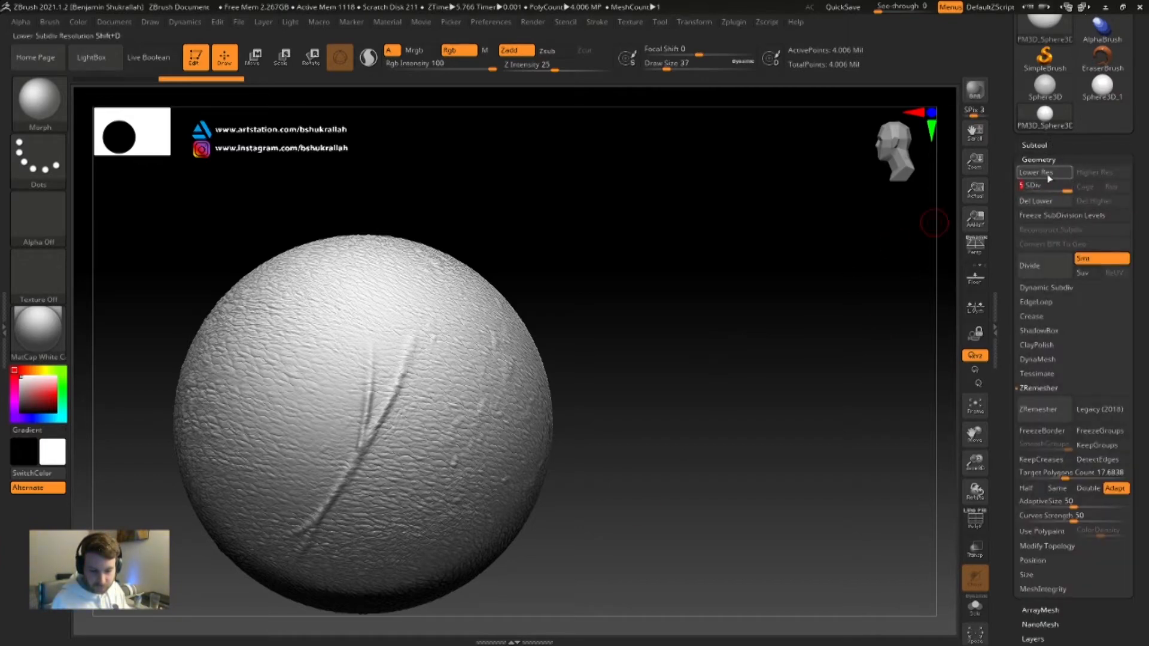
left_click(1028, 186)
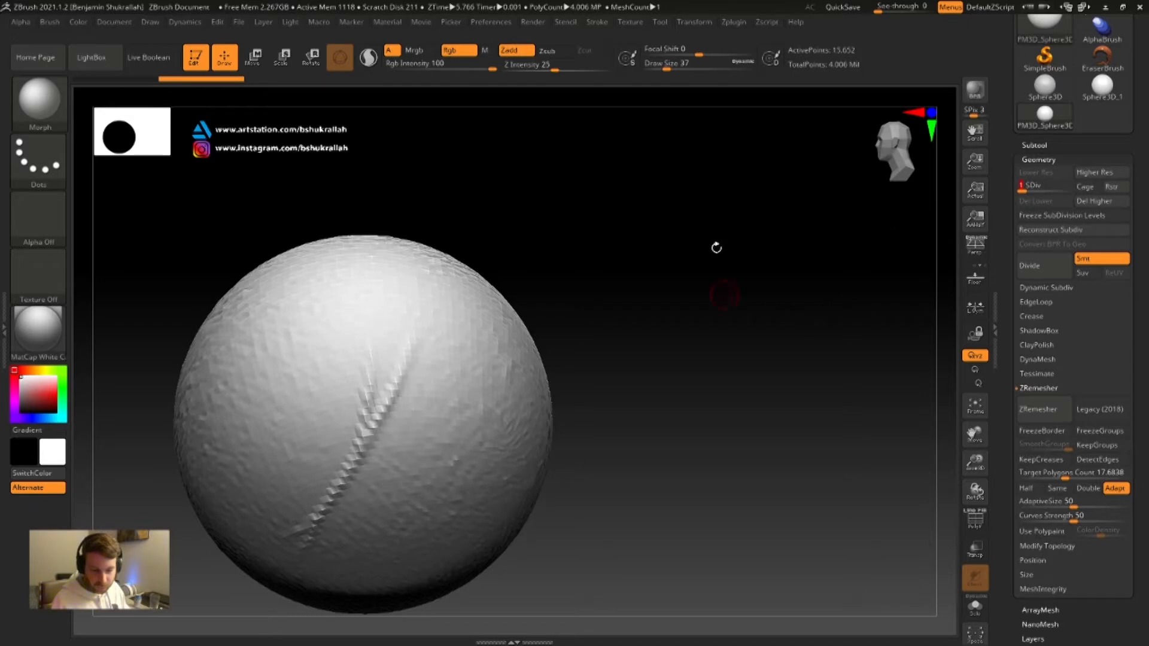
Create a UV Master work clone of the low-resolution sphere
left_click(739, 25)
left_click(767, 159)
left_click(768, 273)
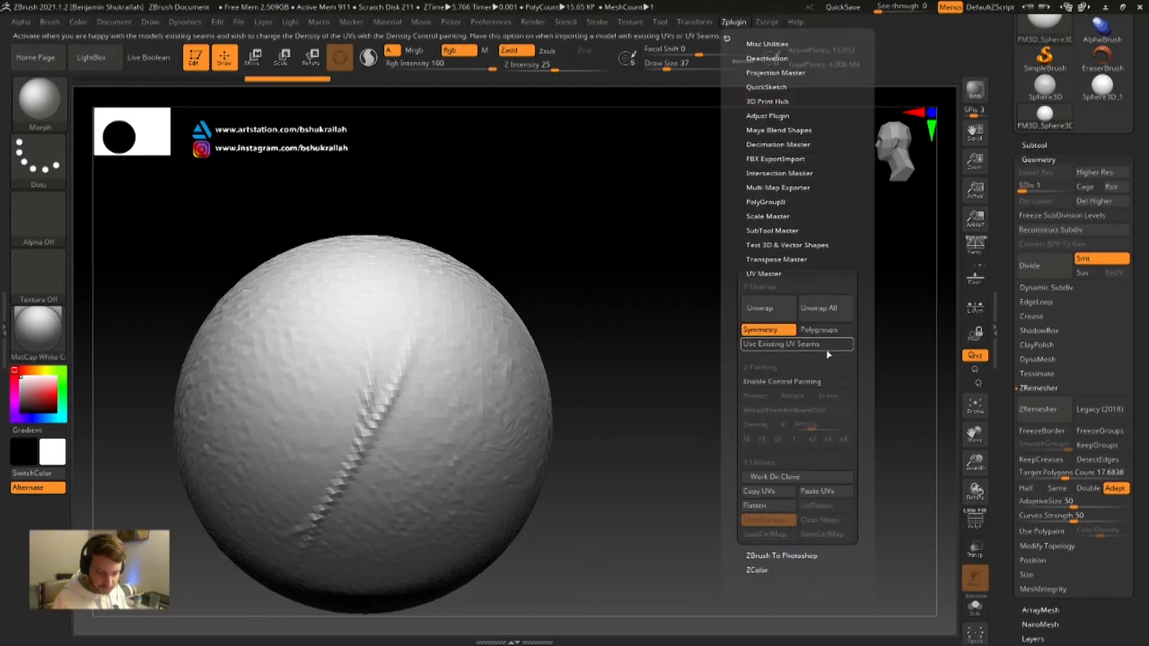
left_click(784, 477)
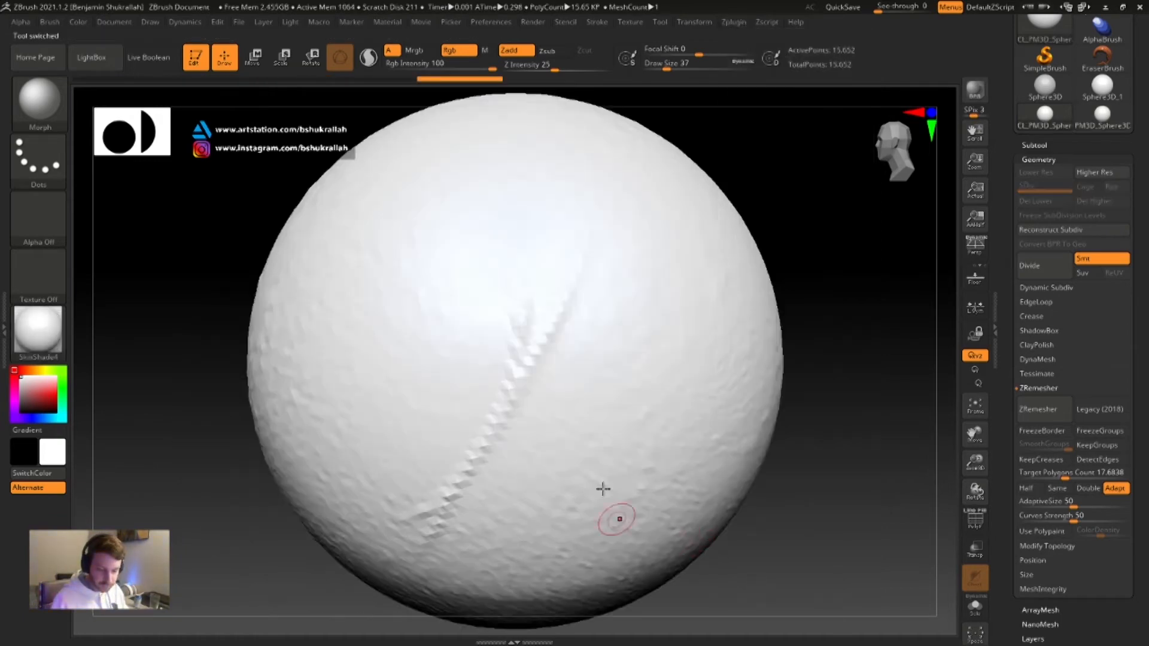
Unwrap the cloned sphere with UV Master using symmetry and copy its UVs
left_click(731, 24)
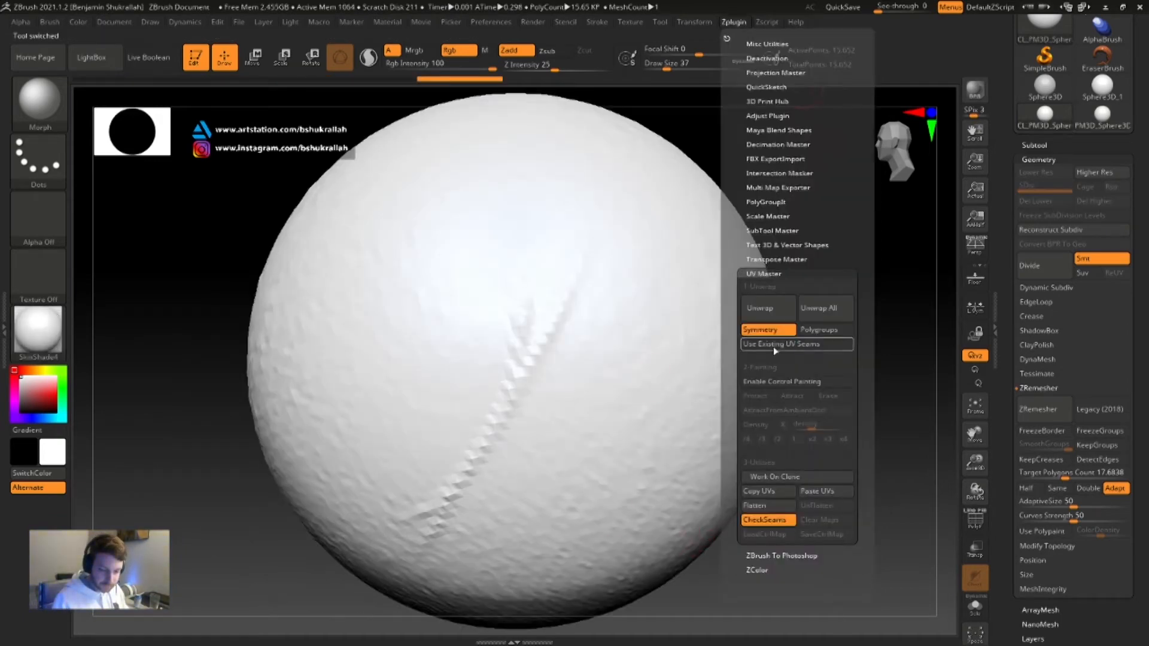
left_click(774, 315)
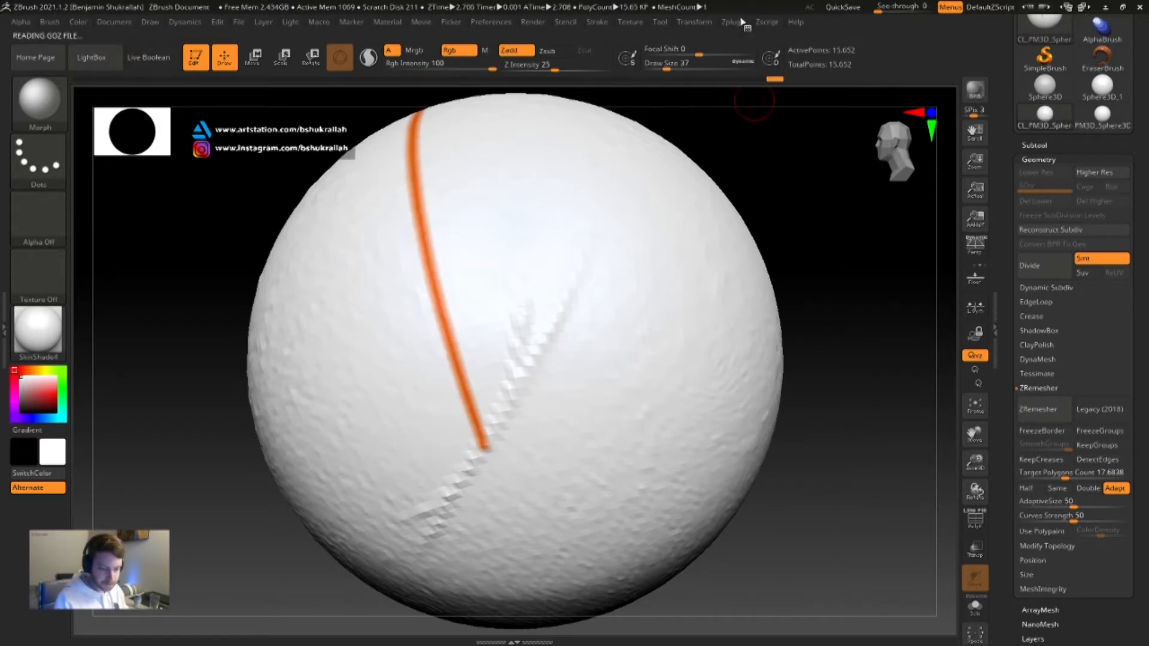
left_click(742, 24)
left_click(770, 495)
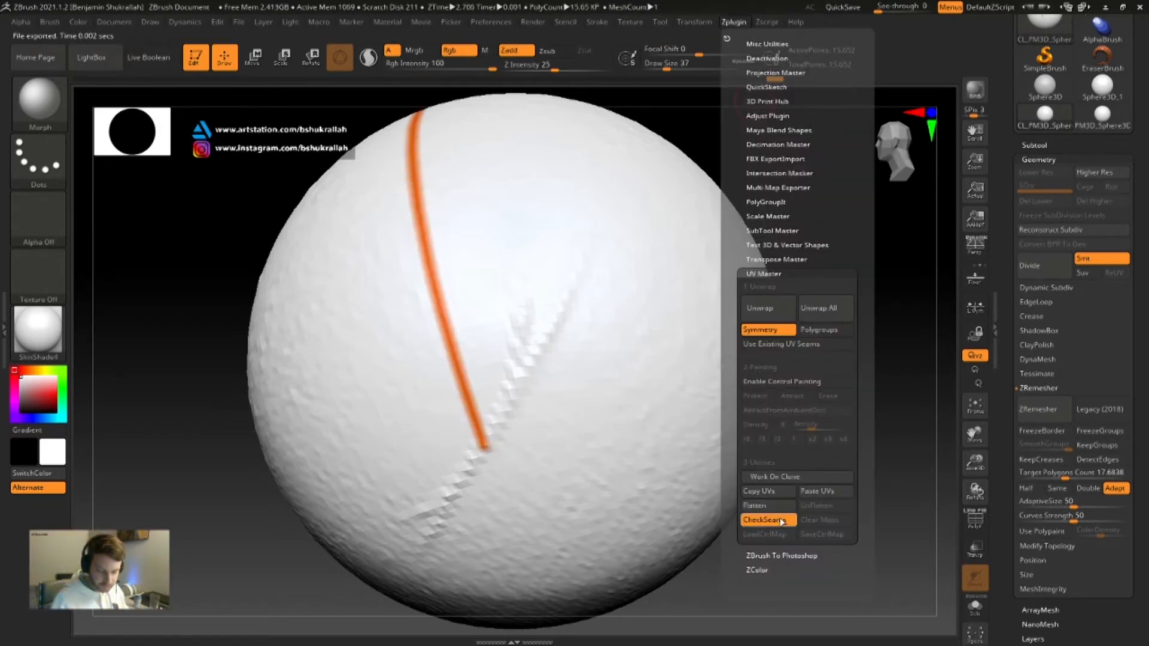
Switch back to the original sculpted PM3D sphere and paste the copied UVs onto it
left_click_drag(1147, 138, 1147, 220)
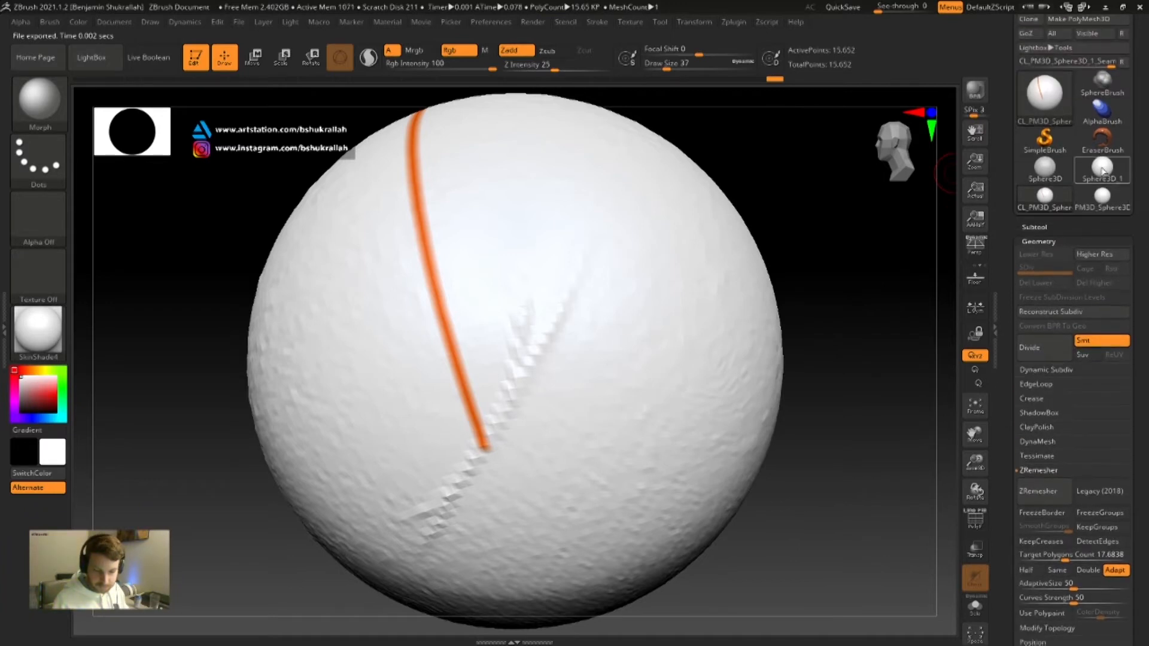
left_click(1099, 169)
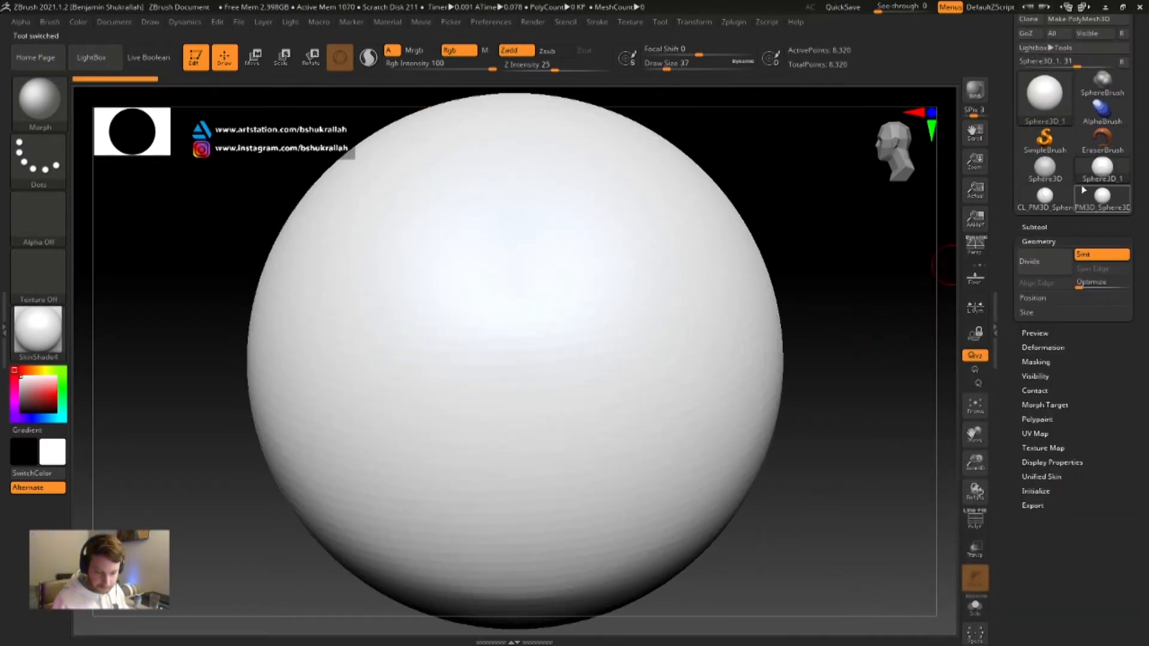
left_click(1107, 202)
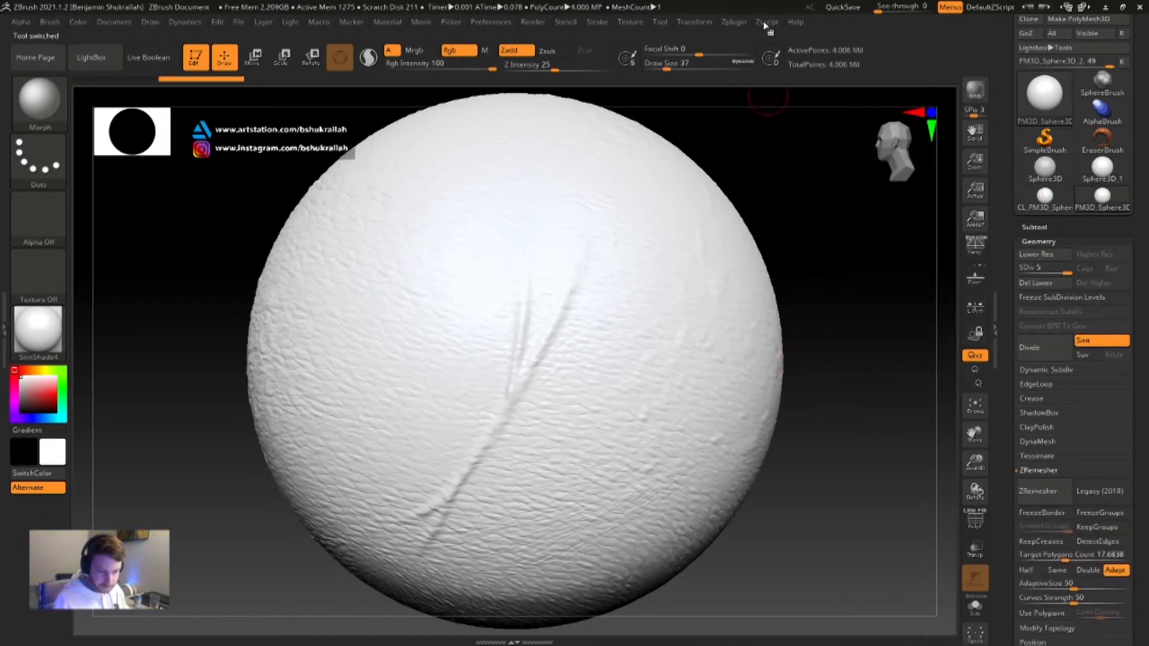
left_click(735, 23)
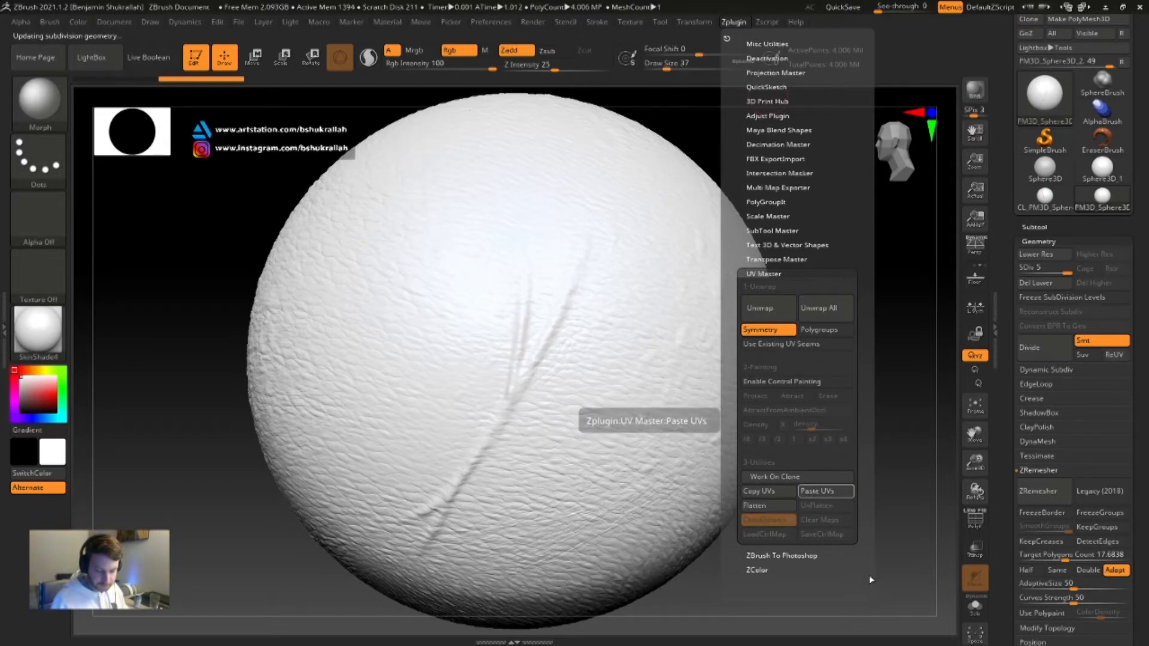
Rename the sculpted sphere's subtool to skin_high
mouse_move(903, 405)
left_mouse_down()
mouse_move(898, 359)
mouse_move(879, 374)
mouse_move(851, 272)
mouse_move(814, 318)
mouse_move(902, 235)
mouse_move(801, 313)
left_mouse_up()
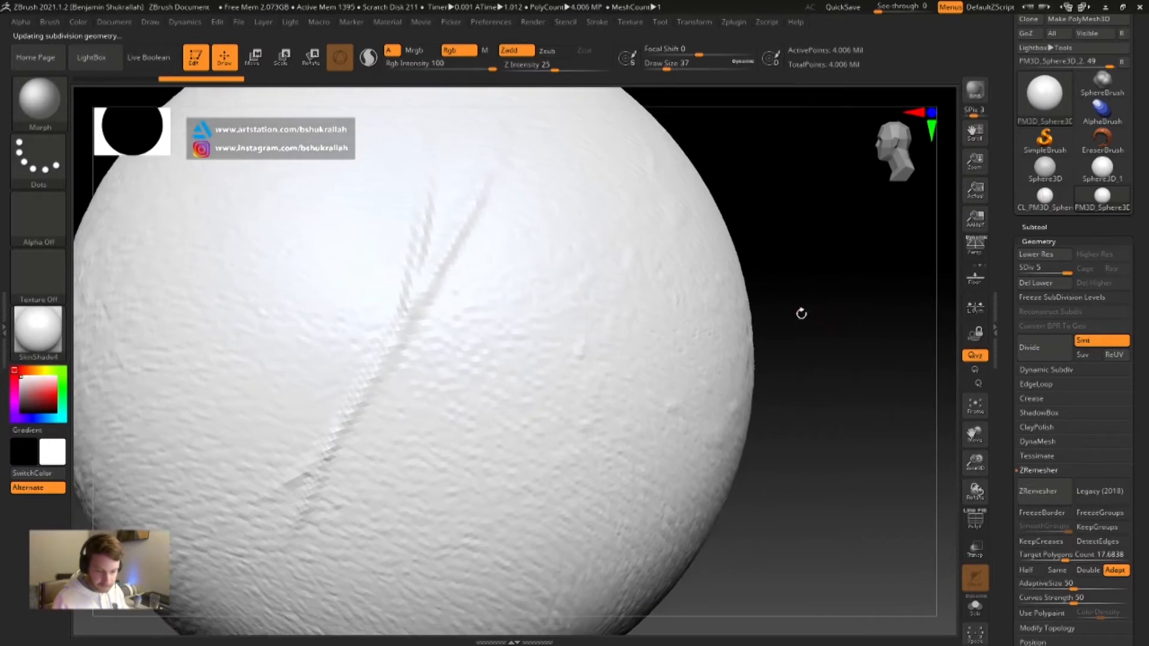
left_click(1047, 226)
left_click_drag(1141, 330, 1147, 259)
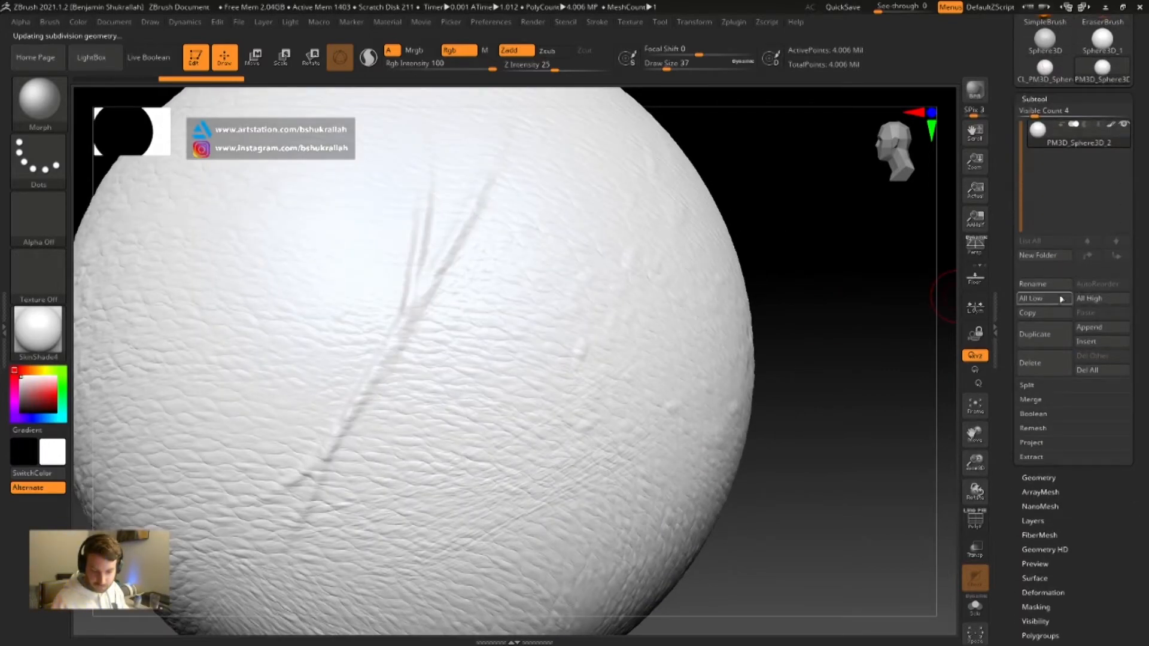
left_click(1043, 284)
type("skin_high")
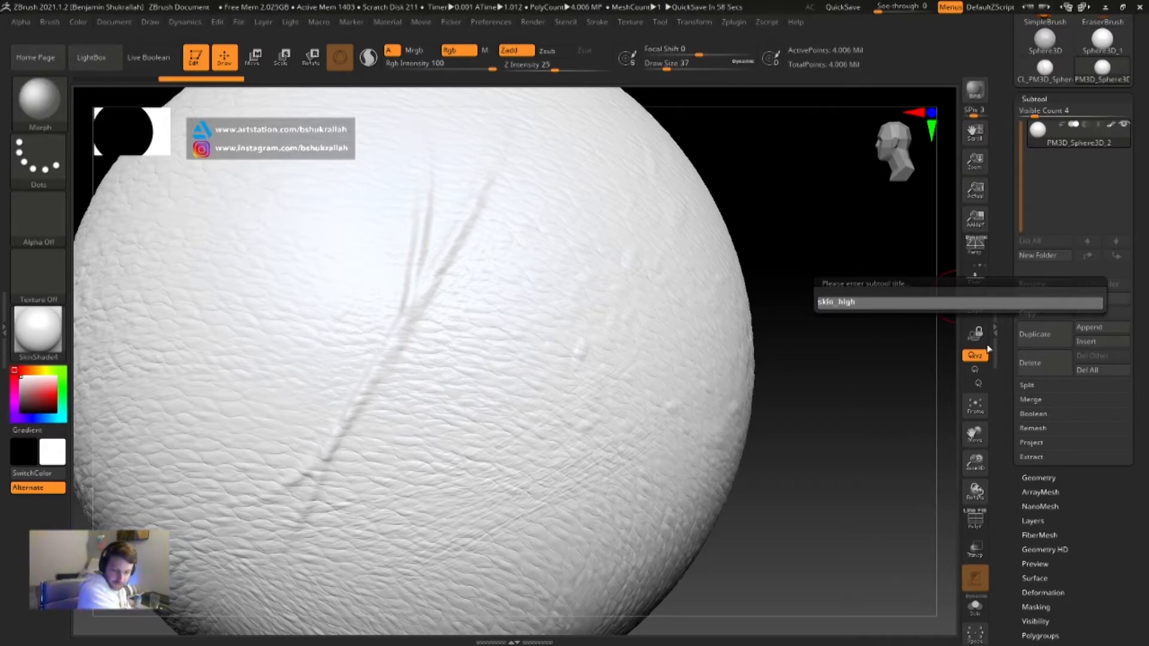
key("Return")
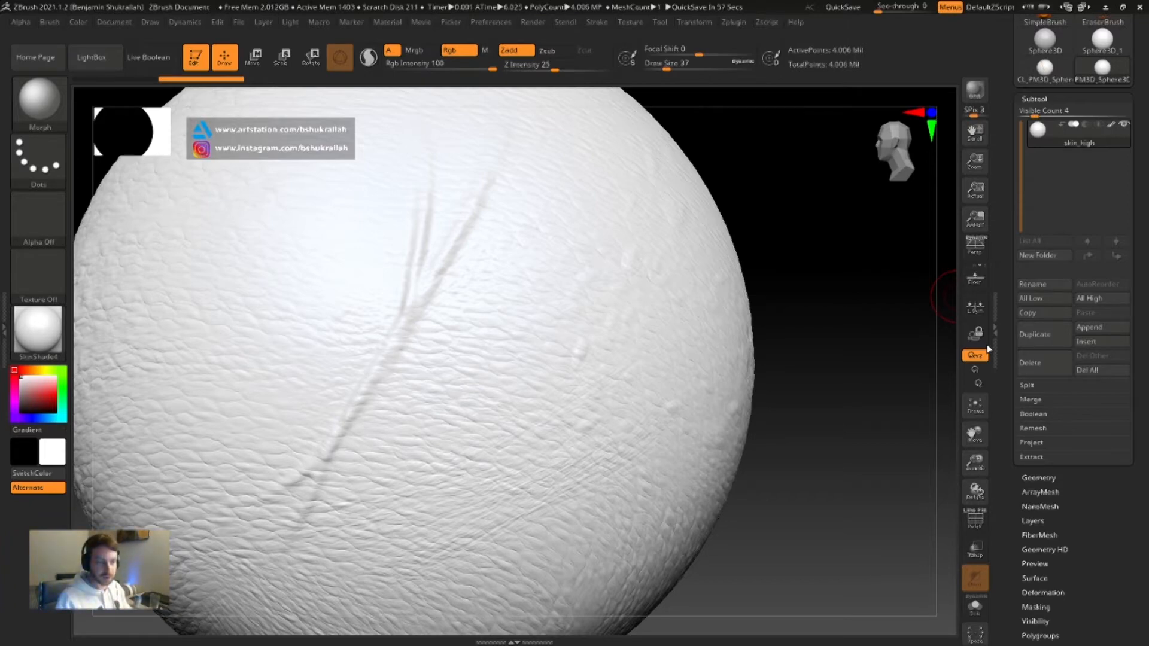
Export the visible high-resolution sphere as an FBX file named skin2_high.fbx in the skin test folder
left_click(1038, 477)
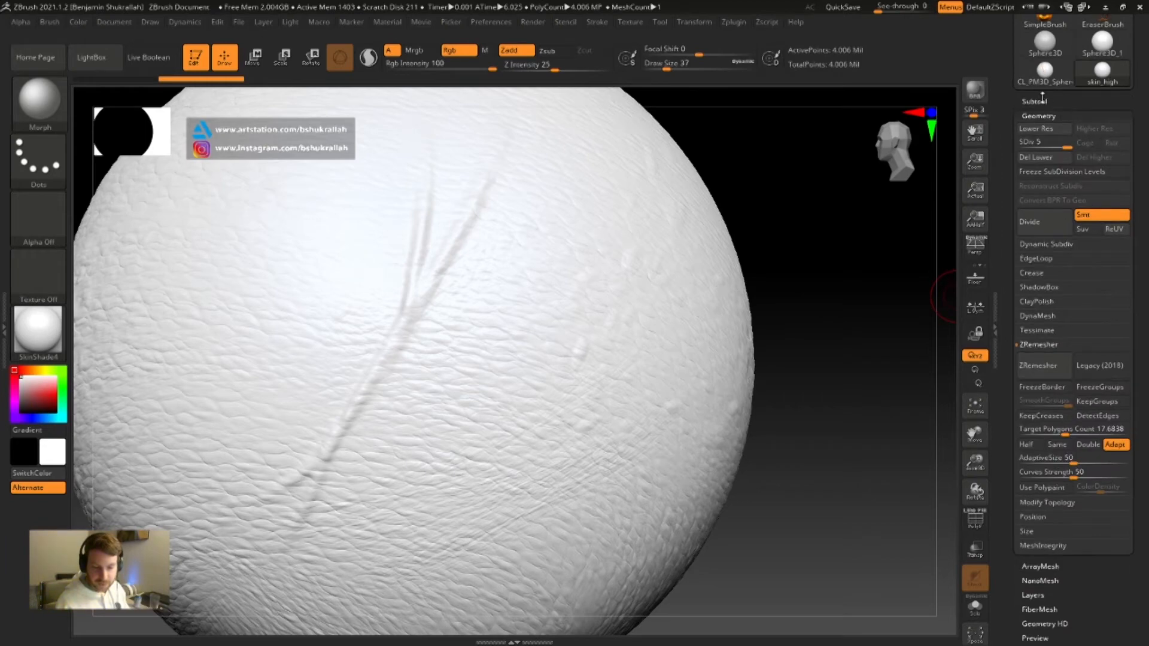
left_click(1034, 99)
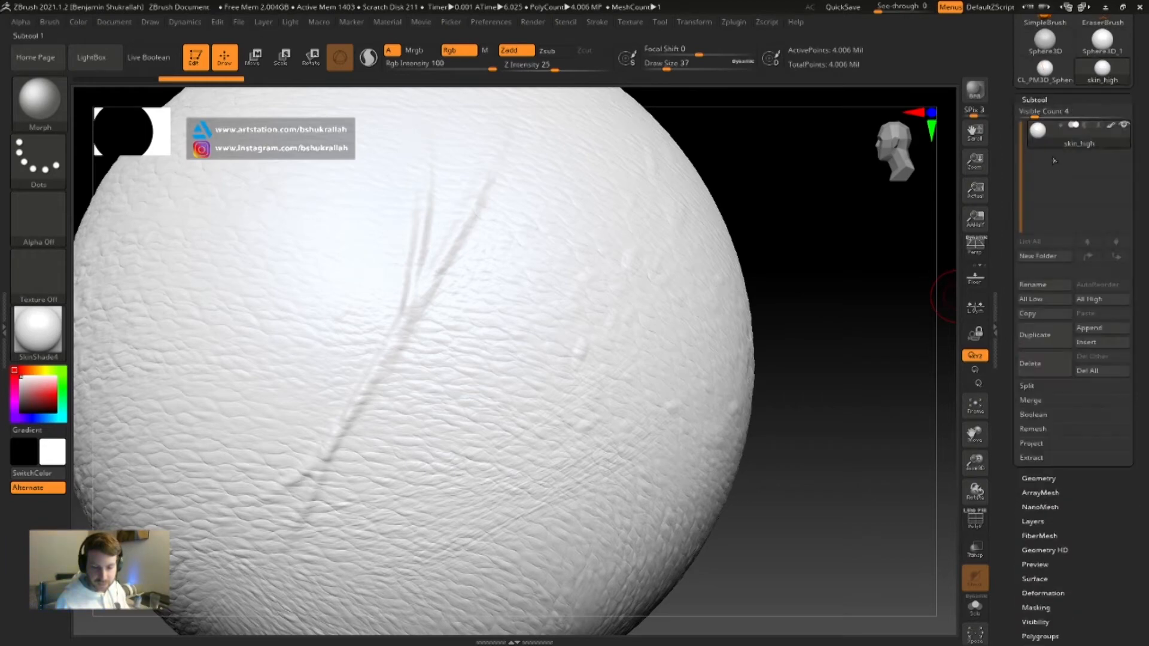
left_click(735, 23)
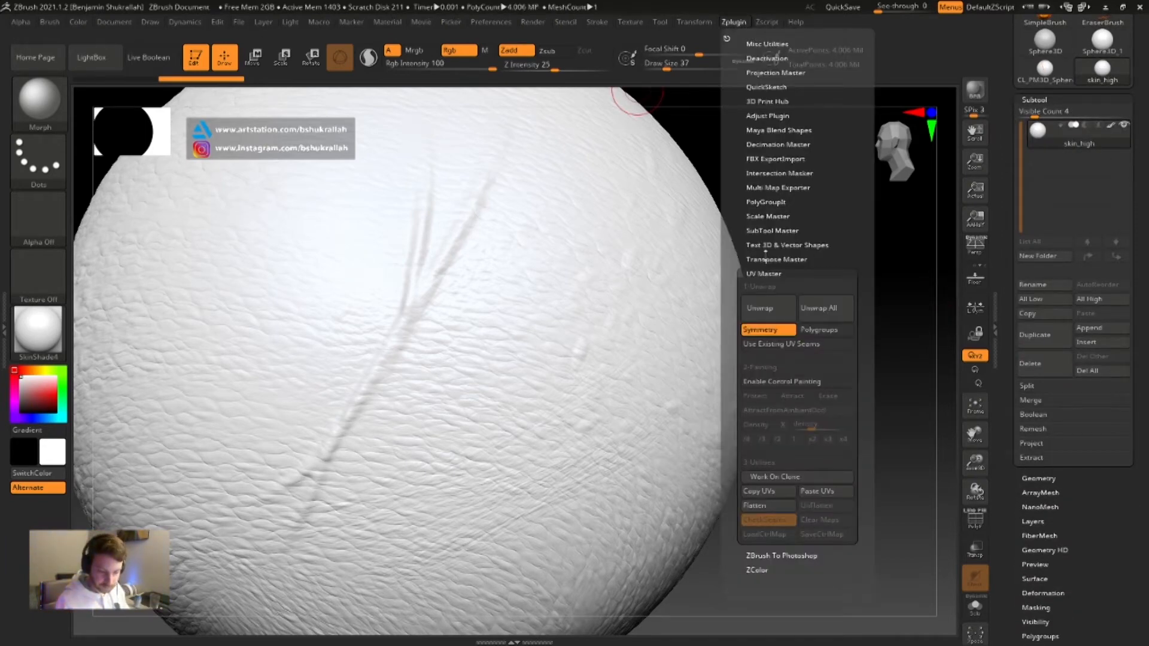
left_click(778, 159)
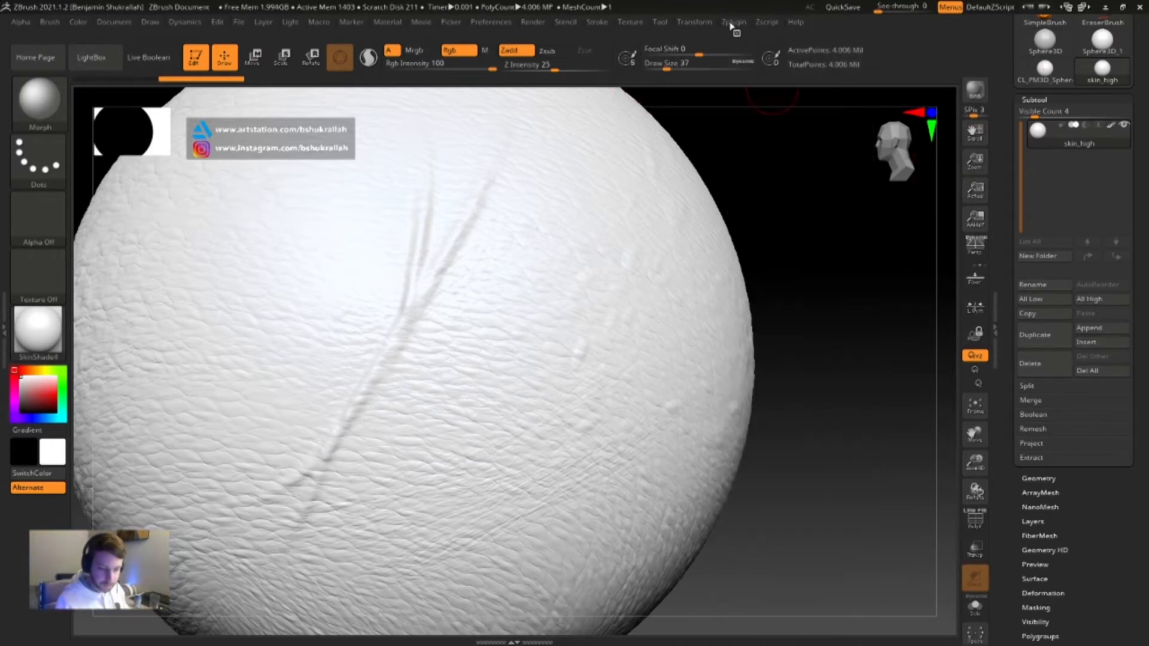
left_click(734, 23)
left_click(768, 22)
left_click(733, 23)
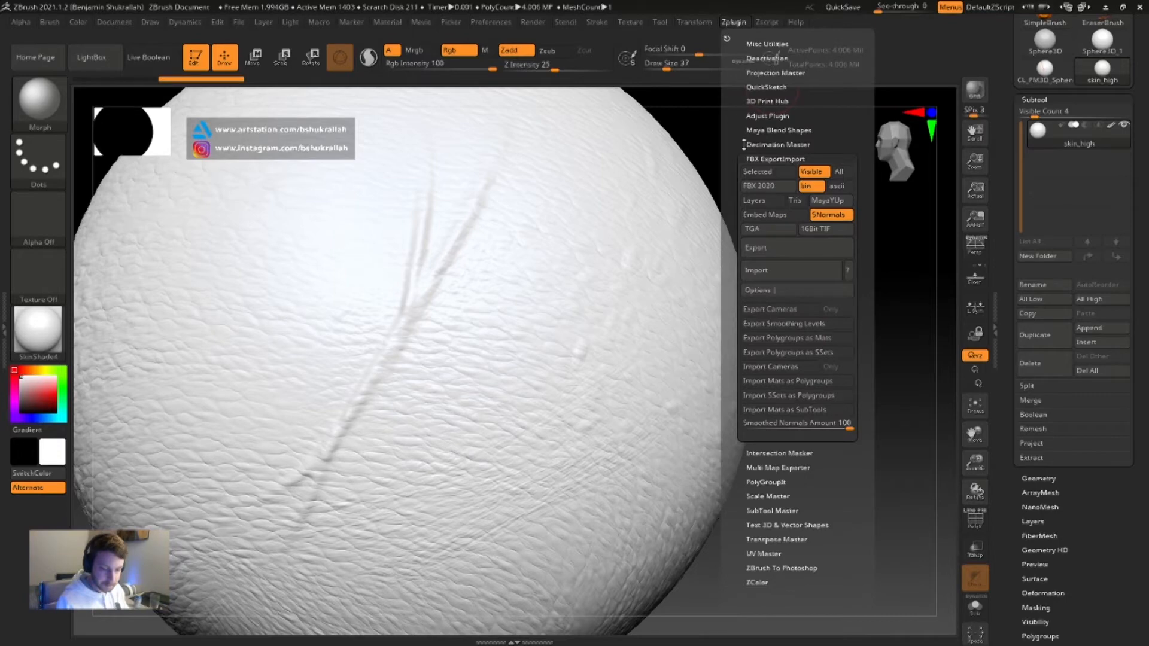
left_click_drag(865, 272, 868, 231)
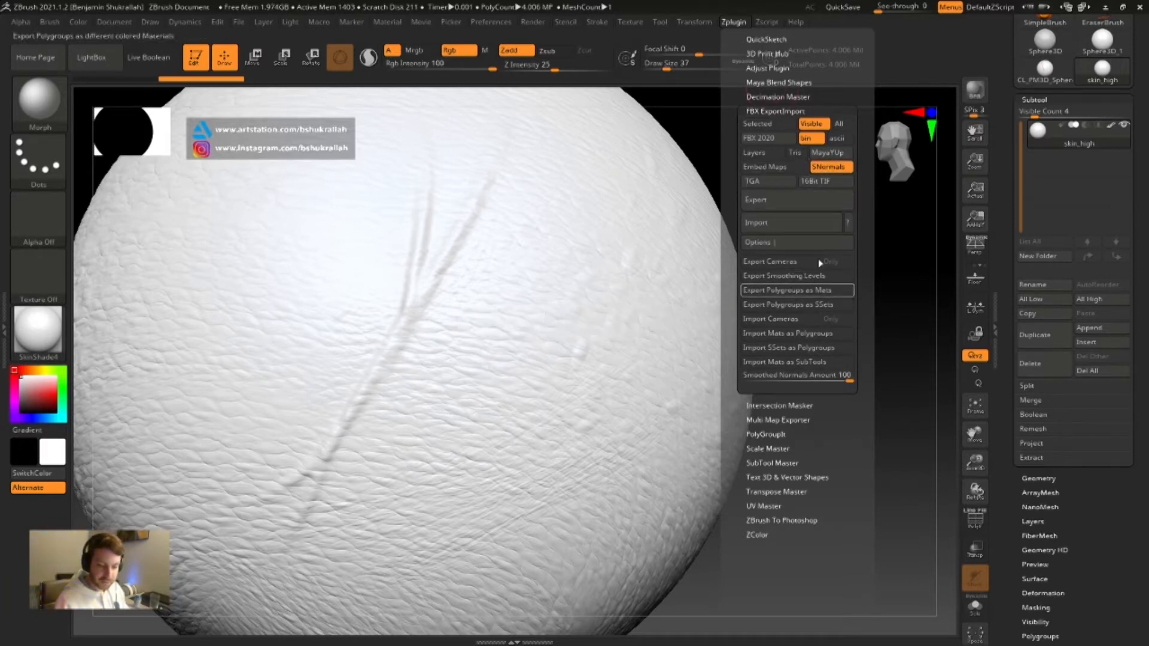
left_click(778, 203)
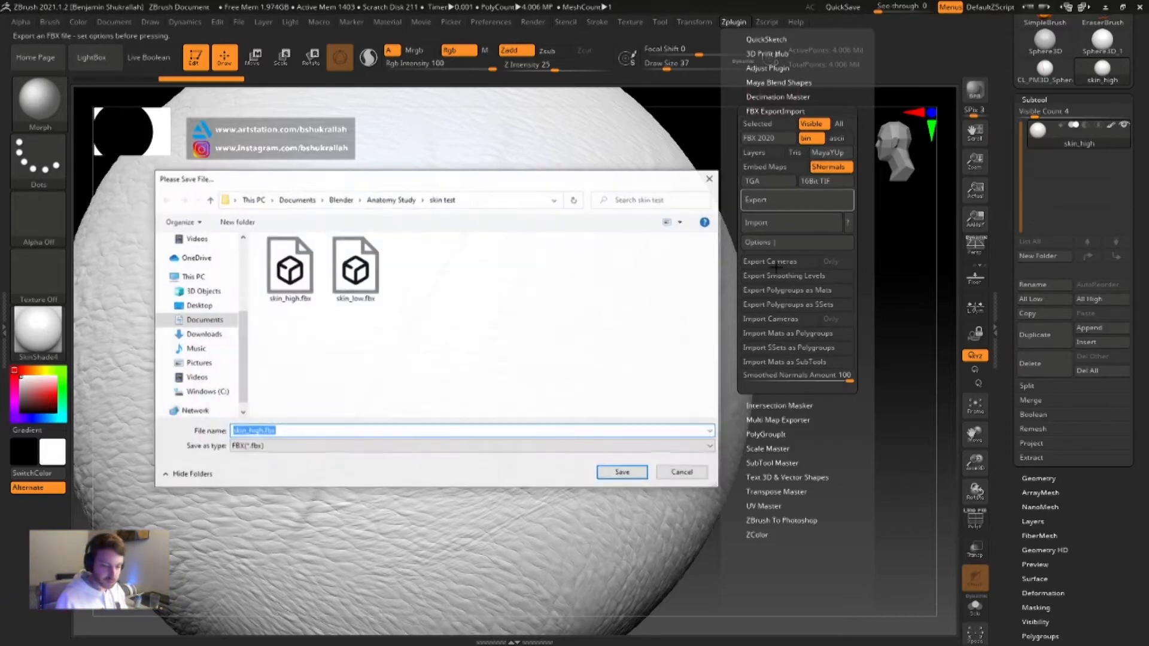
left_click(263, 431)
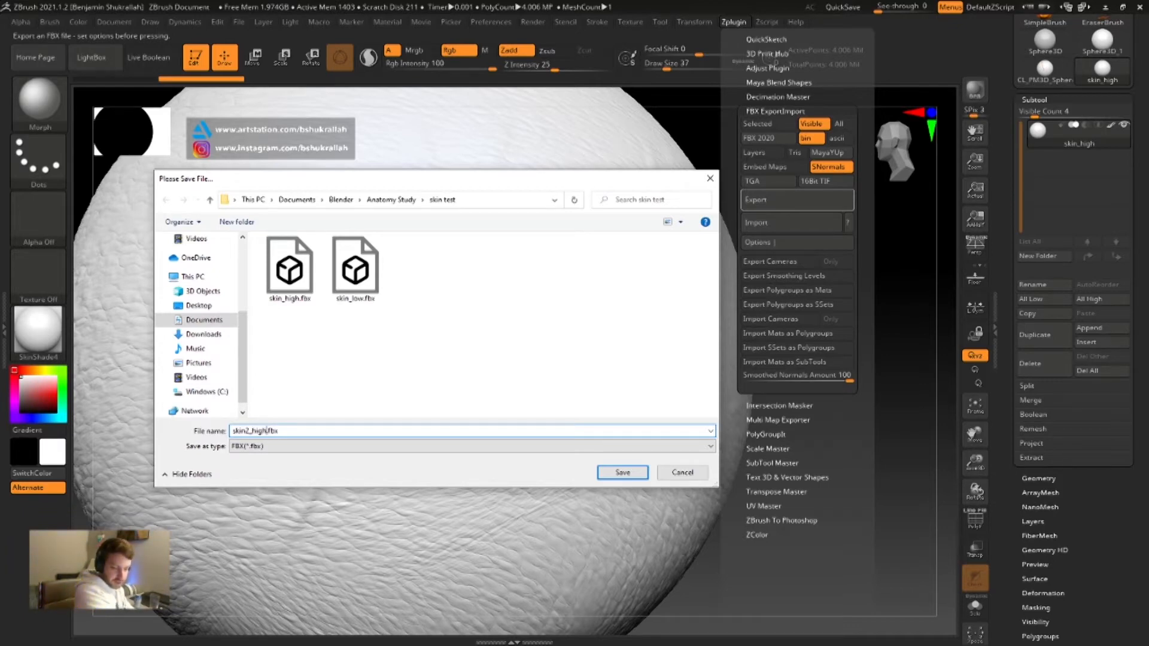
key("Return")
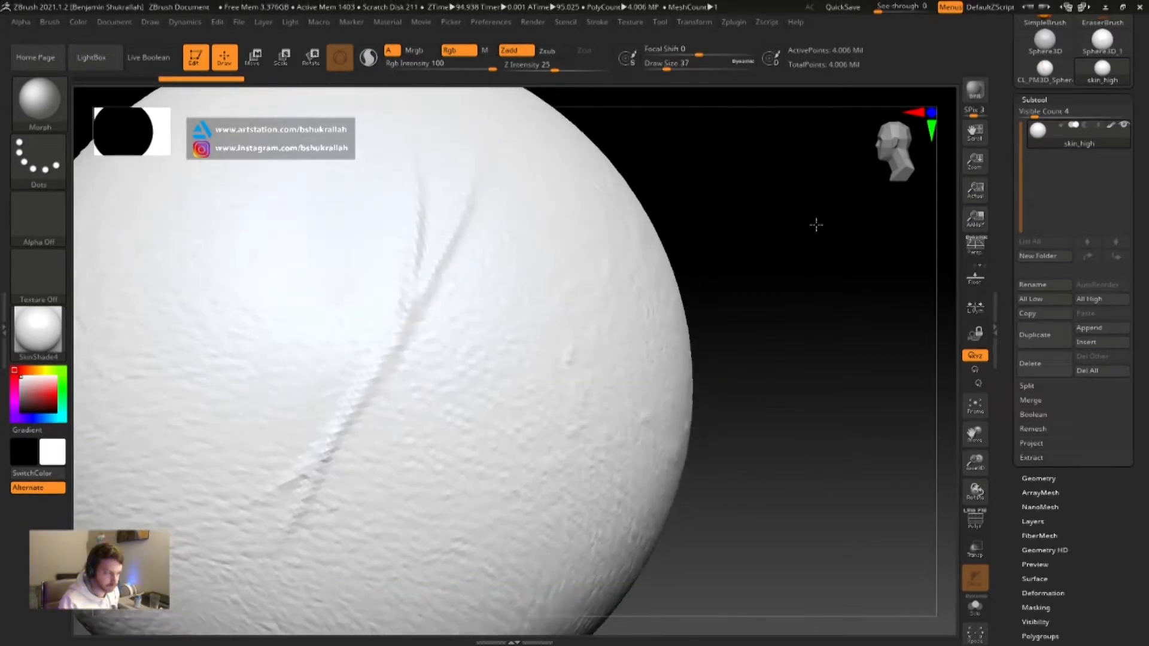
Set the exported skin_high sphere to subdivision level 1 for the low-poly version
left_click_drag(816, 225, 829, 223)
left_click_drag(793, 185, 778, 181)
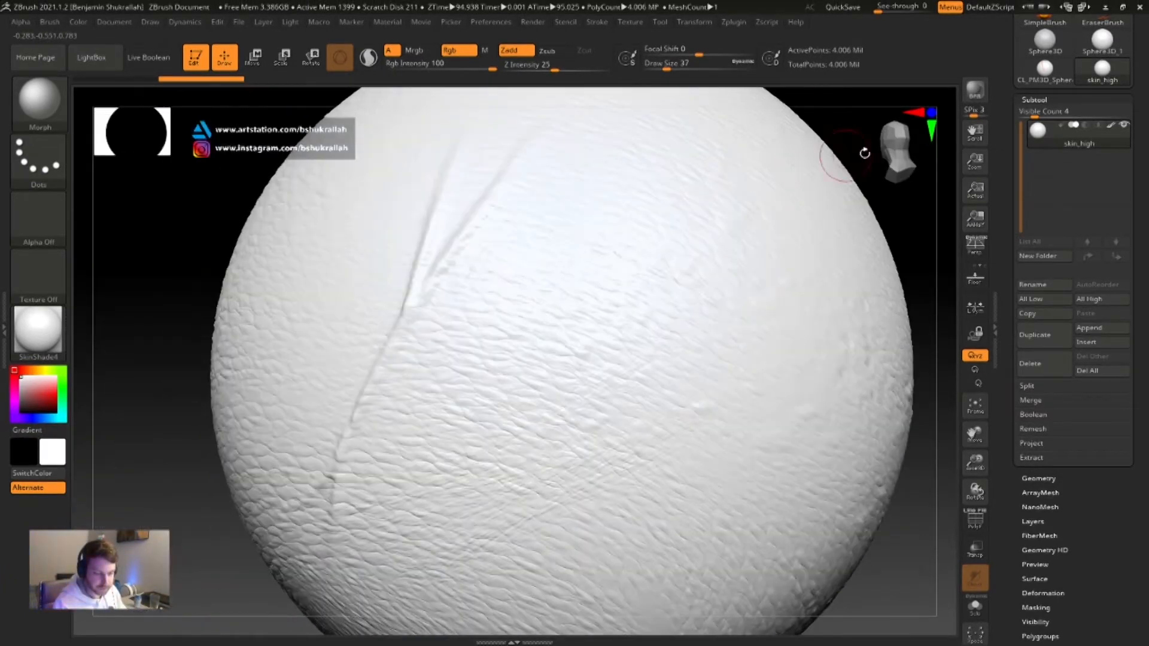
left_click_drag(903, 225, 898, 179, "alt")
mouse_move(843, 238)
left_mouse_down()
mouse_move(875, 244)
mouse_move(803, 267)
mouse_move(791, 275)
mouse_move(796, 295)
left_mouse_up()
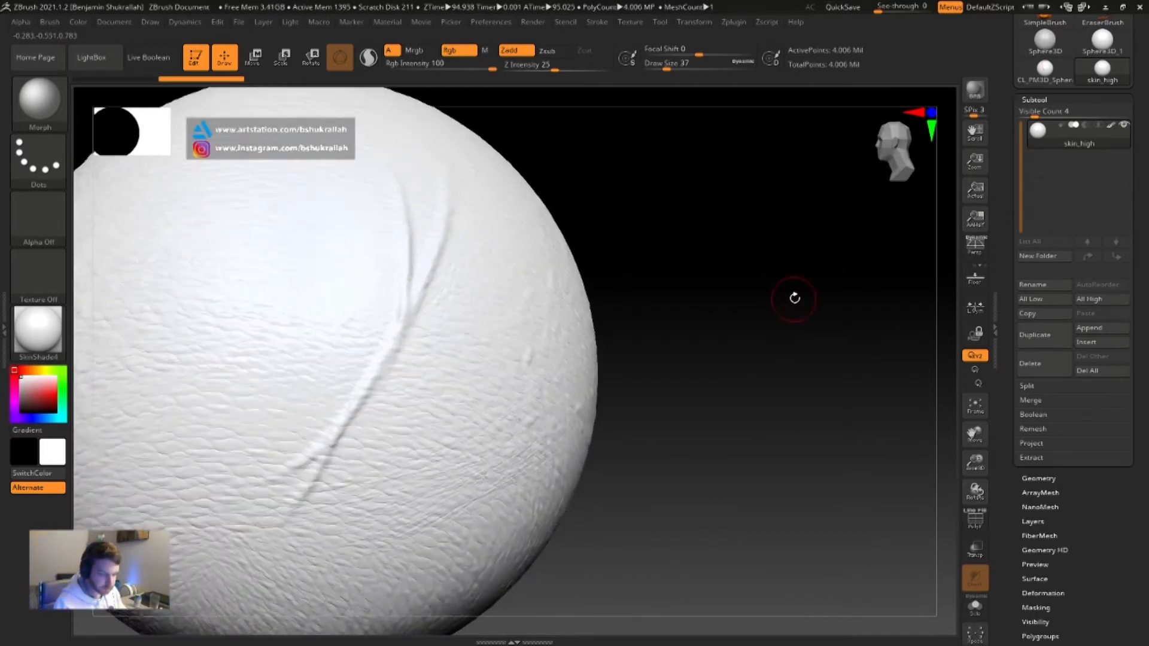
key("shift")
left_click(1034, 99)
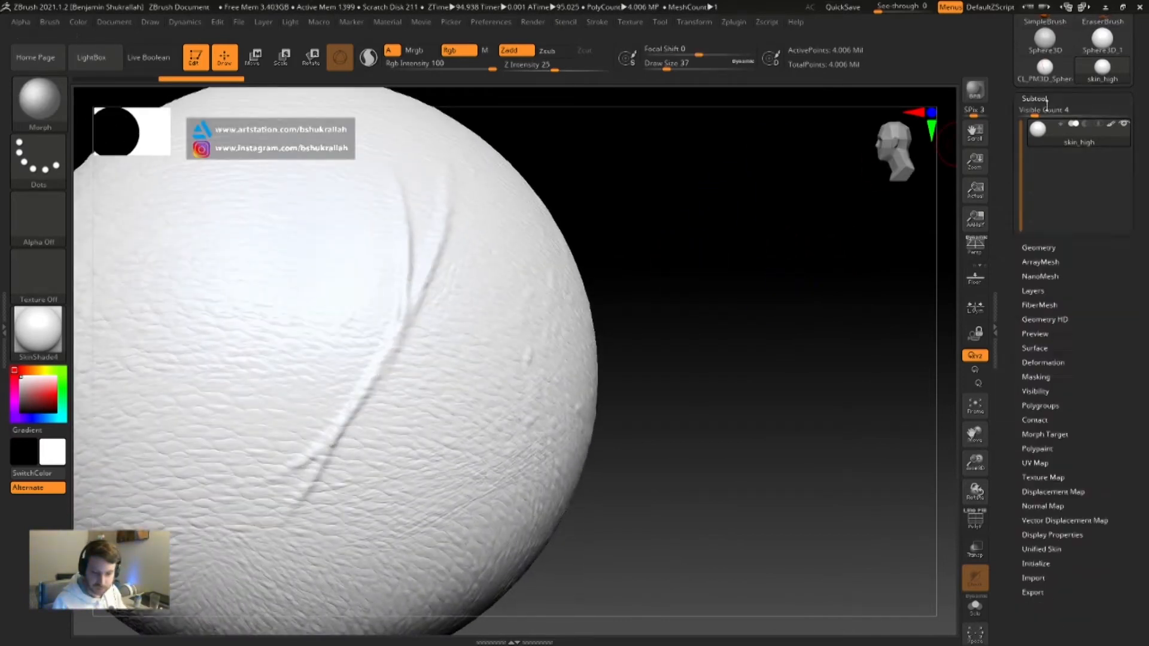
left_click(1039, 113)
left_click_drag(1062, 139, 1022, 139)
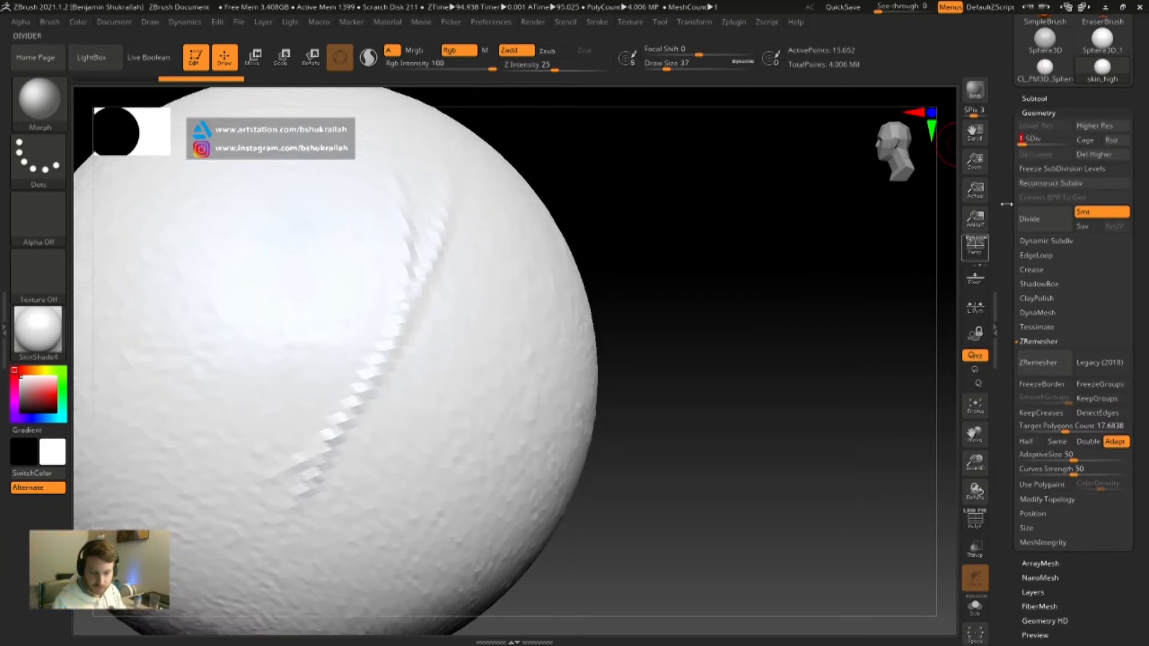
Rename the subtool of the lowered sphere to skin_low
left_click(1050, 113)
left_click(1034, 99)
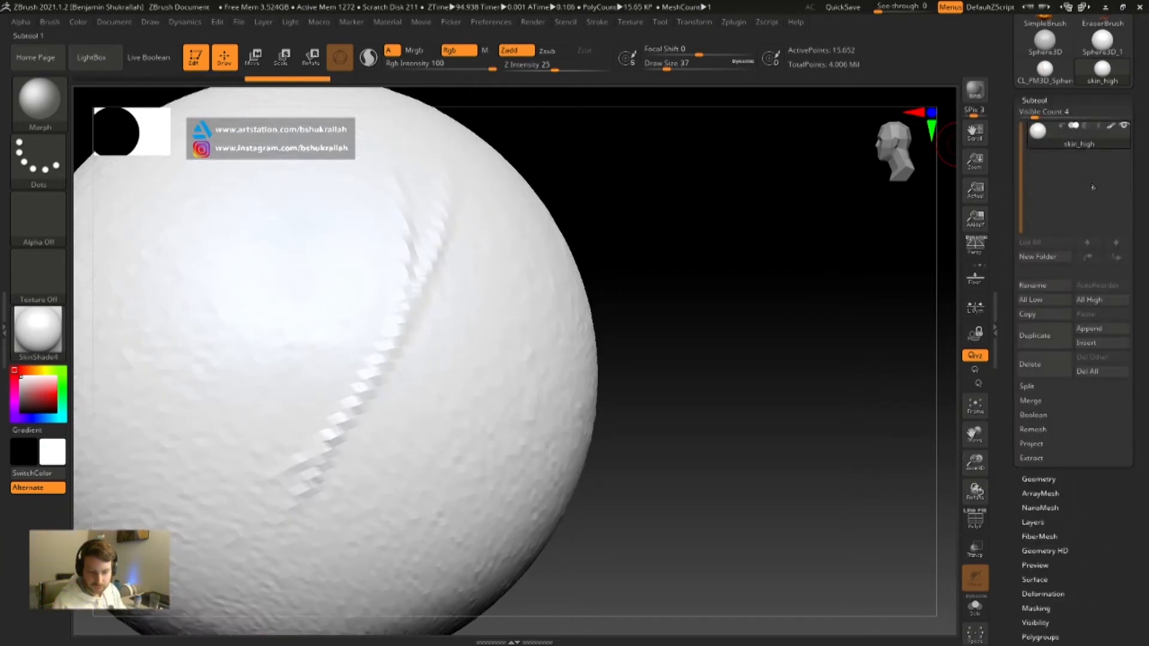
left_click(1041, 284)
key("Right")
type("l")
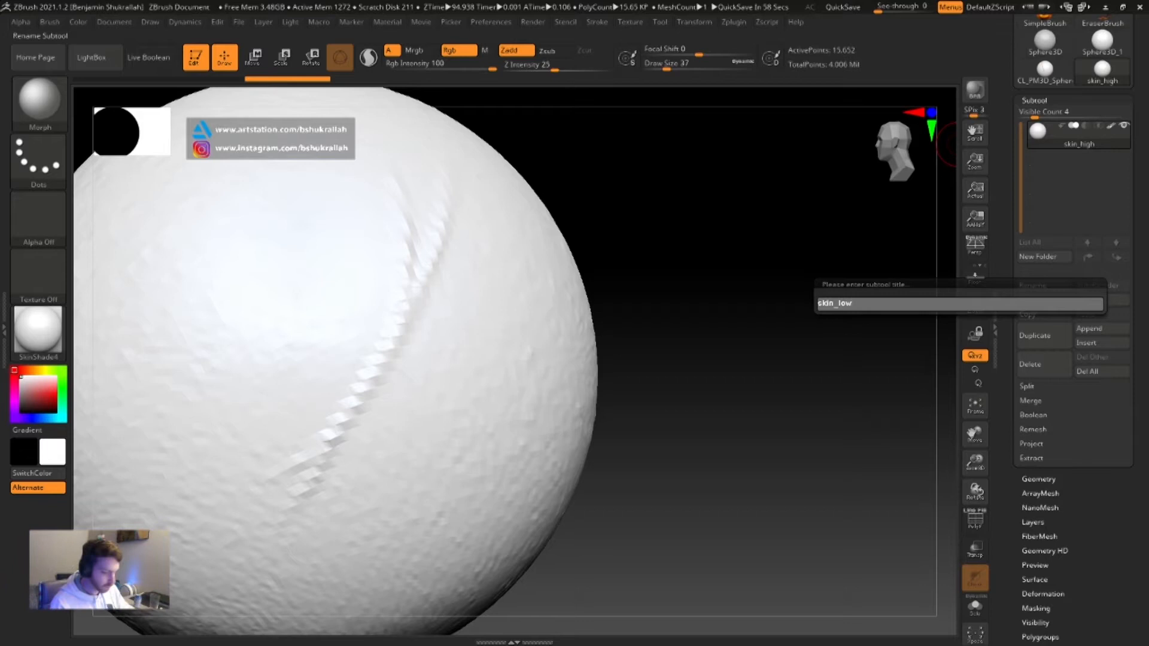
key("Return")
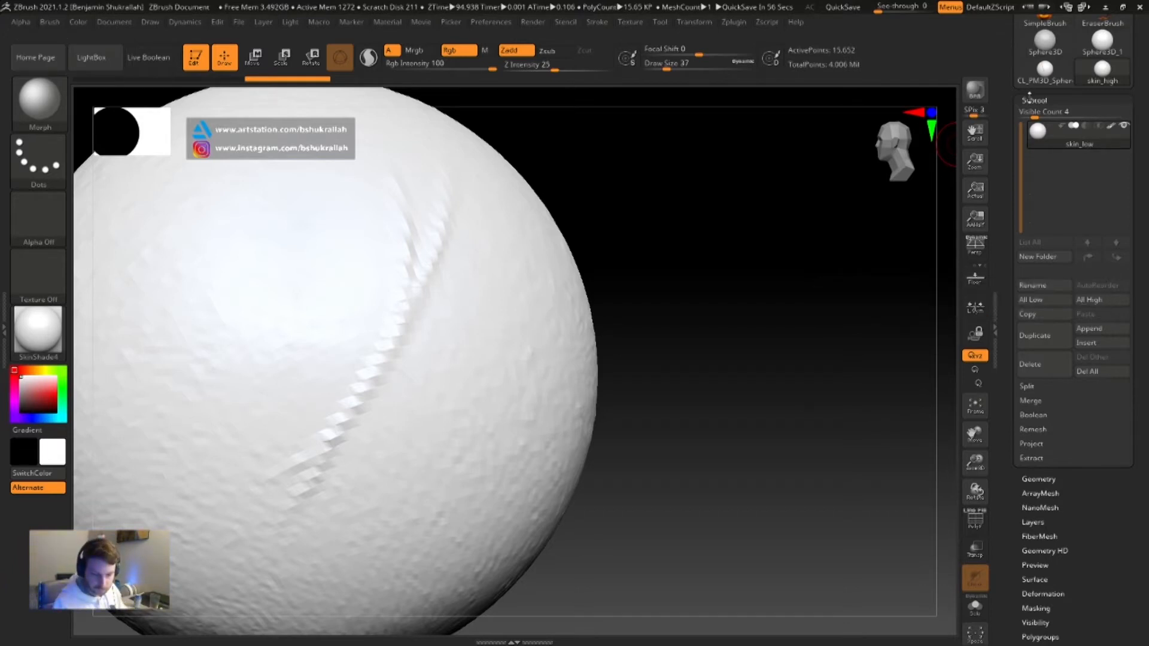
Export the visible skin_low sphere as a separate low-poly FBX file in the skin test folder, with a name starting with skin2_
left_click(1032, 100)
left_click(735, 23)
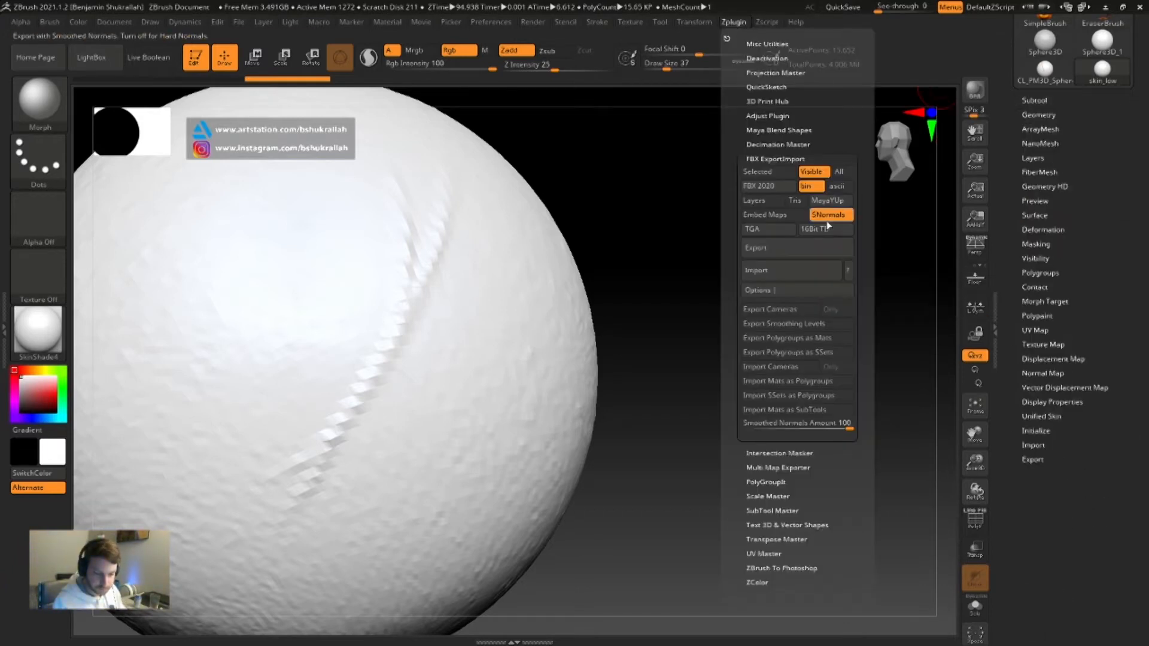
left_click(784, 250)
left_click(422, 269)
double_click(265, 431)
left_click(264, 431)
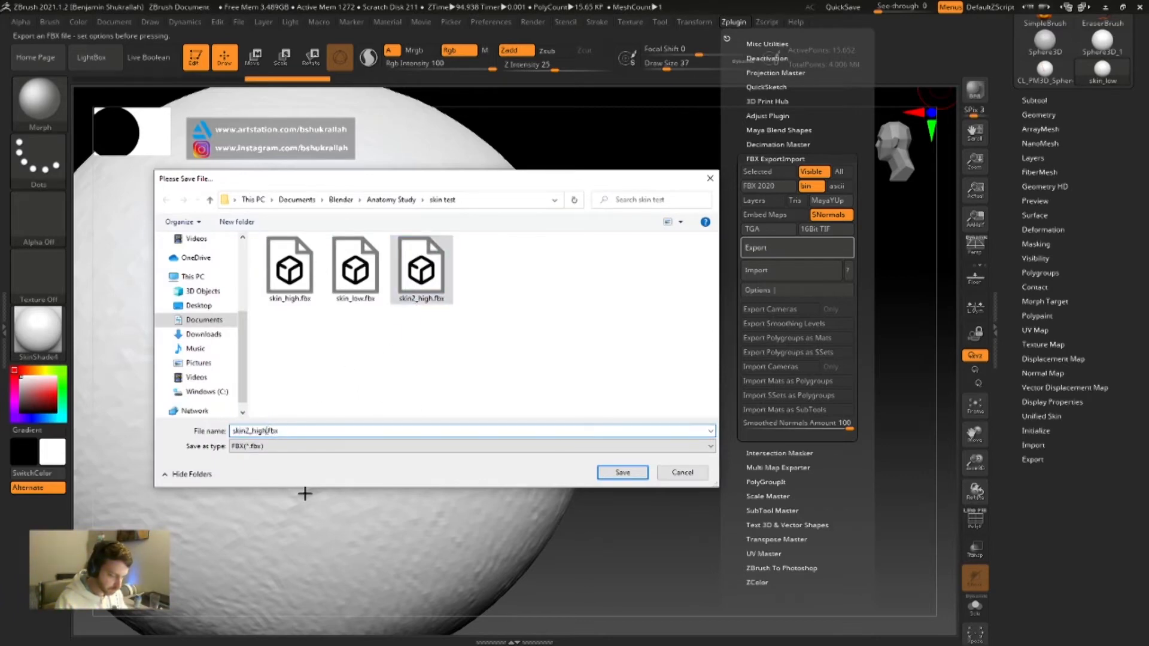
key("BackSpace")
key("BackSpace")
key("BackSpace")
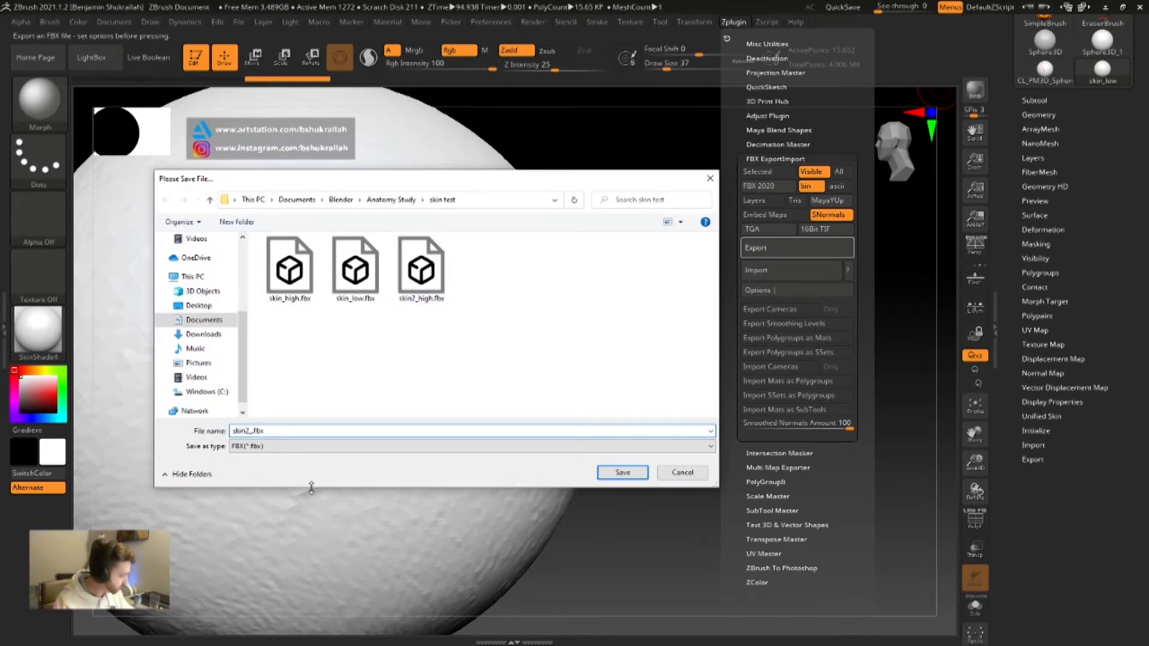
left_click(621, 473)
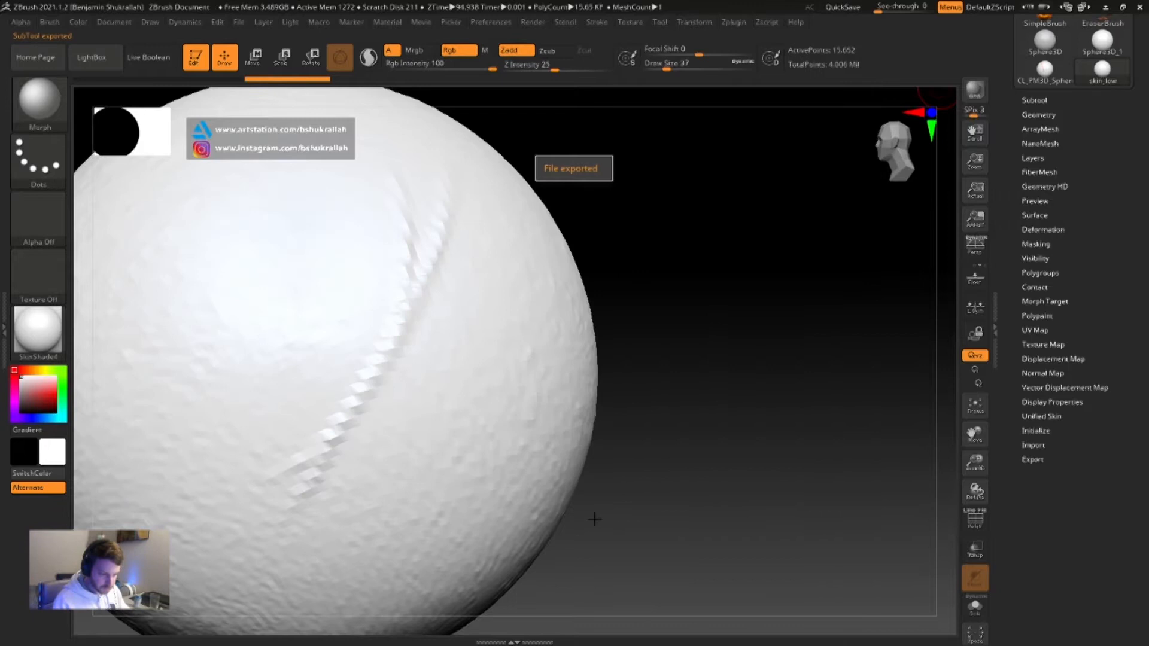
Return the sphere to its highest subdivision level and frame the whole sphere
left_click_drag(725, 240, 724, 241)
key("d")
key("d")
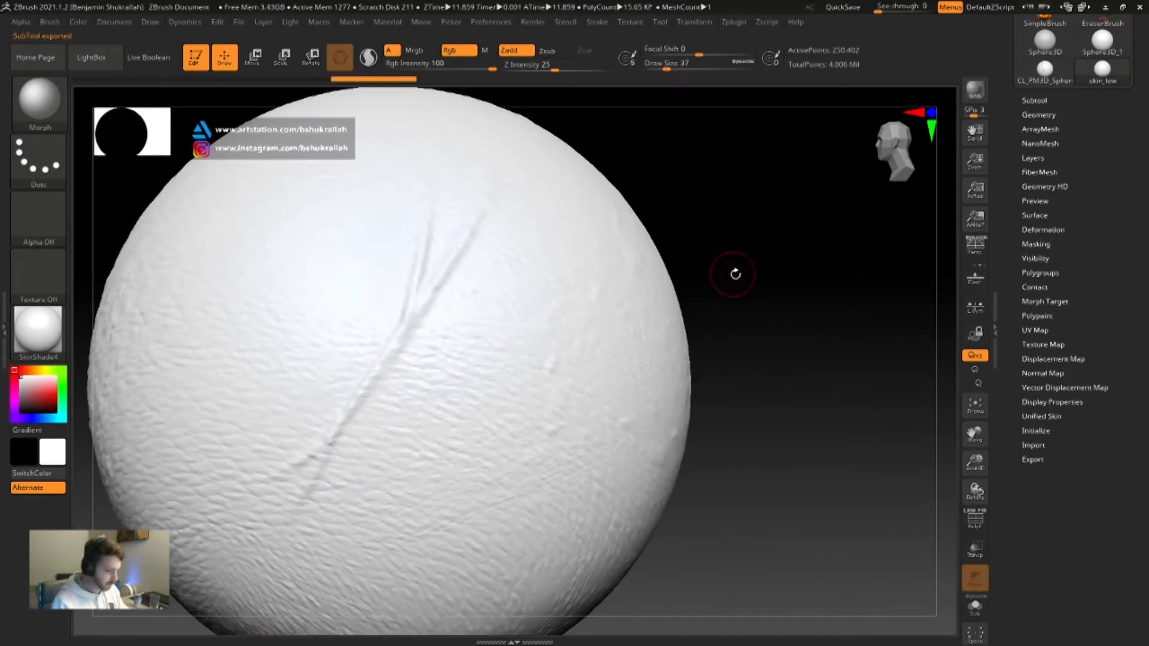
left_click_drag(756, 300, 748, 236)
left_click_drag(701, 276, 781, 313, "alt")
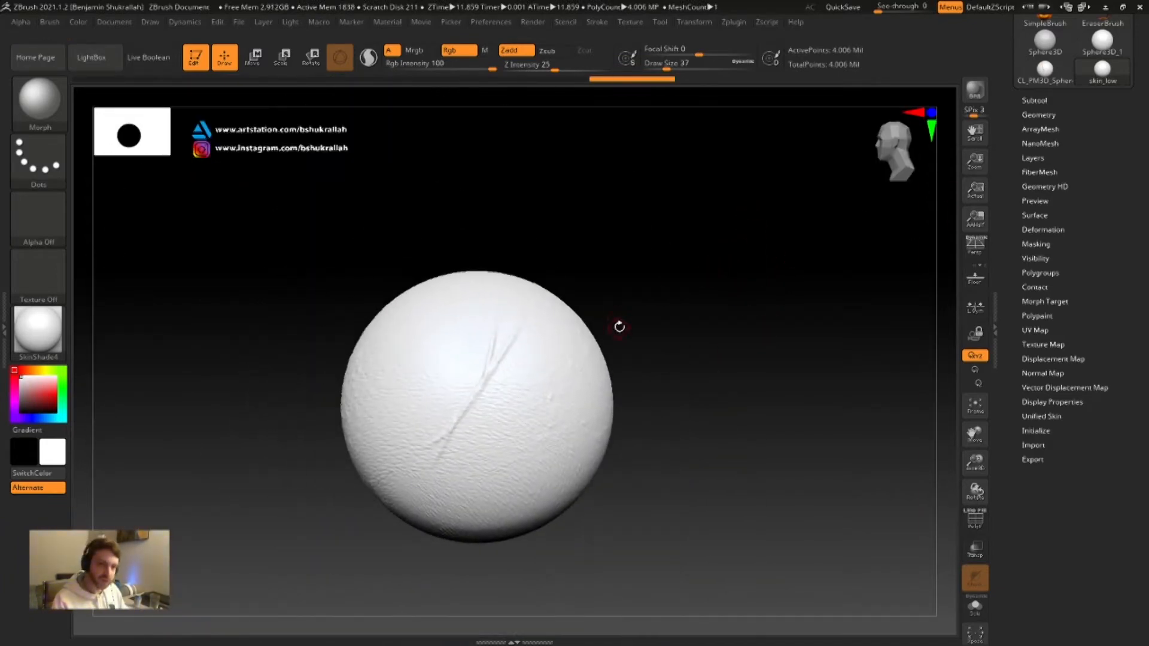
Select the Standard brush and make it paint colour only, with Zadd off, Rgb on and Rgb Intensity at 41
key("b")
key("s")
key("t")
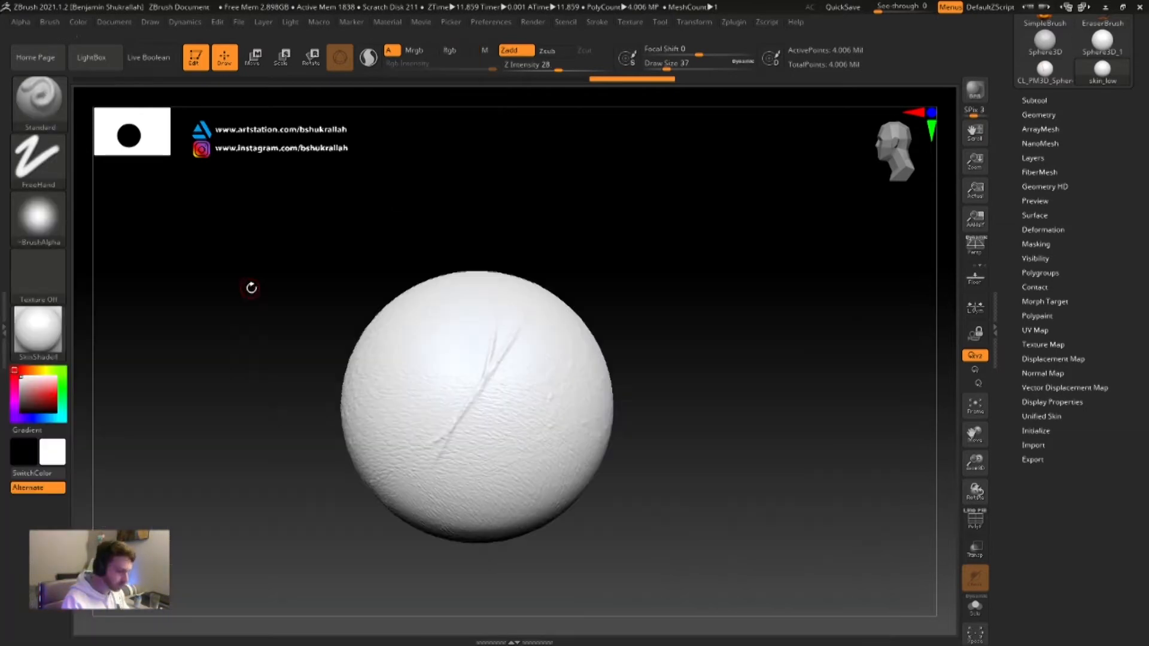
left_click(513, 50)
left_click(453, 50)
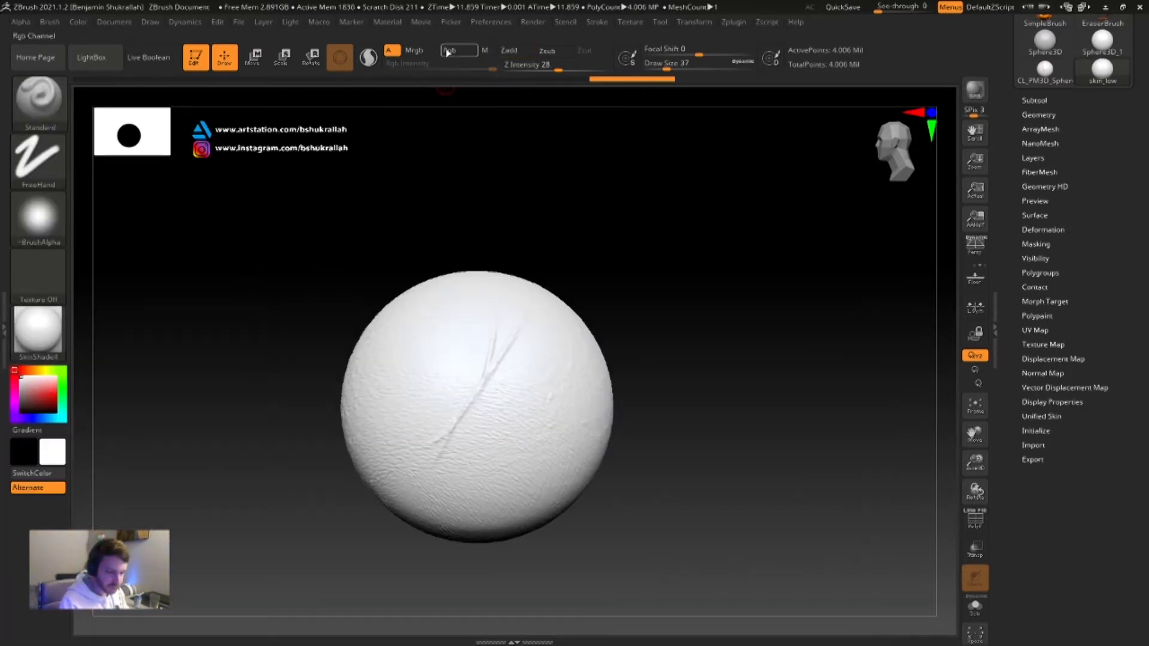
left_click_drag(488, 69, 454, 70)
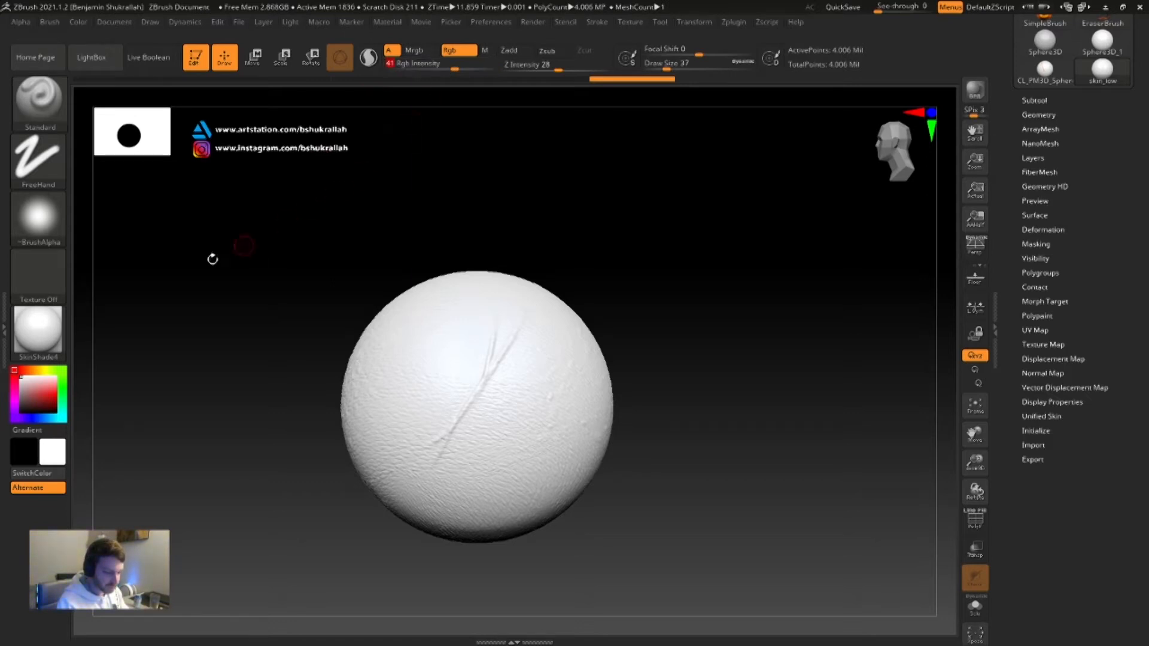
Give the Standard brush the Color Spray stroke, a dark red colour and Alpha 07
left_click(37, 158)
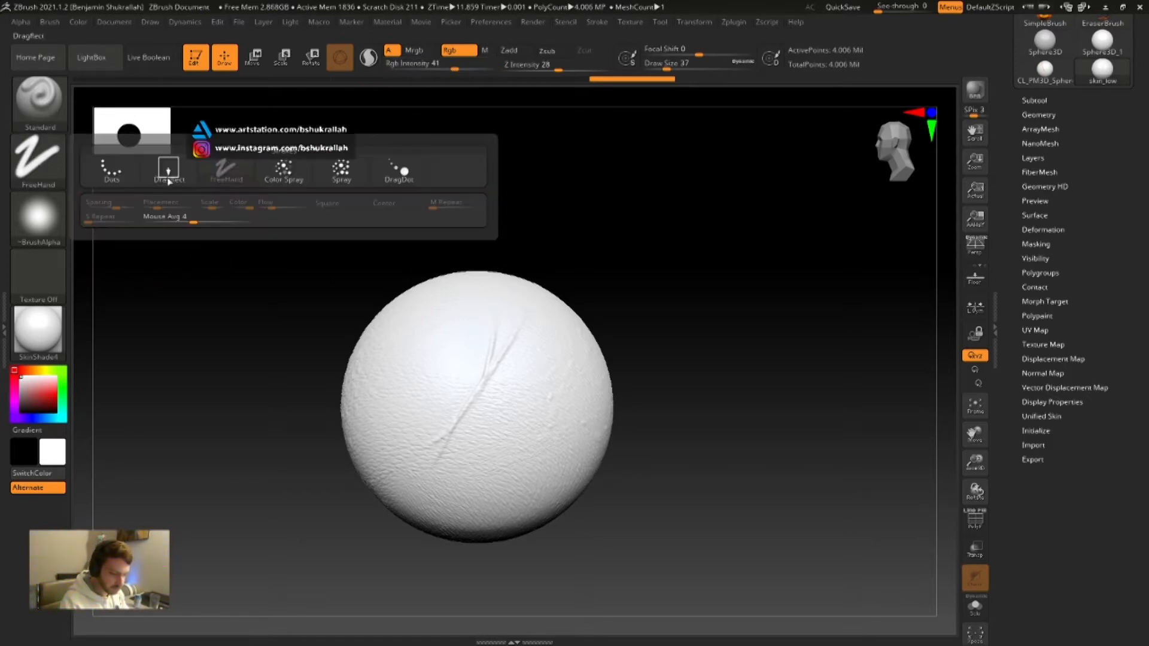
left_click(283, 169)
left_click(51, 403)
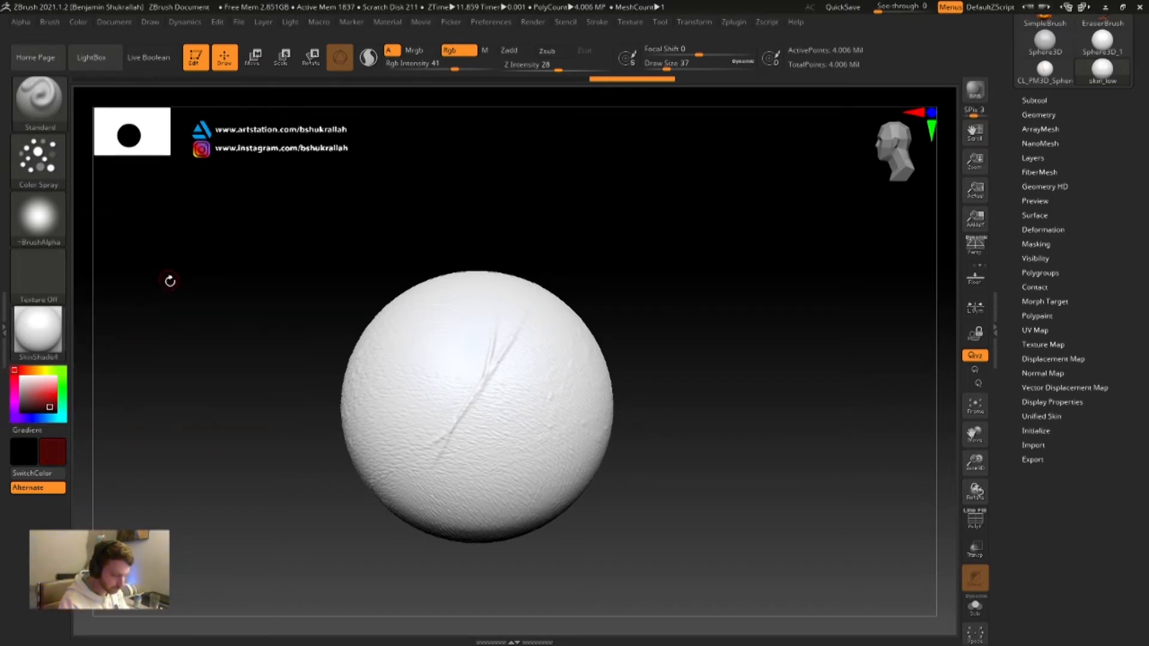
left_click(37, 216)
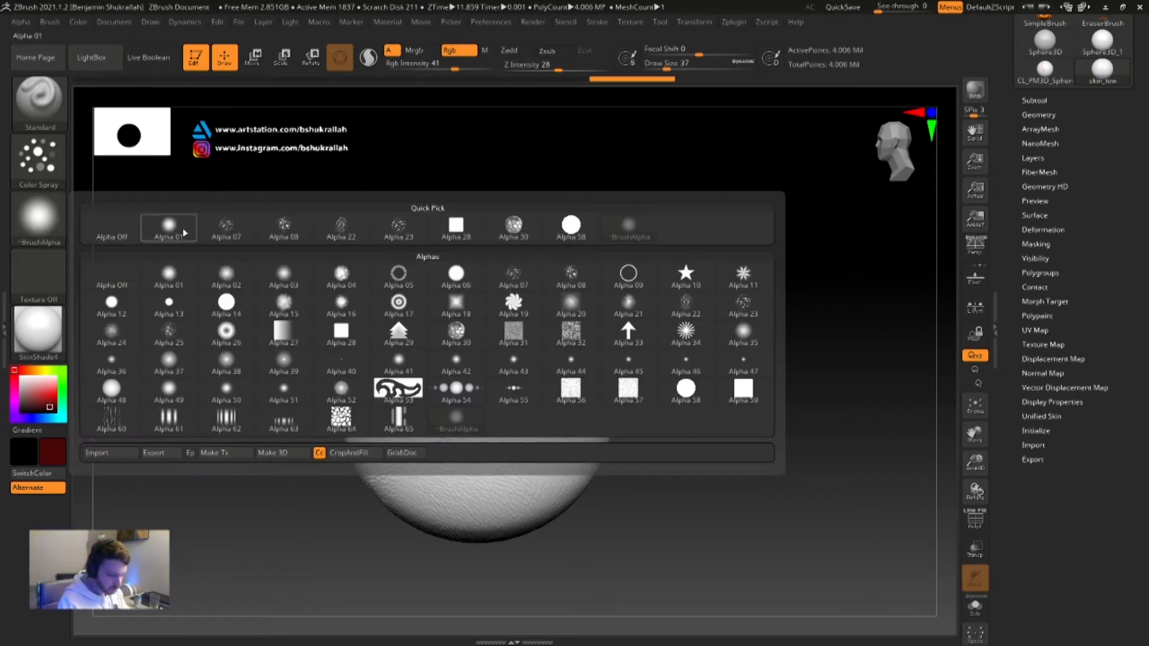
left_click(514, 277)
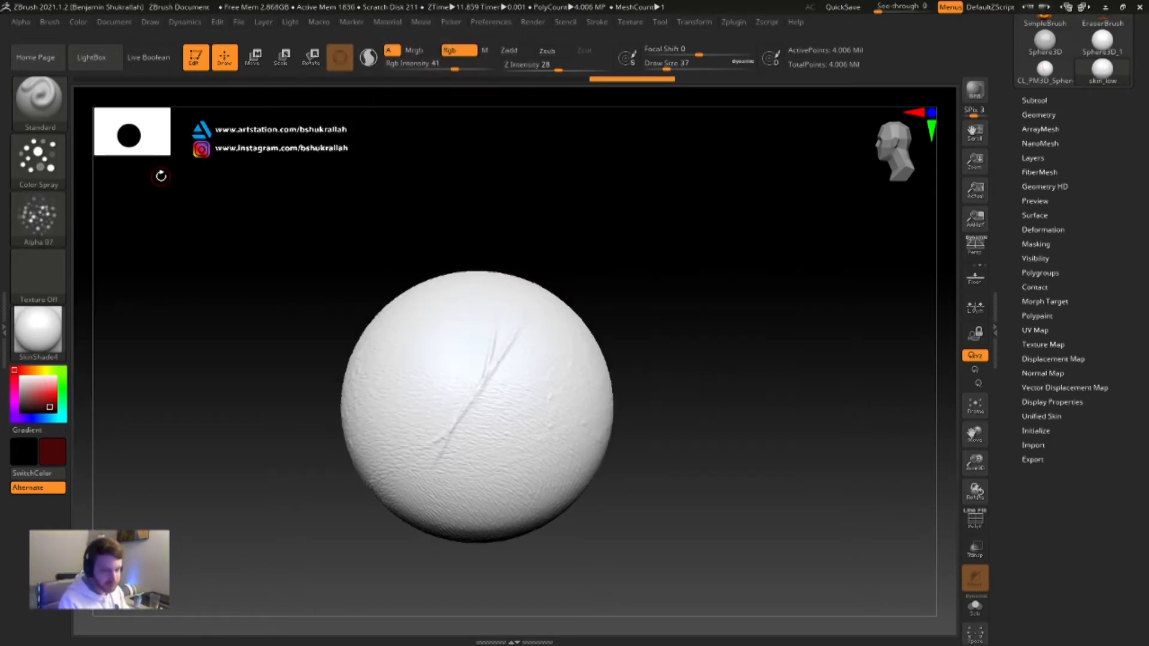
Set the draw size to 104 and spray mottled dark red paint over all sides of the sphere
left_click_drag(561, 225, 596, 239)
key("s")
left_click_drag(597, 239, 634, 235)
mouse_move(431, 456)
left_mouse_down()
mouse_move(533, 334)
mouse_move(532, 354)
mouse_move(557, 356)
mouse_move(457, 442)
mouse_move(485, 455)
mouse_move(494, 481)
mouse_move(390, 519)
mouse_move(419, 383)
mouse_move(324, 396)
mouse_move(421, 328)
mouse_move(619, 330)
mouse_move(563, 407)
left_mouse_up()
key("s")
mouse_move(683, 389)
left_mouse_down()
mouse_move(638, 428)
mouse_move(676, 383)
mouse_move(693, 281)
mouse_move(673, 281)
mouse_move(664, 454)
mouse_move(688, 472)
left_mouse_up()
mouse_move(809, 466)
left_mouse_down("alt")
mouse_move(679, 471)
mouse_move(654, 507)
left_mouse_up("alt")
mouse_move(556, 413)
left_mouse_down()
mouse_move(479, 466)
mouse_move(530, 432)
mouse_move(499, 267)
mouse_move(553, 323)
mouse_move(531, 505)
mouse_move(566, 470)
left_mouse_up()
mouse_move(682, 452)
left_mouse_down("alt")
mouse_move(664, 364)
mouse_move(610, 371)
left_mouse_up("alt")
mouse_move(563, 432)
left_mouse_down()
mouse_move(527, 413)
mouse_move(599, 389)
mouse_move(628, 299)
mouse_move(556, 225)
left_mouse_up()
left_click_drag(664, 241, 589, 242)
mouse_move(551, 318)
left_mouse_down()
mouse_move(537, 192)
mouse_move(592, 198)
left_mouse_up()
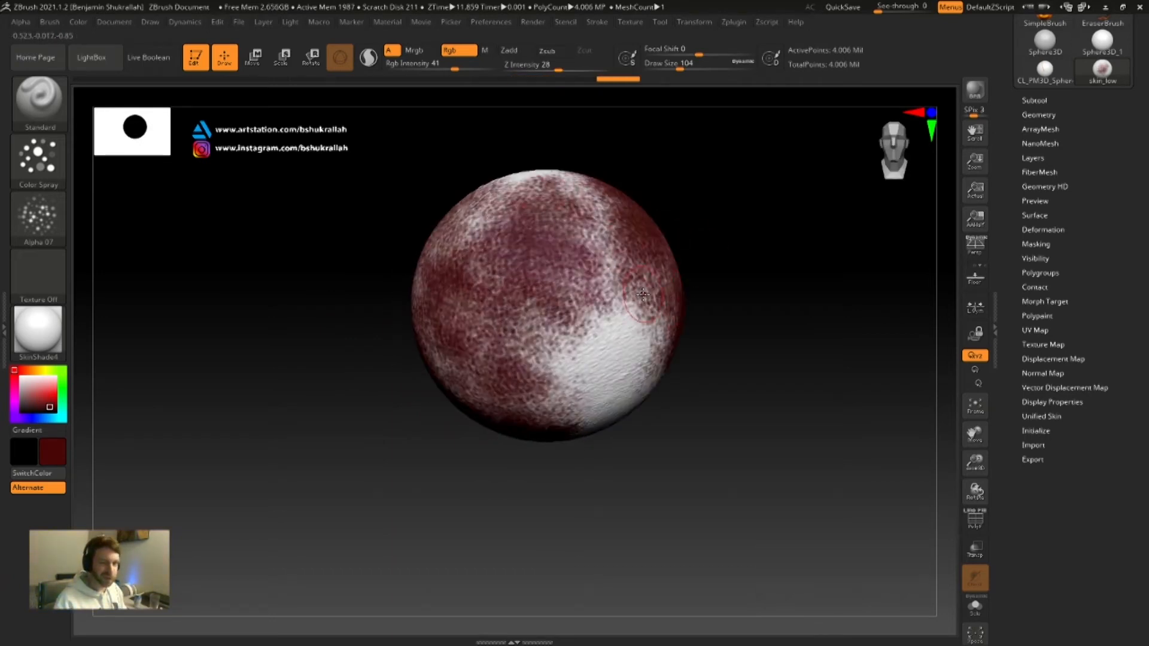
left_click_drag(796, 410, 754, 368)
mouse_move(553, 359)
left_mouse_down()
mouse_move(599, 332)
mouse_move(635, 374)
mouse_move(597, 443)
mouse_move(636, 422)
left_mouse_up()
mouse_move(706, 461)
left_mouse_down()
mouse_move(705, 423)
mouse_move(667, 458)
mouse_move(688, 486)
mouse_move(722, 499)
left_mouse_up()
mouse_move(803, 507)
left_mouse_down("alt")
mouse_move(605, 429)
mouse_move(646, 478)
left_mouse_up("alt")
left_click_drag(645, 477, 620, 370)
left_click_drag(496, 416, 587, 440)
mouse_move(635, 410)
left_mouse_down()
mouse_move(466, 463)
mouse_move(422, 401)
mouse_move(467, 327)
mouse_move(562, 349)
left_mouse_up()
left_click_drag(665, 333, 735, 233)
left_click_drag(735, 233, 630, 322, "alt")
mouse_move(459, 440)
left_mouse_down()
mouse_move(478, 523)
mouse_move(317, 422)
mouse_move(335, 474)
mouse_move(460, 579)
mouse_move(494, 541)
left_mouse_up()
left_click_drag(599, 438, 730, 513, "alt")
mouse_move(730, 513)
left_mouse_down()
mouse_move(661, 380)
mouse_move(499, 233)
left_mouse_up()
mouse_move(317, 365)
left_mouse_down()
mouse_move(296, 389)
mouse_move(386, 457)
mouse_move(439, 332)
left_mouse_up()
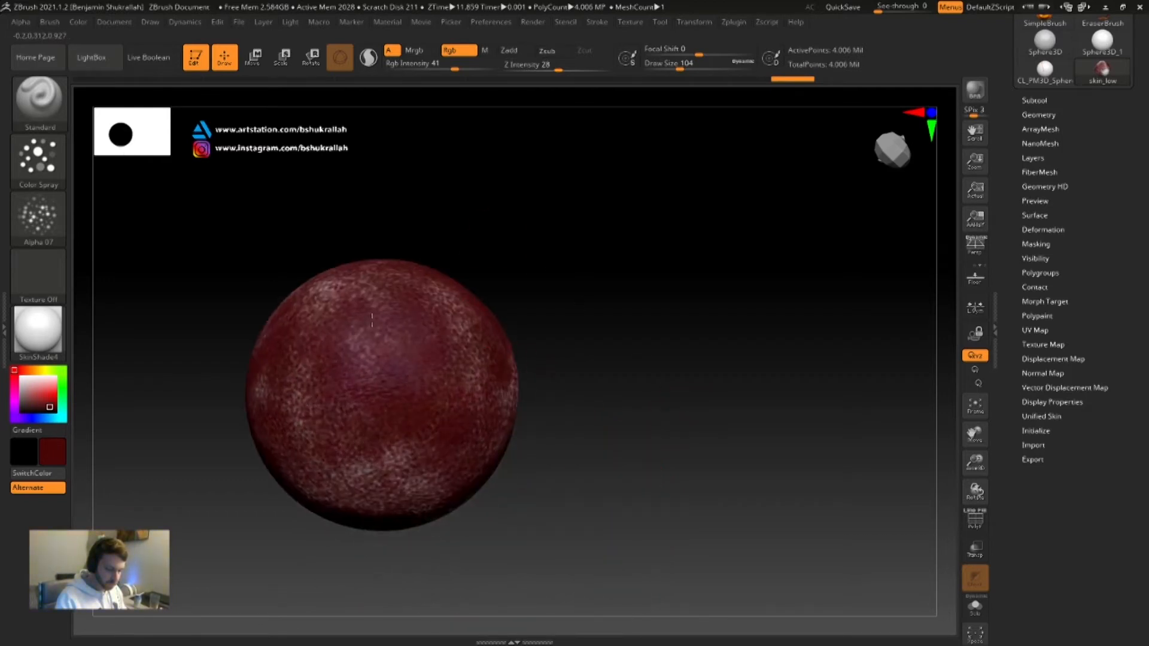
left_click_drag(527, 278, 585, 341, "alt")
left_click_drag(584, 341, 575, 261)
mouse_move(428, 476)
left_mouse_down()
mouse_move(449, 509)
mouse_move(520, 518)
left_mouse_up()
left_click_drag(514, 344, 649, 428, "alt")
left_click_drag(649, 428, 638, 389)
mouse_move(518, 544)
left_mouse_down()
mouse_move(602, 487)
mouse_move(650, 556)
left_mouse_up()
left_click_drag(760, 402, 685, 264, "alt")
left_click_drag(690, 374, 695, 425, "alt")
mouse_move(530, 488)
left_mouse_down()
mouse_move(582, 491)
mouse_move(563, 507)
left_mouse_up()
mouse_move(412, 458)
left_mouse_down()
mouse_move(400, 494)
mouse_move(415, 512)
left_mouse_up()
left_click_drag(605, 401, 573, 365)
mouse_move(651, 331)
left_mouse_down()
mouse_move(581, 395)
mouse_move(658, 368)
left_mouse_up()
left_click_drag(862, 335, 785, 327)
left_click_drag(667, 317, 665, 280)
left_click_drag(864, 371, 828, 347)
mouse_move(724, 416)
left_mouse_down()
mouse_move(726, 440)
mouse_move(742, 437)
left_mouse_up()
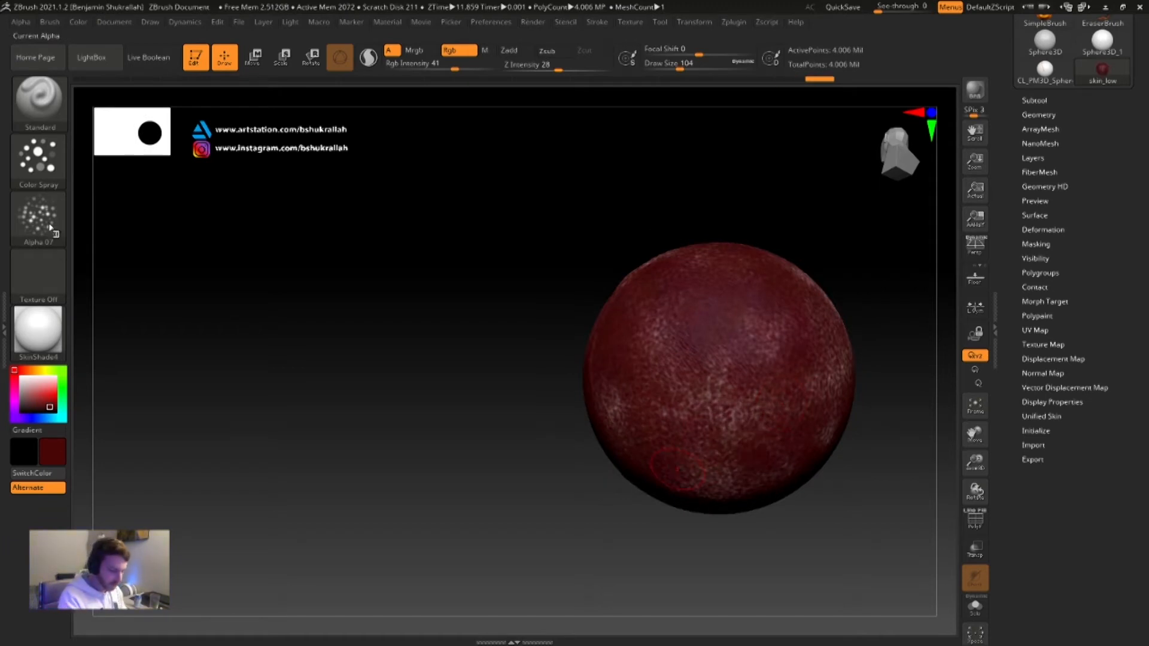
Switch the brush to the FreeHand stroke with Alpha 01 and a dark blue colour
left_click(38, 158)
left_click(226, 172)
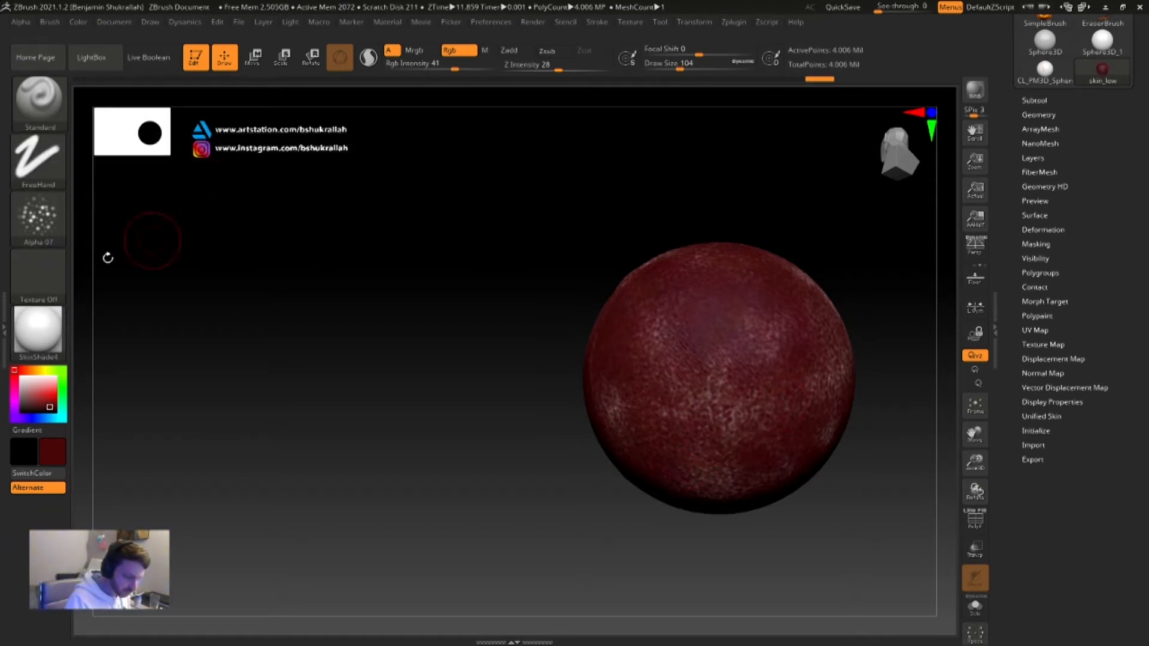
left_click(38, 217)
left_click(163, 234)
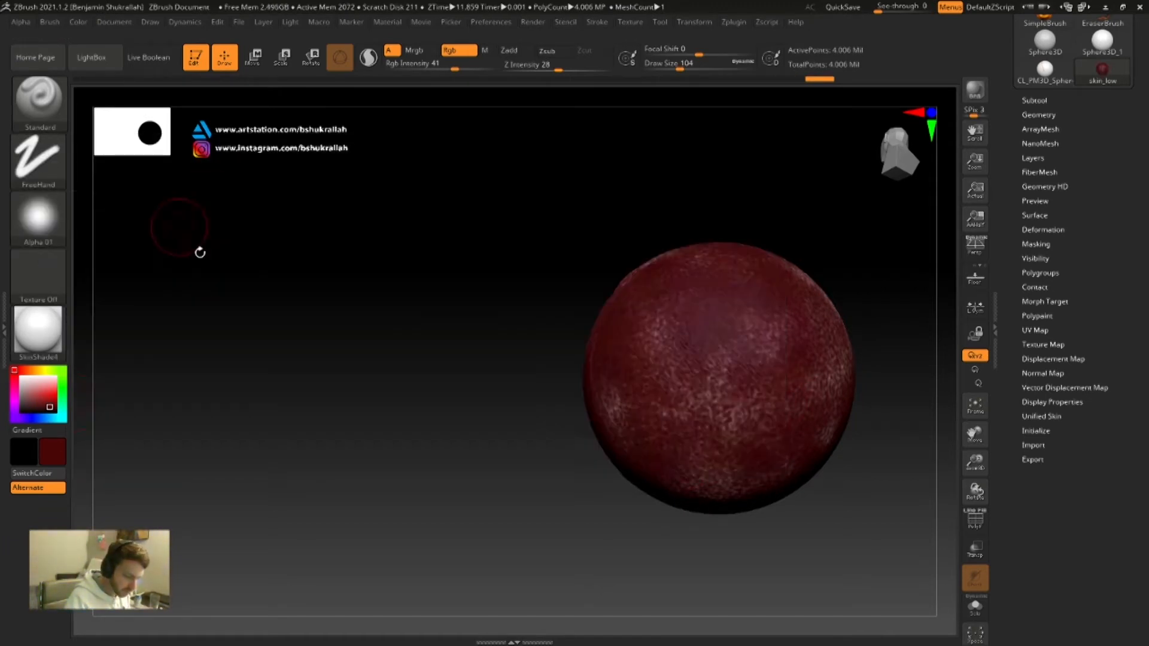
left_click(35, 417)
Set the draw size to 16 and paint a blue vein down the main sculpted ridge and its lower fork
left_click_drag(262, 377, 340, 358)
key("s")
left_click_drag(808, 290, 801, 469)
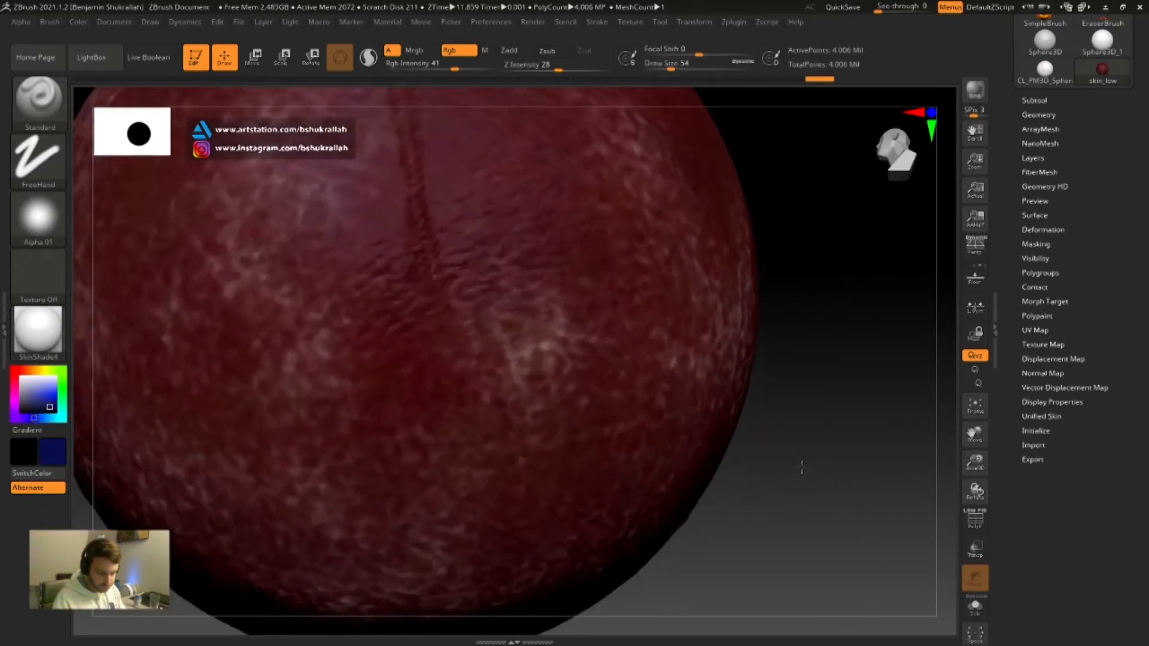
key("s")
left_click_drag(804, 406, 797, 406)
left_click_drag(824, 295, 818, 482, "alt")
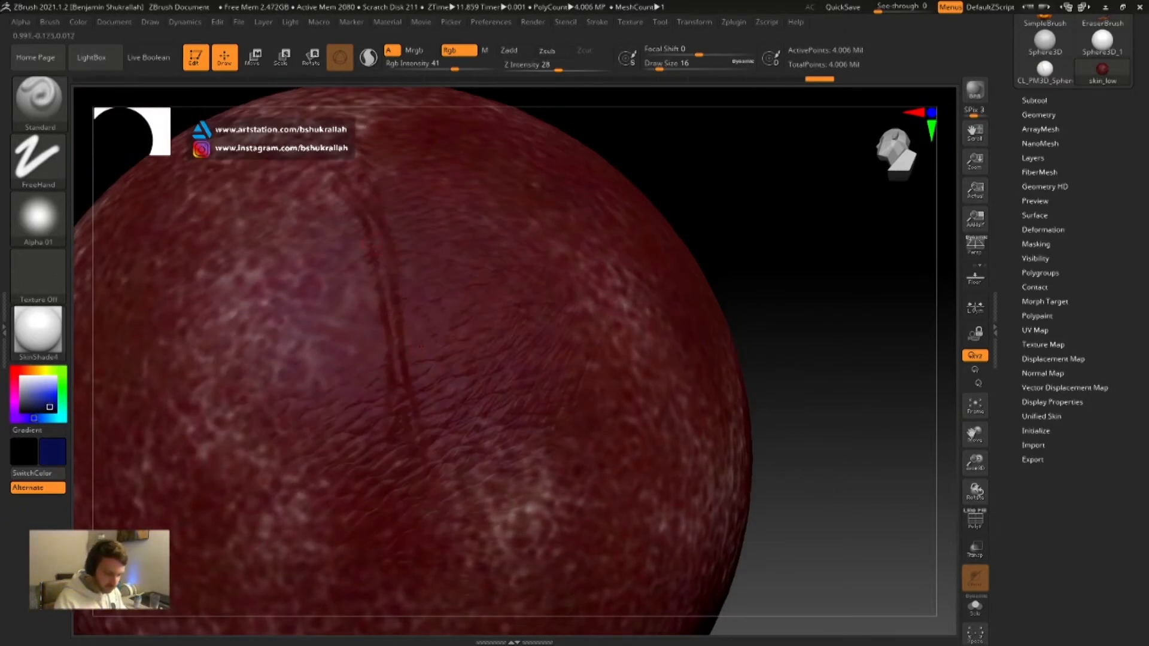
left_click_drag(375, 233, 393, 339)
left_click_drag(407, 401, 411, 413)
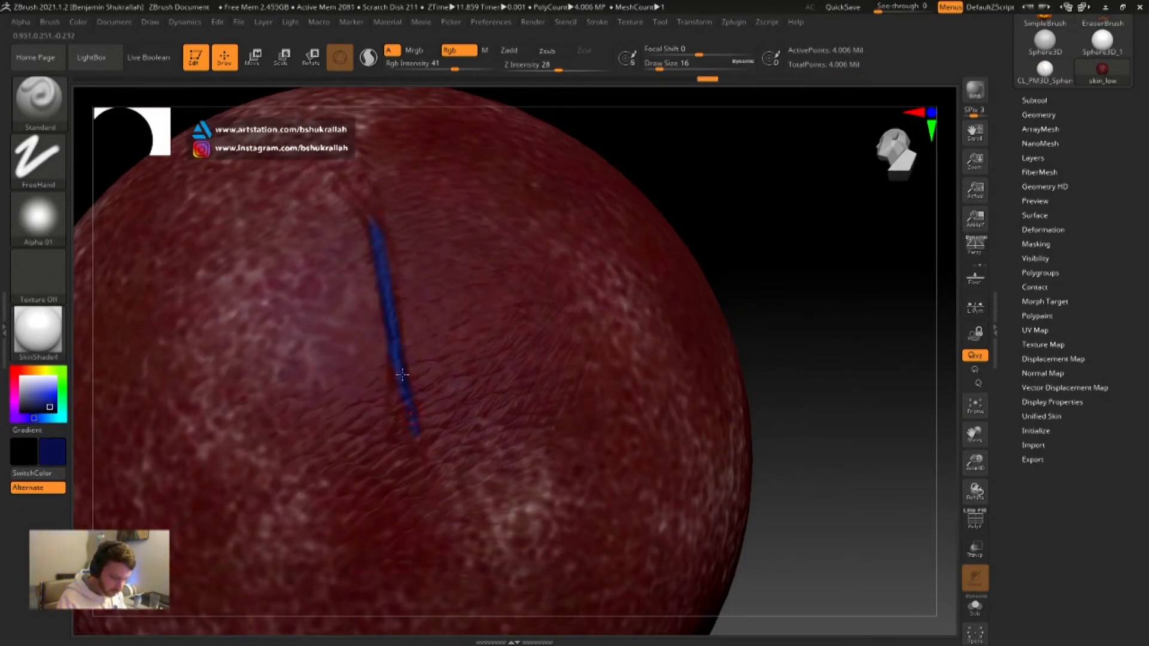
left_click_drag(403, 365, 423, 466)
left_click_drag(389, 359, 389, 448)
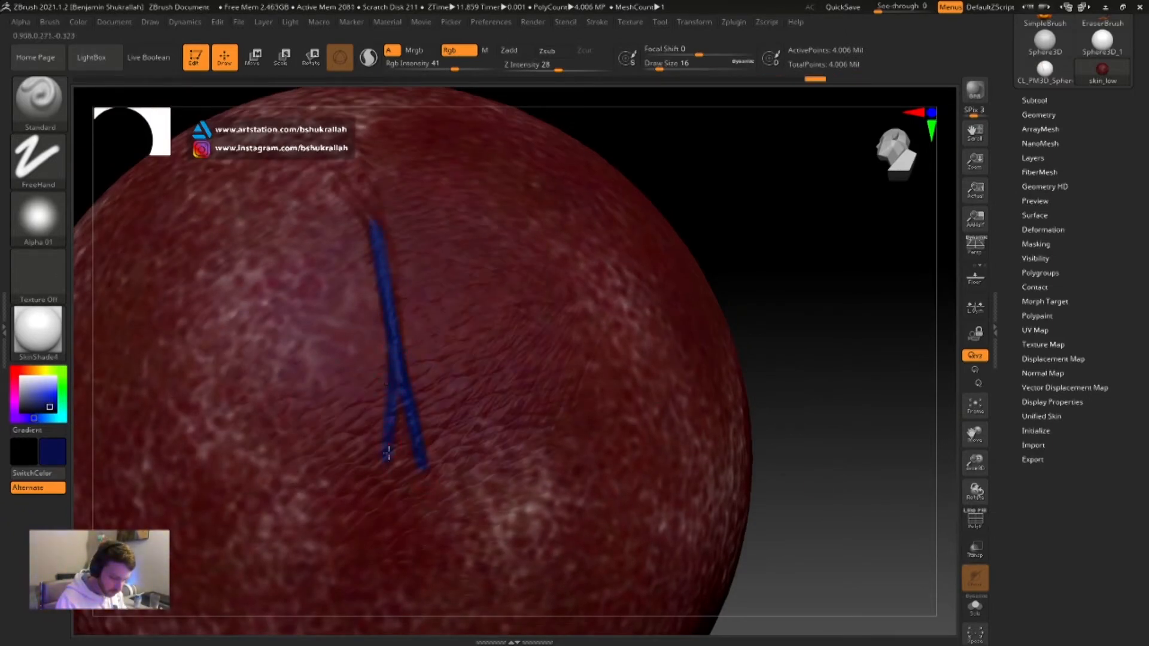
Extend the blue vein along the two upper branches of the sculpted ridge
left_click_drag(734, 168, 718, 326, "alt")
left_click_drag(445, 239, 462, 345)
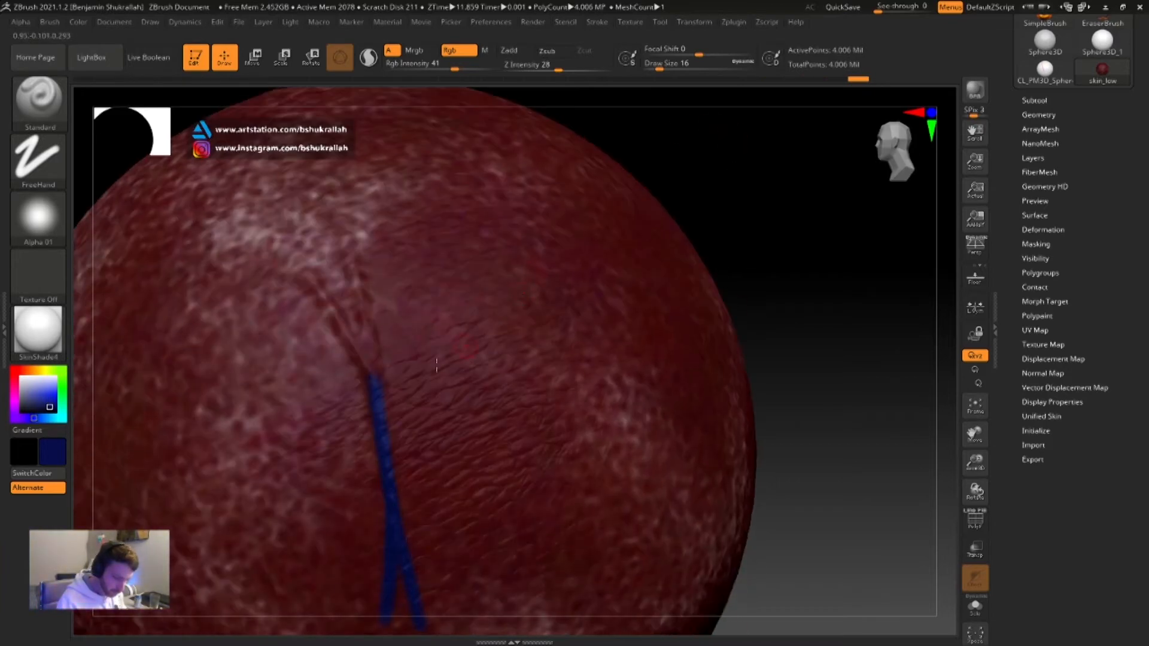
left_click_drag(348, 239, 368, 326)
left_click_drag(342, 204, 352, 245)
left_click_drag(358, 290, 369, 347)
left_click_drag(298, 267, 371, 378)
left_click_drag(292, 254, 374, 386)
Switch the brush to the DragRect stroke with Alpha 22 and lower the Rgb Intensity to 20
left_click_drag(796, 190, 731, 361, "alt")
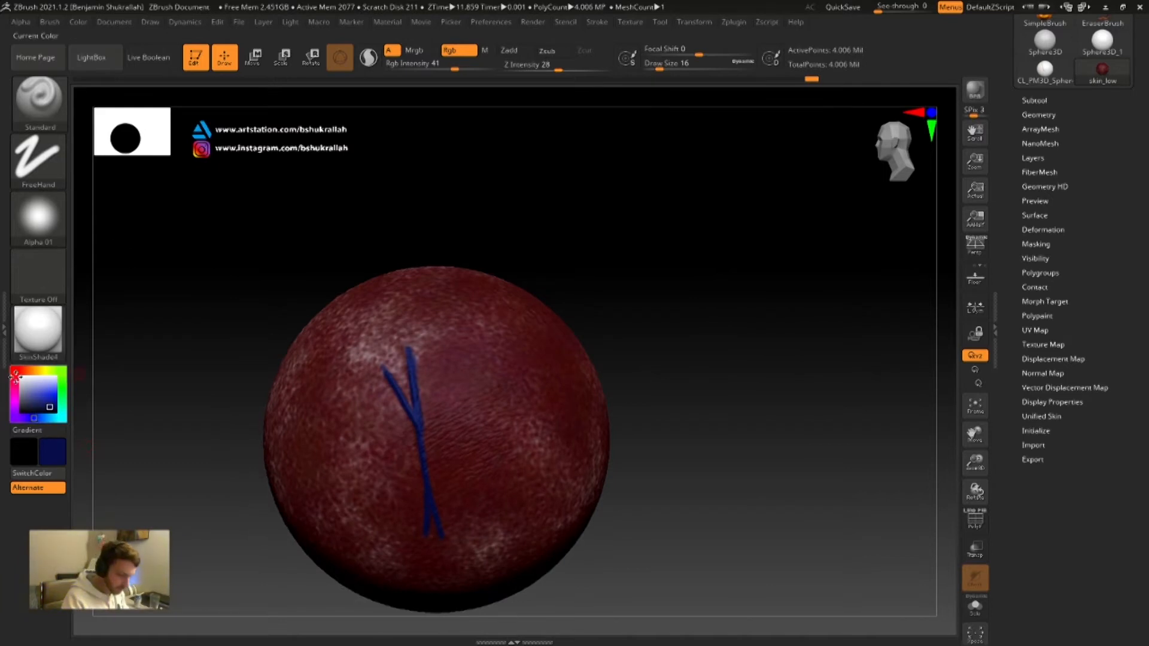
left_click(37, 157)
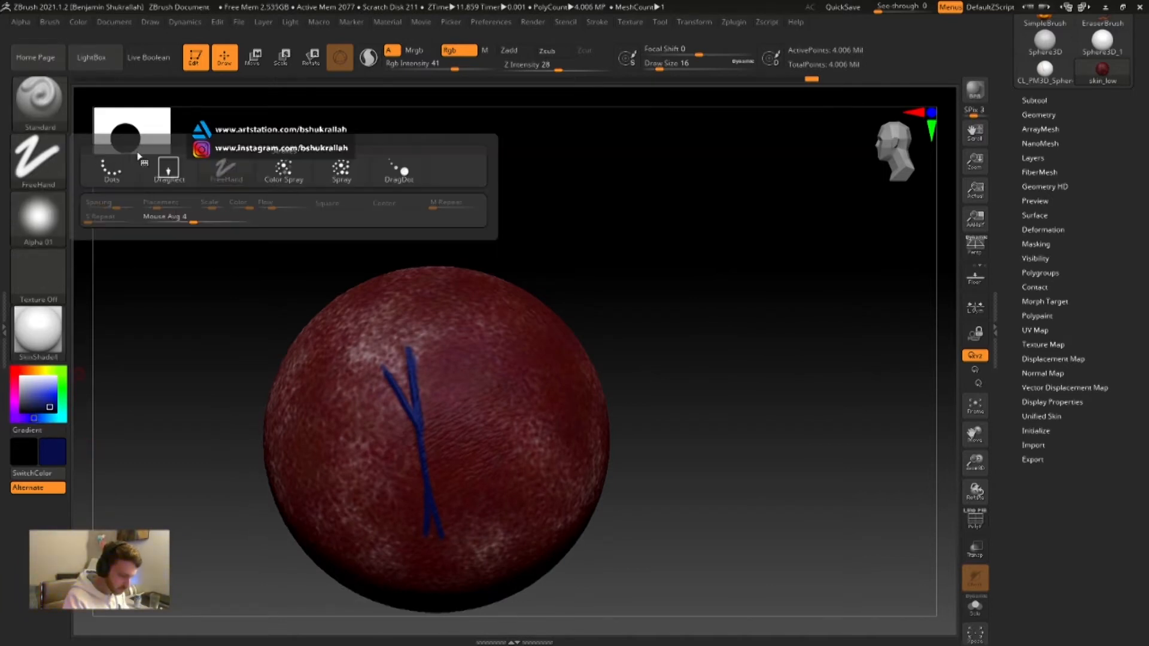
left_click(168, 170)
left_click(38, 217)
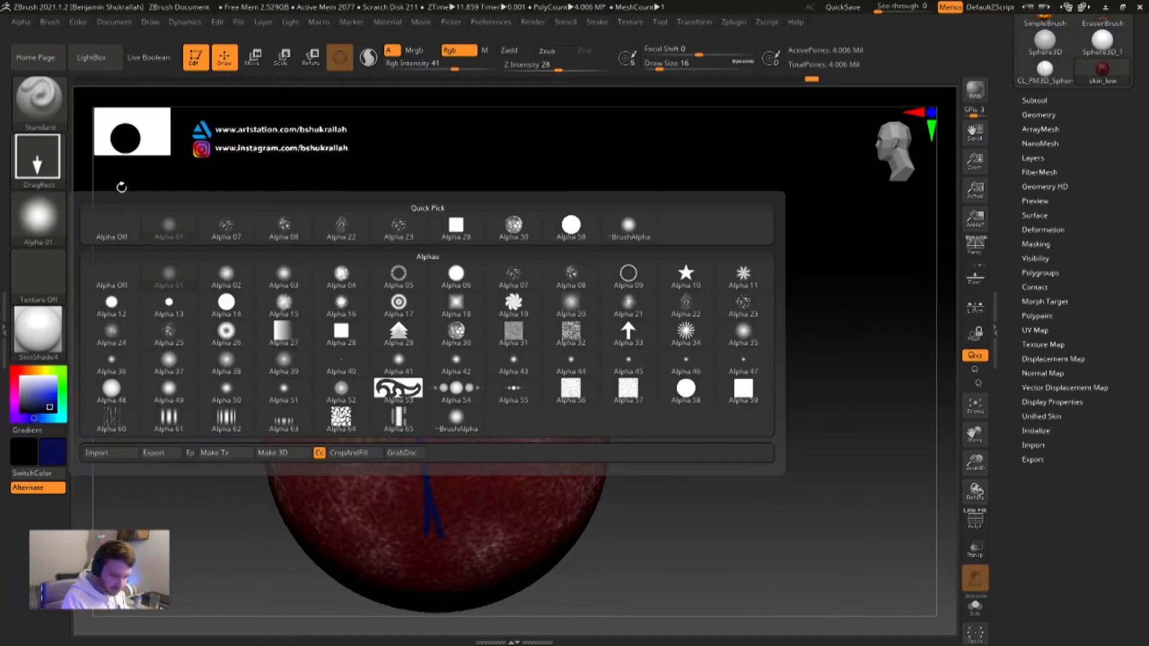
left_click(37, 217)
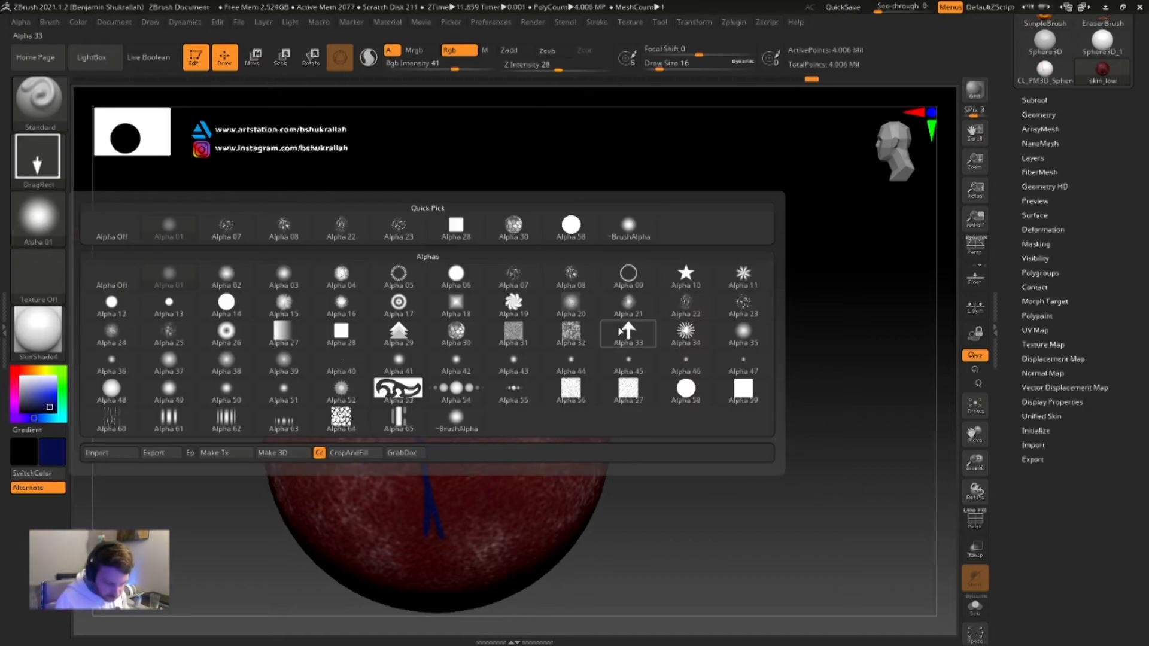
left_click(696, 308)
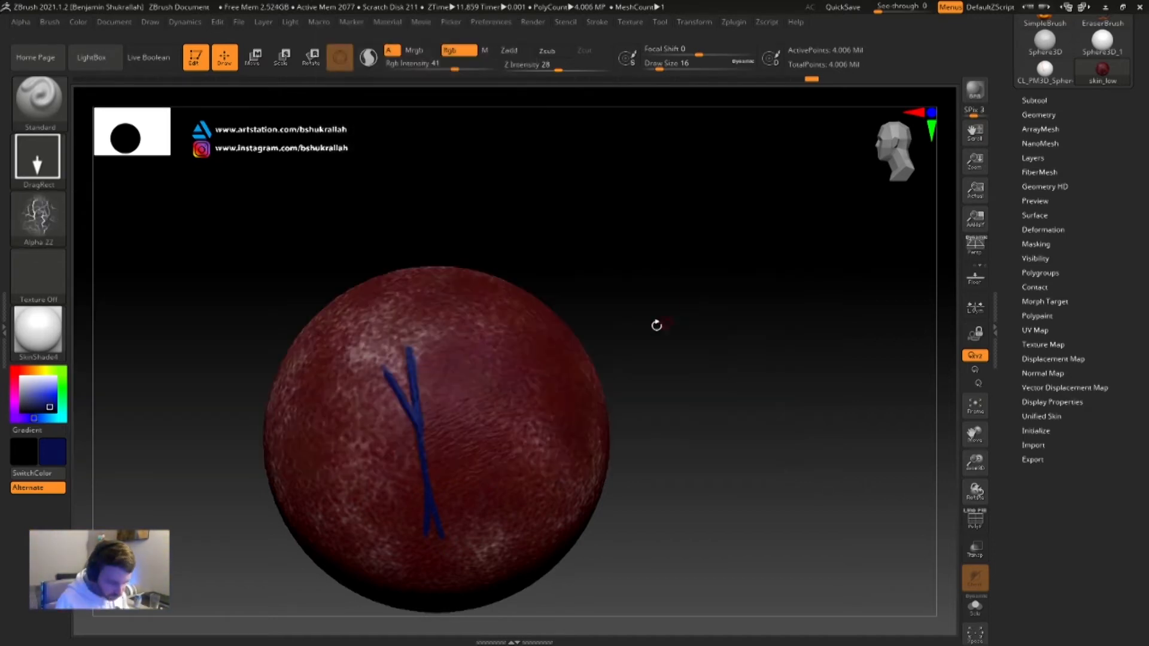
mouse_move(39, 219)
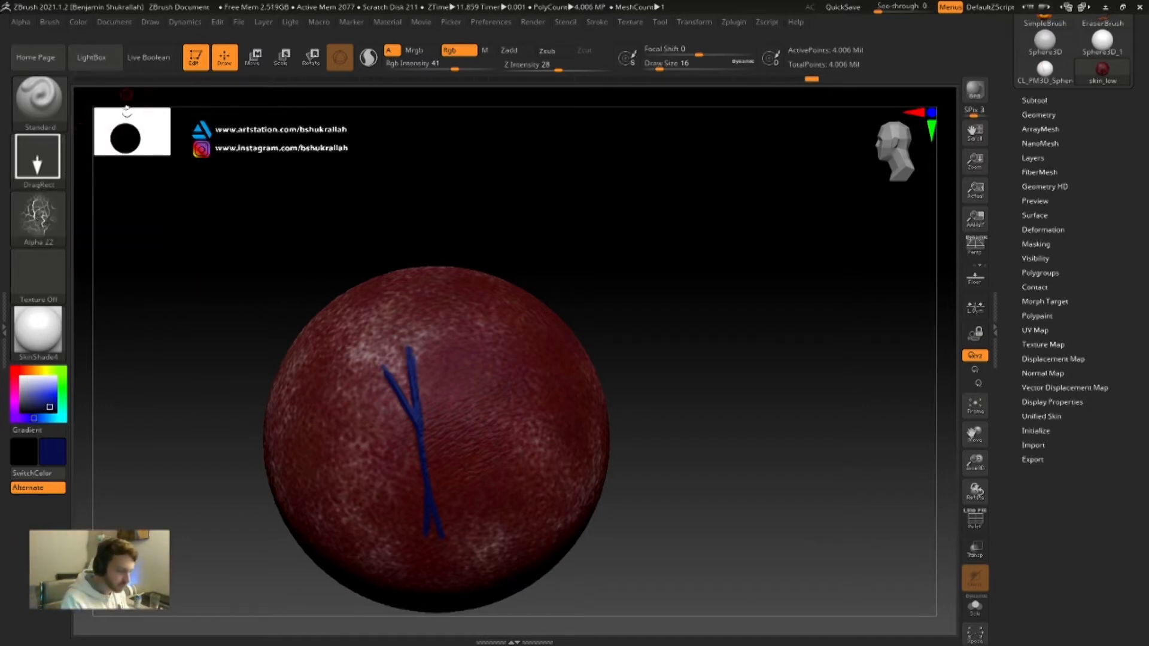
left_click_drag(444, 69, 438, 69)
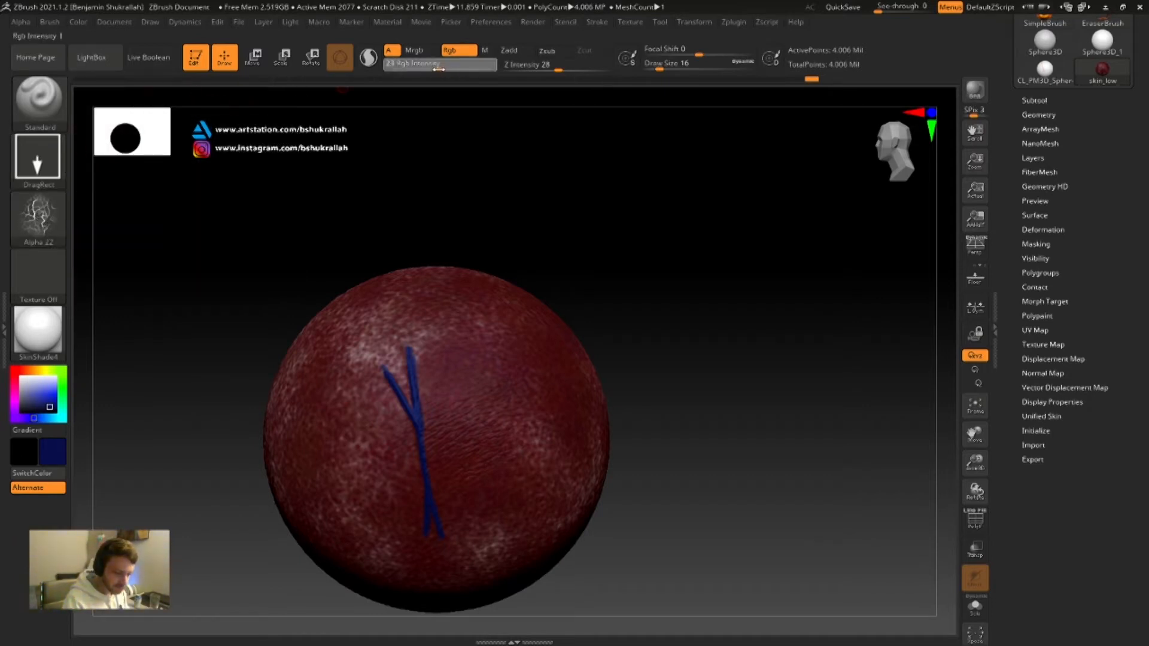
Stamp faint blue capillaries with Alpha 22 around the painted vein's two upper branches and down its trunk
left_click_drag(542, 163, 547, 247, "alt")
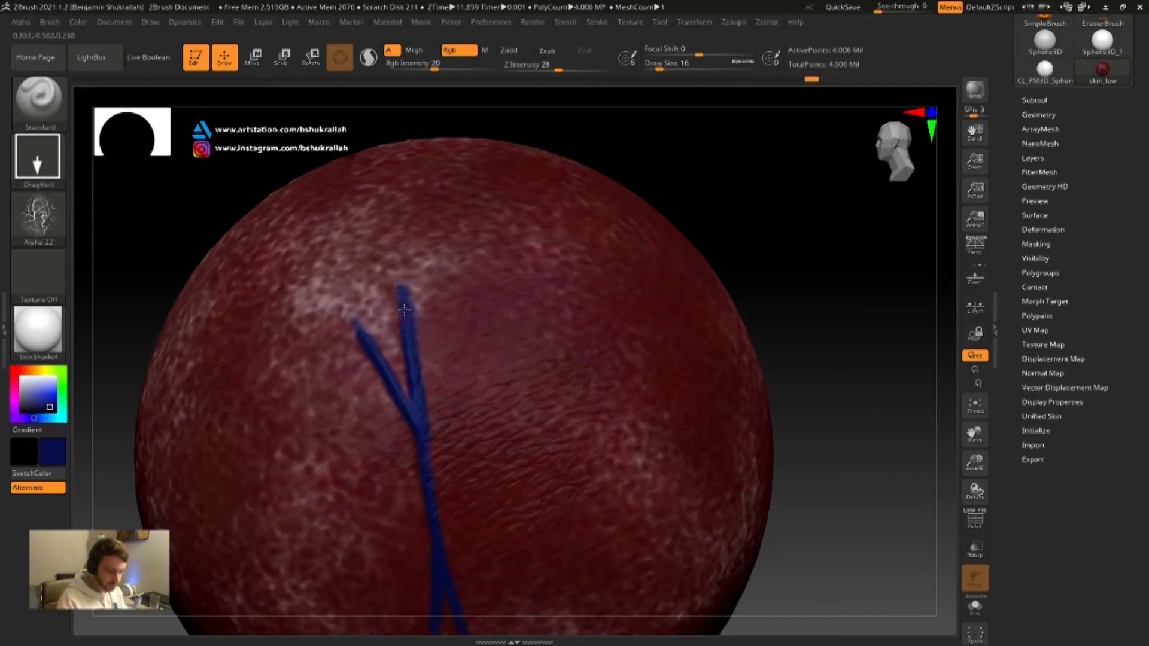
left_click_drag(404, 287, 396, 333)
left_click_drag(435, 410, 444, 357)
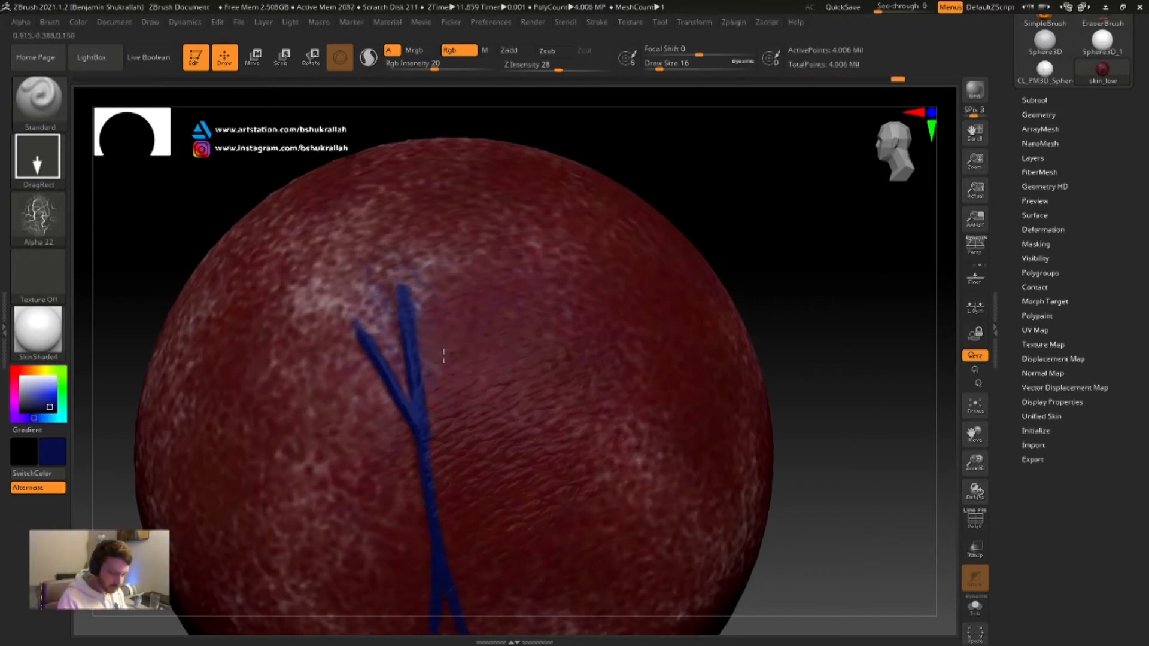
left_click_drag(374, 299, 358, 288)
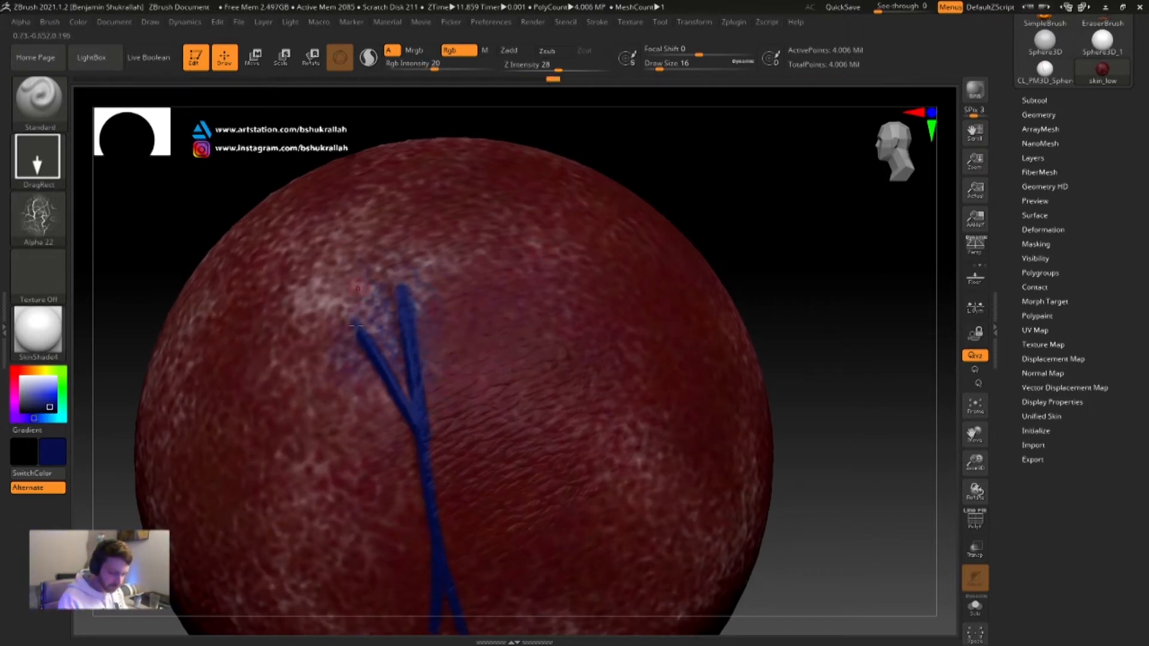
left_click_drag(381, 382, 397, 403)
left_click_drag(432, 472, 421, 498)
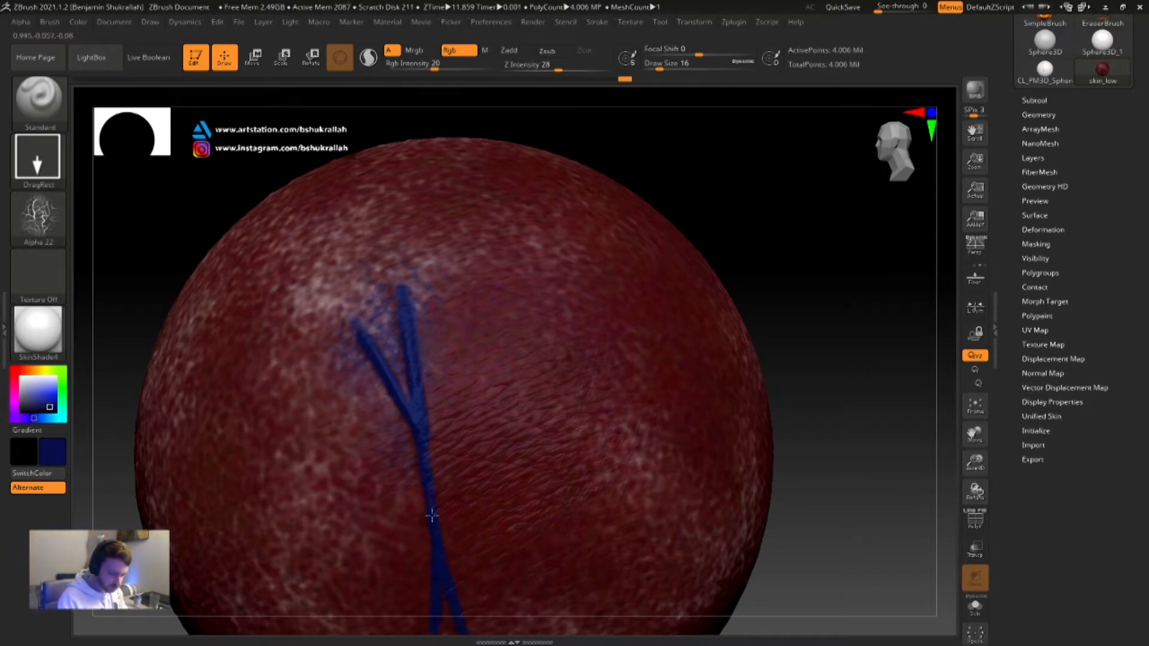
left_click_drag(432, 549, 436, 565)
Stamp more faint blue capillaries around the vein's lower fork and back up along the trunk to the upper branches
left_click_drag(810, 366, 789, 176, "alt")
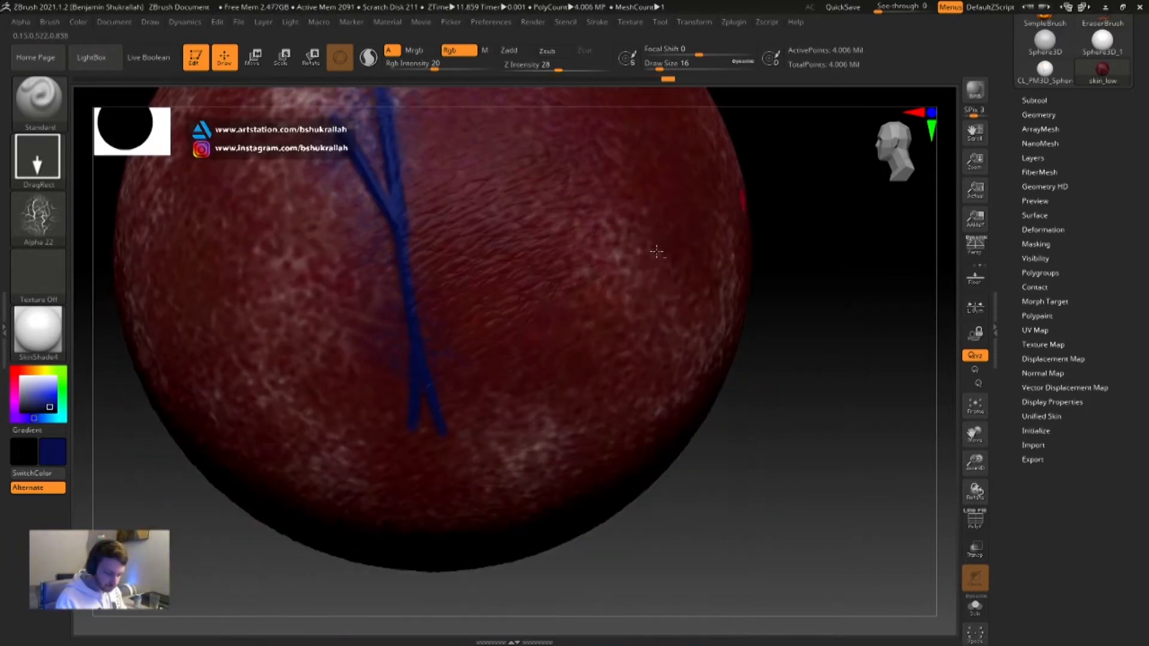
mouse_move(433, 393)
left_mouse_down()
mouse_move(447, 429)
mouse_move(399, 372)
mouse_move(467, 427)
left_mouse_up()
left_click_drag(453, 298, 411, 258)
left_click_drag(420, 211, 416, 151)
left_click_drag(354, 175, 336, 127)
mouse_move(771, 283)
left_mouse_down("alt")
mouse_move(815, 195)
mouse_move(770, 435)
mouse_move(777, 480)
left_mouse_up("alt")
left_click_drag(736, 408, 715, 435)
left_click_drag(365, 480, 361, 374)
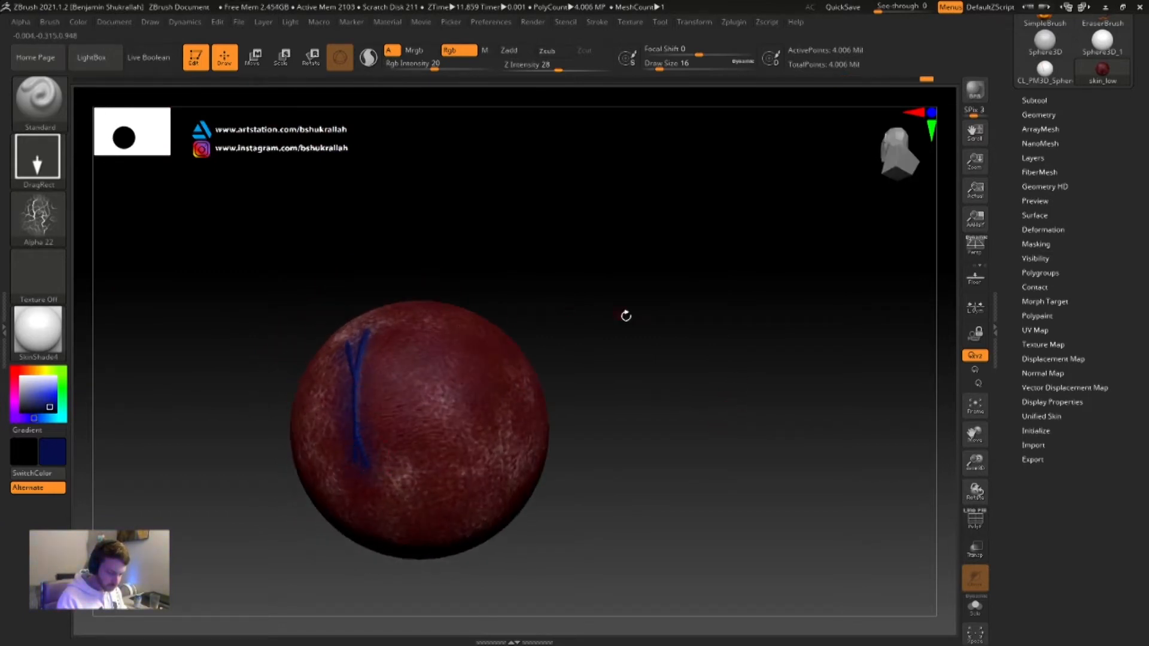
Set the Rgb Intensity to 29 and the draw size to 22, and stamp larger blue vein patterns on the skin away from the main vein
left_click_drag(626, 316, 618, 379)
key("s")
left_click_drag(435, 63, 443, 62)
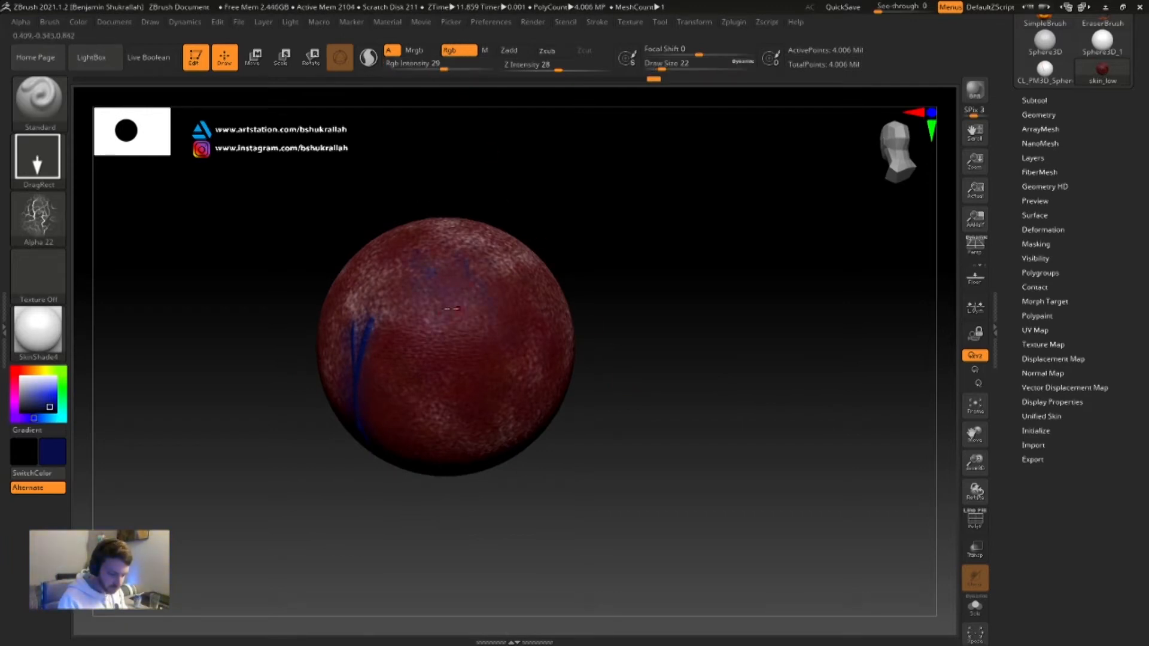
left_click_drag(665, 413, 601, 368)
left_click_drag(580, 296, 652, 411)
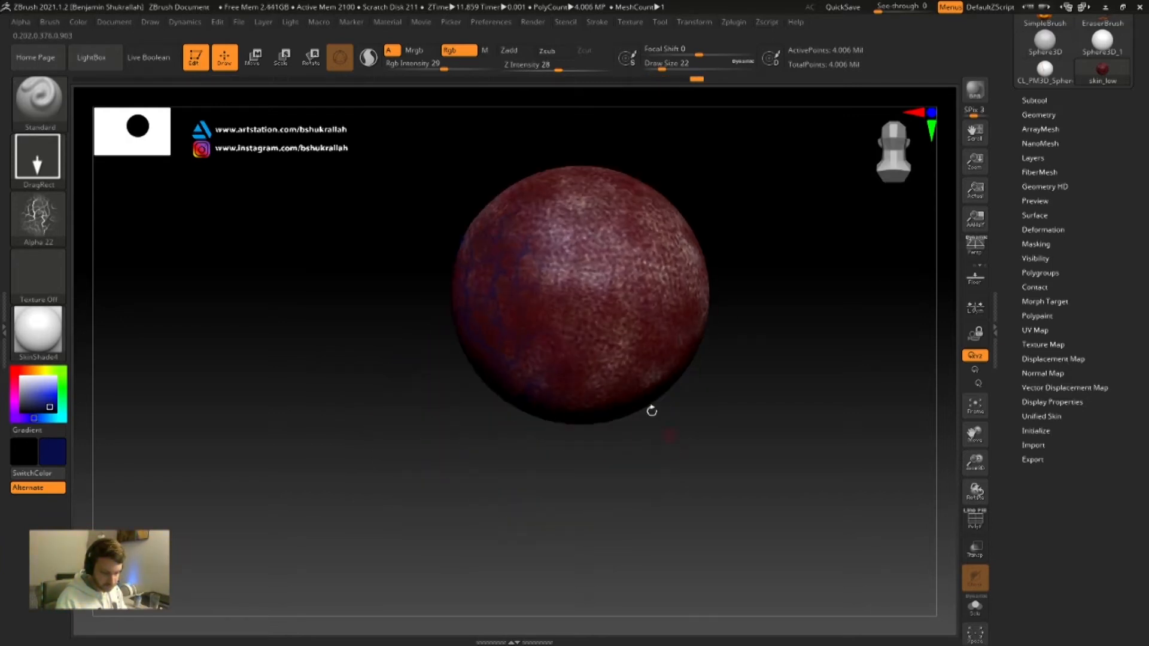
left_click_drag(593, 259, 584, 417)
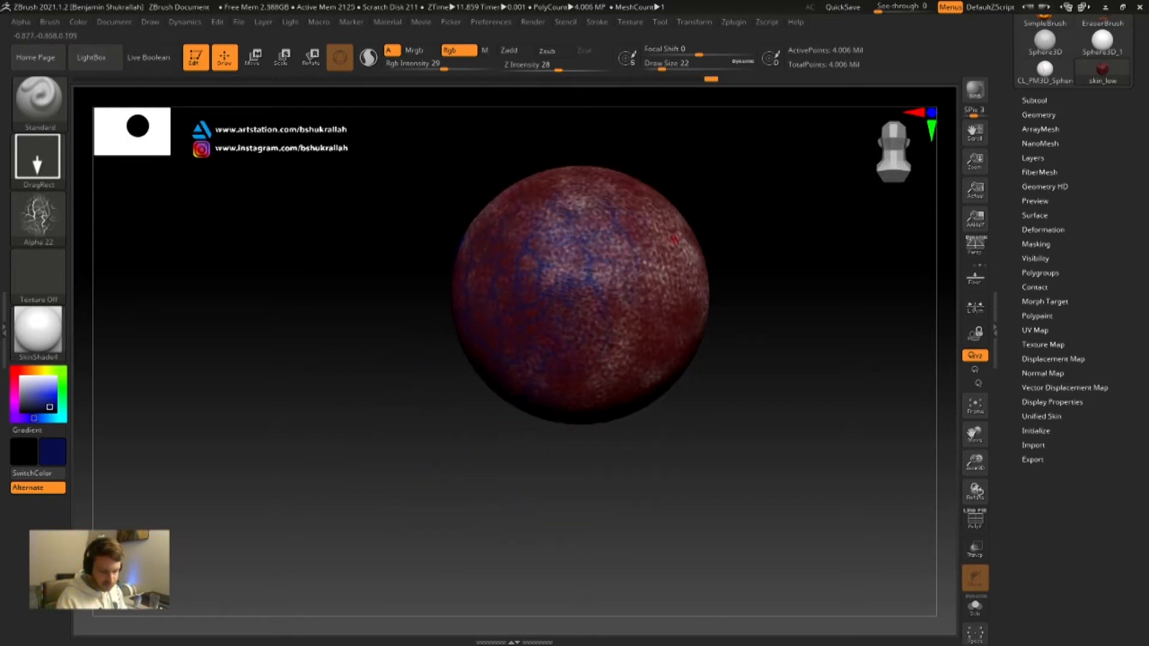
Continue stamping blue vein patterns across the bare skin on the next sides of the sphere
left_click_drag(730, 191, 762, 293)
mouse_move(509, 195)
left_mouse_down()
mouse_move(545, 204)
mouse_move(588, 157)
left_mouse_up()
left_click_drag(731, 212, 698, 551, "alt")
left_click_drag(522, 511, 521, 511)
left_click_drag(497, 437, 586, 433)
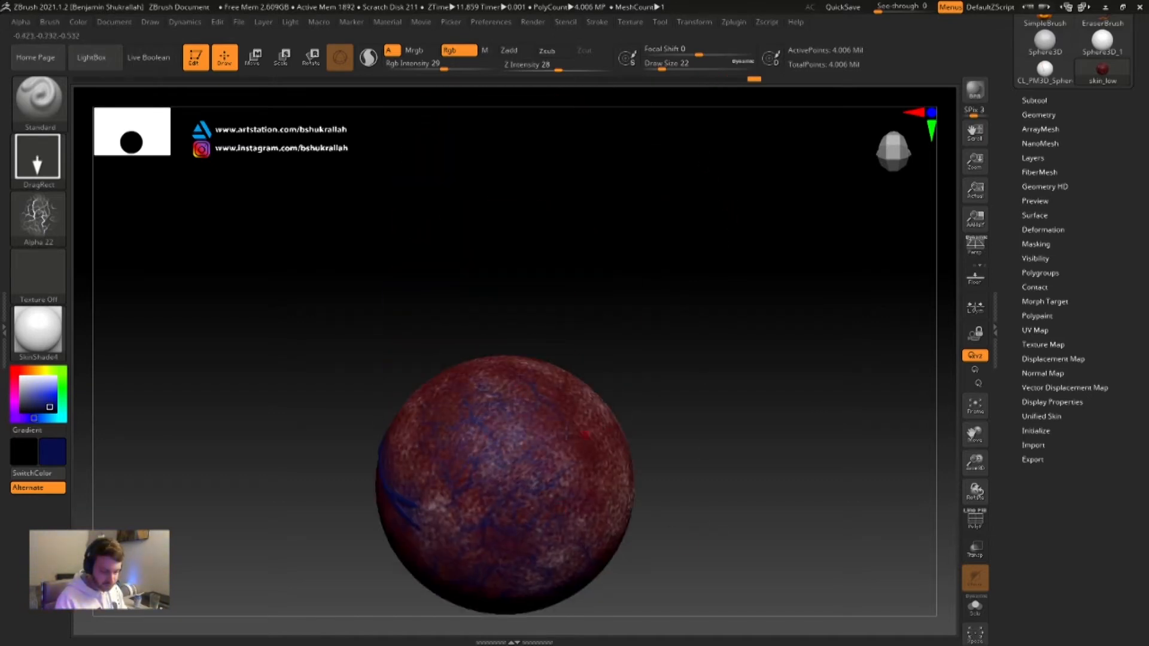
left_click_drag(670, 310, 710, 358)
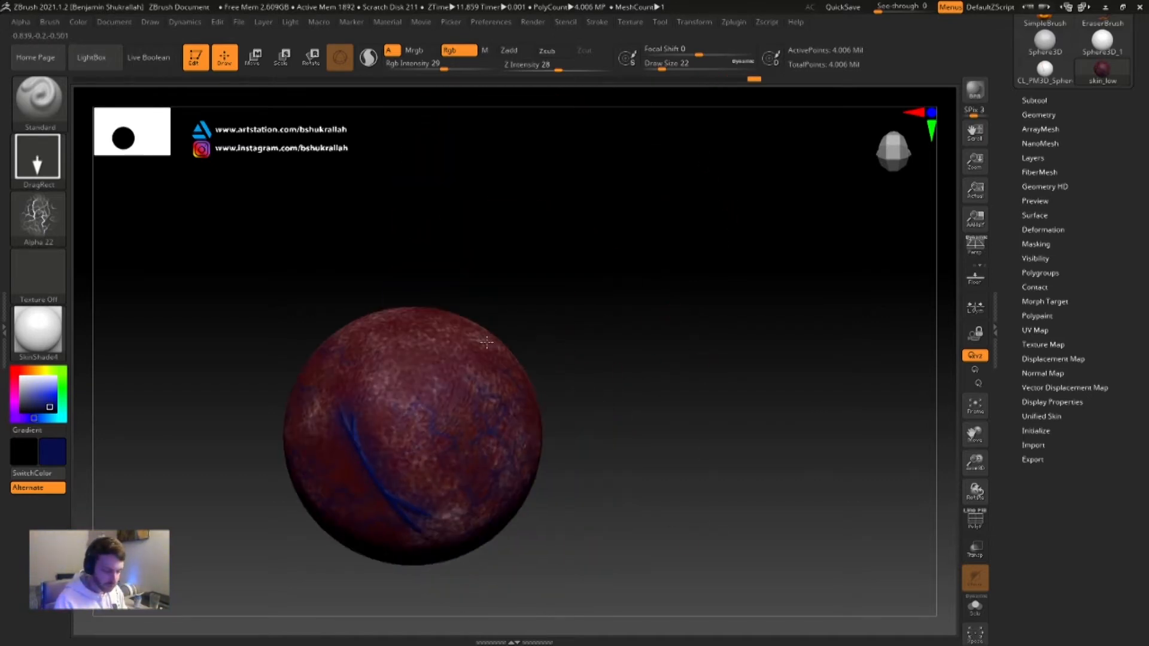
left_click_drag(487, 343, 419, 440)
left_click_drag(516, 272, 590, 375)
left_click_drag(286, 279, 323, 230)
left_click_drag(301, 299, 379, 302)
Cover the remaining bare areas of the sphere with overlapping blue vein stamps of varying size and rotation
mouse_move(528, 267)
left_mouse_down()
mouse_move(531, 325)
mouse_move(393, 455)
mouse_move(398, 511)
left_mouse_up()
left_click_drag(542, 416, 440, 479)
mouse_move(424, 412)
left_mouse_down()
mouse_move(457, 500)
mouse_move(421, 470)
left_mouse_up()
left_click_drag(449, 415, 555, 480)
left_click_drag(476, 380, 535, 284)
left_click_drag(453, 328, 556, 341)
left_click_drag(641, 329, 724, 380)
left_click_drag(405, 336, 467, 230)
left_click_drag(598, 246, 619, 457)
left_click_drag(363, 284, 433, 343)
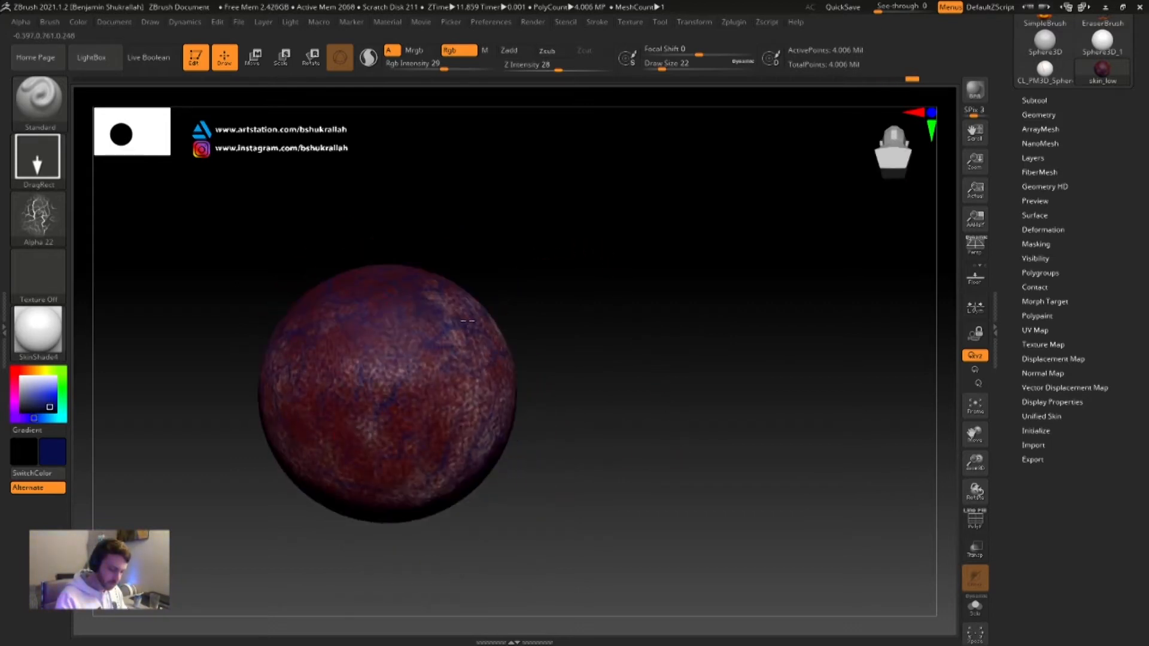
Fill the last gaps in the blue vein pattern, including the areas around the main painted vein
left_click_drag(521, 354, 548, 476)
left_click_drag(449, 357, 498, 411)
left_click_drag(541, 372, 538, 367)
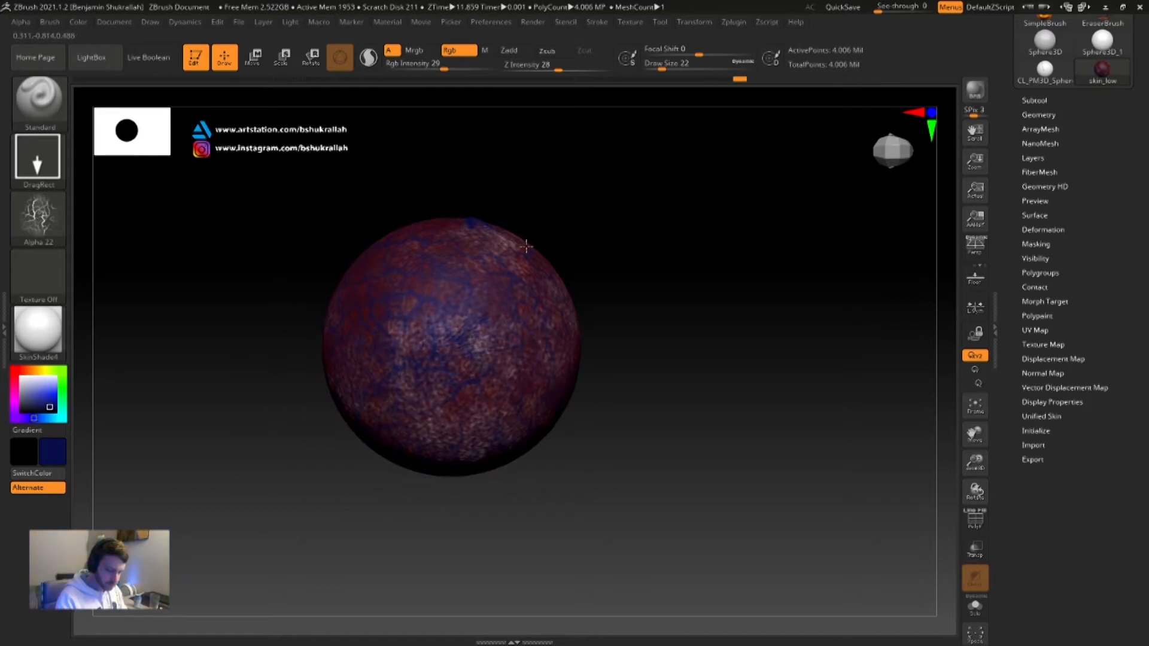
left_click_drag(646, 249, 582, 318)
left_click_drag(495, 214, 561, 164)
left_click_drag(659, 151, 647, 476)
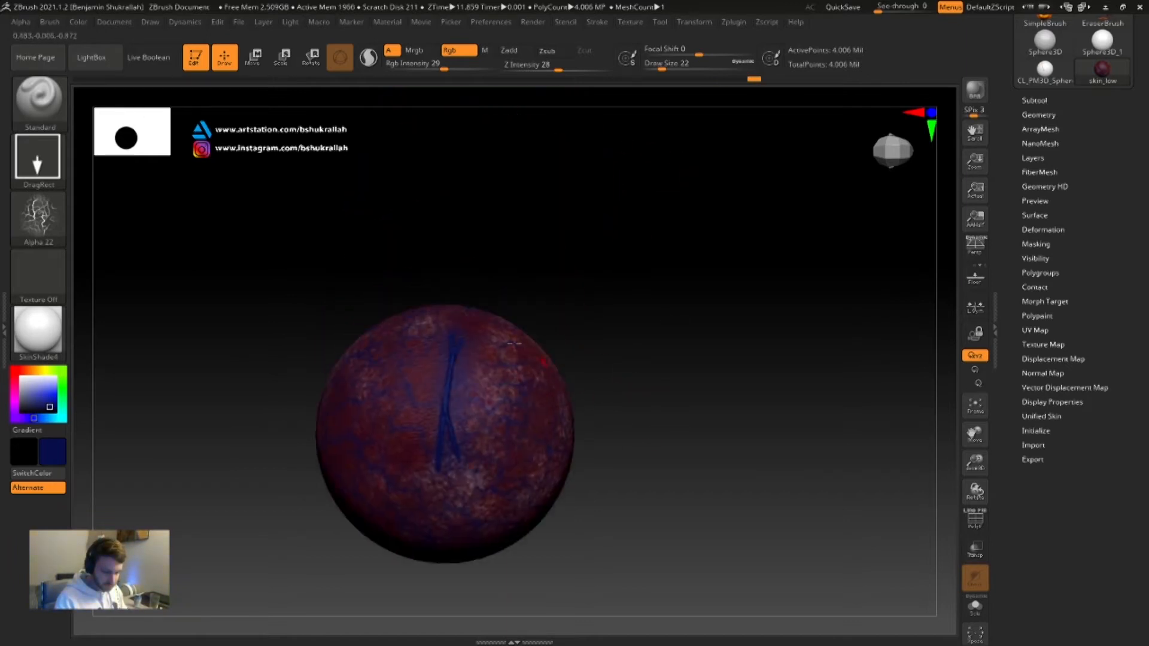
left_click_drag(629, 352, 626, 477)
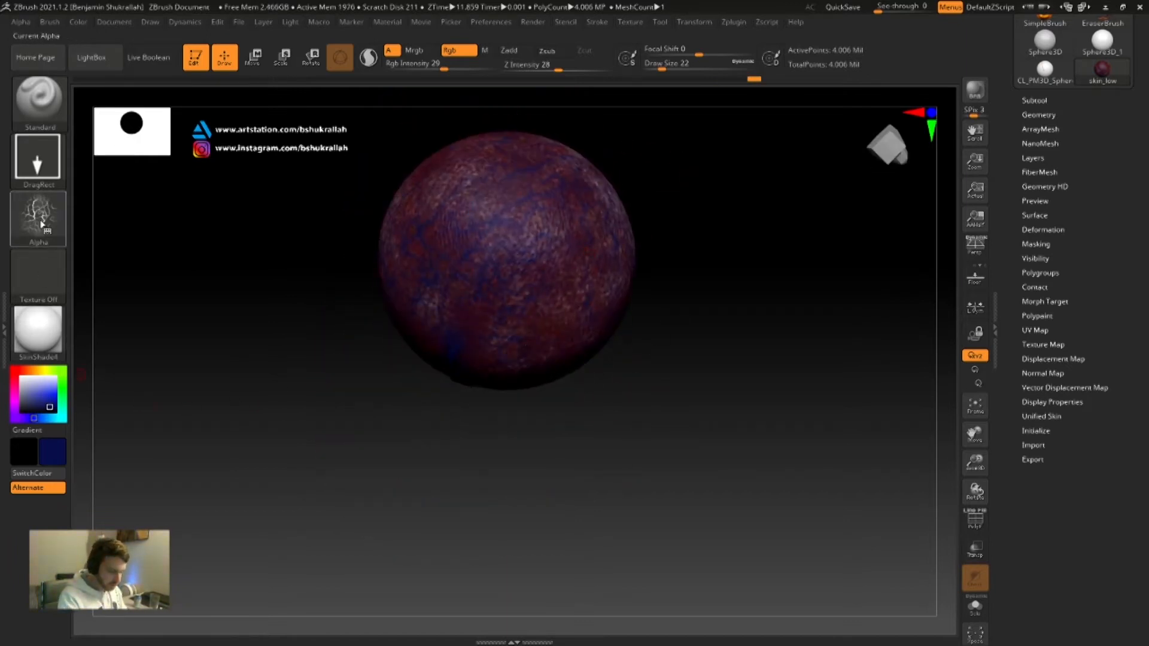
Switch the brush to the Color Spray stroke with Alpha 07 and a medium red colour
left_click(37, 158)
left_click(283, 171)
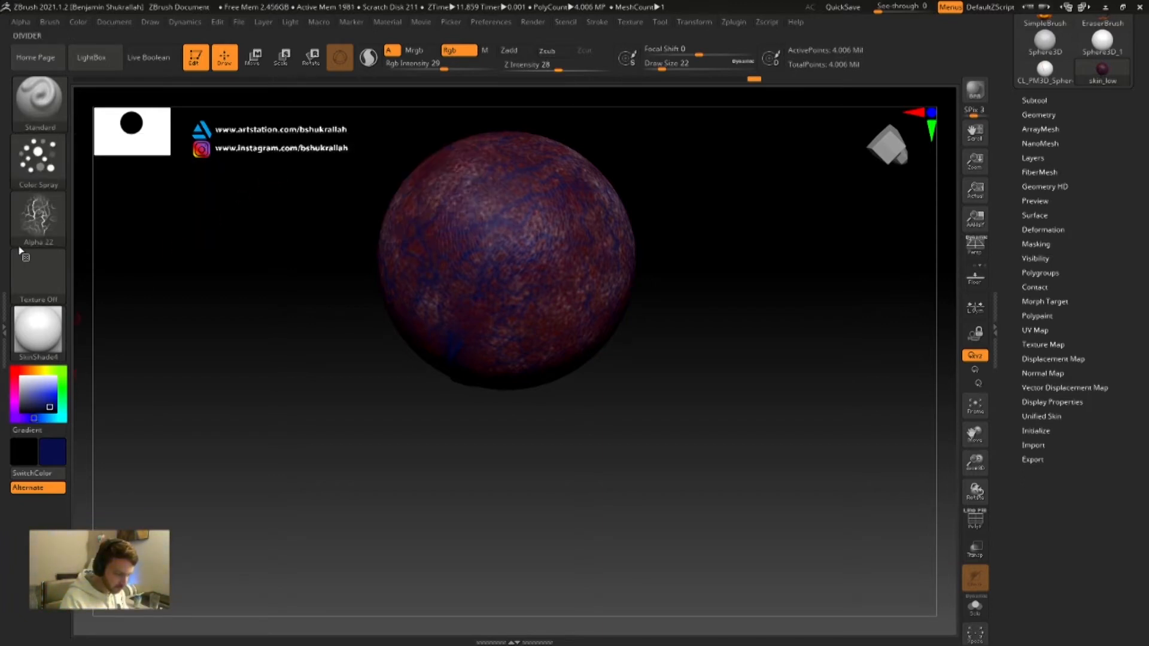
left_click(37, 217)
left_click(232, 236)
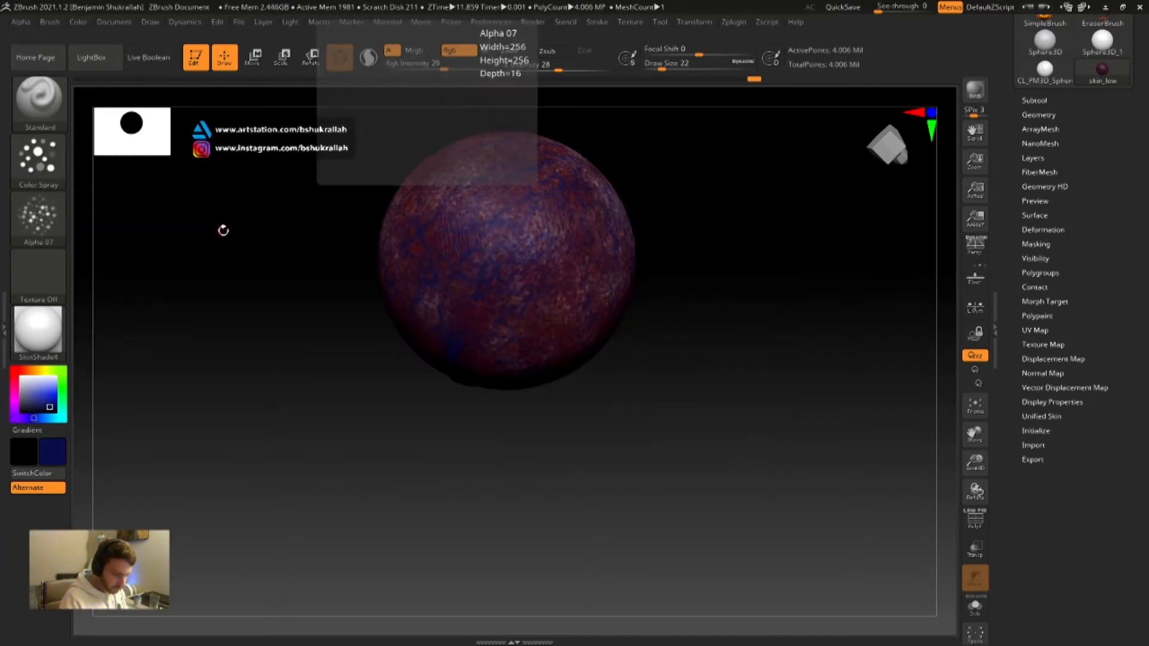
left_click(14, 370)
left_click(54, 397)
mouse_move(54, 397)
left_mouse_down()
mouse_move(53, 386)
mouse_move(45, 396)
left_mouse_up()
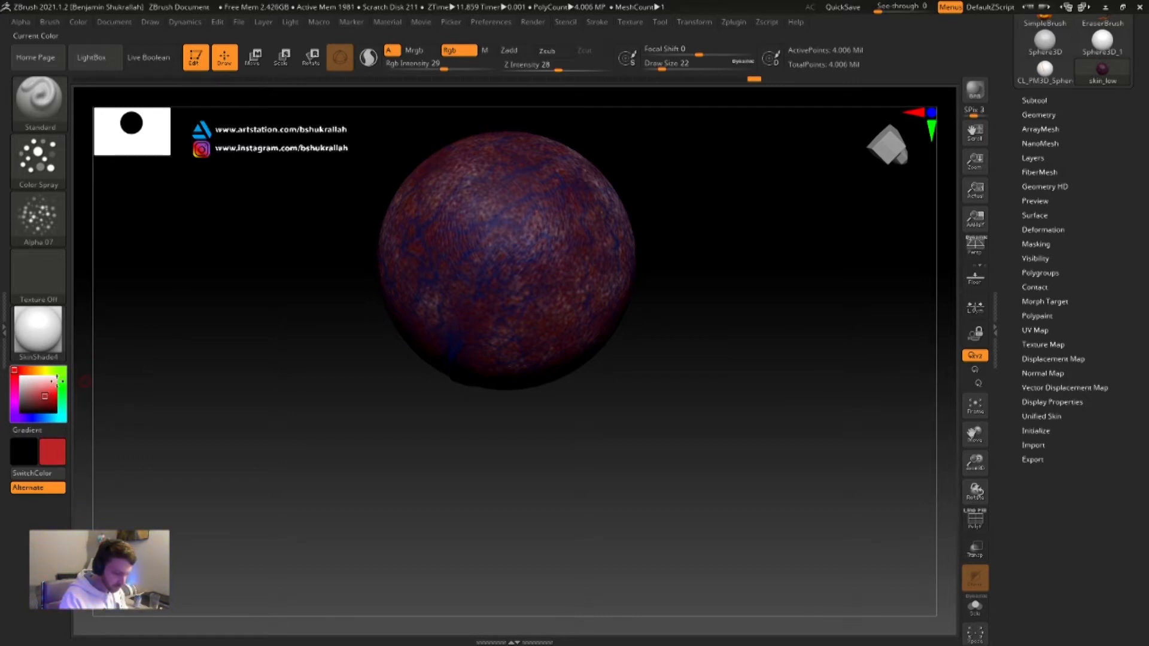
Set the Rgb Intensity to 19 and the draw size to 192, and spray red speckles over the main vein and the skin around it
left_click(434, 65)
type("s192")
key("Return")
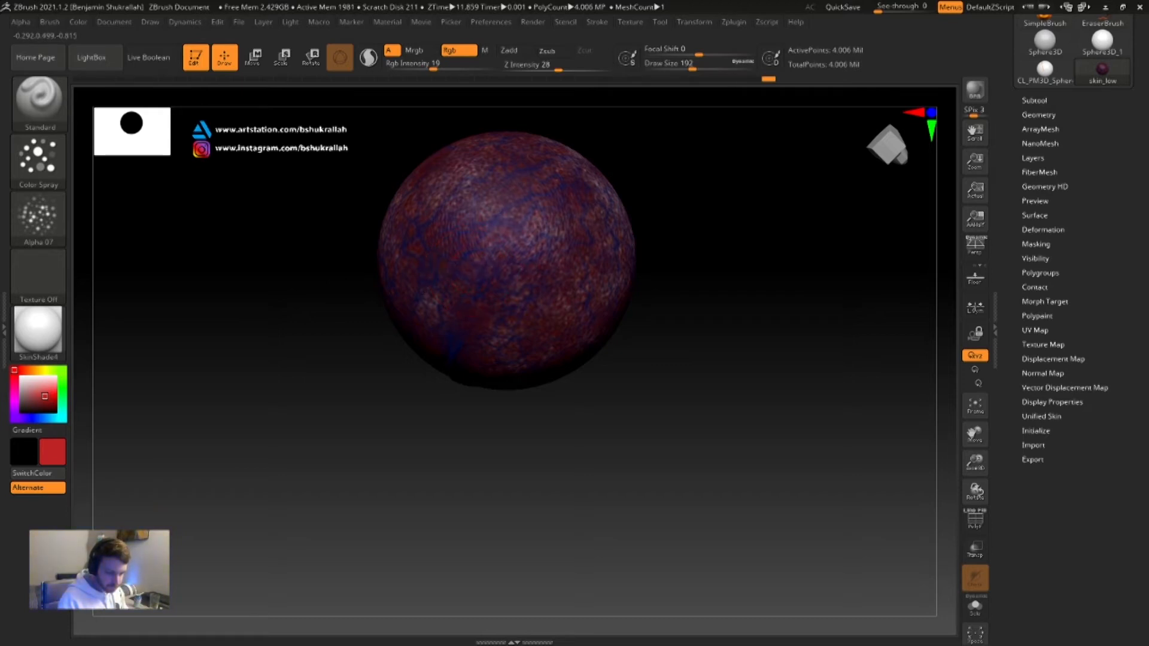
left_click_drag(646, 329, 656, 265)
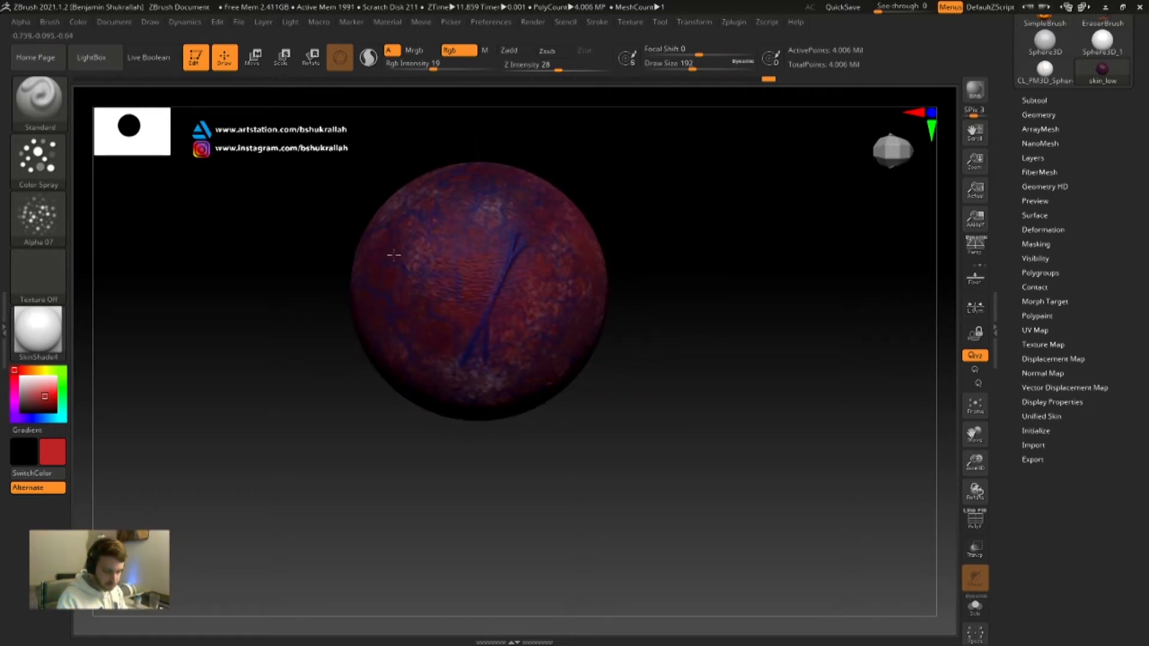
left_click_drag(625, 389, 638, 329)
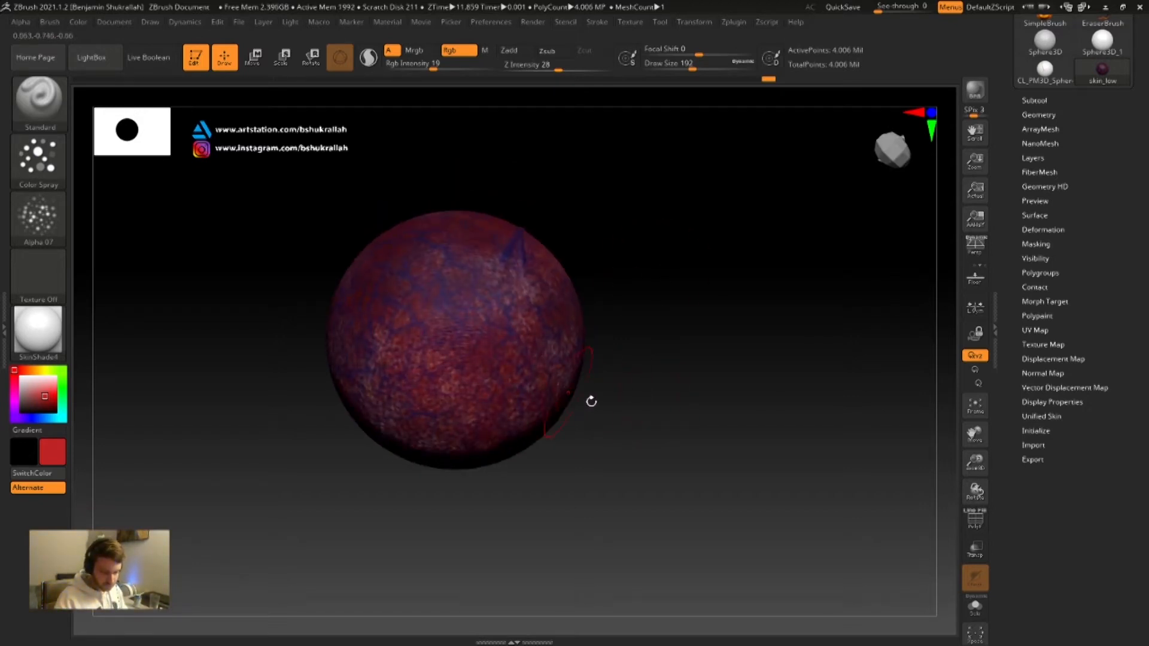
left_click_drag(619, 422, 592, 365)
left_click_drag(685, 465, 706, 382)
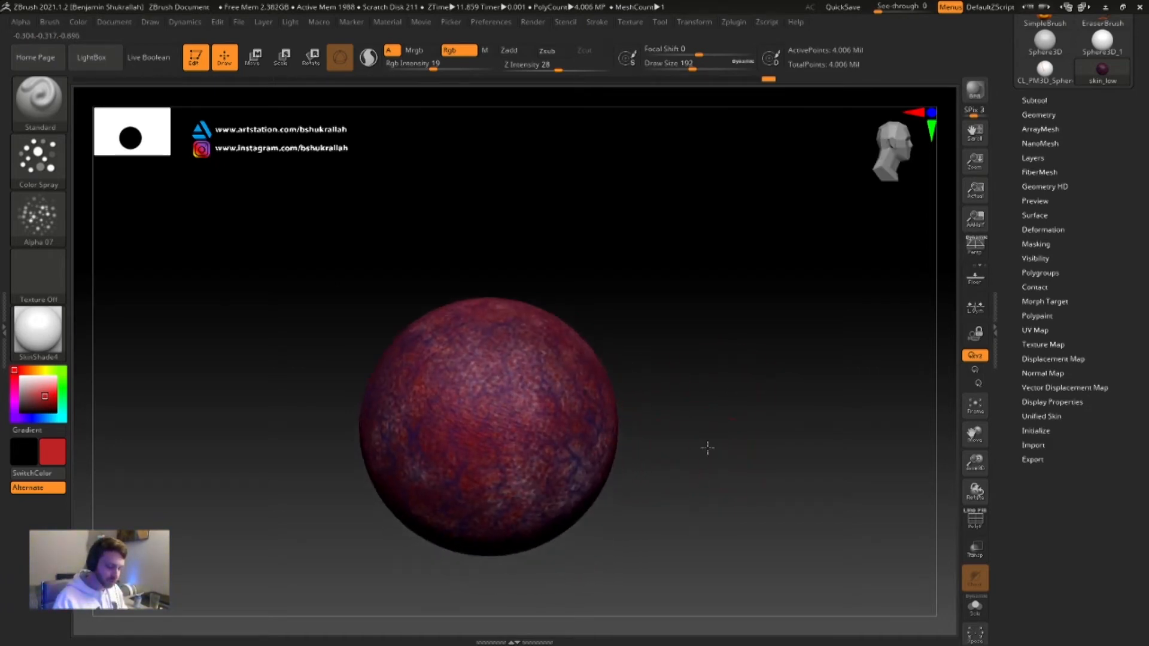
Spray the red speckles over the other sides of the sphere to soften the blue vein patterns
left_click_drag(717, 460, 675, 245)
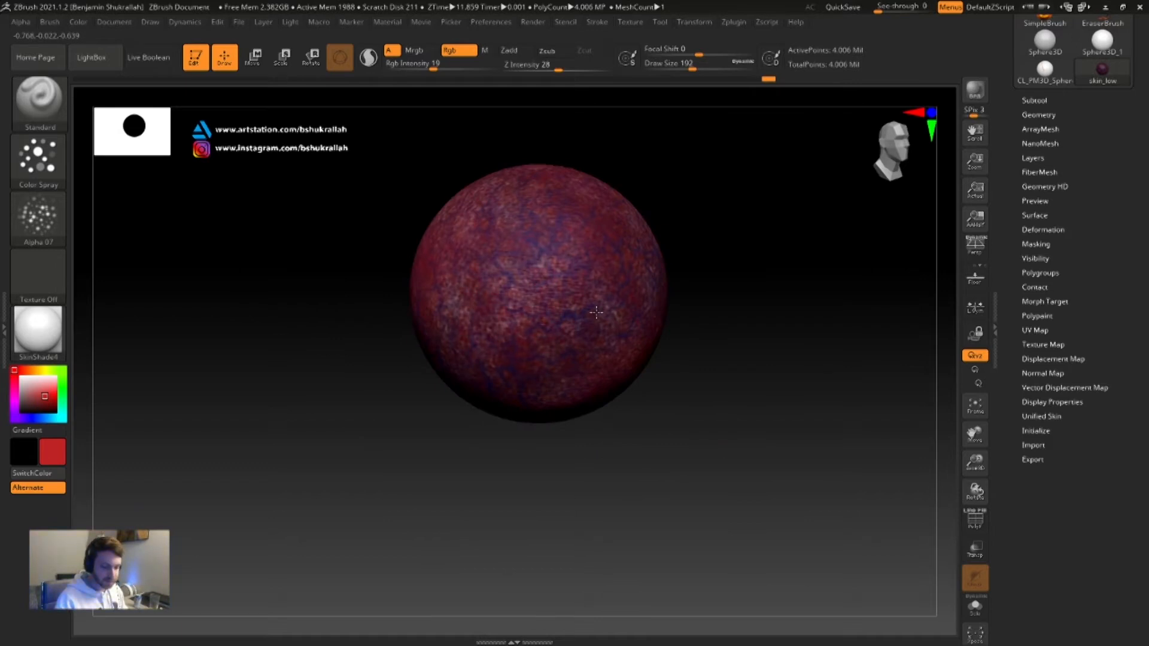
left_click_drag(579, 401, 625, 343)
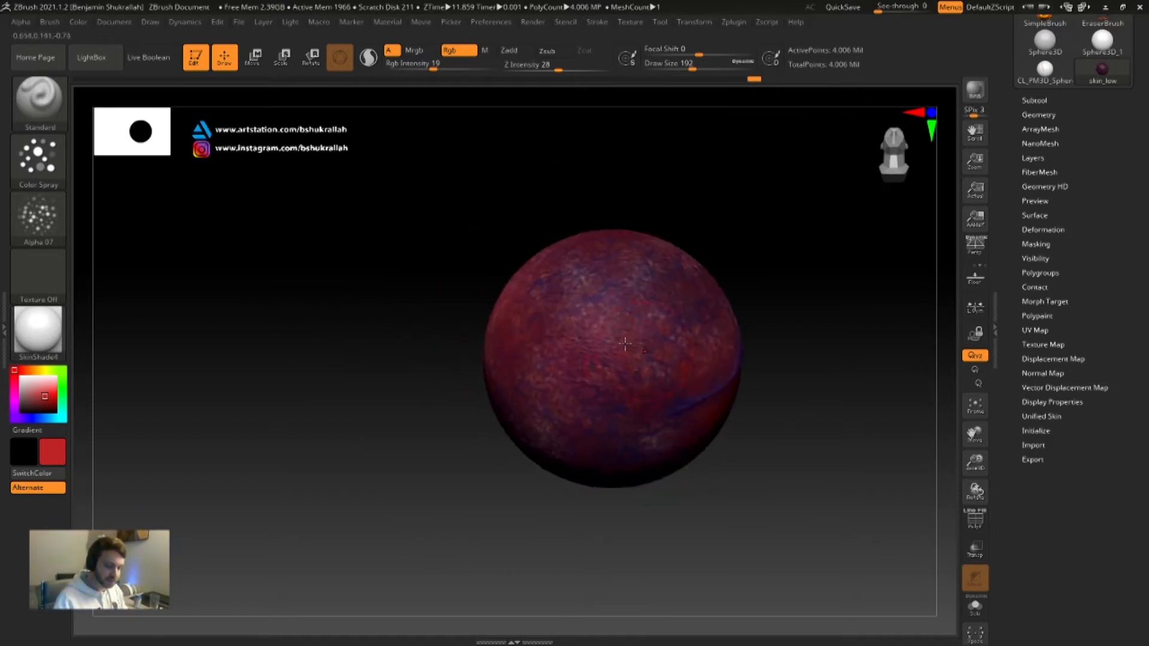
left_click_drag(741, 449, 547, 458)
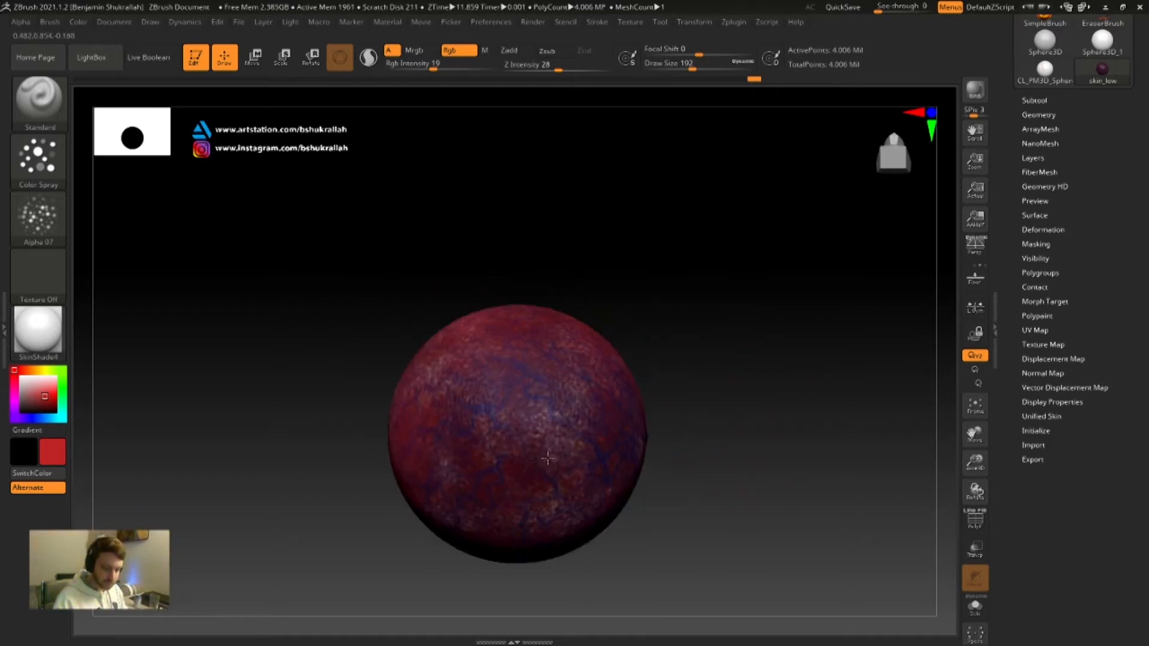
left_click_drag(703, 494, 664, 216)
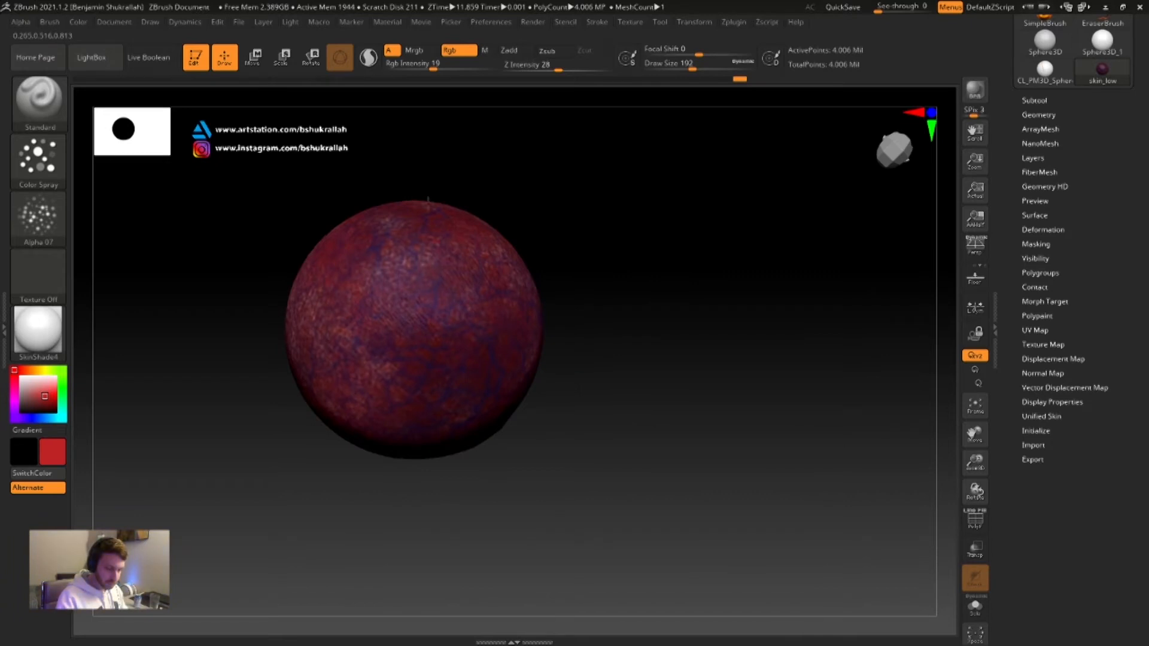
left_click_drag(631, 411, 584, 341)
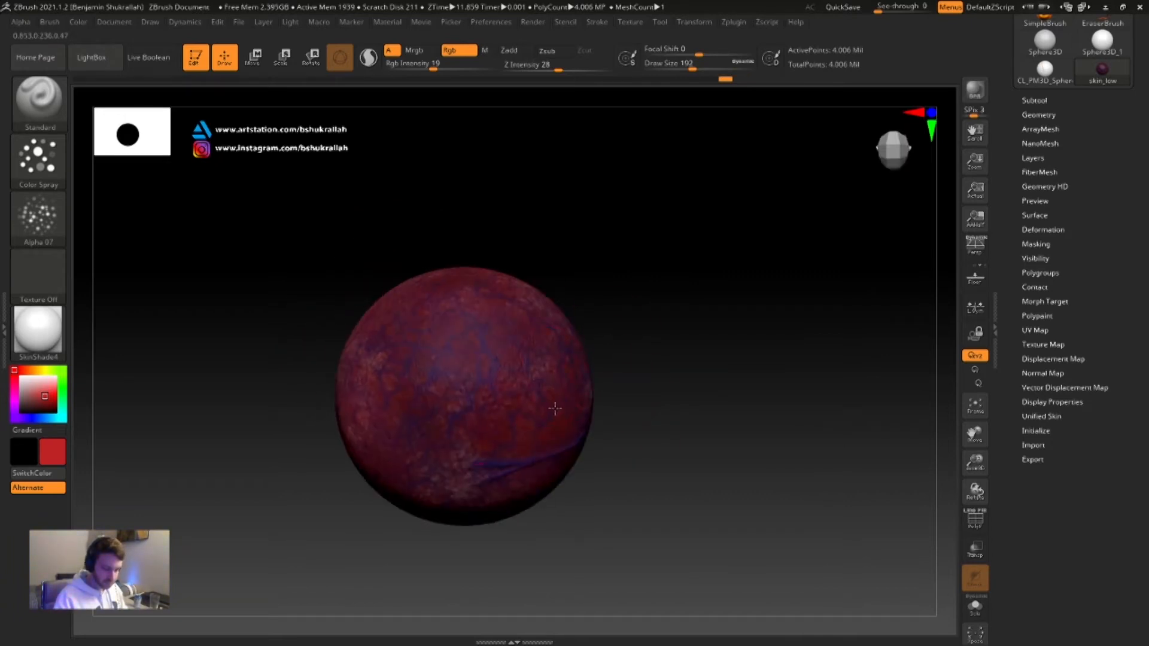
left_click_drag(672, 436, 585, 443)
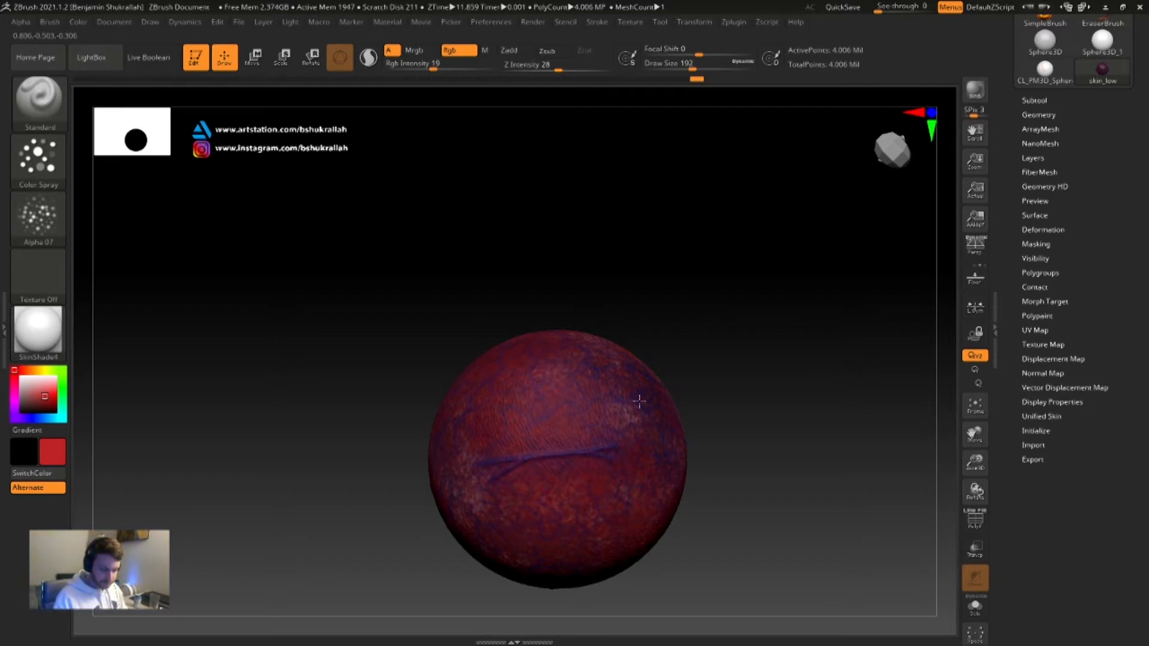
left_click_drag(639, 401, 610, 419)
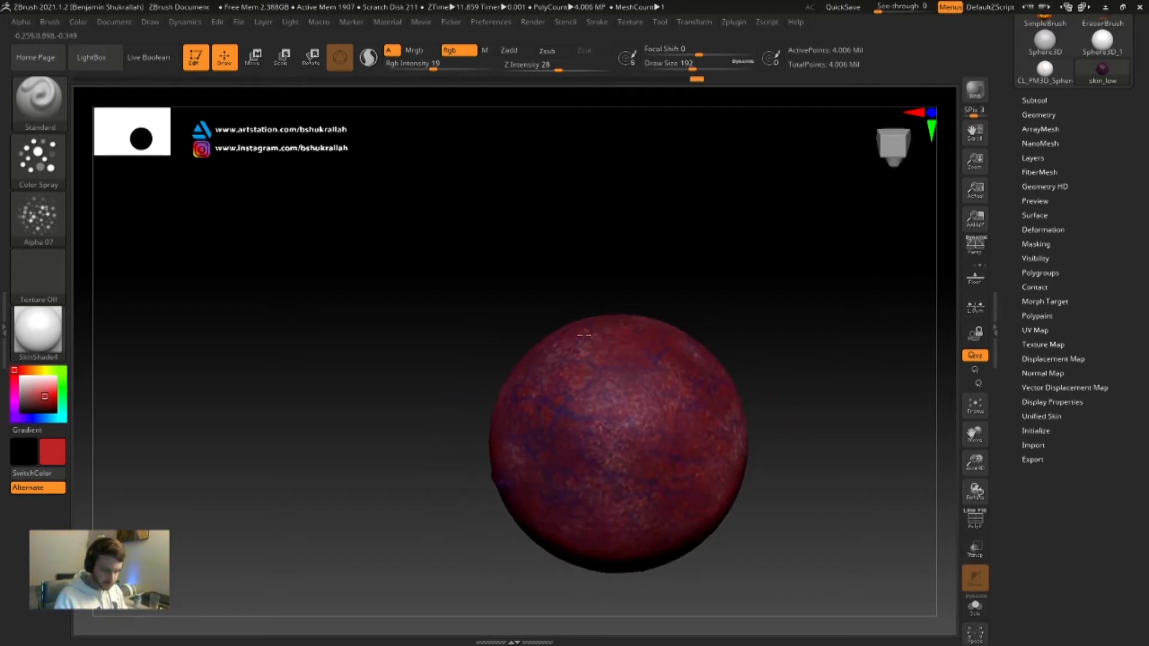
Spray another pass of red over the remaining blue patches and the area around the main vein to even out the skin tone
left_click_drag(783, 429, 696, 419)
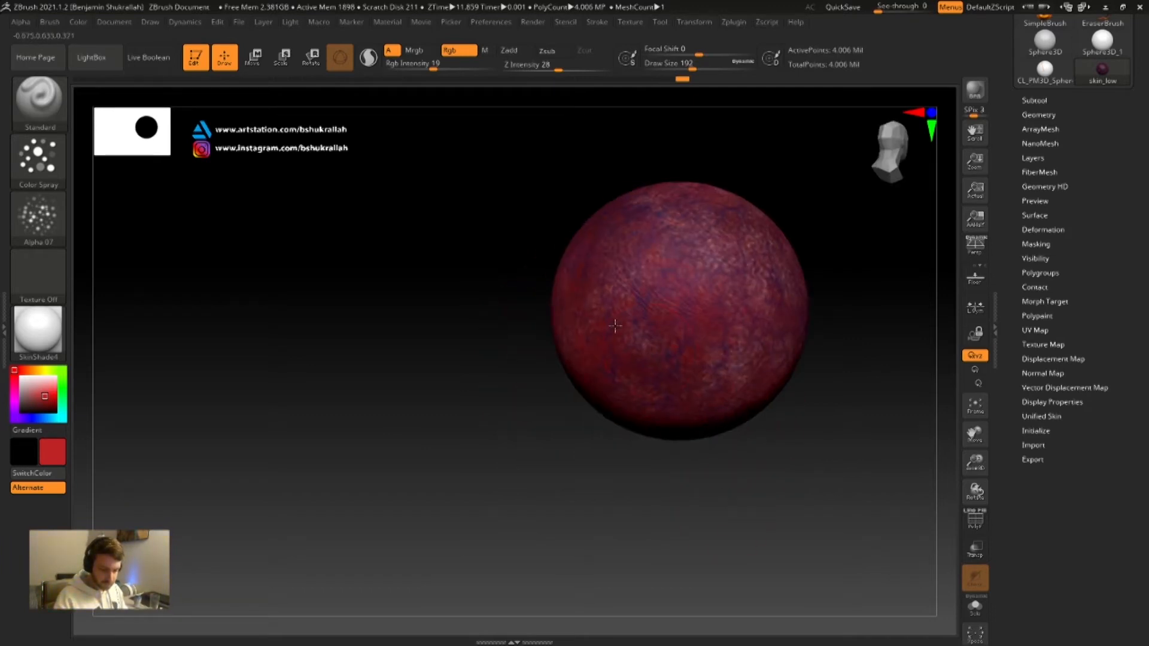
left_click_drag(742, 455, 433, 427)
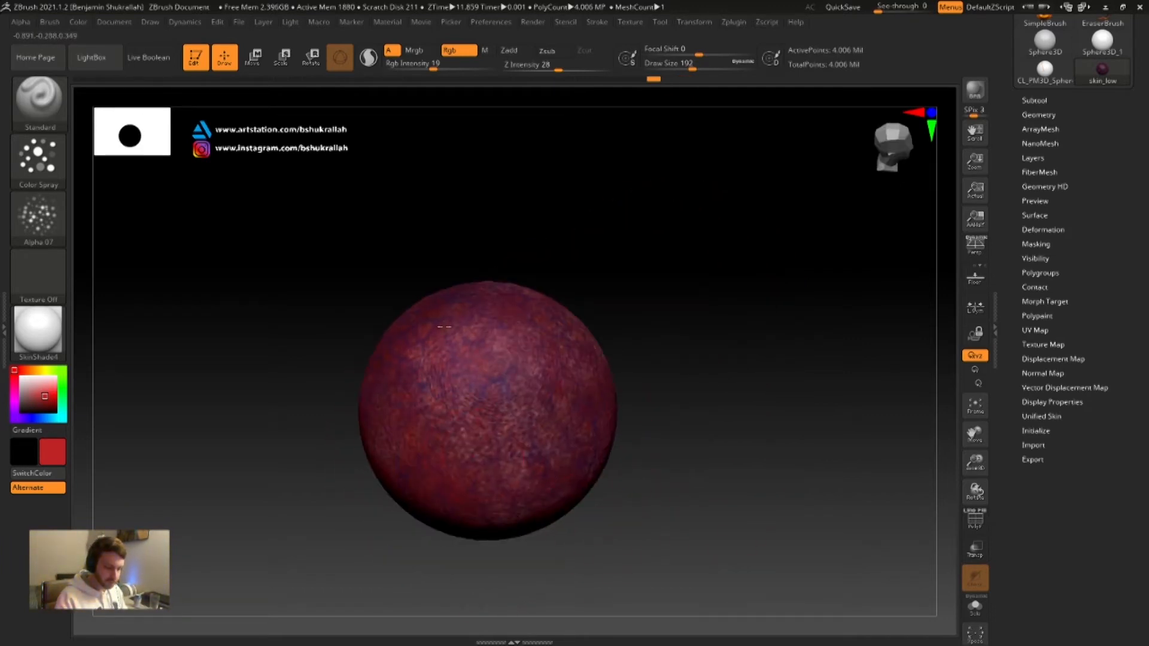
left_click_drag(642, 347, 644, 443)
left_click_drag(662, 187, 506, 213)
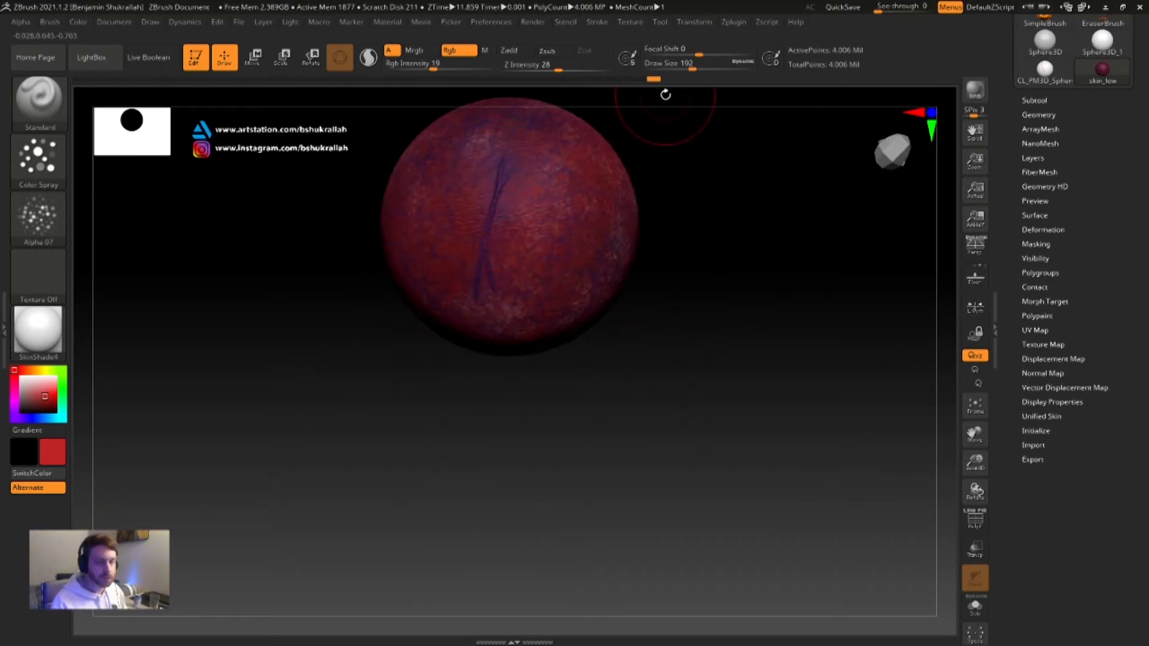
left_click_drag(676, 216, 670, 346, "alt")
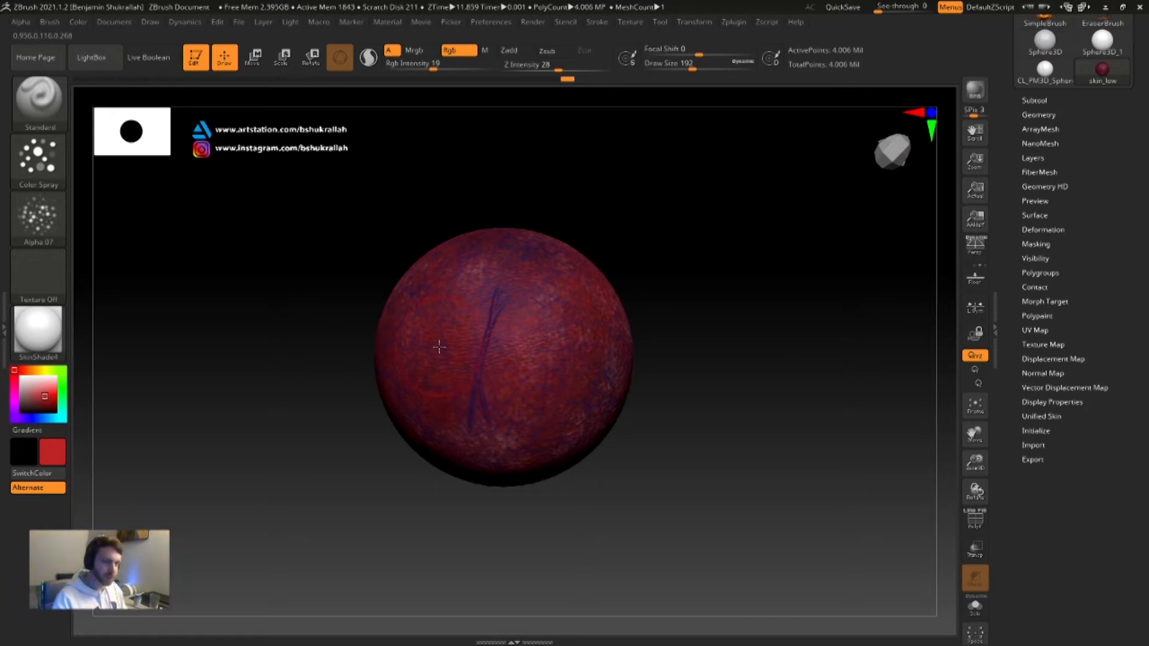
left_click_drag(699, 210, 692, 277)
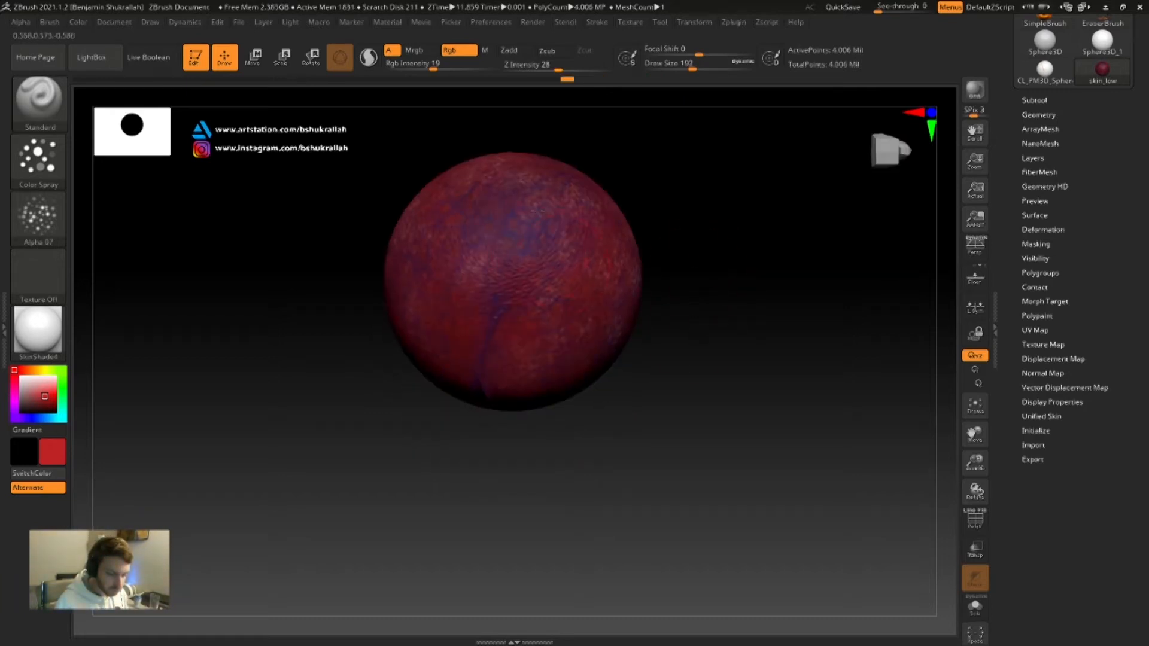
left_click_drag(661, 226, 540, 201)
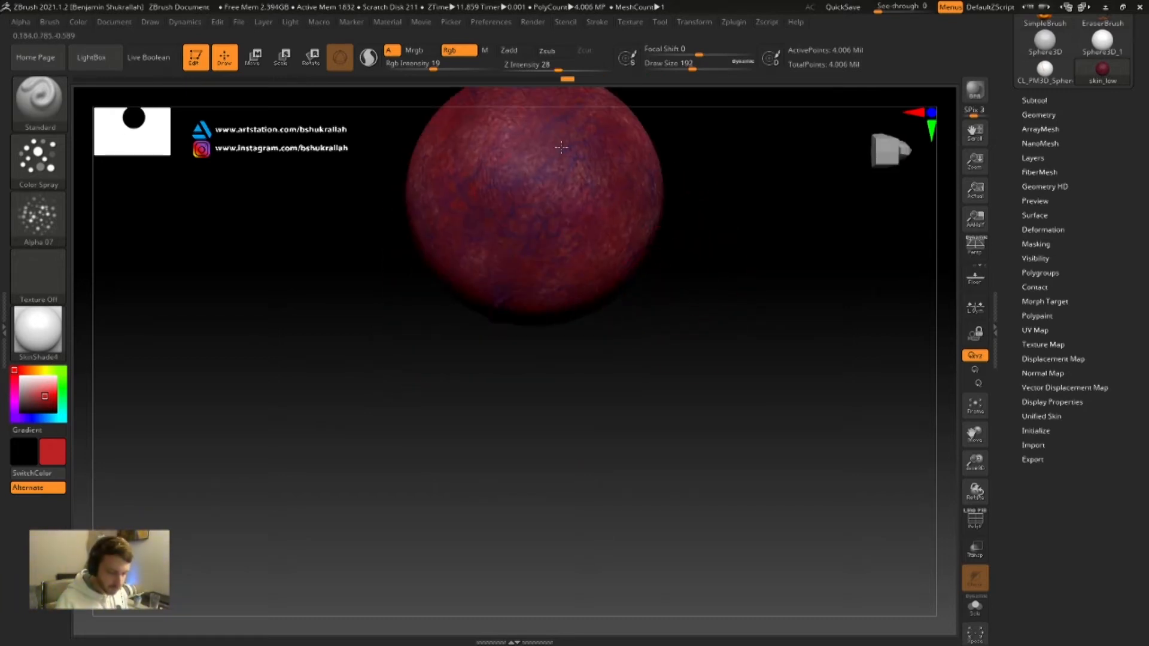
Spray one more pass of red speckles over the remaining blue areas on the sphere
left_click_drag(562, 147, 460, 185)
left_click_drag(621, 355, 638, 238)
left_click_drag(667, 302, 701, 304, "alt")
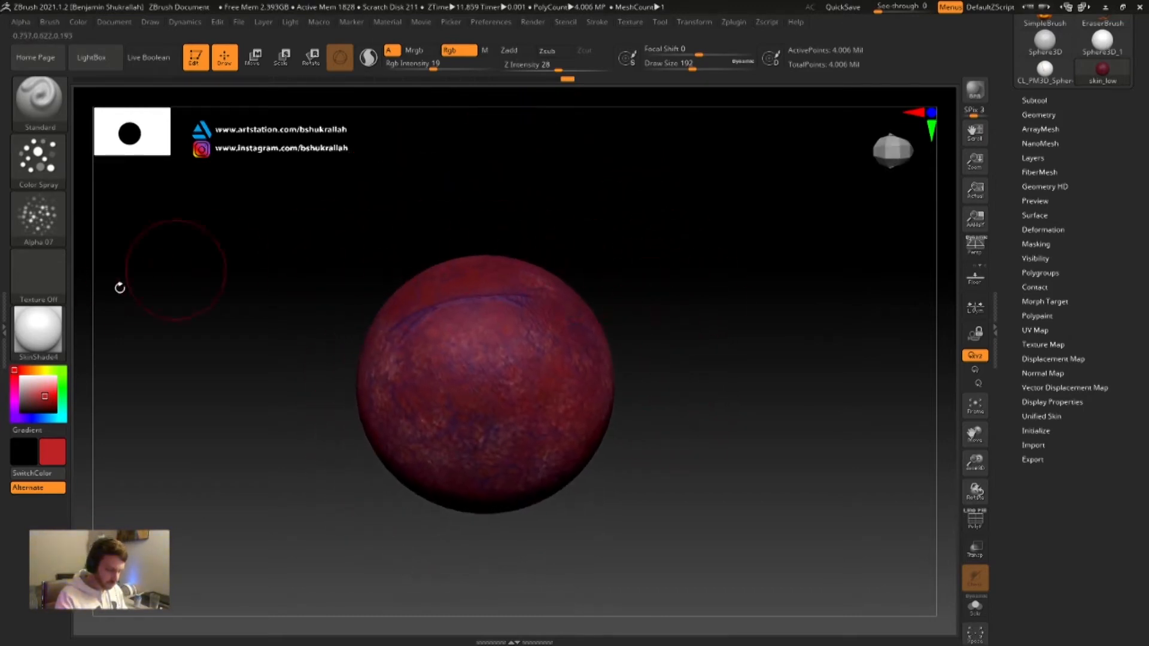
Switch the paint colour to blue and the brush to the DragRect stroke with Alpha 22
left_click(33, 416)
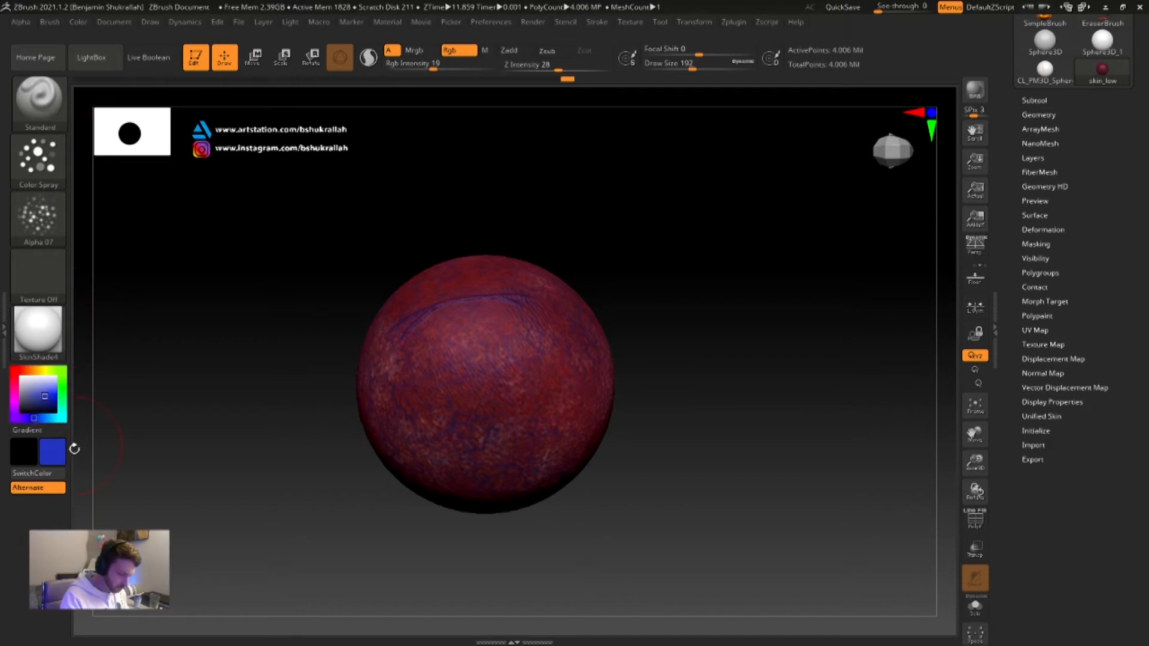
left_click(39, 159)
left_click(168, 170)
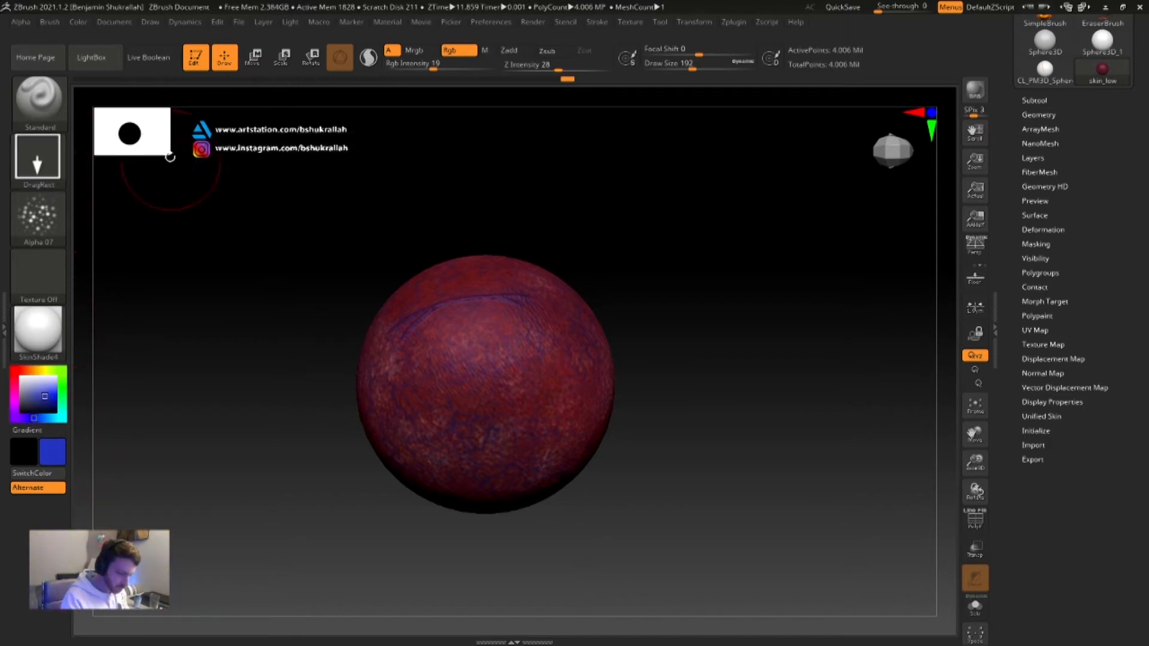
left_click(38, 216)
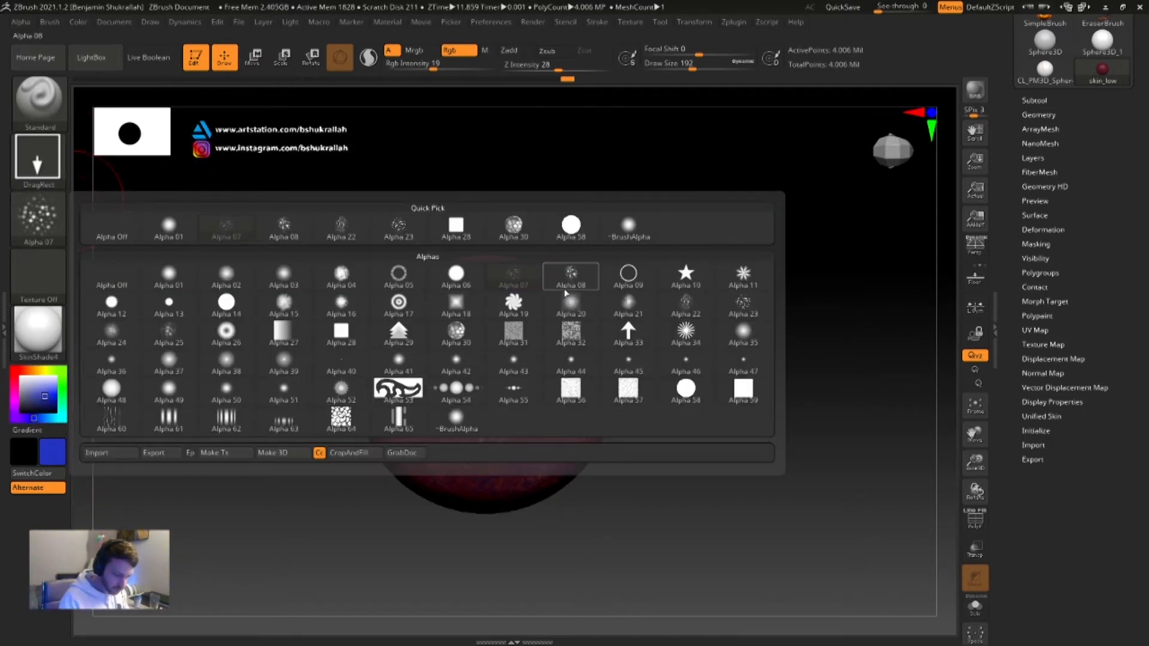
left_click(339, 230)
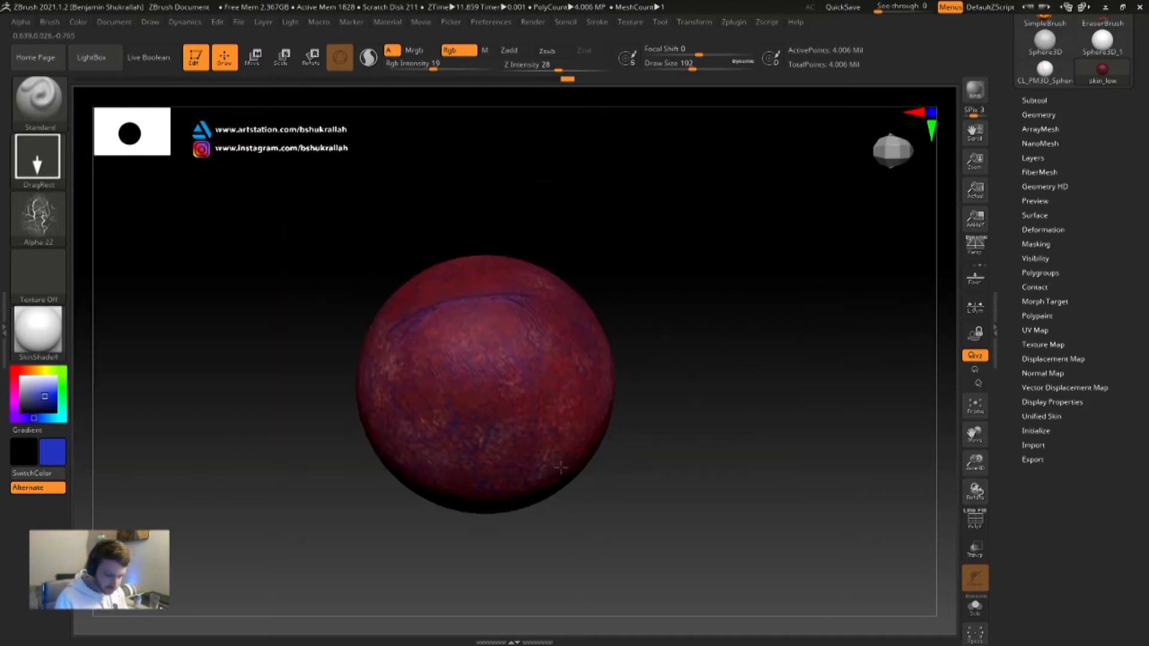
Undo the last stroke and stamp branching blue vein patterns over all sides of the sphere
key("ctrl+z")
left_click_drag(666, 322, 688, 422)
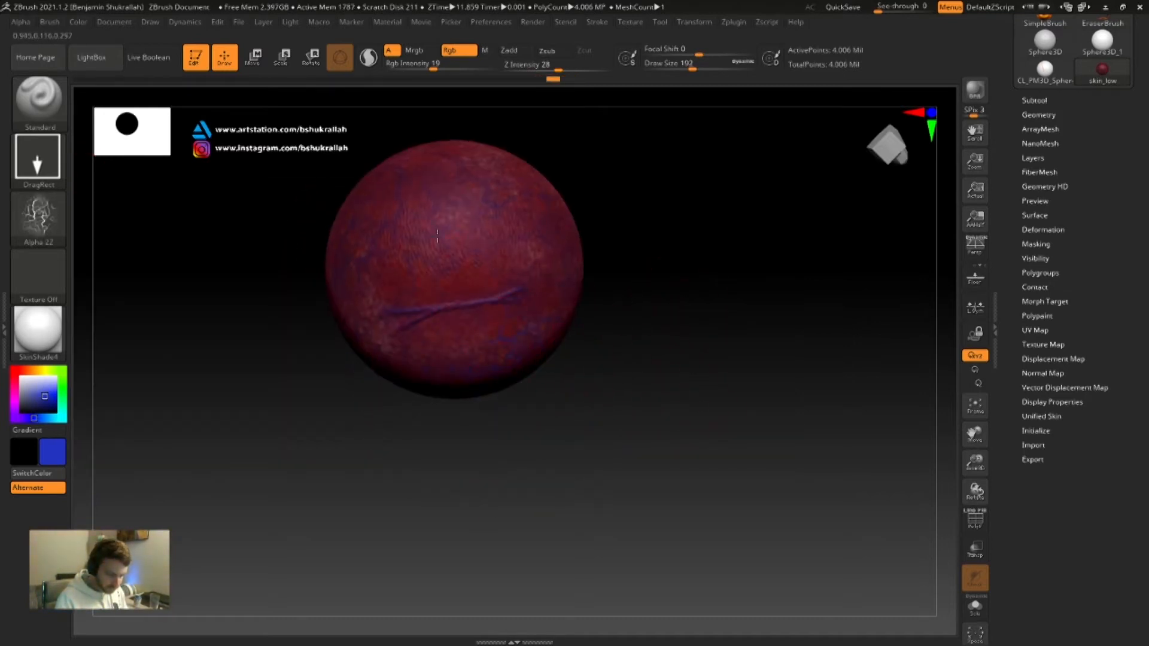
left_click_drag(633, 220, 649, 272)
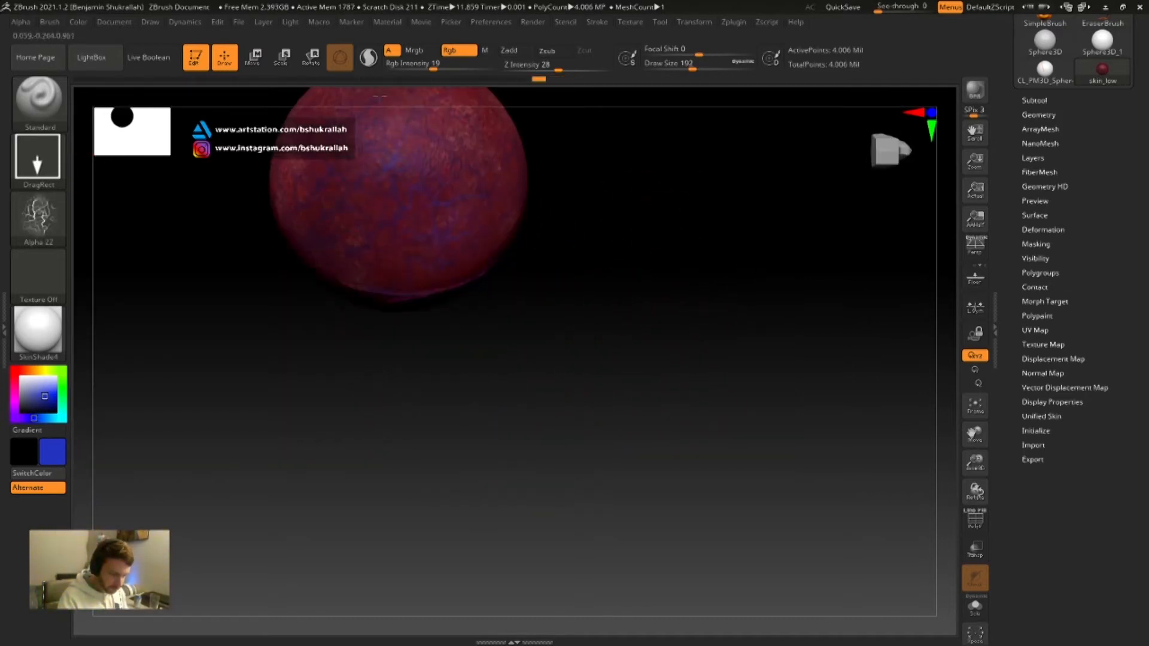
left_click_drag(614, 232, 580, 472)
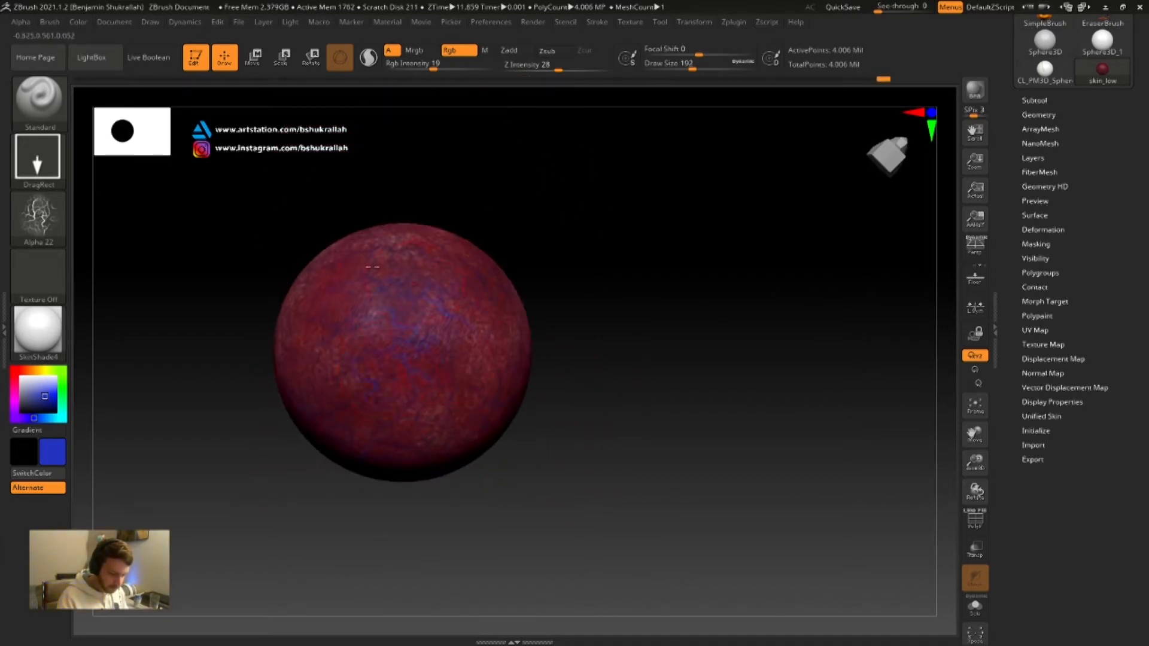
left_click_drag(554, 252, 324, 277)
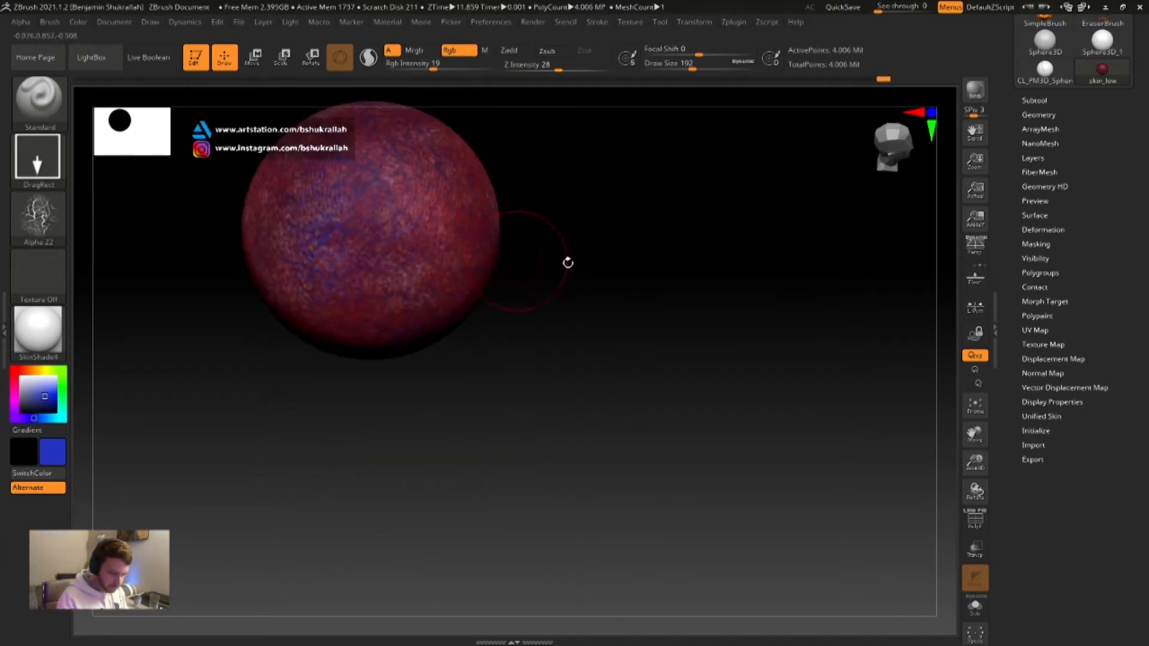
left_click_drag(531, 256, 453, 241)
left_click_drag(695, 244, 649, 511, "alt")
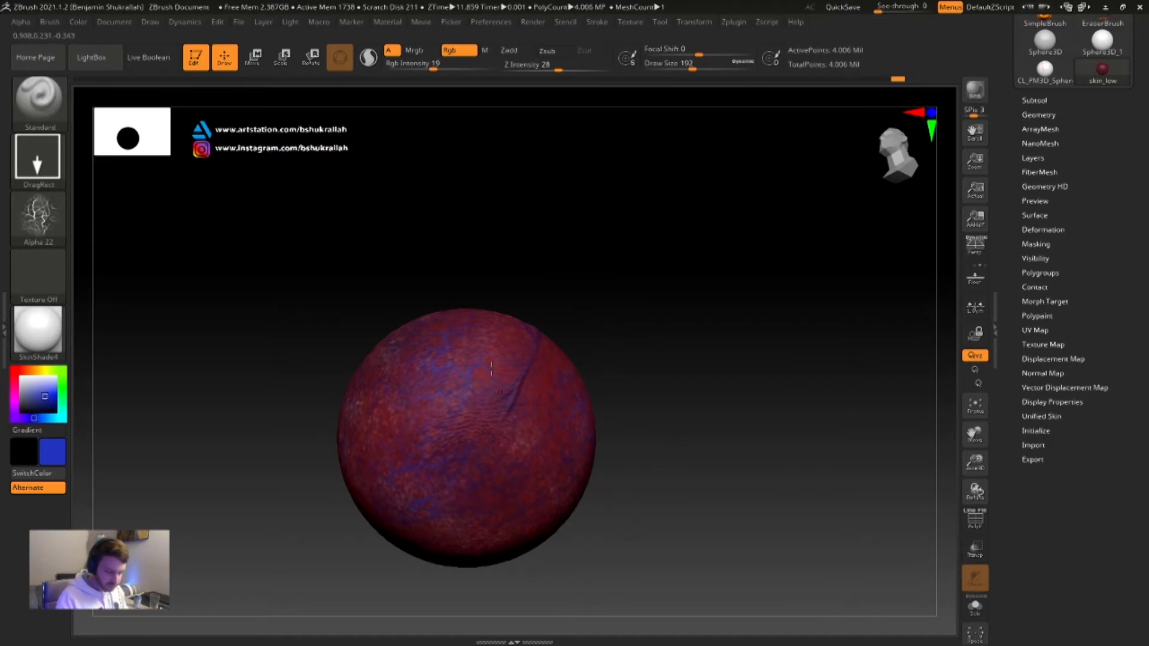
left_click_drag(672, 377, 621, 432)
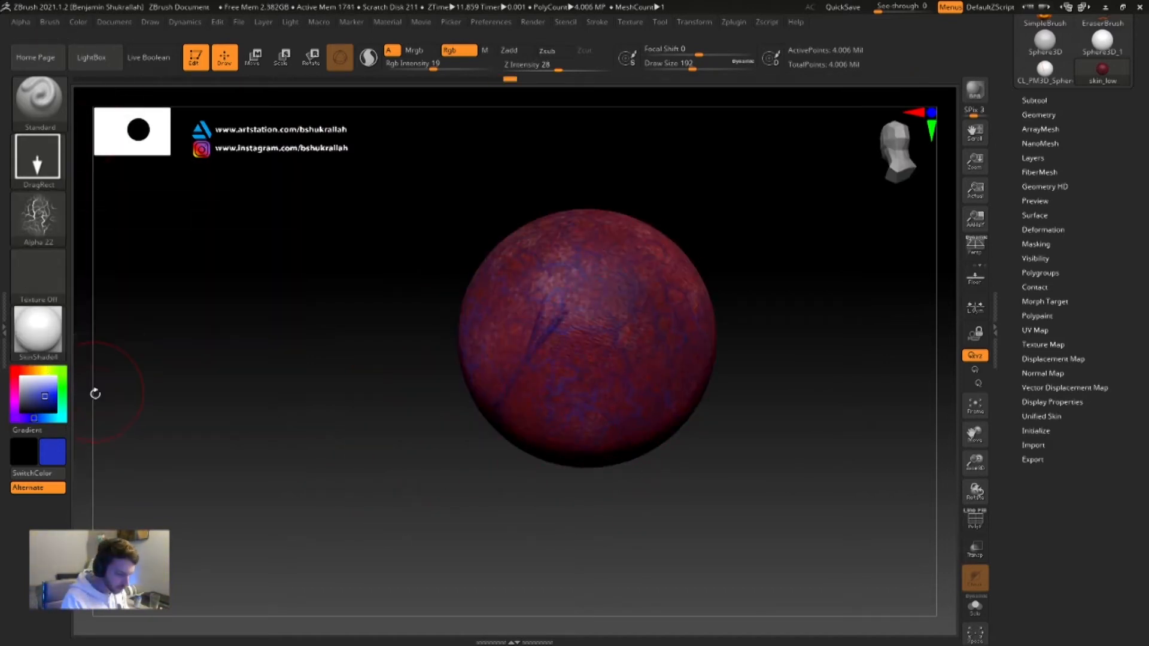
Set the paint colour to near-white, the alpha to Alpha 08 and the Rgb Intensity to 9
left_click(31, 378)
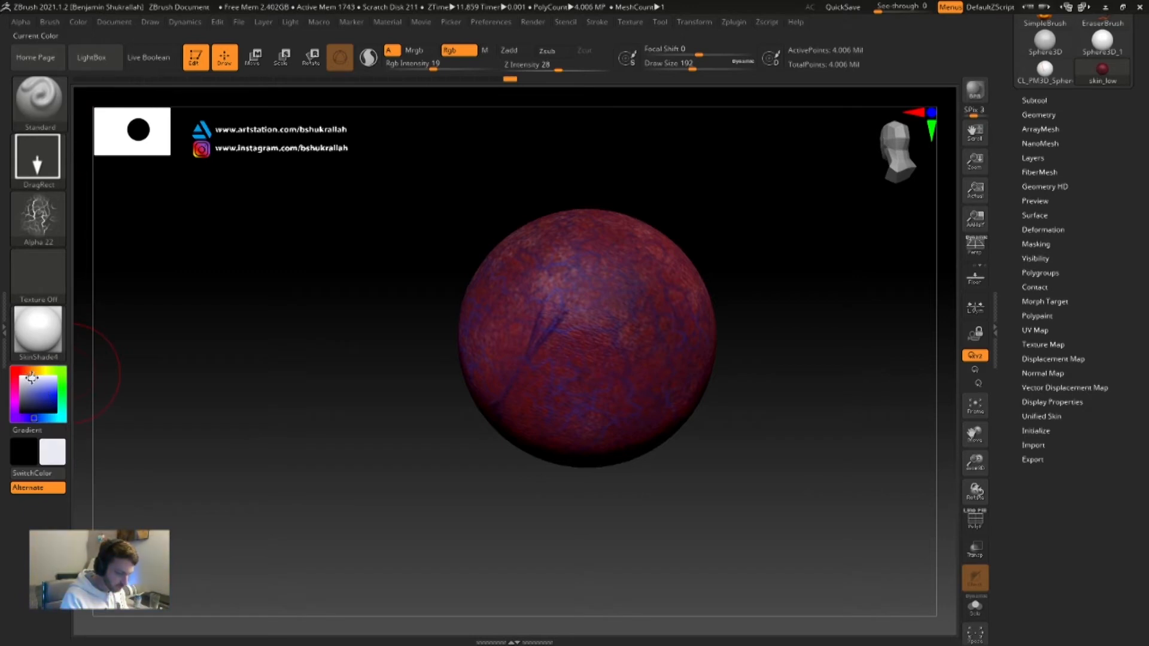
left_click(37, 227)
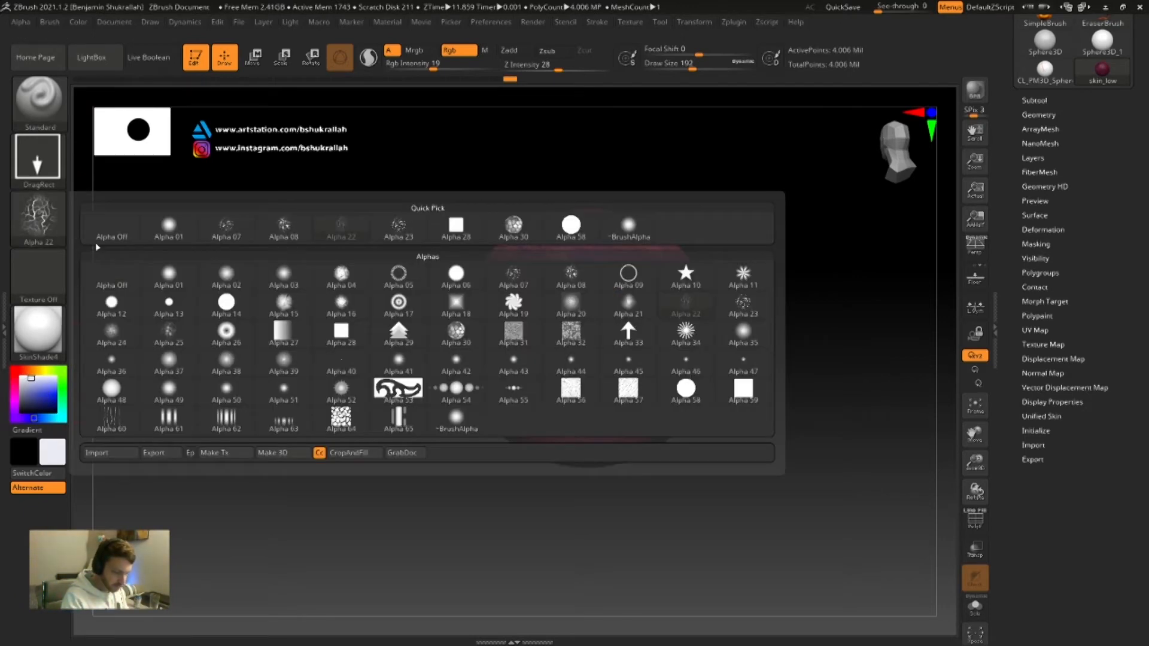
left_click(42, 216)
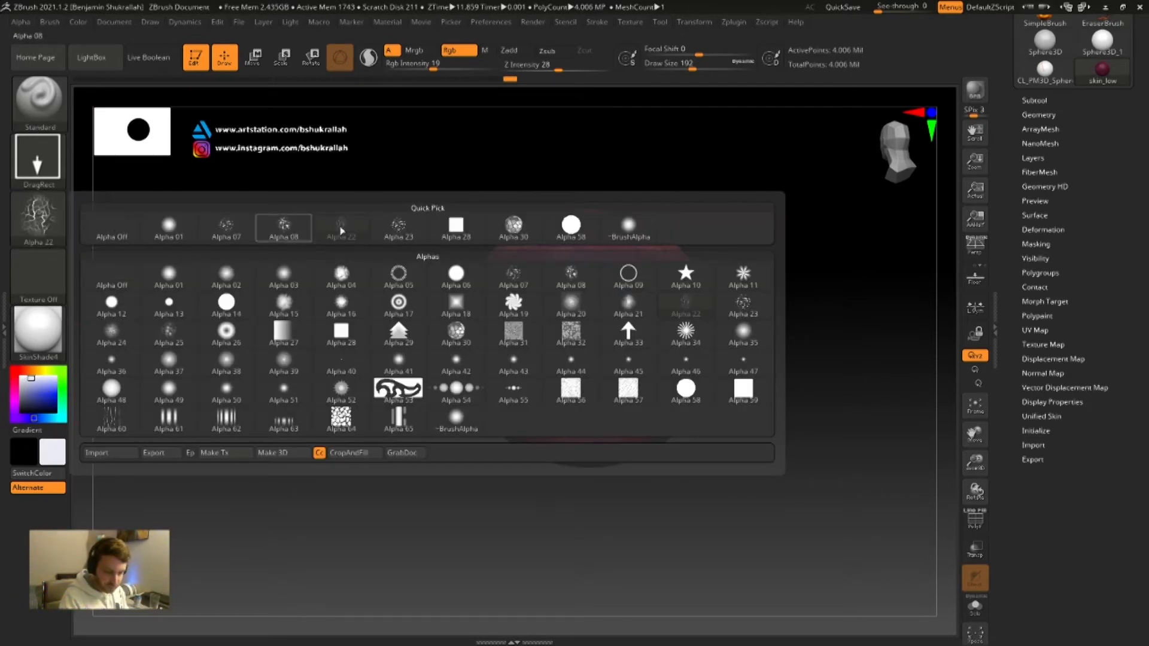
left_click(283, 230)
left_click_drag(434, 64, 417, 63)
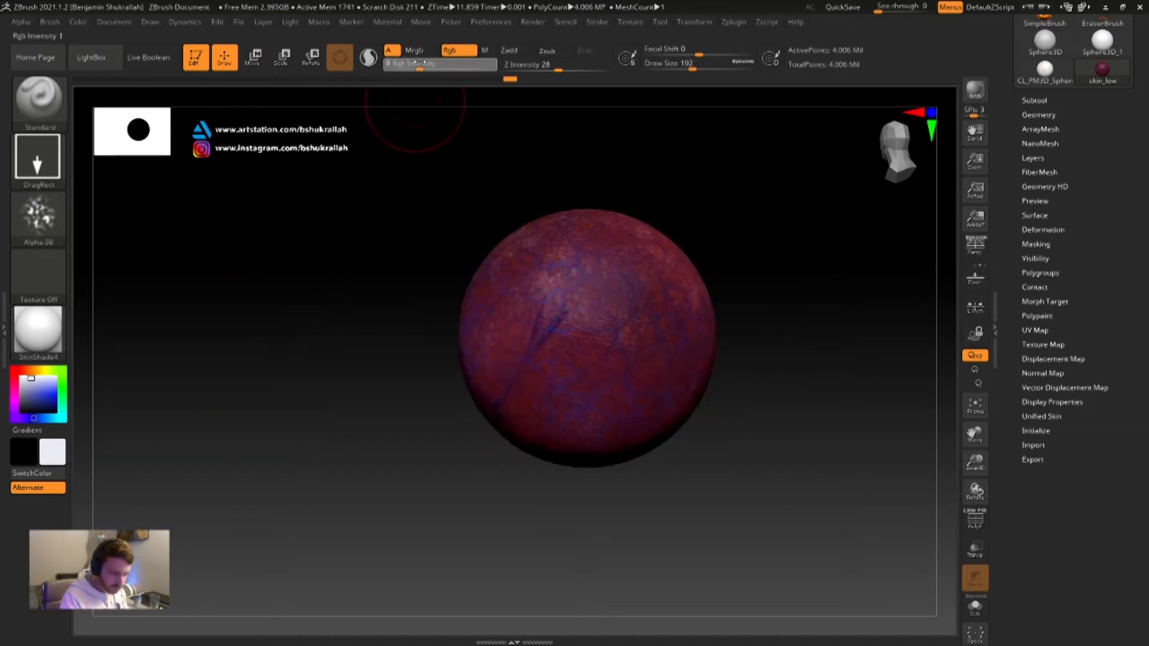
Stamp faint pale blotches over all sides of the sphere to vary the red and blue skin colour
left_click_drag(364, 239, 398, 269)
left_click_drag(559, 244, 555, 457)
left_click_drag(655, 423, 676, 470)
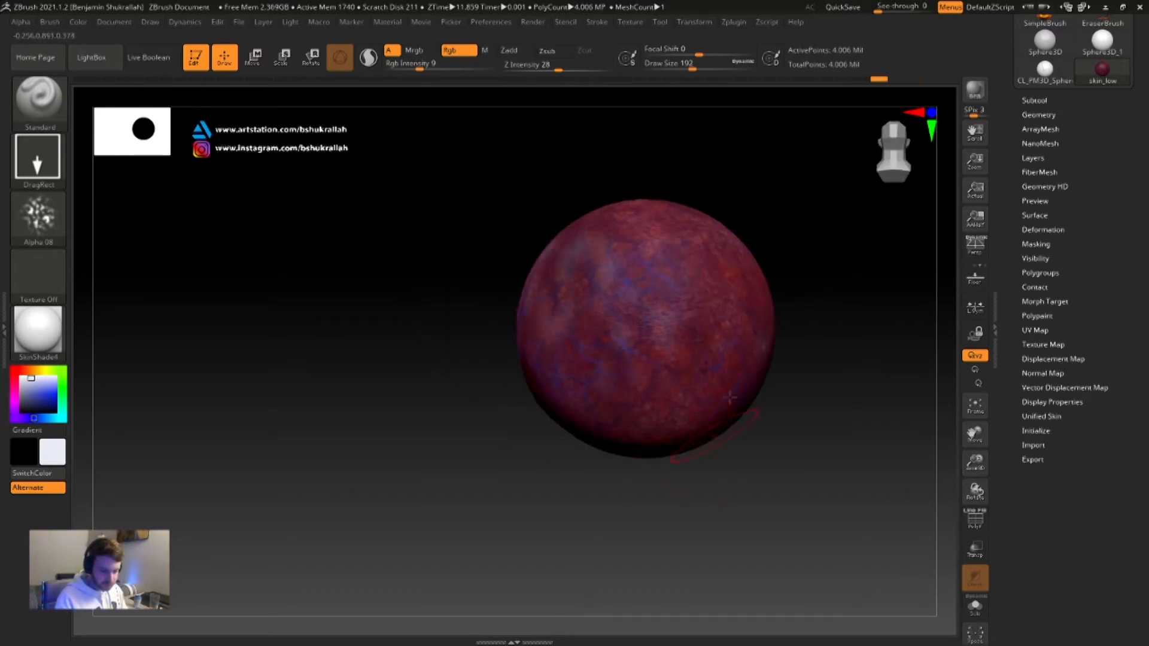
left_click_drag(806, 392, 569, 403)
left_click_drag(760, 333, 662, 293)
left_click_drag(789, 237, 624, 464, "alt")
left_click_drag(668, 265, 667, 225)
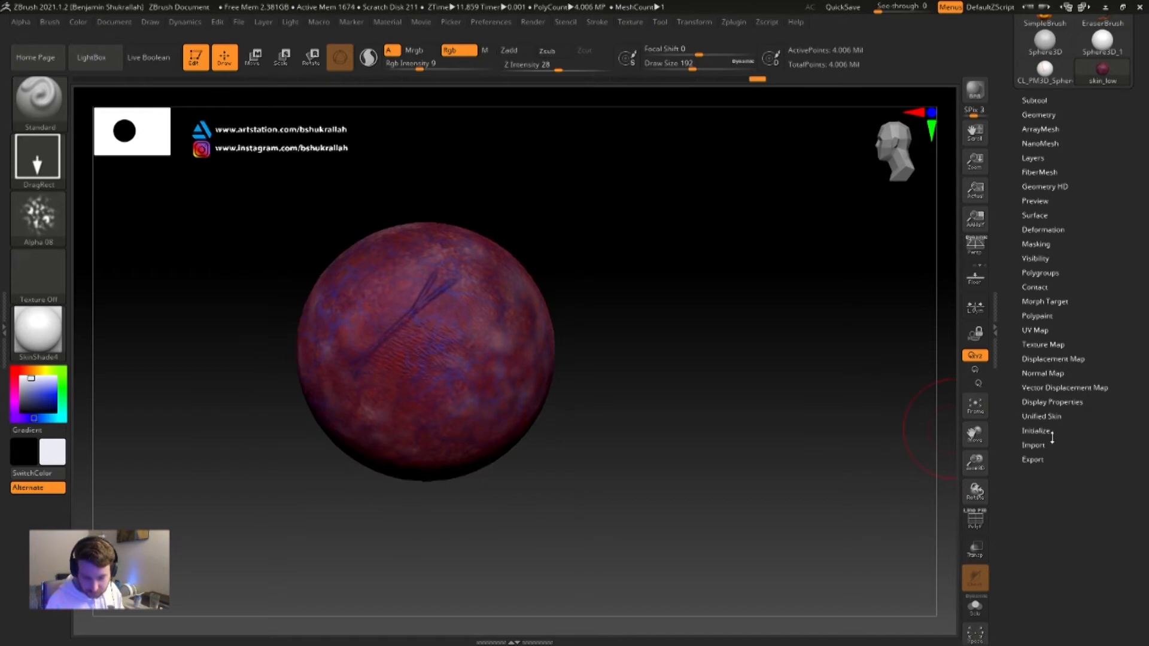
Set the UV map size to 4096 and generate a texture map from the polypaint, cloned to the texture palette
left_click(1057, 343)
left_click(1054, 329)
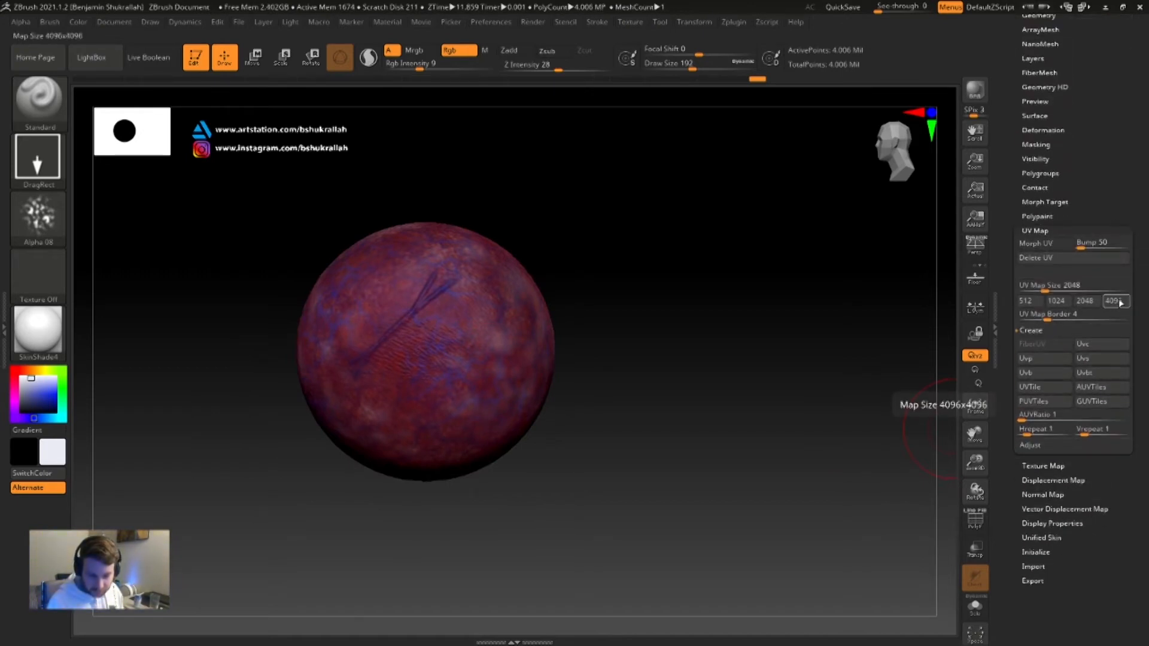
left_click(1114, 300)
scroll(1074, 433, "down", 1)
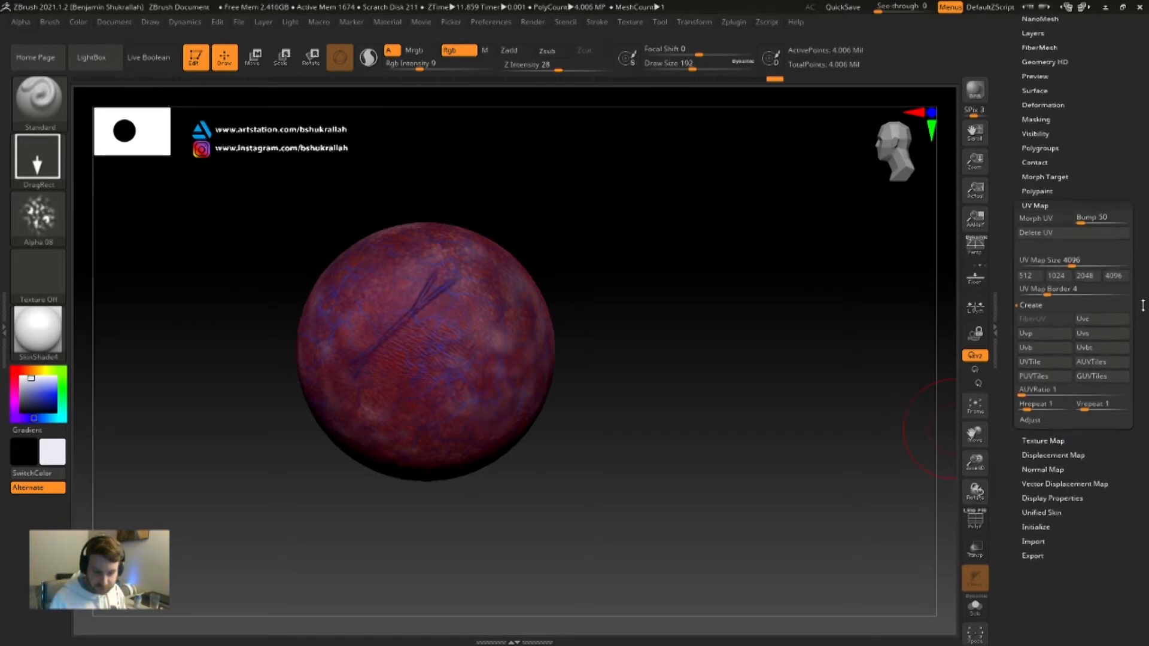
left_click(1058, 439)
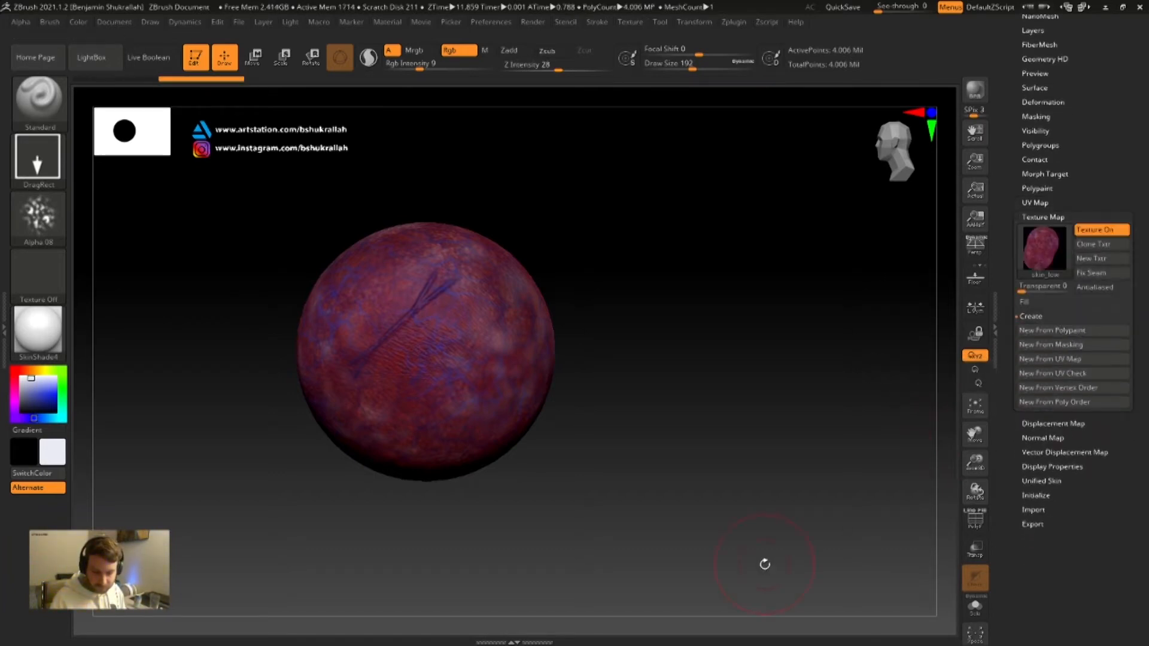
left_click(1093, 244)
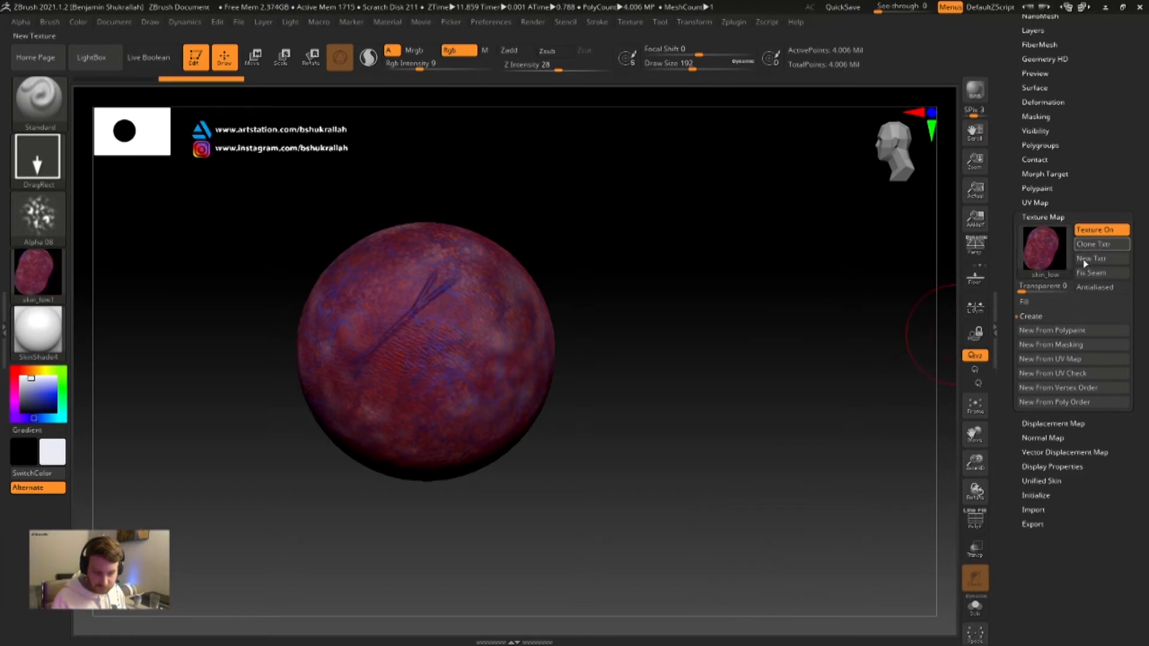
Start exporting the cloned texture and create a folder named new_textures inside the skin test folder as its destination
left_click(630, 21)
left_click(694, 328)
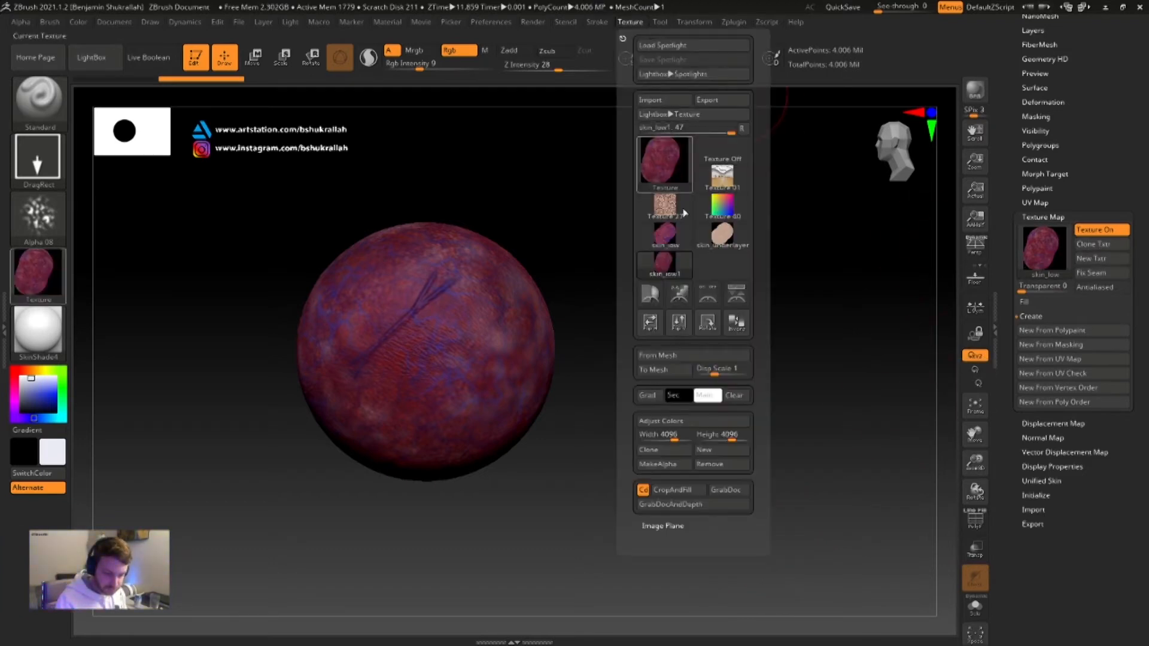
left_click(714, 99)
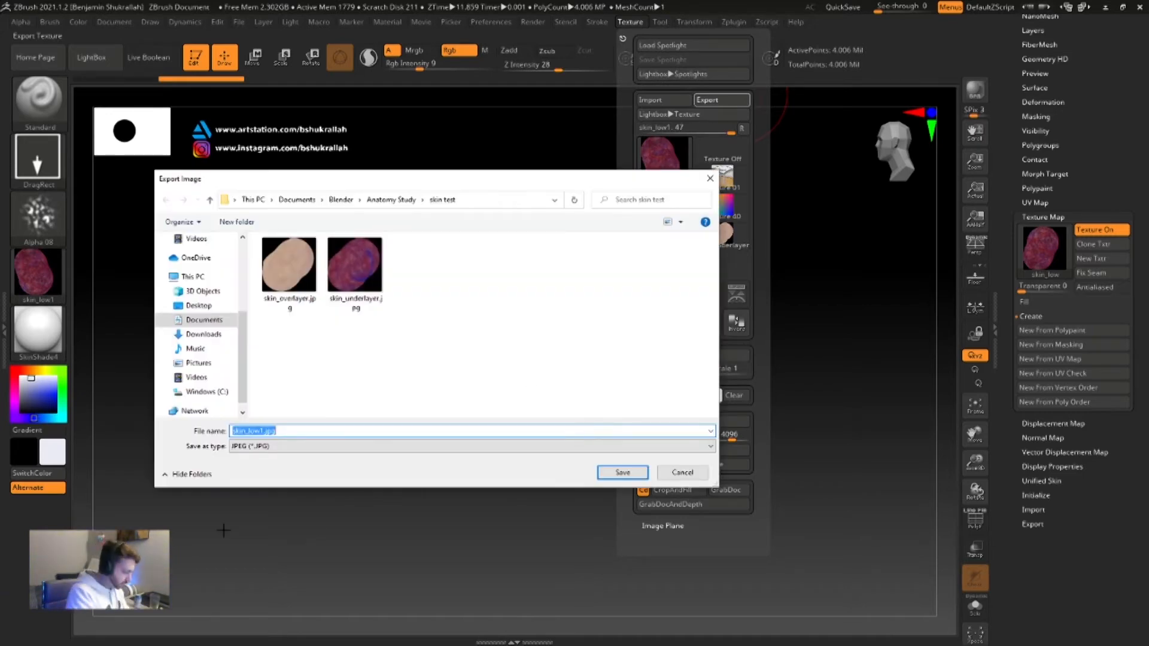
right_click(527, 283)
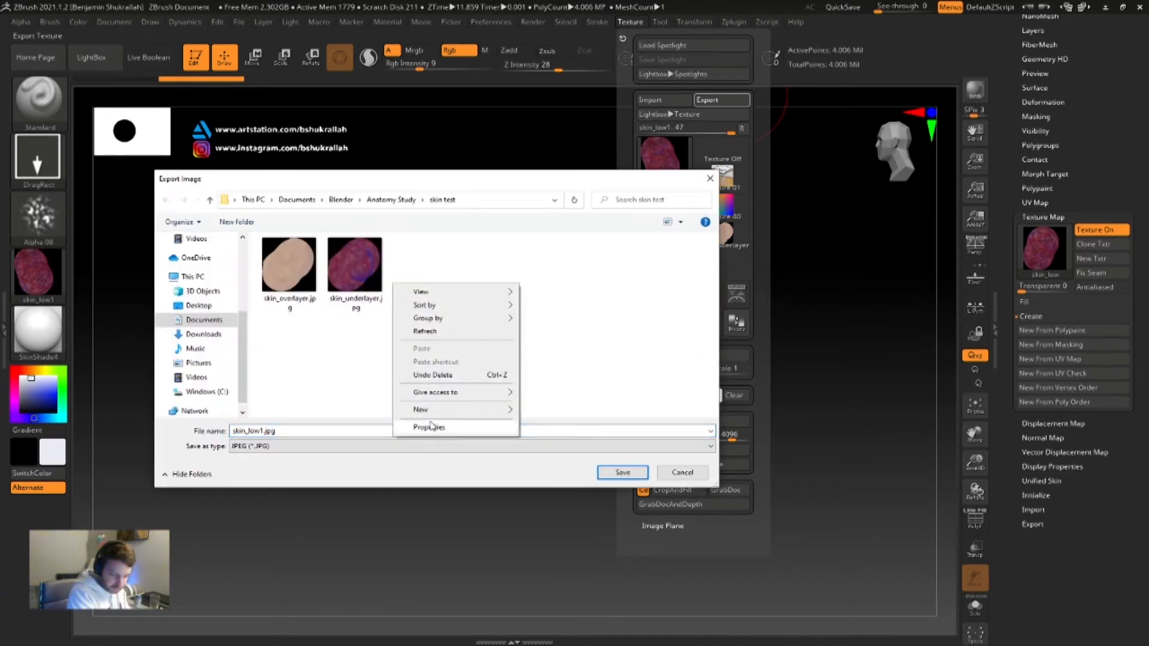
mouse_move(439, 417)
left_click(546, 411)
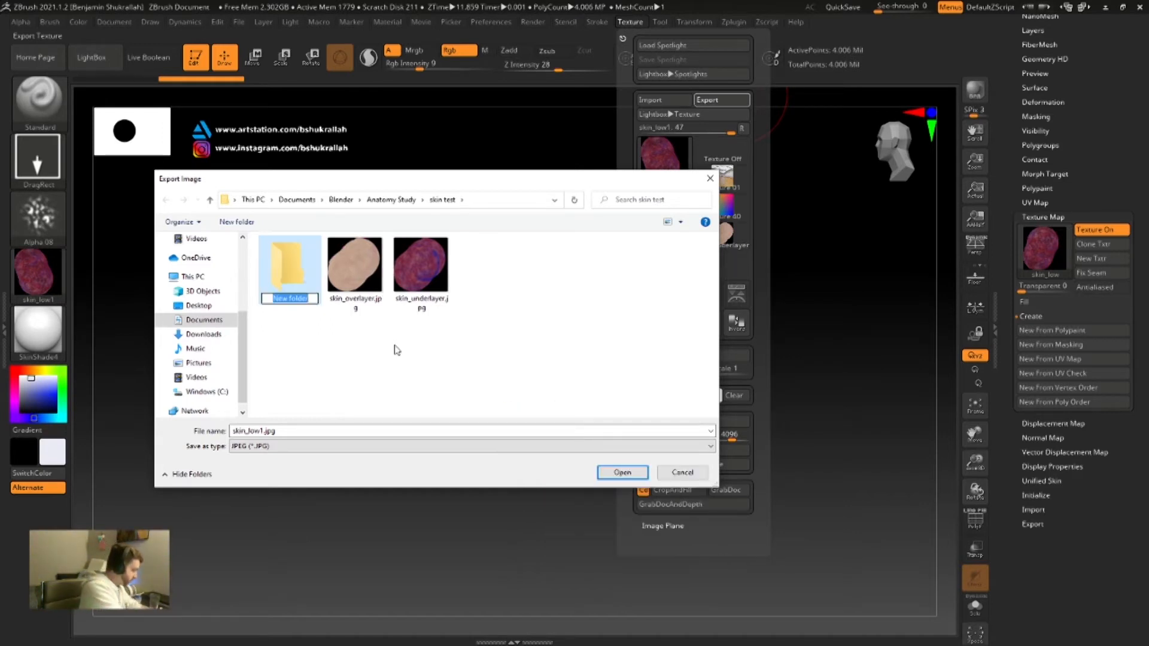
type("new_te")
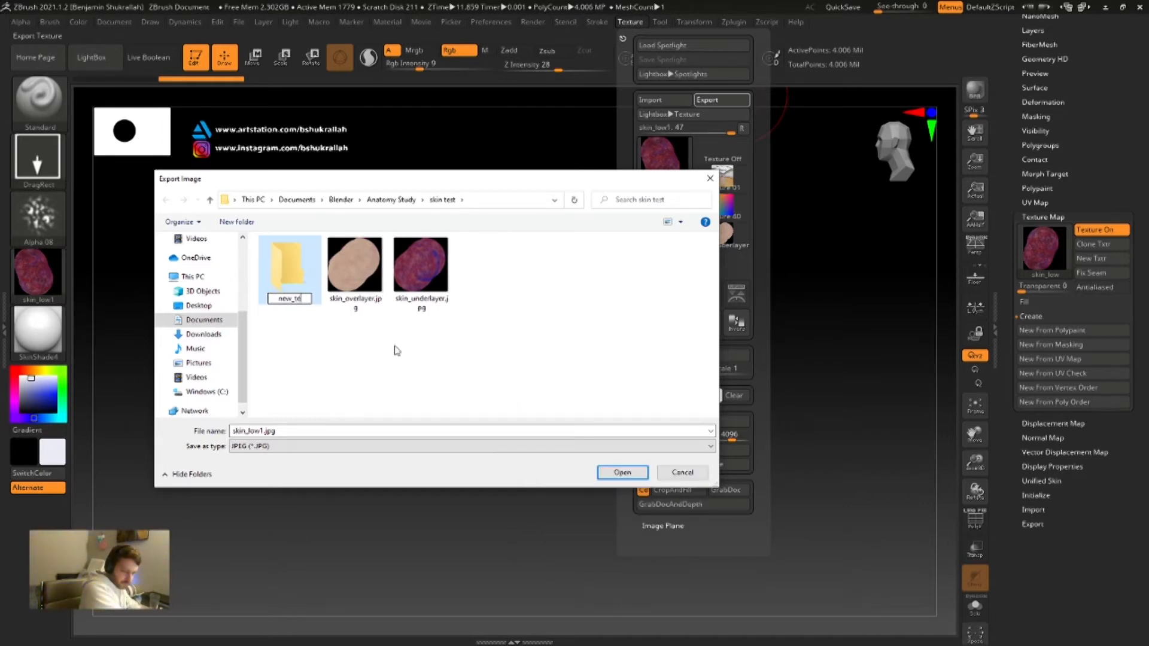
type("xtures")
key("Return")
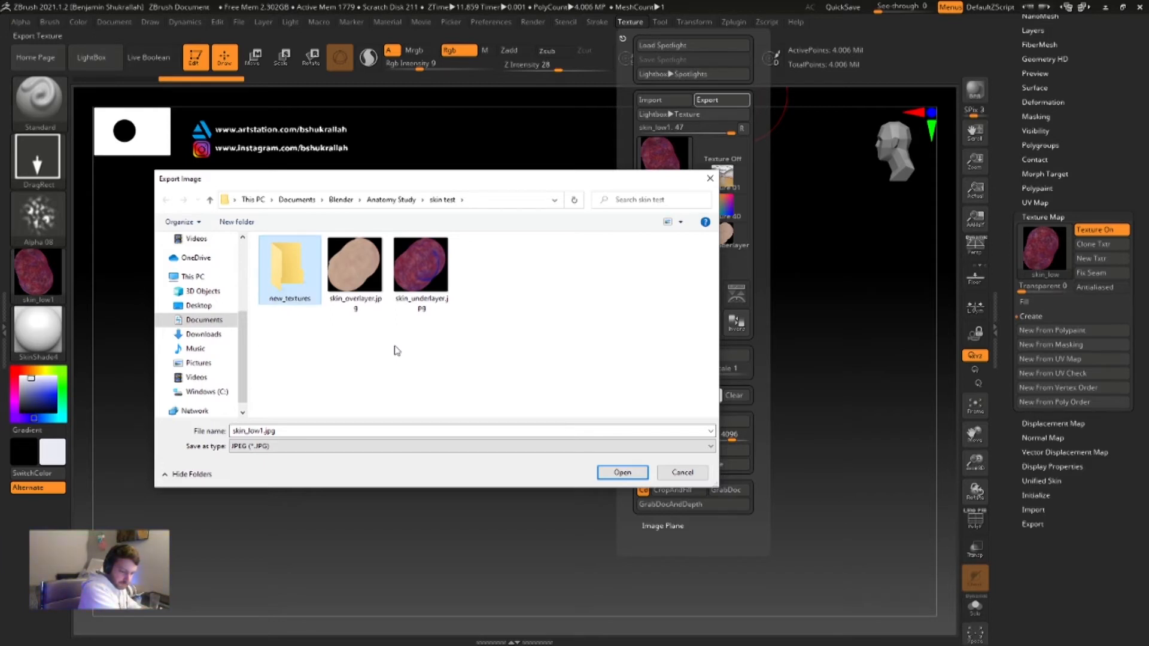
key("Return")
Export the texture as skin_underlayer.jpg at its full 4096 crop size and quality 100
double_click(266, 431)
left_click(260, 430)
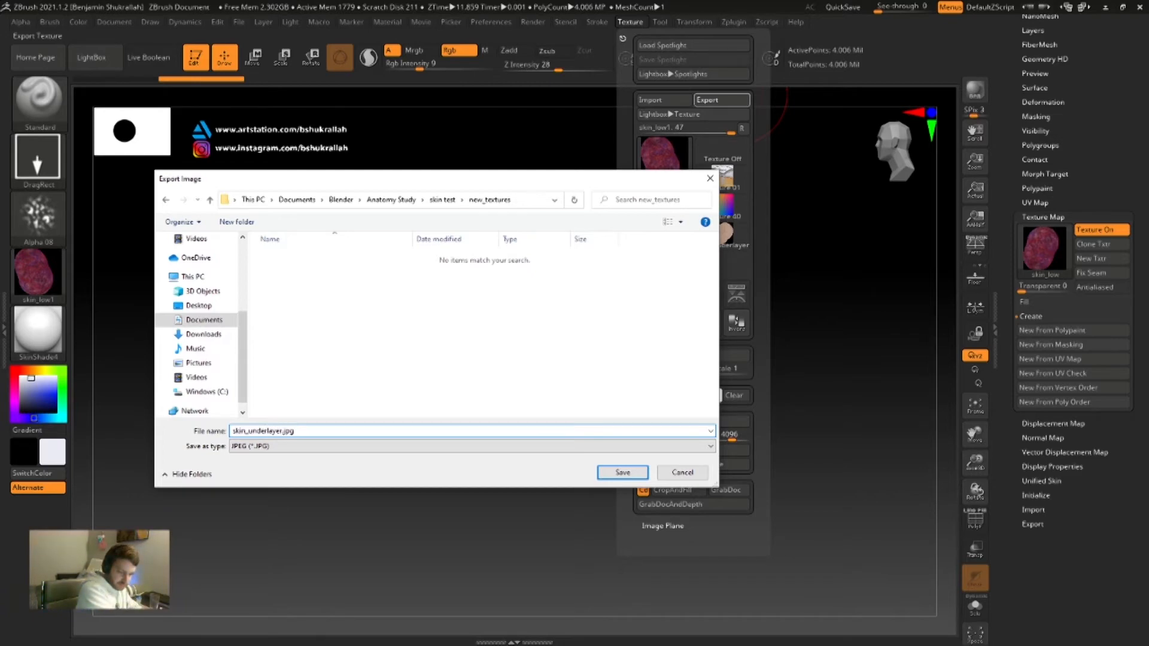
key("Return")
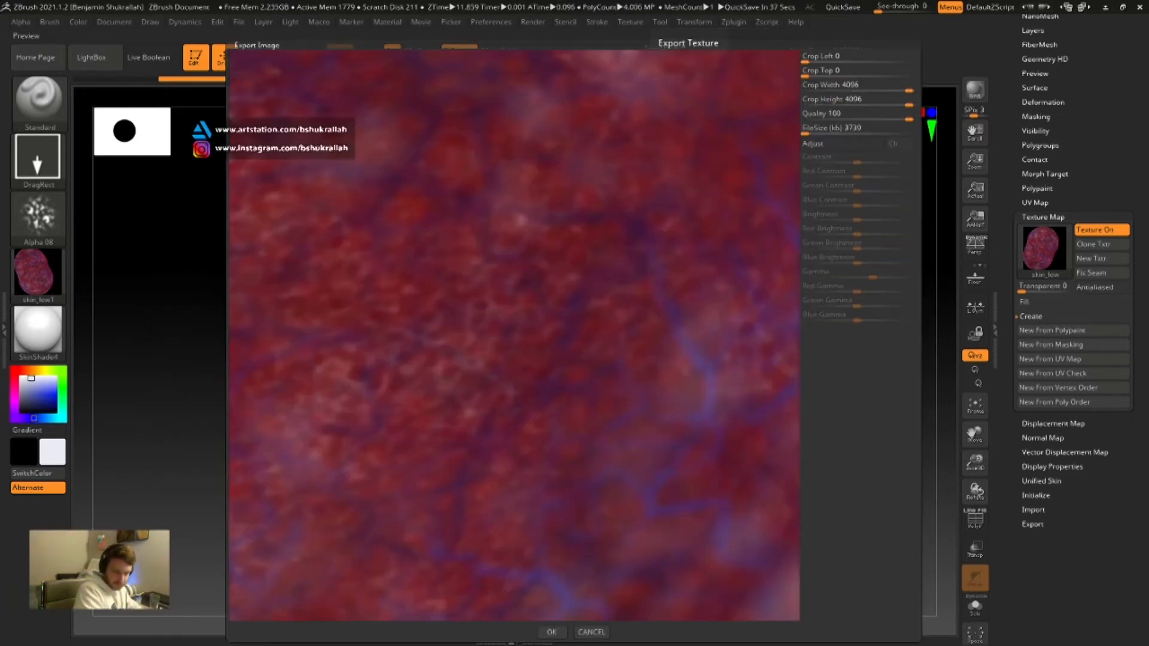
left_click(551, 632)
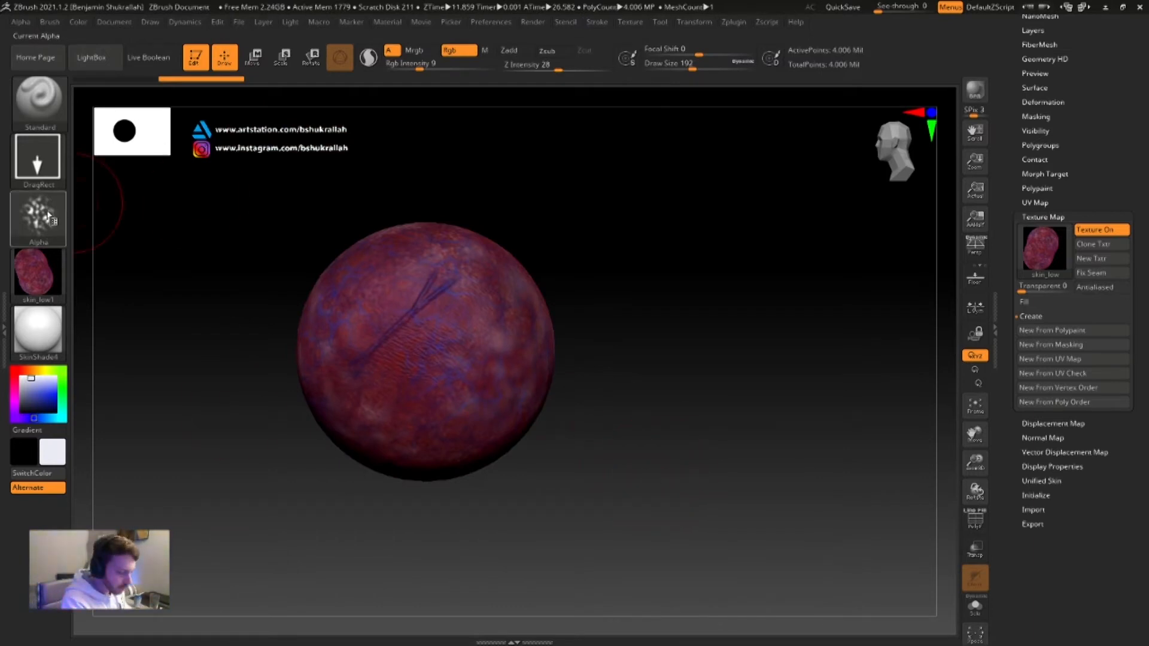
Turn off the brush texture and the sphere's texture map so that the polypaint can be edited again
left_click(27, 278)
left_click(36, 275)
left_click(108, 291)
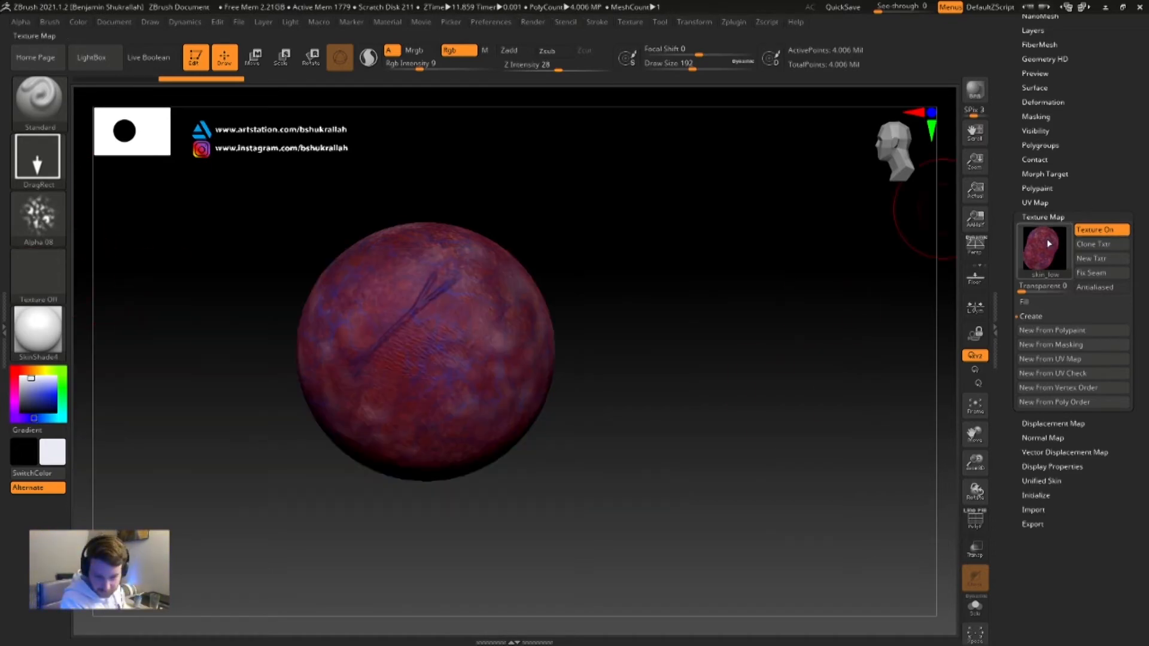
left_click(1044, 242)
left_click(457, 257)
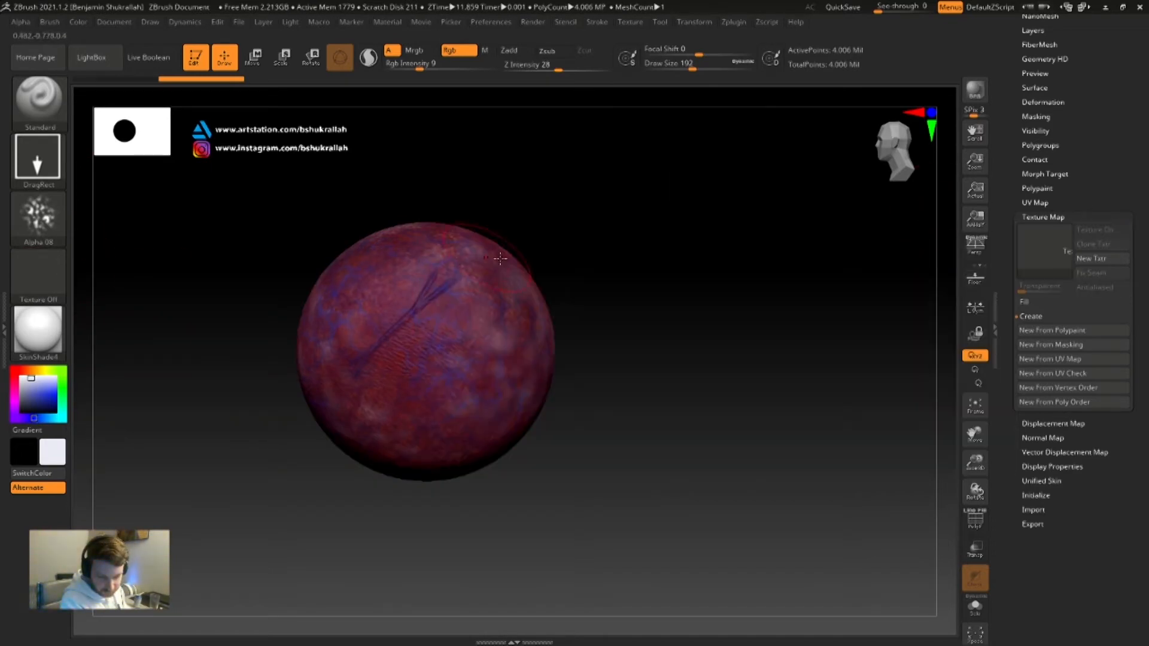
Set the brush stroke to Color Spray and its alpha to Alpha 07
left_click(39, 165)
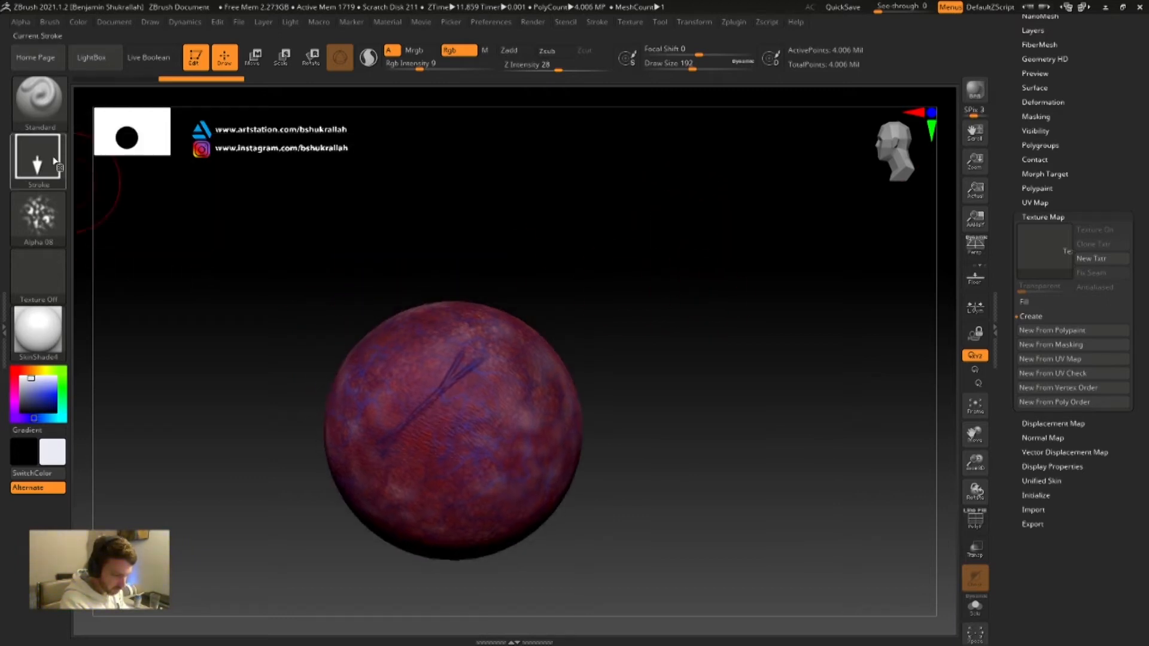
left_click(48, 183)
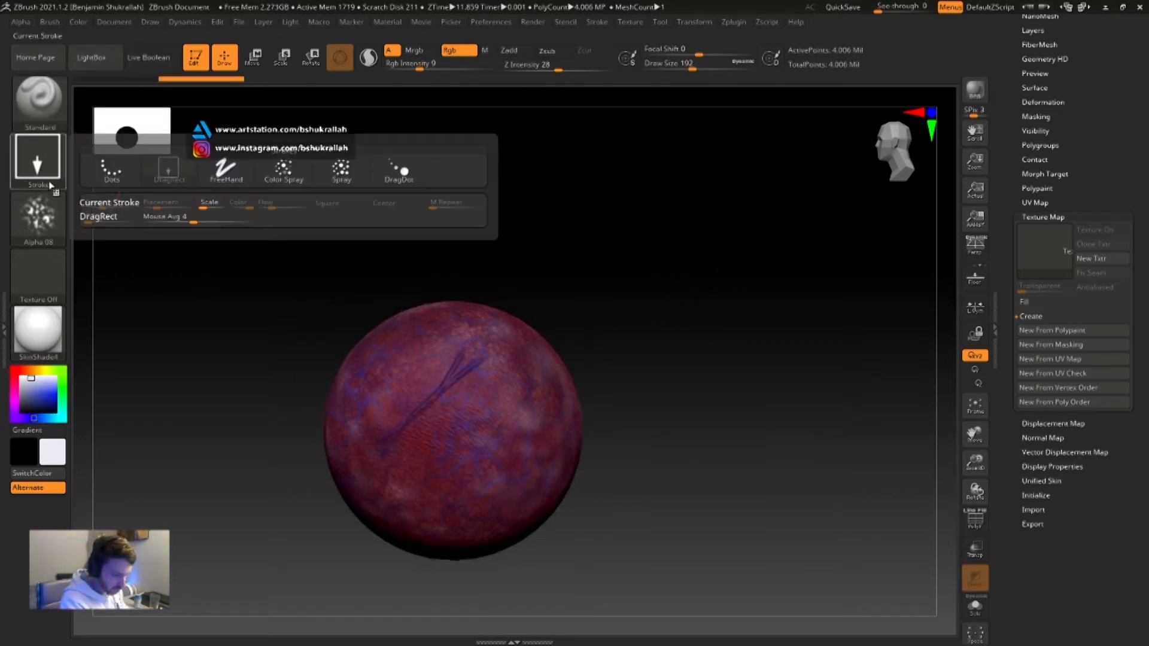
left_click(283, 170)
left_click(39, 227)
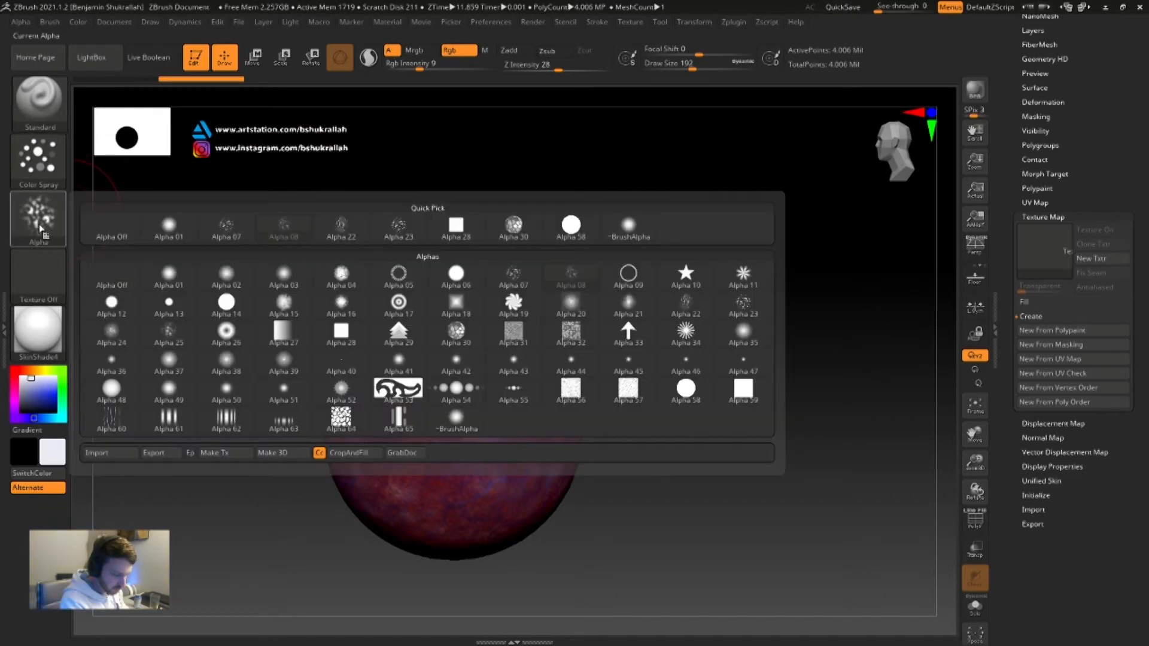
left_click(225, 226)
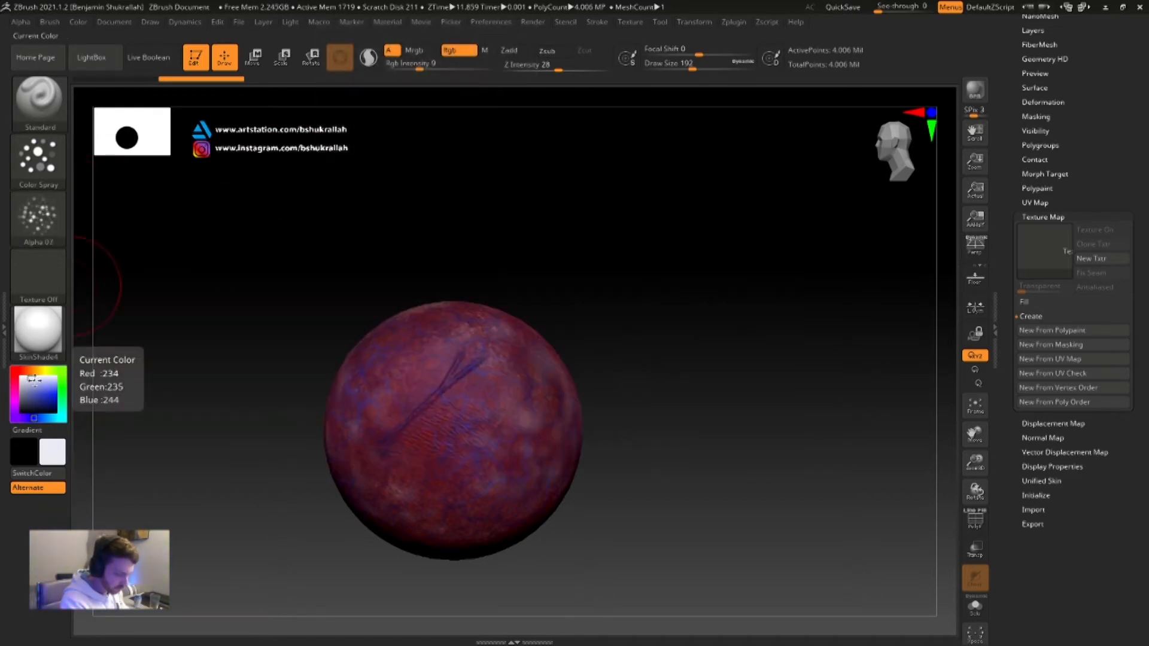
Choose a light peach skin colour and set the Rgb Intensity to 15
left_click(30, 369)
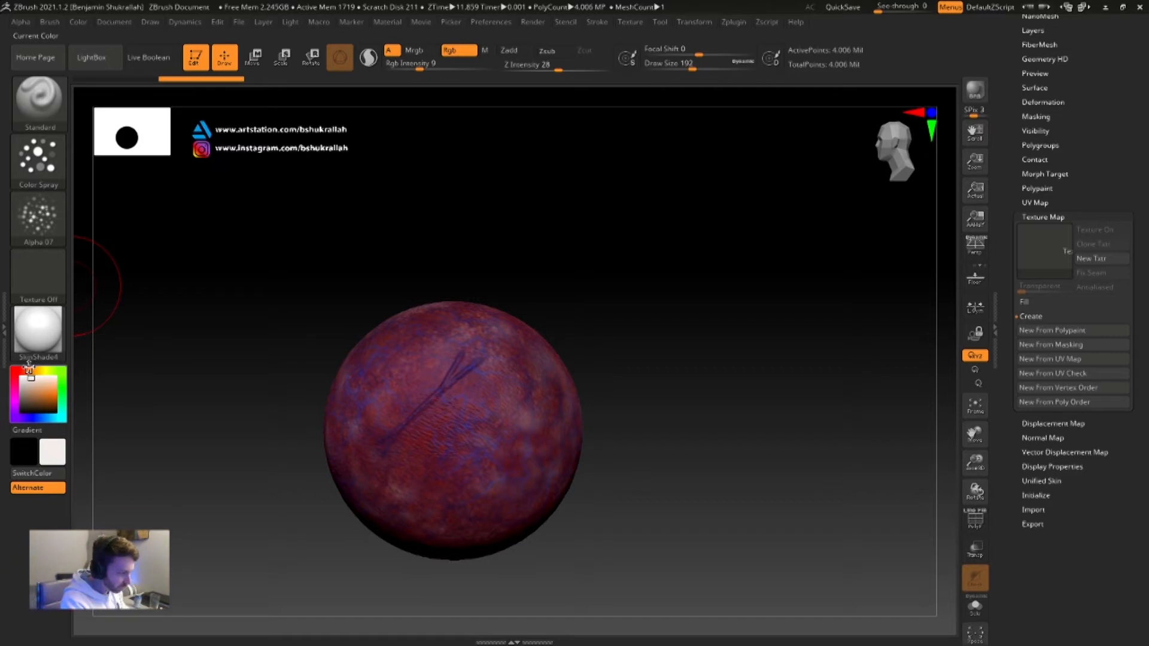
left_click(35, 383)
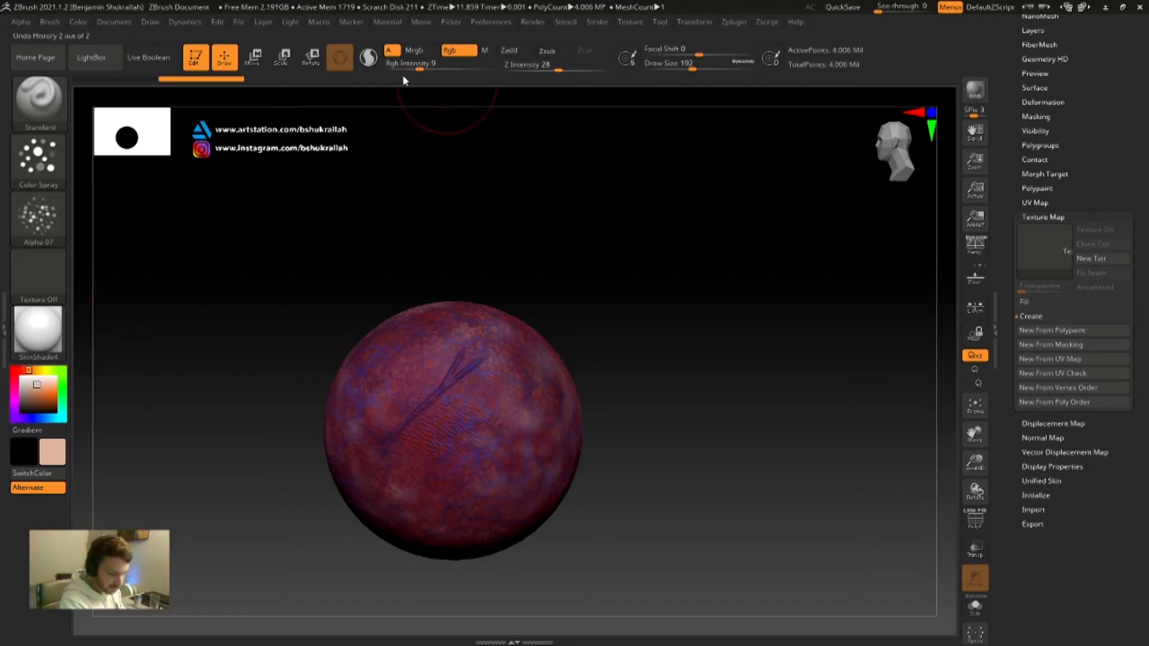
left_click(422, 68)
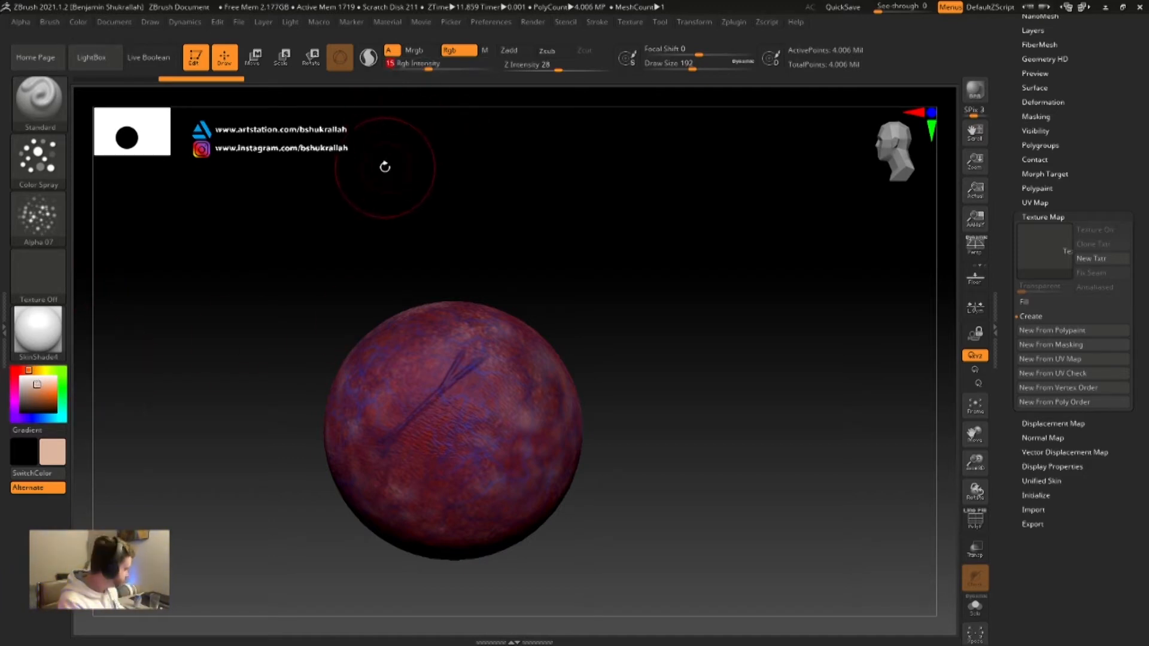
Spray a thin first layer of light peach over the sphere's red and blue underlayer on several sides
left_click_drag(384, 167, 432, 441)
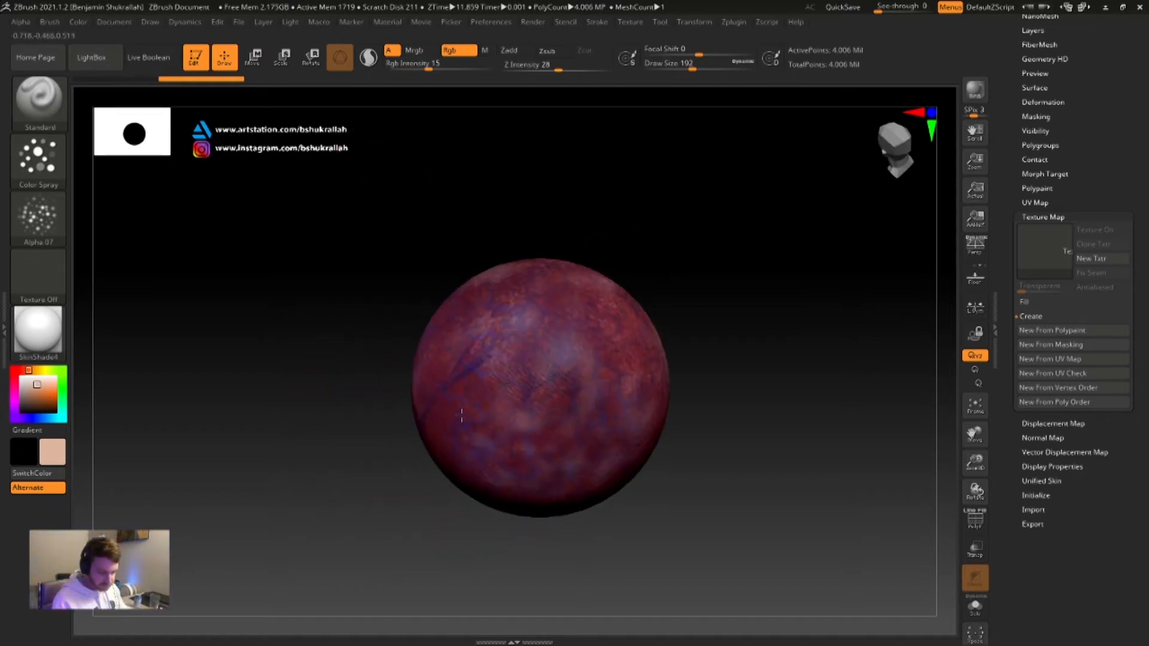
mouse_move(474, 424)
left_mouse_down()
mouse_move(525, 372)
mouse_move(577, 395)
left_mouse_up()
mouse_move(488, 301)
left_mouse_down()
mouse_move(542, 309)
mouse_move(610, 352)
left_mouse_up()
left_click_drag(757, 218, 679, 282)
mouse_move(731, 240)
left_mouse_down()
mouse_move(598, 294)
mouse_move(574, 258)
mouse_move(646, 305)
mouse_move(646, 373)
left_mouse_up()
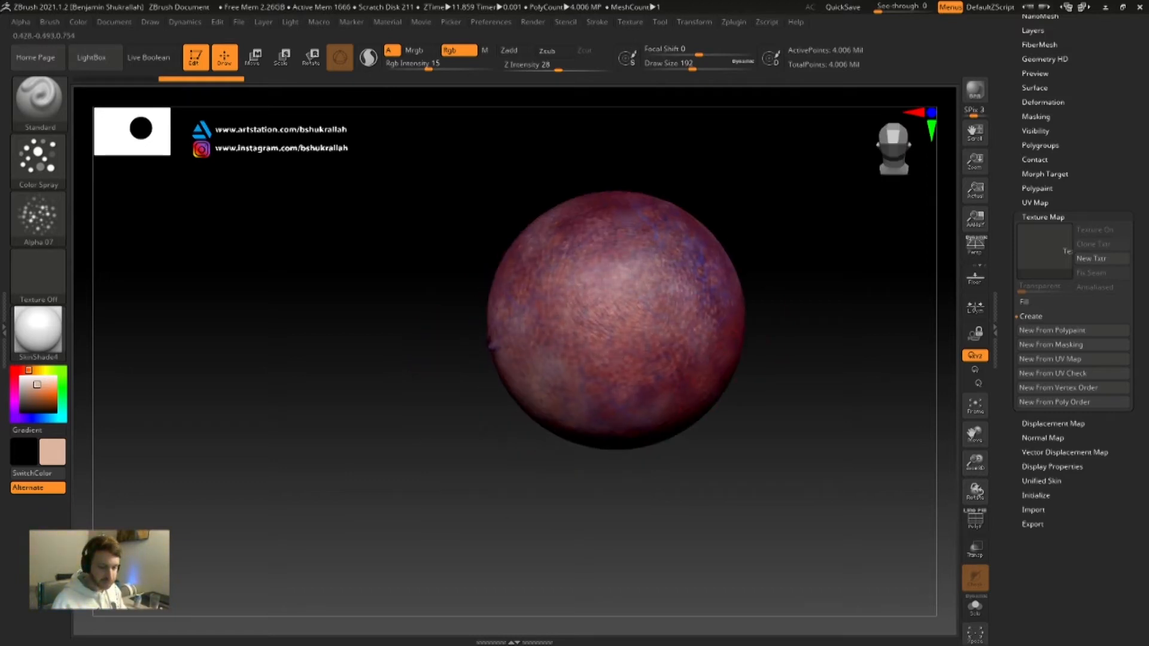
left_click_drag(797, 326, 450, 274, "alt")
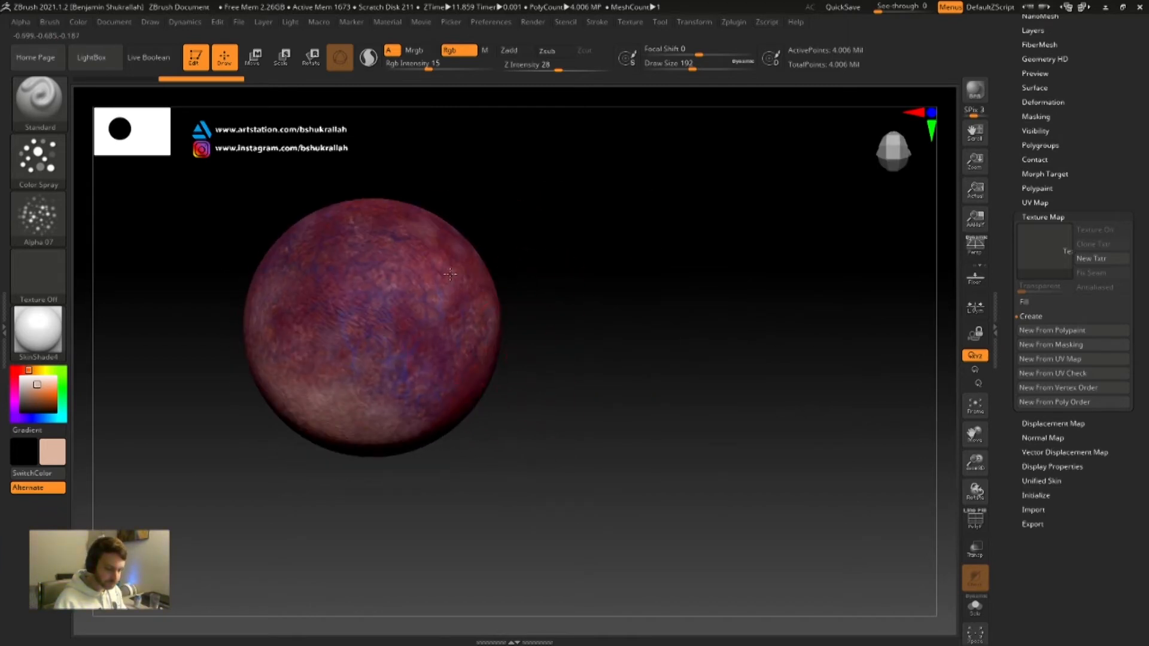
mouse_move(336, 301)
left_mouse_down()
mouse_move(359, 252)
mouse_move(299, 281)
mouse_move(347, 323)
left_mouse_up()
left_click_drag(513, 331, 551, 248)
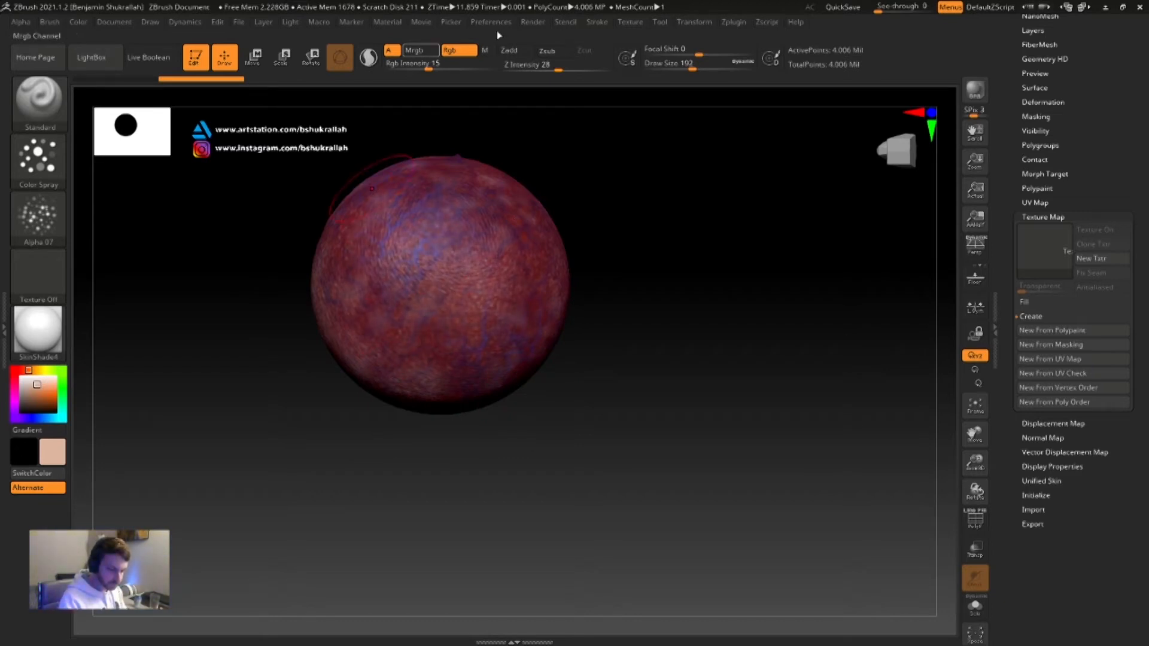
Set the Rgb Intensity to 23 and spray a denser peach coat around the crease and the neighbouring sides
left_click(424, 64)
left_click_drag(423, 64, 443, 64)
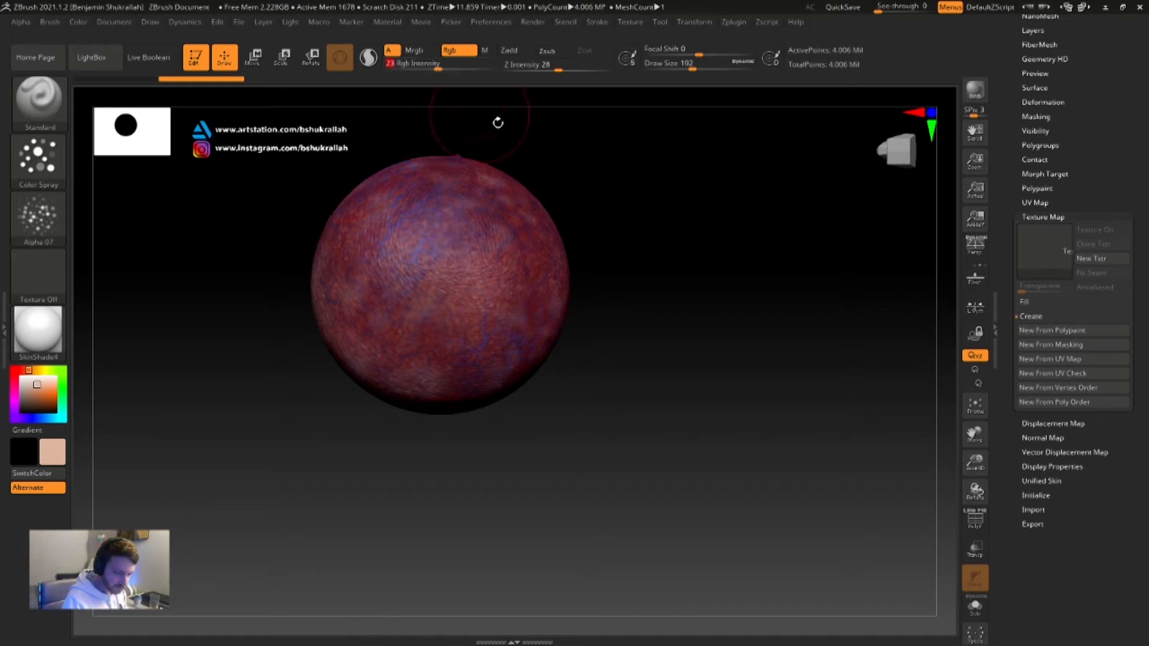
left_click_drag(483, 116, 466, 211)
mouse_move(347, 312)
left_mouse_down()
mouse_move(413, 201)
mouse_move(382, 178)
mouse_move(418, 152)
left_mouse_up()
left_click_drag(422, 215, 383, 313)
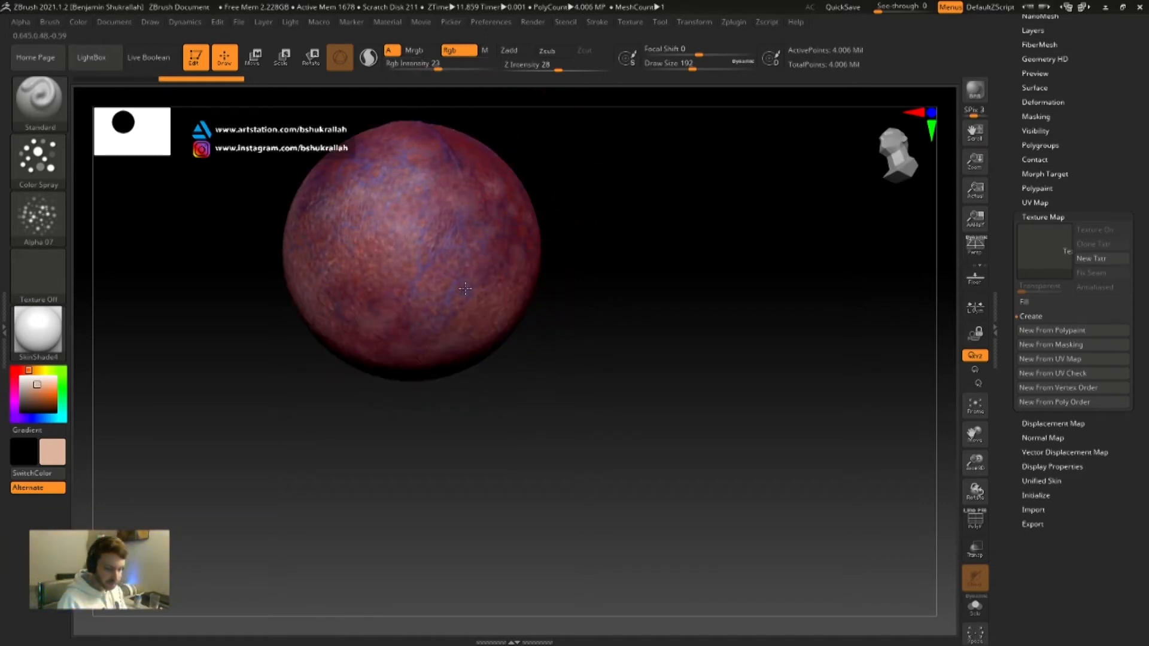
left_click_drag(551, 275, 585, 364)
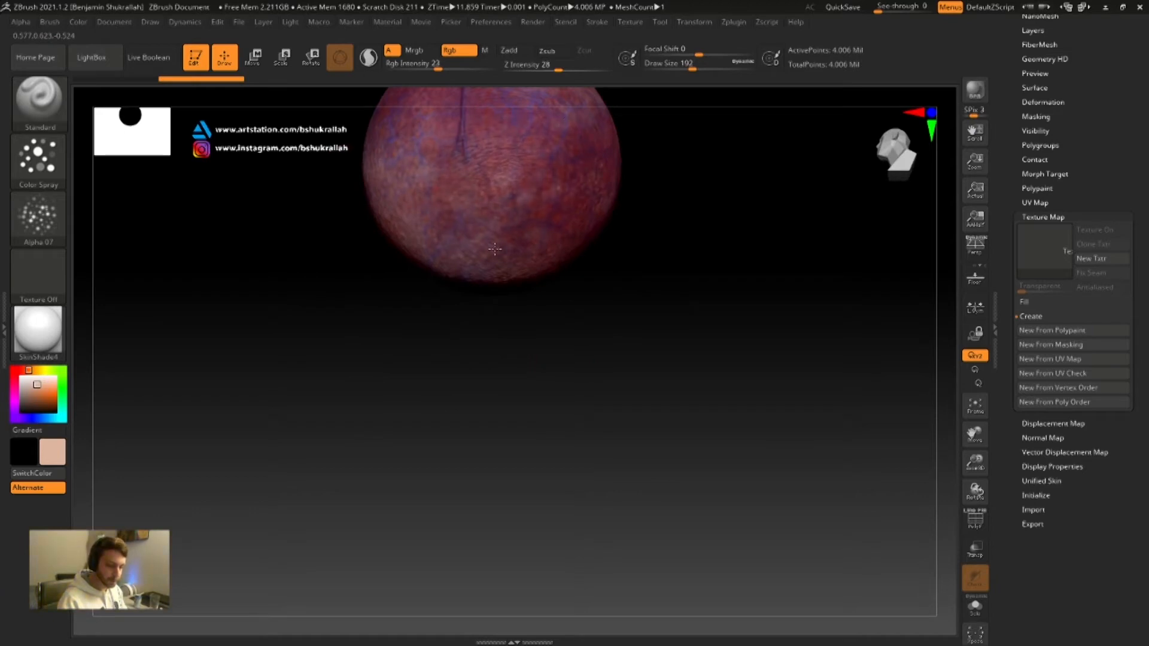
left_click_drag(614, 162, 606, 419)
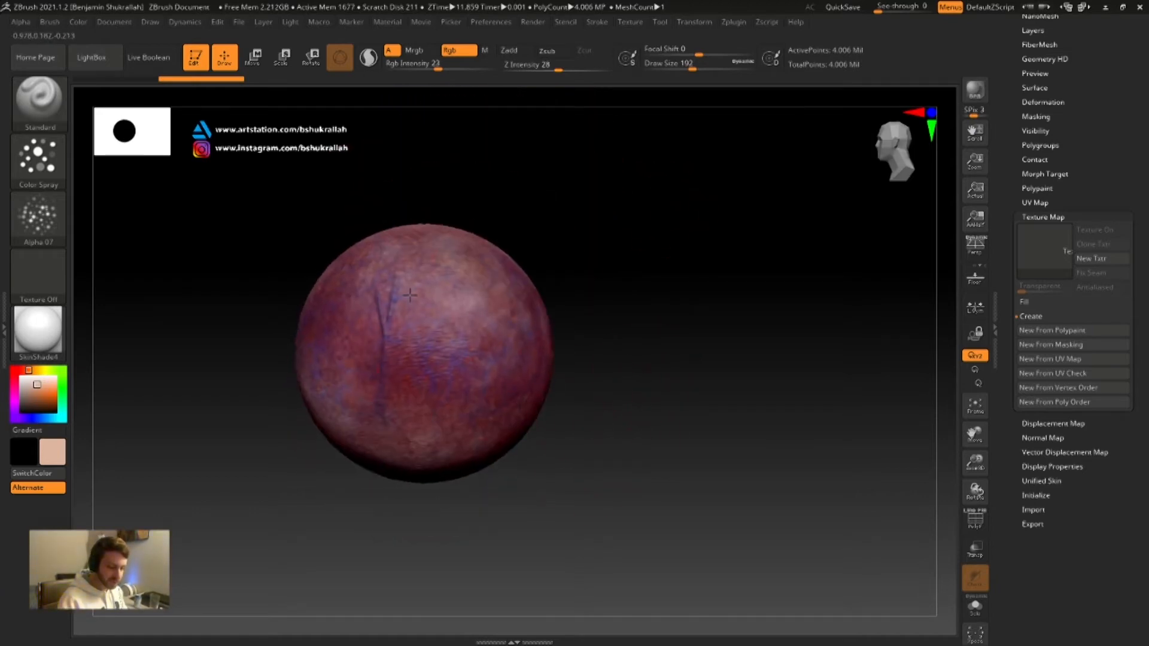
left_click_drag(371, 459, 413, 463)
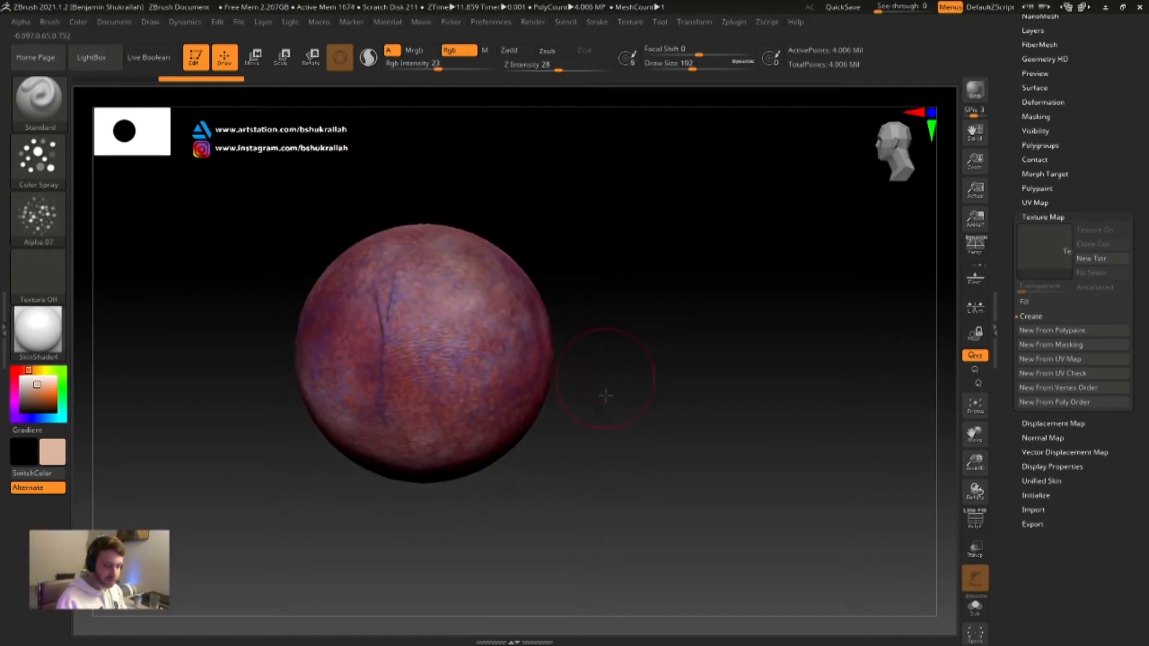
Build up the light peach overlayer across the remaining dark red and blue areas all around the sphere
left_click_drag(610, 382, 531, 295)
left_click_drag(475, 431, 539, 390)
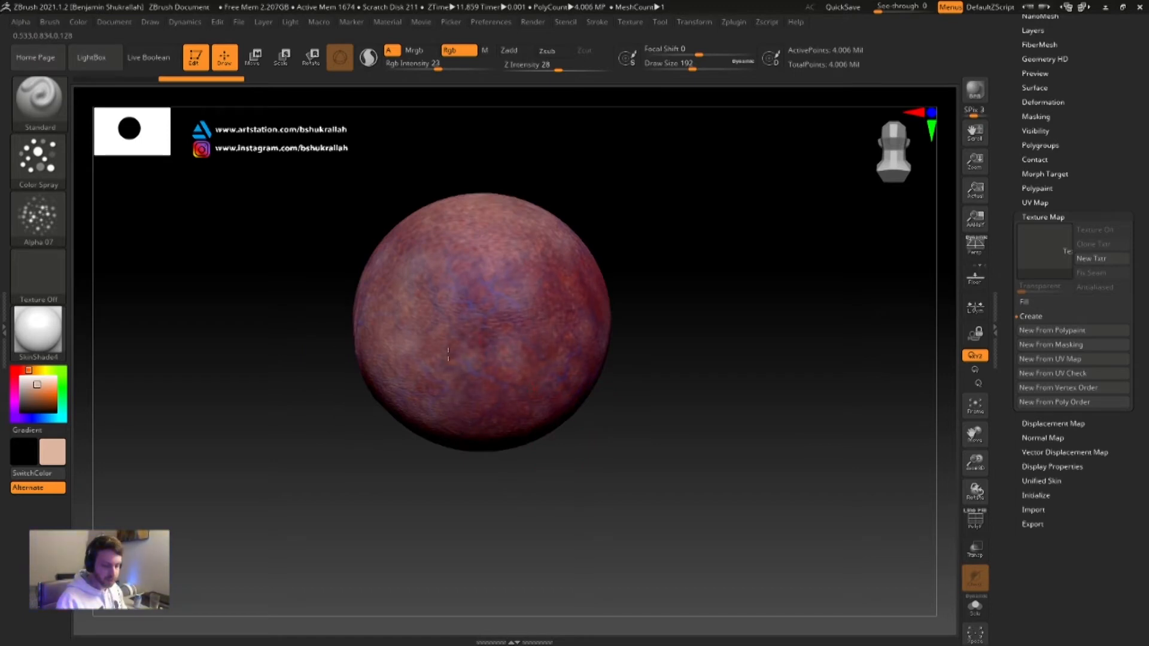
left_click_drag(579, 226, 688, 234)
mouse_move(448, 301)
left_mouse_down()
mouse_move(431, 313)
mouse_move(422, 290)
left_mouse_up()
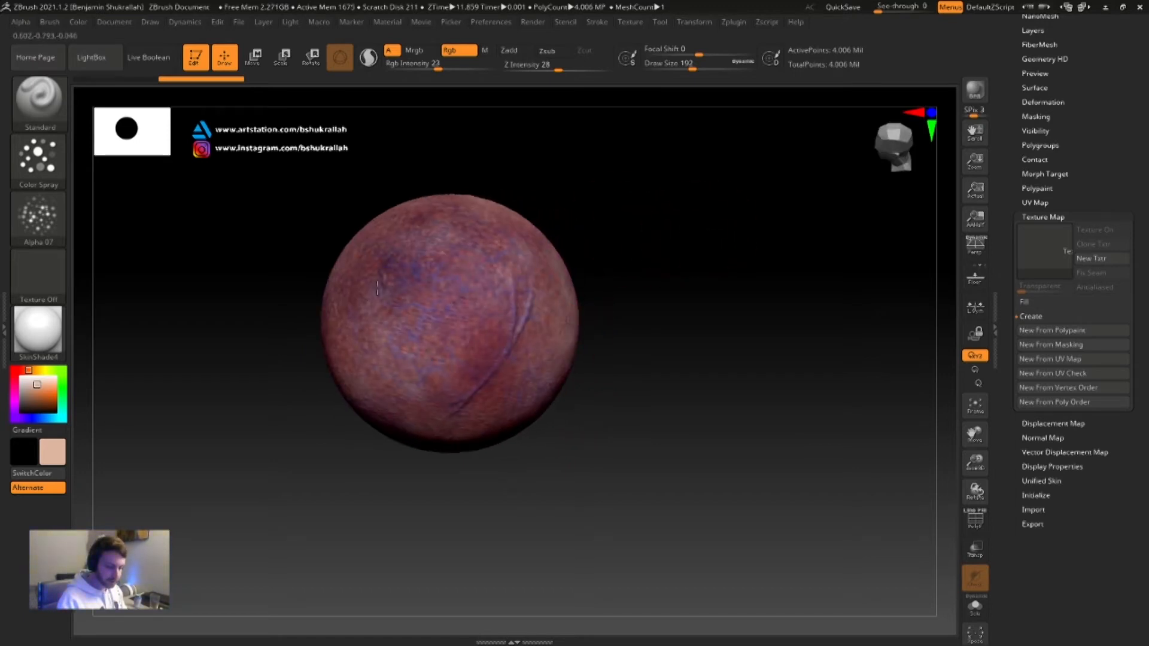
left_click_drag(630, 283, 647, 354)
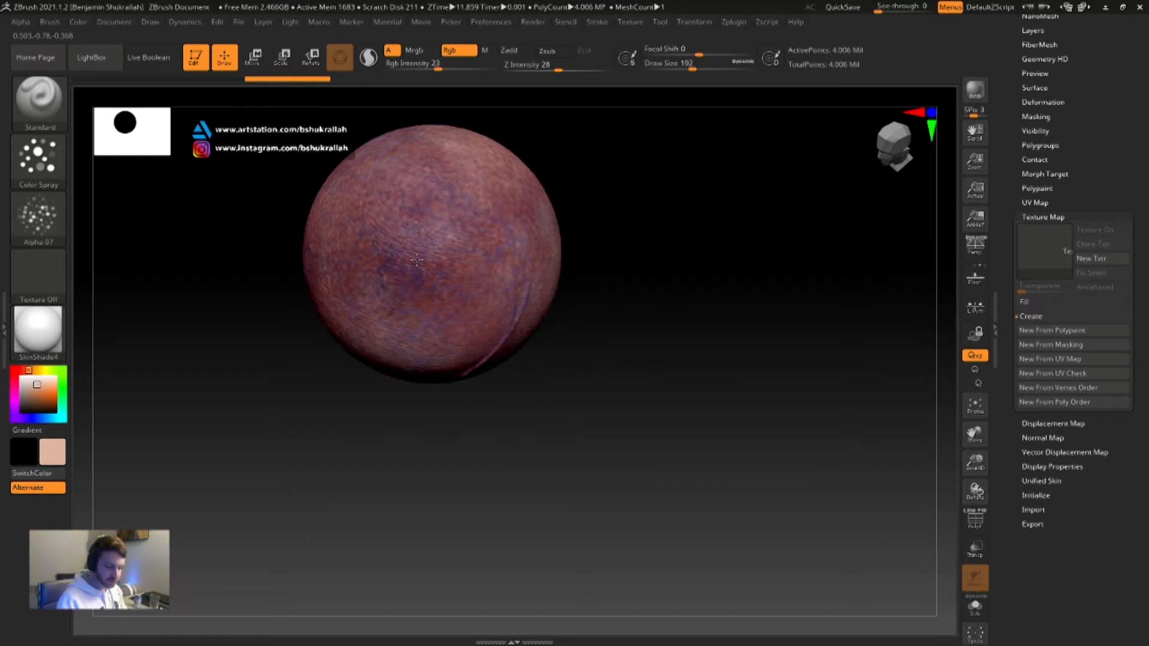
left_click_drag(417, 261, 389, 239)
mouse_move(620, 235)
left_mouse_down()
mouse_move(608, 389)
mouse_move(552, 426)
left_mouse_up()
mouse_move(326, 225)
left_mouse_down()
mouse_move(314, 276)
mouse_move(337, 318)
left_mouse_up()
left_click_drag(523, 246, 516, 377)
left_click_drag(346, 299, 370, 328)
mouse_move(383, 274)
left_mouse_down()
mouse_move(436, 270)
mouse_move(454, 245)
left_mouse_up()
mouse_move(347, 234)
left_mouse_down()
mouse_move(317, 202)
mouse_move(289, 218)
left_mouse_up()
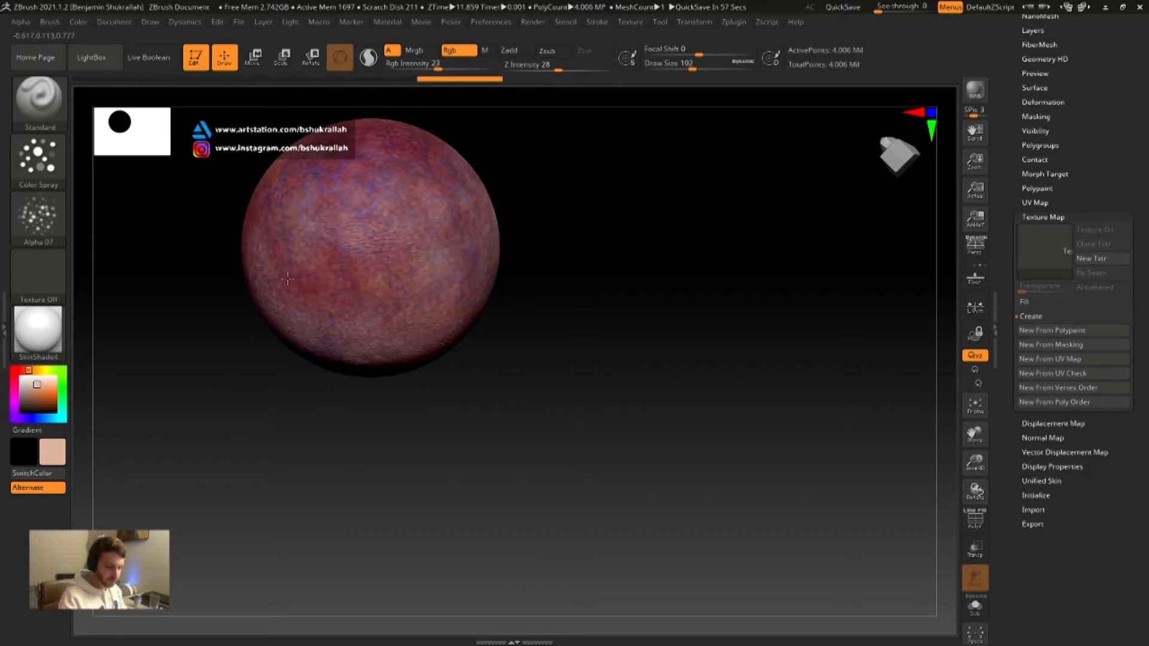
left_click_drag(534, 263, 527, 407)
mouse_move(402, 341)
left_mouse_down()
mouse_move(371, 335)
mouse_move(318, 367)
mouse_move(380, 293)
left_mouse_up()
left_click_drag(441, 253, 442, 297)
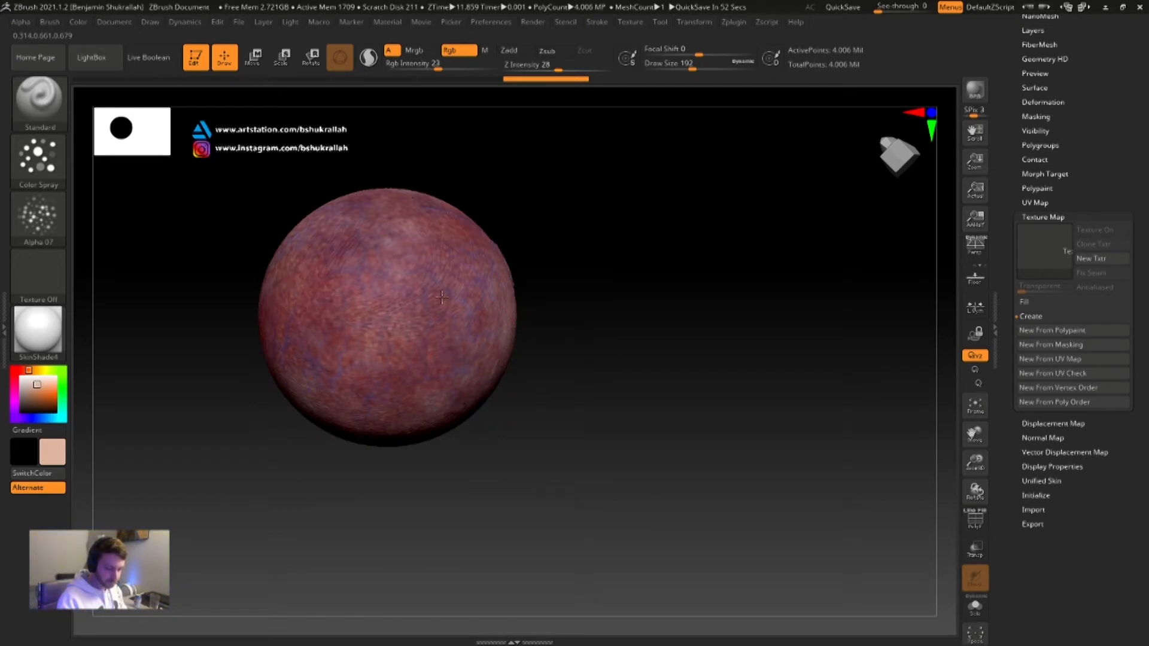
left_click_drag(562, 234, 580, 341)
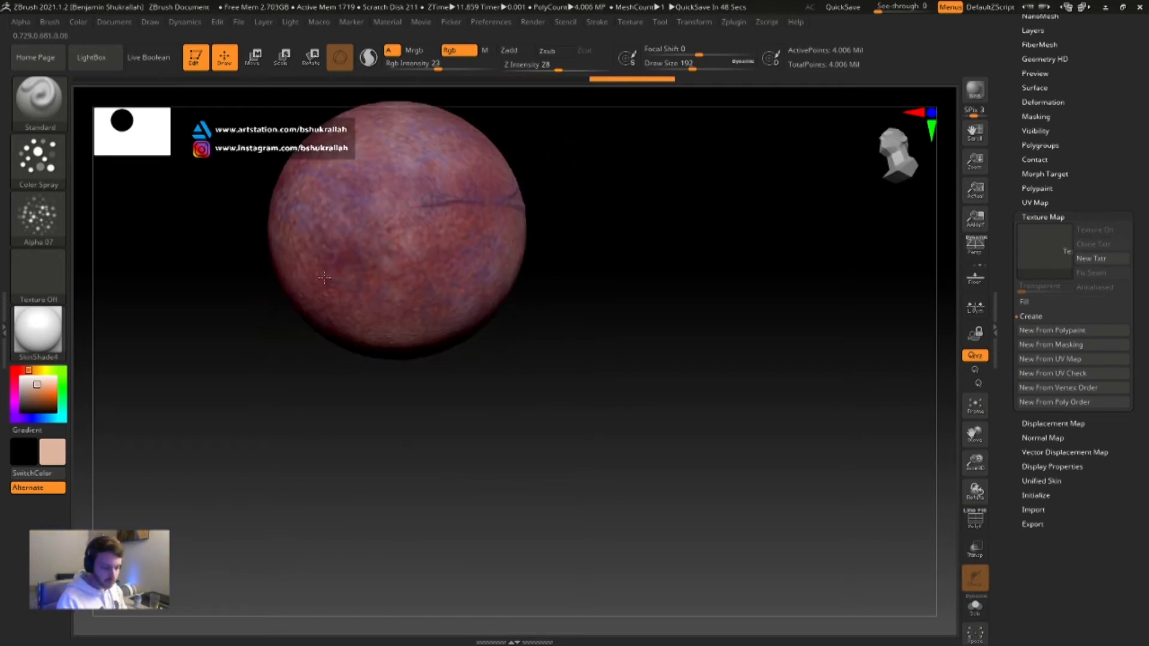
left_click_drag(305, 263, 366, 197)
left_click_drag(586, 255, 590, 329, "alt")
mouse_move(405, 310)
left_mouse_down()
mouse_move(292, 297)
mouse_move(287, 311)
left_mouse_up()
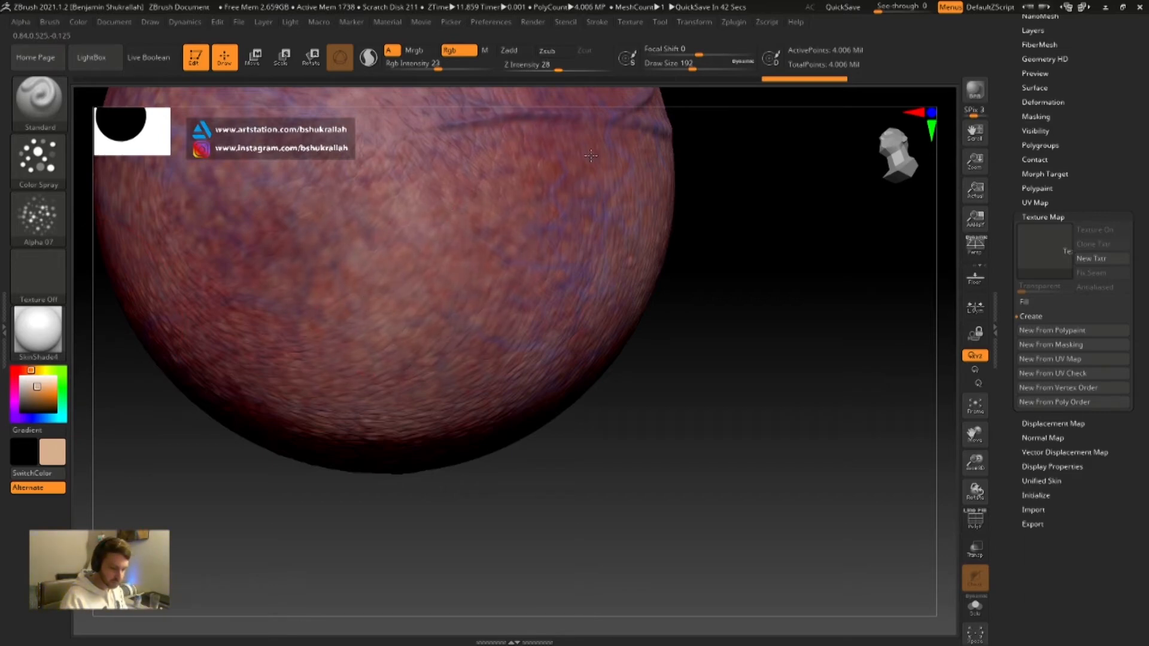
Spray a warmer tan skin tone over every side of the sphere to soften the red and blue mottling
key("f")
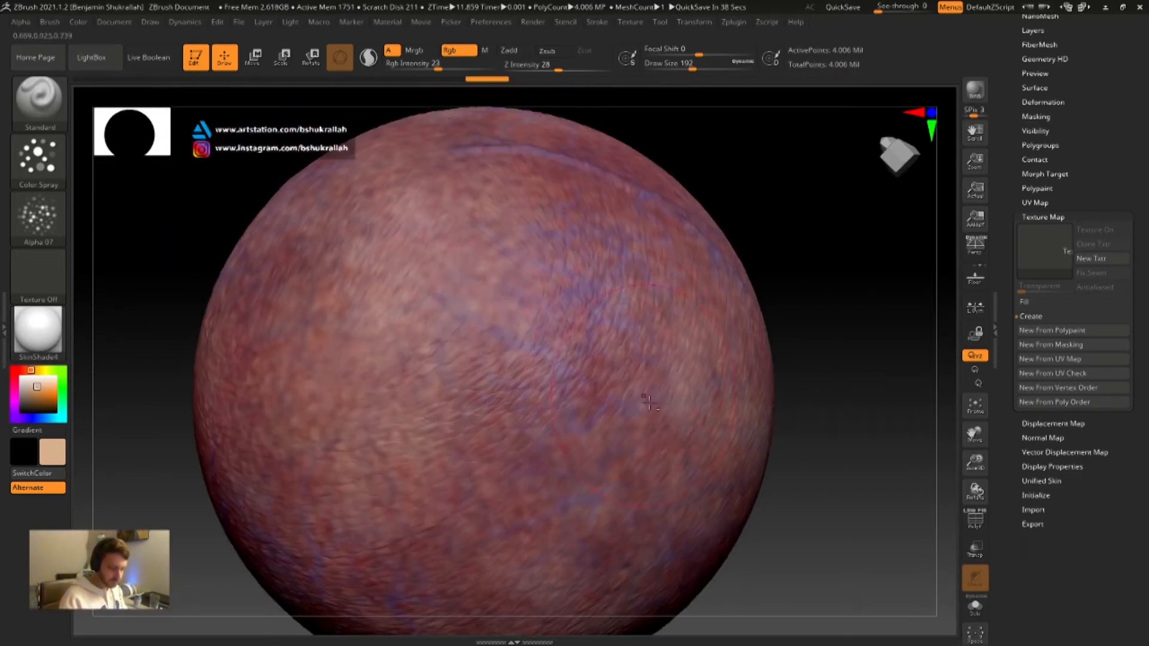
mouse_move(527, 407)
left_mouse_down()
mouse_move(577, 367)
mouse_move(498, 400)
left_mouse_up()
mouse_move(842, 397)
left_mouse_down("alt")
mouse_move(854, 387)
mouse_move(819, 307)
mouse_move(840, 288)
left_mouse_up("alt")
mouse_move(503, 387)
left_mouse_down()
mouse_move(518, 361)
mouse_move(497, 335)
mouse_move(423, 389)
mouse_move(400, 377)
mouse_move(436, 296)
left_mouse_up()
left_click_drag(697, 361, 628, 364)
mouse_move(511, 333)
left_mouse_down()
mouse_move(489, 374)
mouse_move(472, 278)
left_mouse_up()
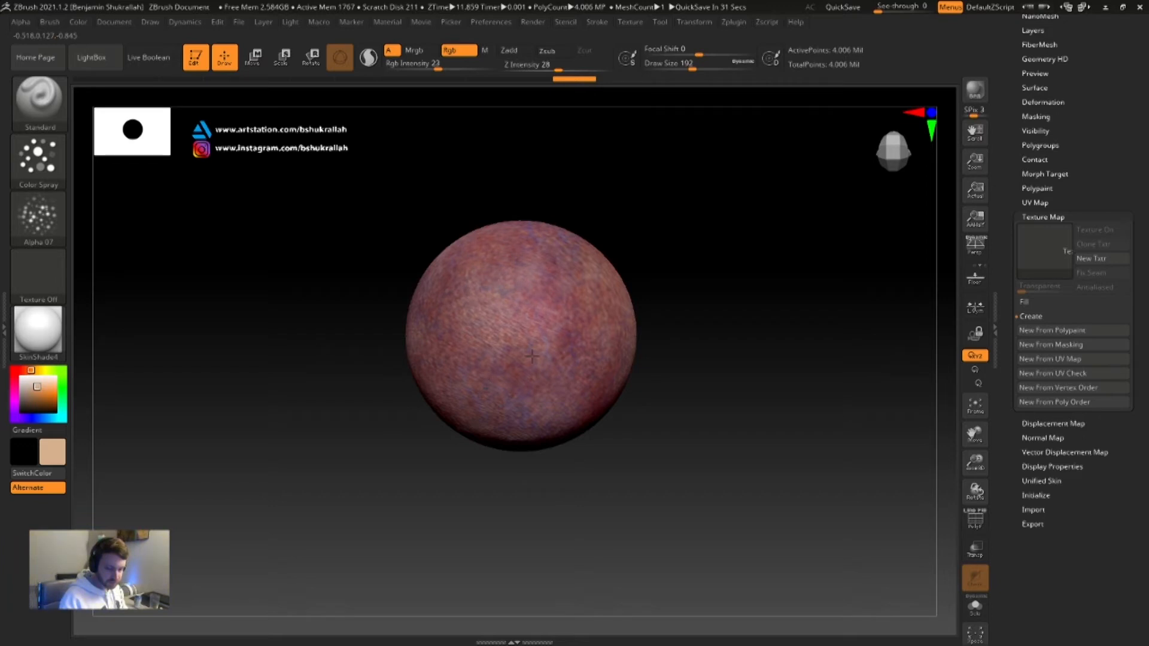
left_click_drag(562, 290, 593, 269)
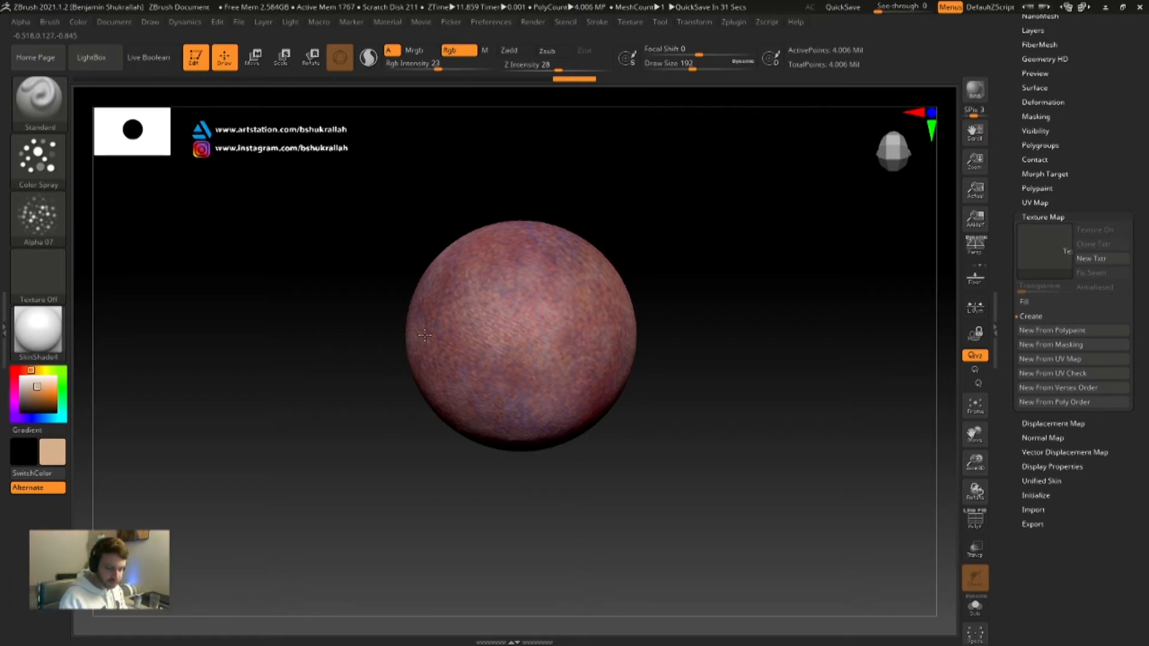
left_click_drag(697, 362, 634, 407)
left_click_drag(419, 379, 485, 293)
mouse_move(658, 383)
left_mouse_down("alt")
mouse_move(658, 472)
mouse_move(772, 335)
left_mouse_up("alt")
left_click_drag(263, 311, 323, 347)
left_click_drag(573, 308, 836, 269, "alt")
left_click_drag(383, 263, 422, 197)
mouse_move(754, 311)
left_mouse_down()
mouse_move(820, 335)
mouse_move(718, 407)
left_mouse_up()
left_click_drag(252, 296, 224, 368)
left_click_drag(194, 487, 287, 407)
mouse_move(478, 387)
left_mouse_down("alt")
mouse_move(731, 341)
mouse_move(707, 412)
left_mouse_up("alt")
left_click_drag(754, 342, 568, 413, "alt")
left_click_drag(257, 455, 335, 335)
left_click_drag(599, 418, 635, 341)
left_click_drag(455, 383, 315, 473)
left_click_drag(670, 371, 736, 413)
left_click_drag(383, 341, 491, 442)
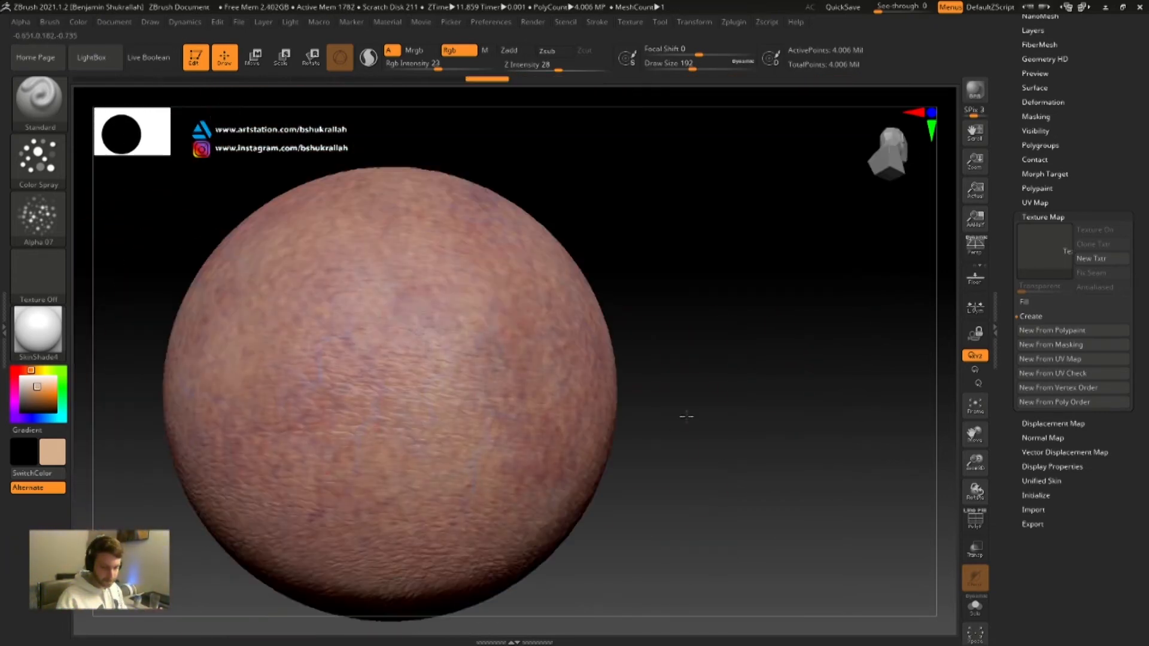
left_click_drag(687, 415, 742, 359)
left_click_drag(348, 371, 508, 383)
Choose a paler skin colour, set the Draw Size to 338, and spray it broadly over the sphere
left_click(34, 384)
left_click_drag(514, 335, 575, 467)
left_click_drag(693, 69, 707, 68)
left_click_drag(718, 311, 742, 216, "alt")
left_click_drag(365, 209, 413, 263)
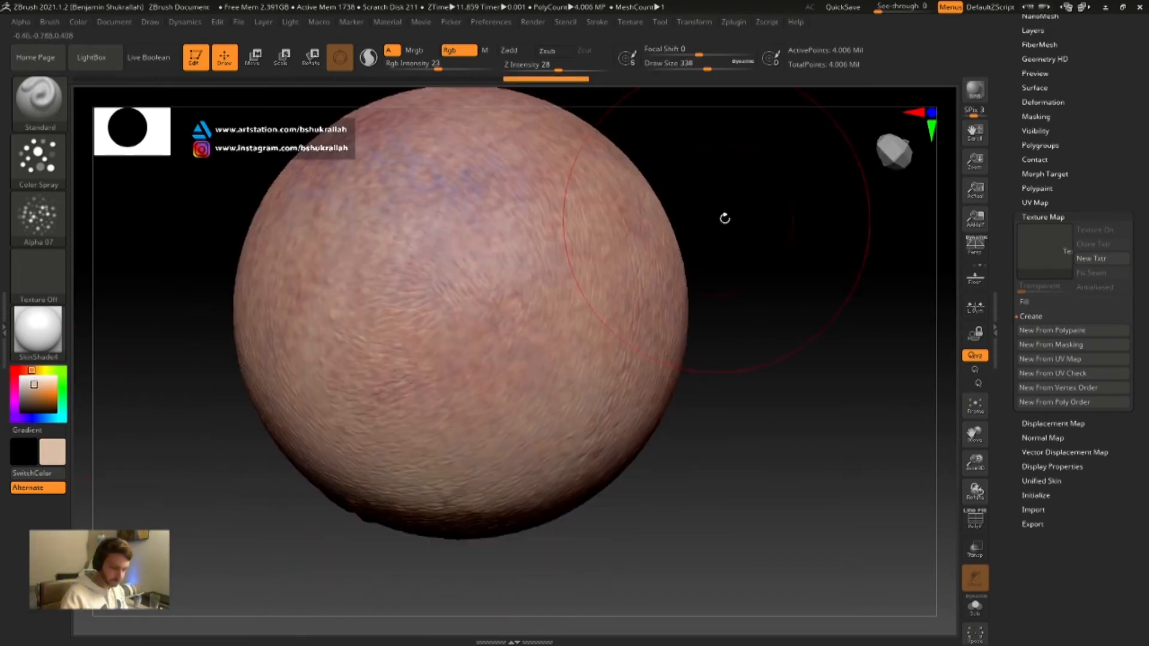
left_click_drag(726, 218, 616, 400, "alt")
left_click_drag(240, 371, 347, 479)
left_click_drag(449, 345, 360, 389)
mouse_move(646, 491)
left_mouse_down("alt")
mouse_move(702, 243)
mouse_move(692, 426)
left_mouse_up("alt")
Set the Draw Size to 257 and the Z Intensity to 33, and even out the pale skin tone around the sphere
left_click_drag(707, 68, 700, 69)
left_click_drag(559, 69, 562, 69)
left_click_drag(323, 305, 365, 407)
left_click_drag(670, 419, 660, 204, "alt")
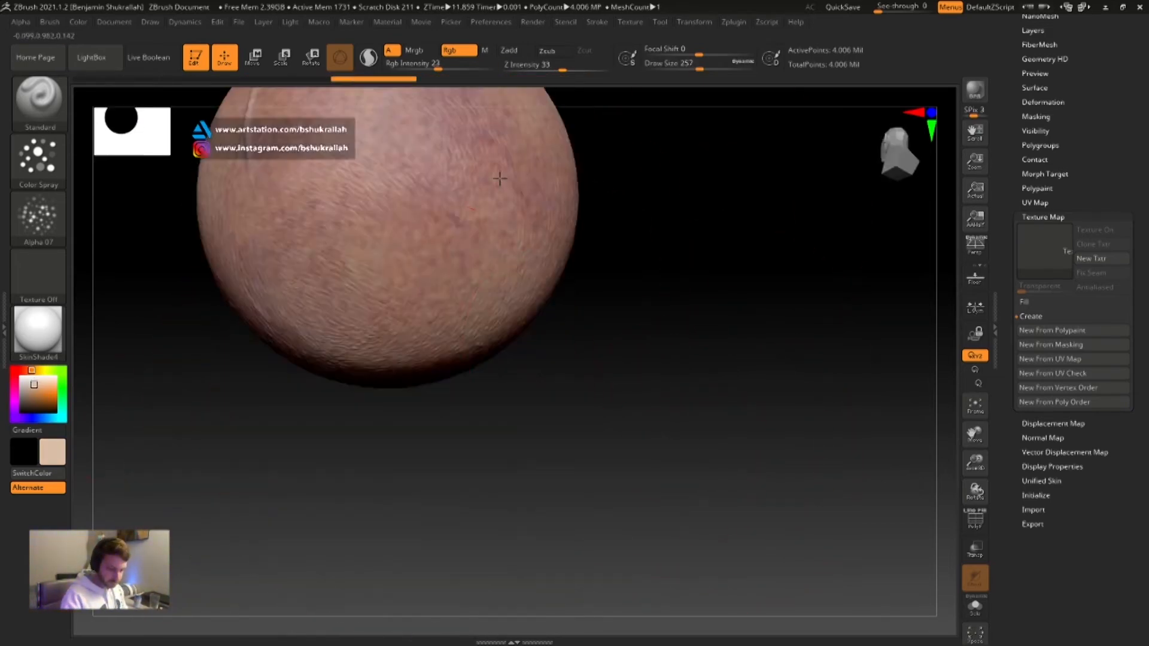
left_click_drag(665, 252, 736, 300)
left_click_drag(664, 240, 631, 371, "alt")
left_click_drag(620, 330, 585, 243, "alt")
left_click_drag(585, 243, 630, 347)
left_click_drag(353, 191, 413, 353)
mouse_move(567, 335)
left_mouse_down("alt")
mouse_move(644, 382)
mouse_move(648, 313)
left_mouse_up("alt")
mouse_move(649, 314)
left_mouse_down("alt")
mouse_move(648, 408)
mouse_move(762, 406)
left_mouse_up("alt")
mouse_move(763, 406)
left_mouse_down("alt")
mouse_move(648, 414)
mouse_move(706, 412)
left_mouse_up("alt")
left_click_drag(589, 407, 657, 412, "alt")
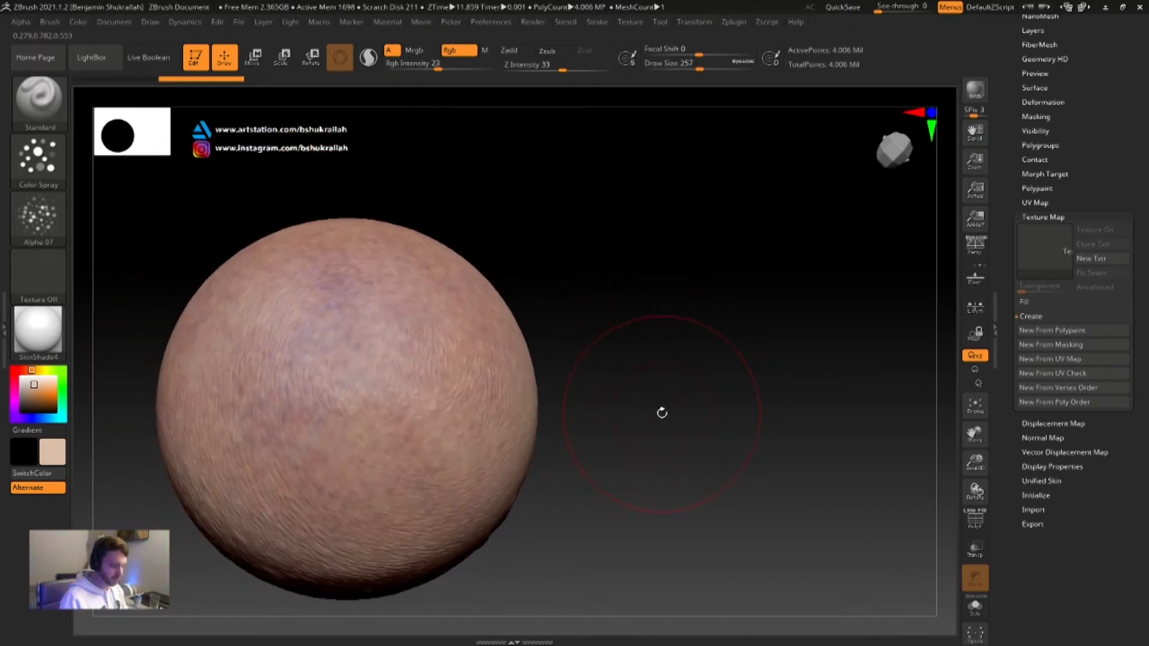
left_click_drag(641, 380, 669, 306)
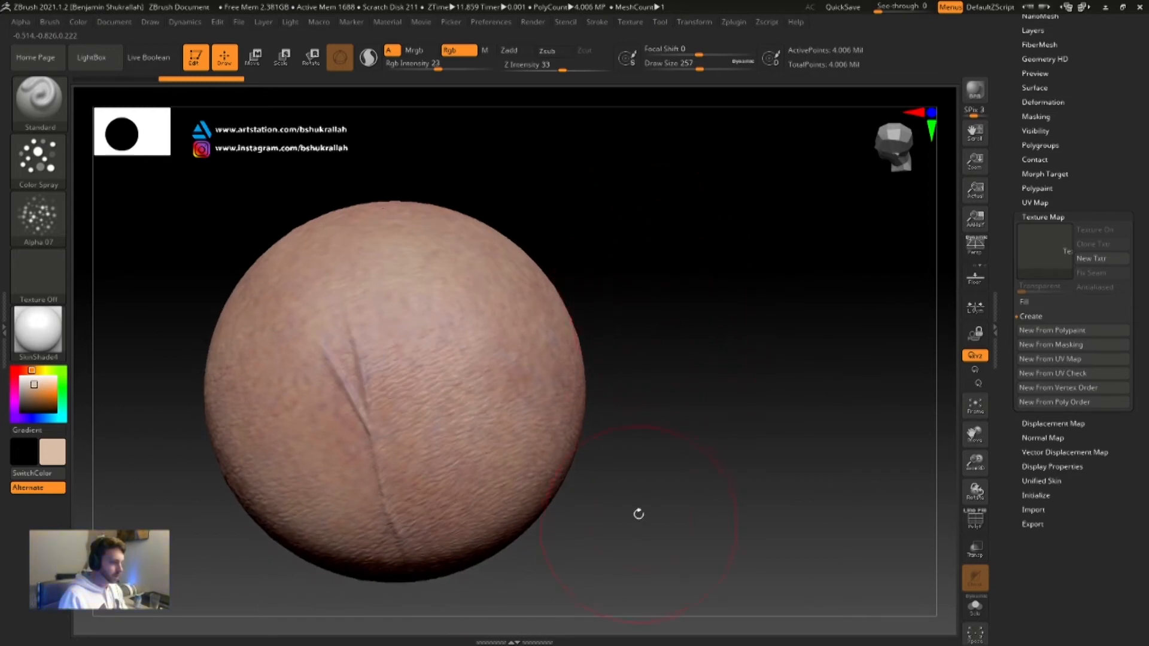
Set the Draw Size to 207 and touch up the skin colour around the crease, undoing the last two changes
key("s")
left_click_drag(645, 390, 640, 387)
left_click_drag(641, 387, 672, 333, "alt")
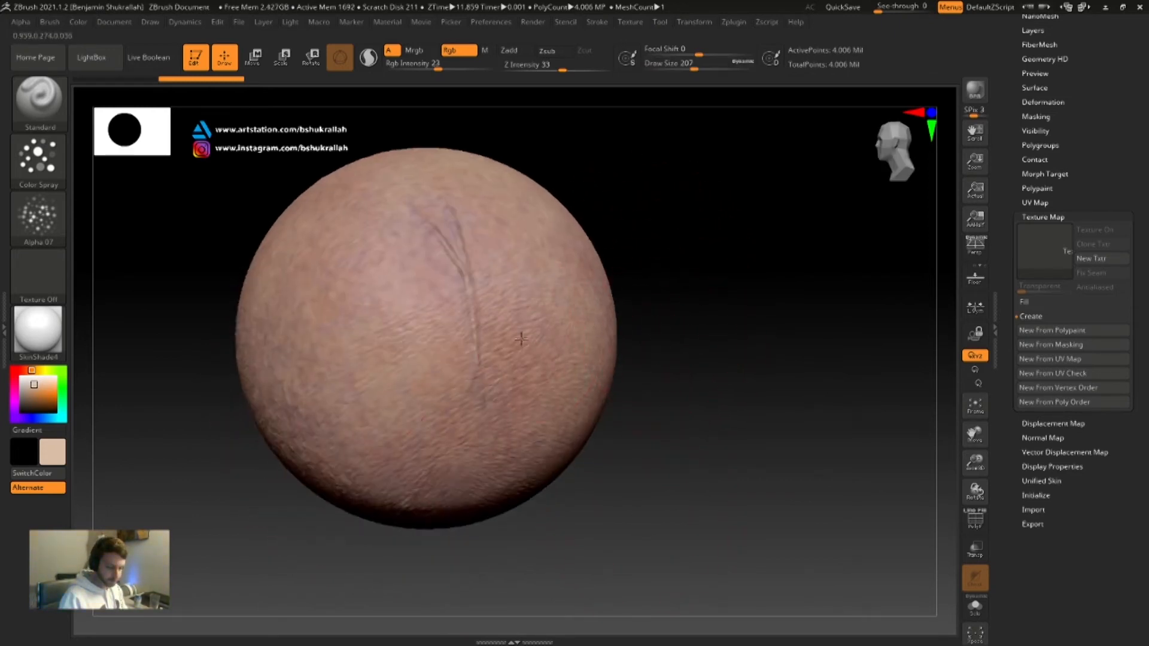
left_click_drag(444, 374, 472, 455)
left_click_drag(705, 370, 673, 428)
left_click_drag(535, 303, 415, 363)
mouse_move(804, 275)
left_mouse_down("alt")
mouse_move(721, 425)
mouse_move(614, 444)
left_mouse_up("alt")
key("ctrl+z")
key("ctrl+z")
mouse_move(807, 470)
left_mouse_down()
mouse_move(900, 439)
mouse_move(940, 452)
left_mouse_up()
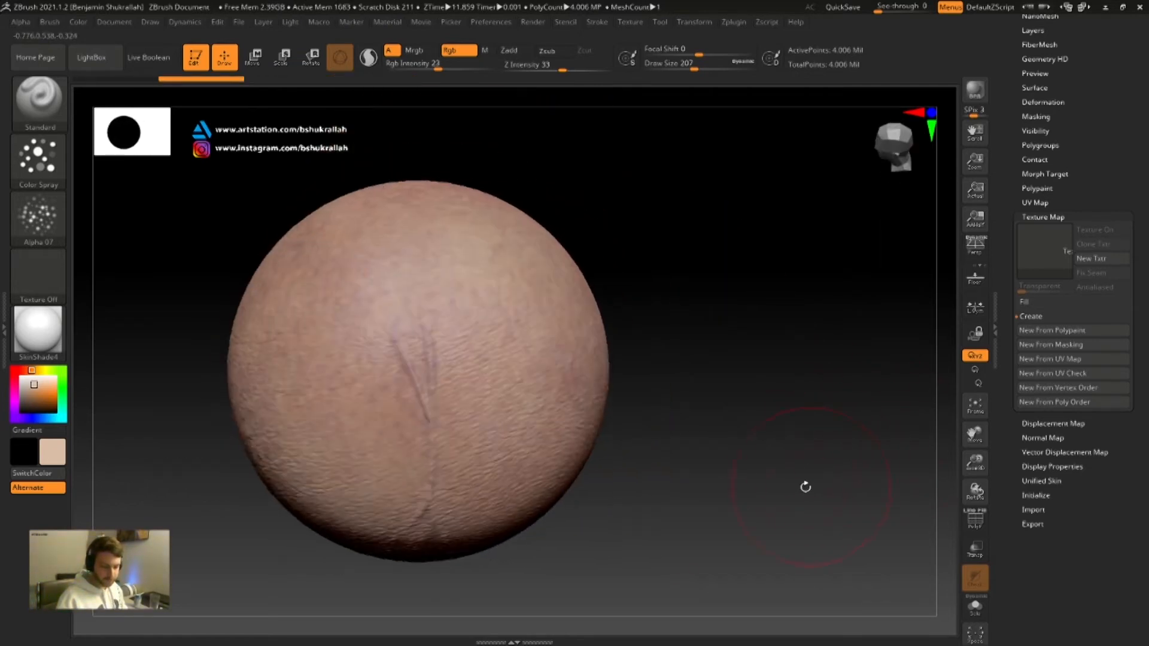
Generate a new texture map from the polypaint, cloned to the texture palette, and start exporting it as an image
left_click(1080, 330)
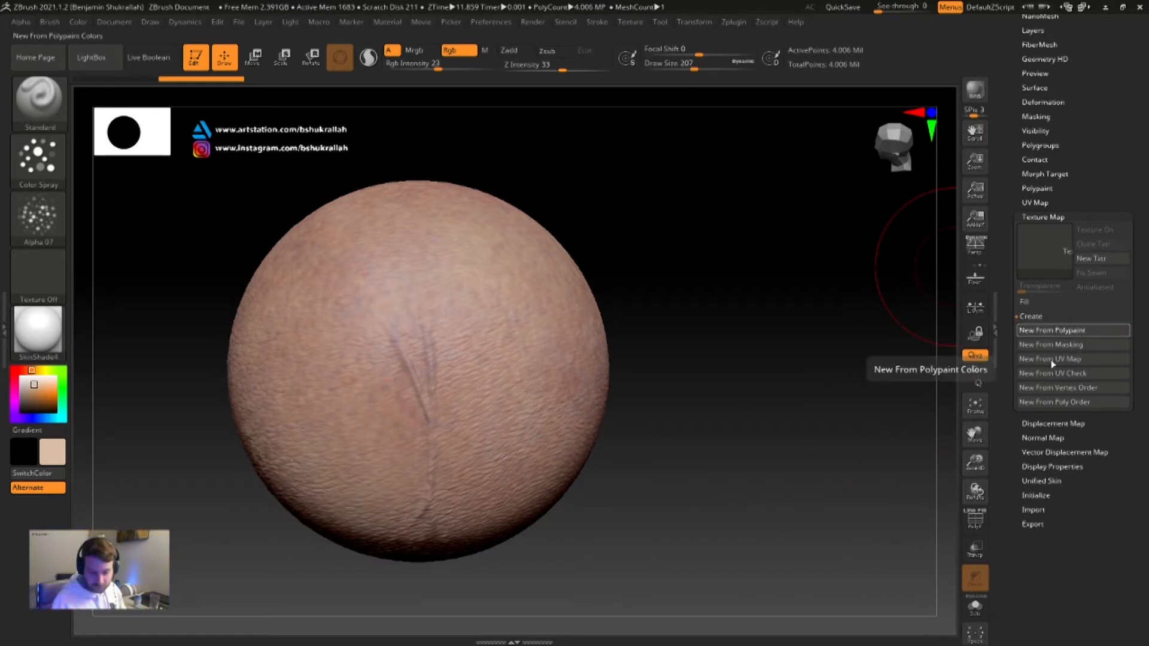
left_click(1104, 245)
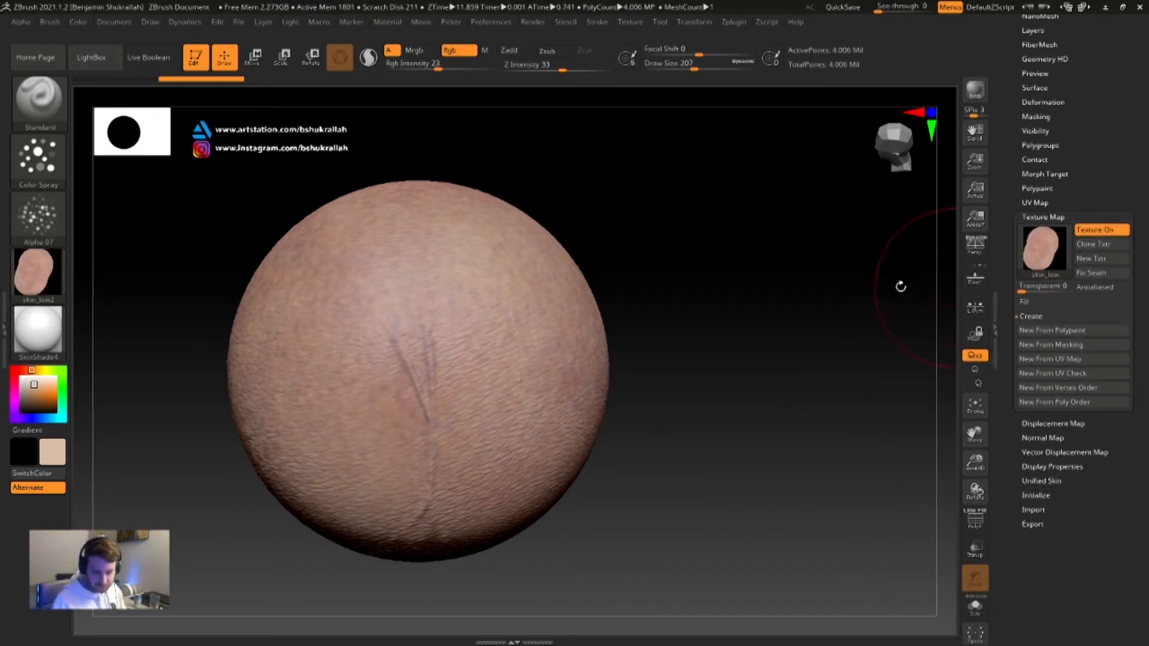
left_click(628, 23)
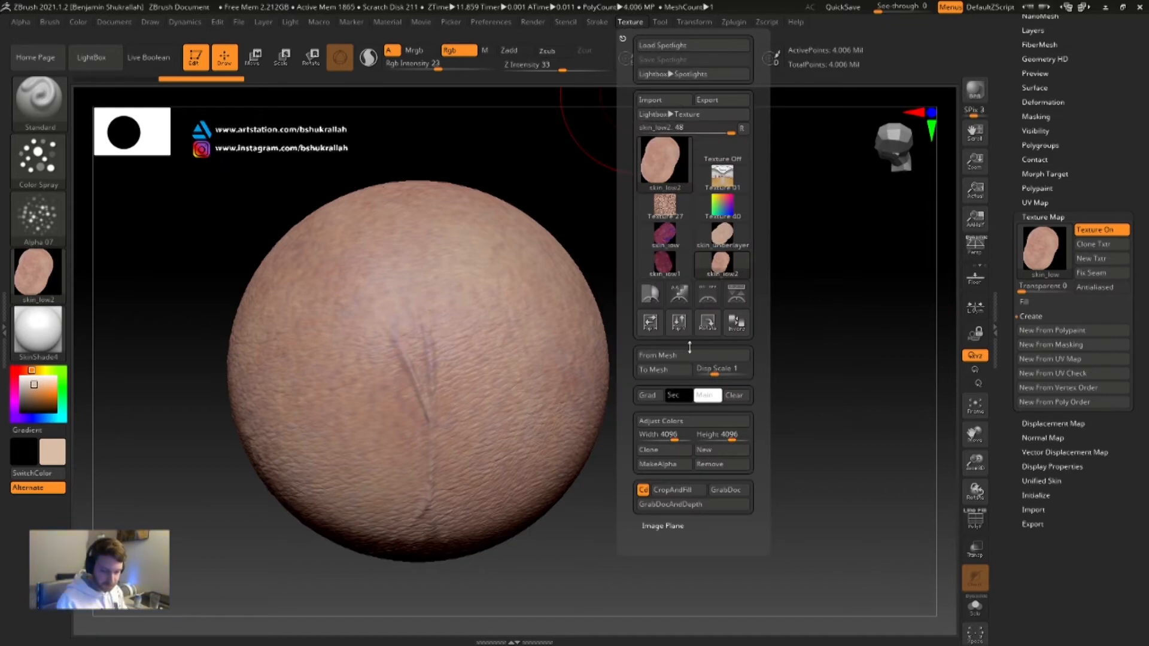
left_click(711, 99)
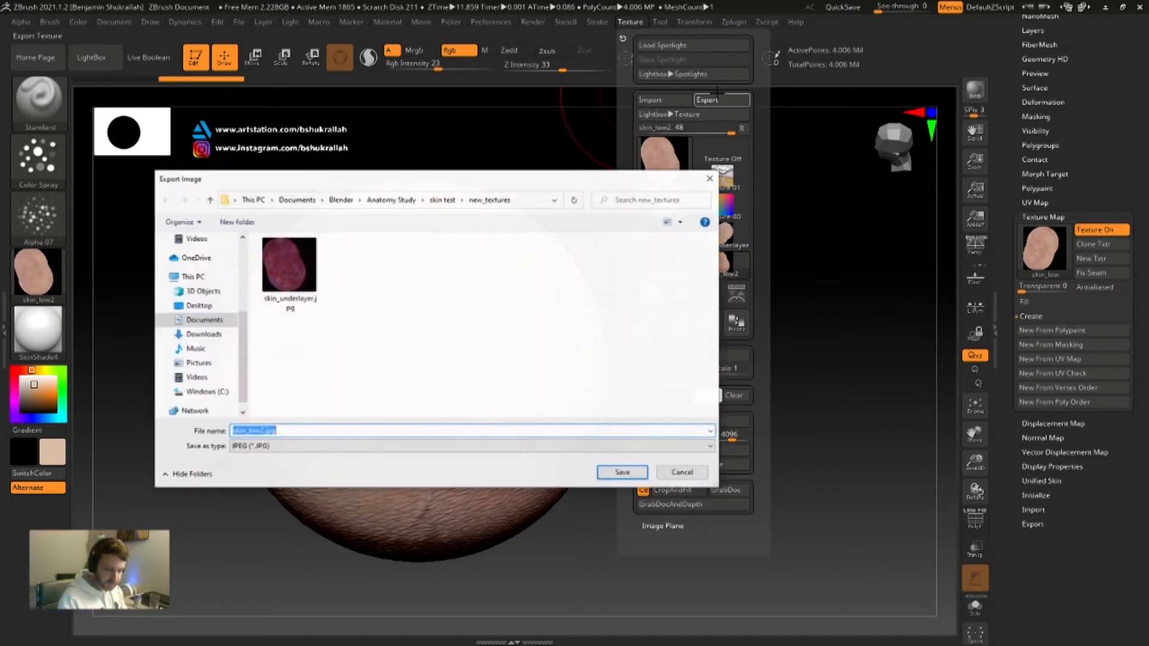
Export the current skin texture as a JPEG named skin_texture.jpg into the new_textures folder
left_click(265, 430)
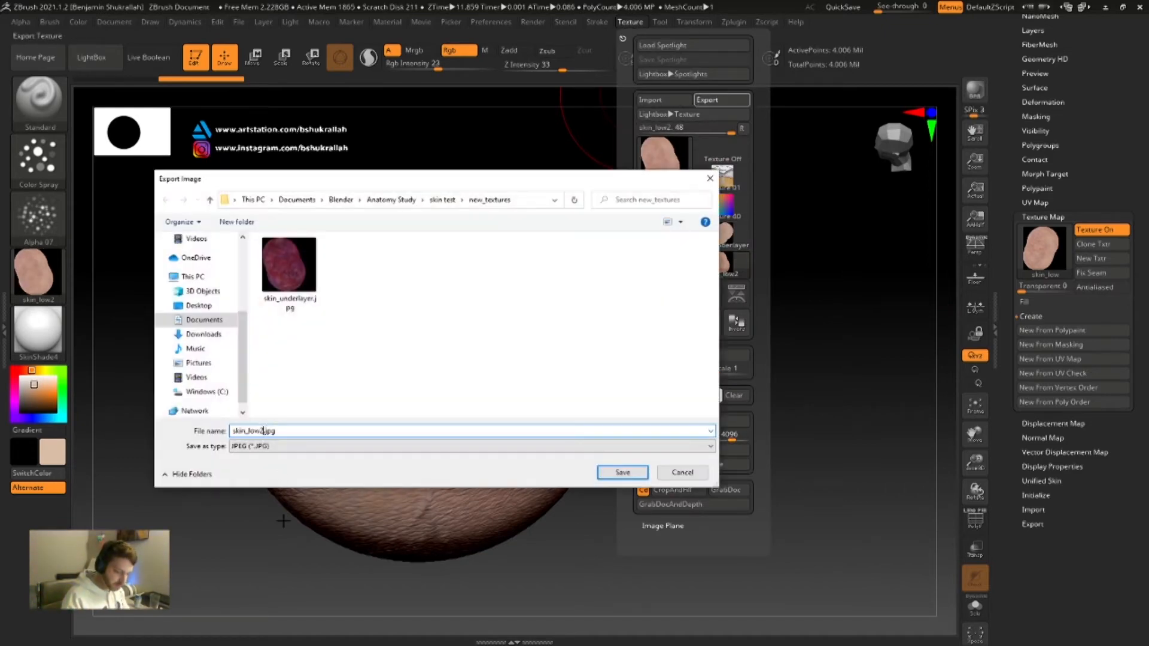
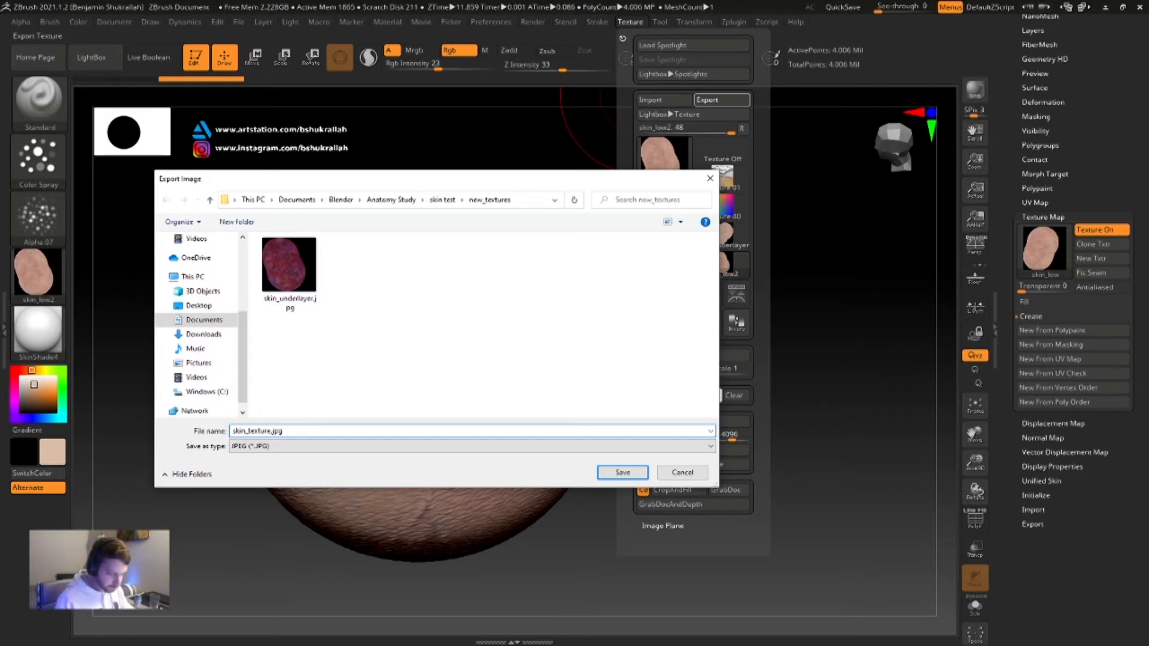
key("Return")
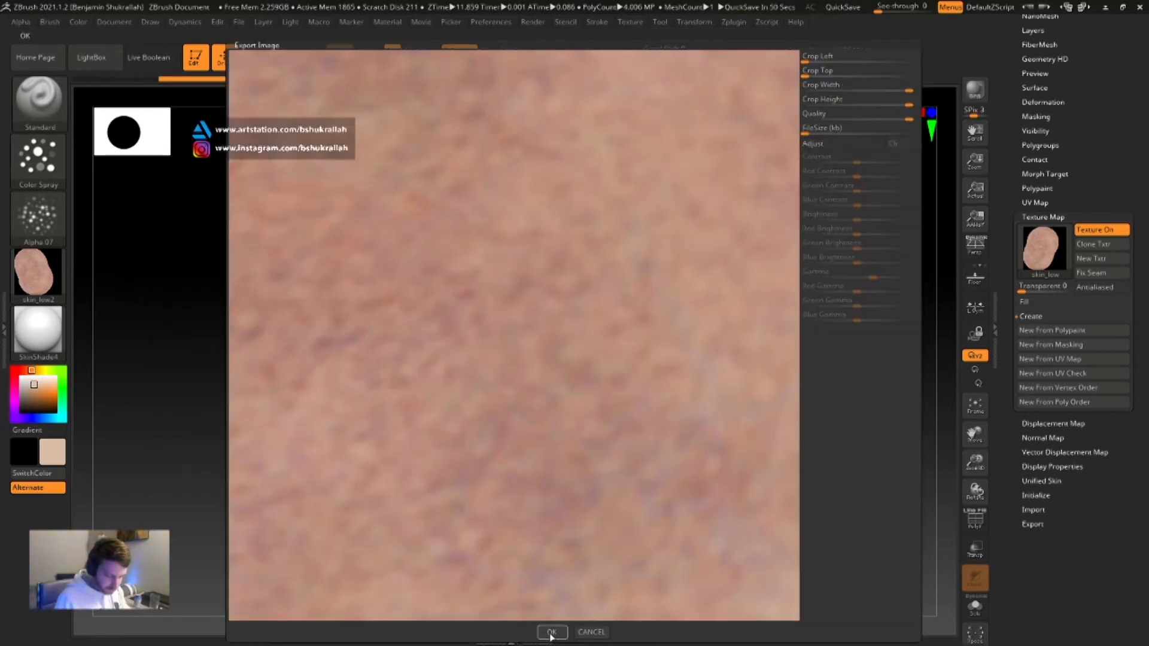
left_click(551, 633)
Switch to Substance Painter and create a new project from skin2_low.fbx with a document resolution of 4096
left_click(1063, 201)
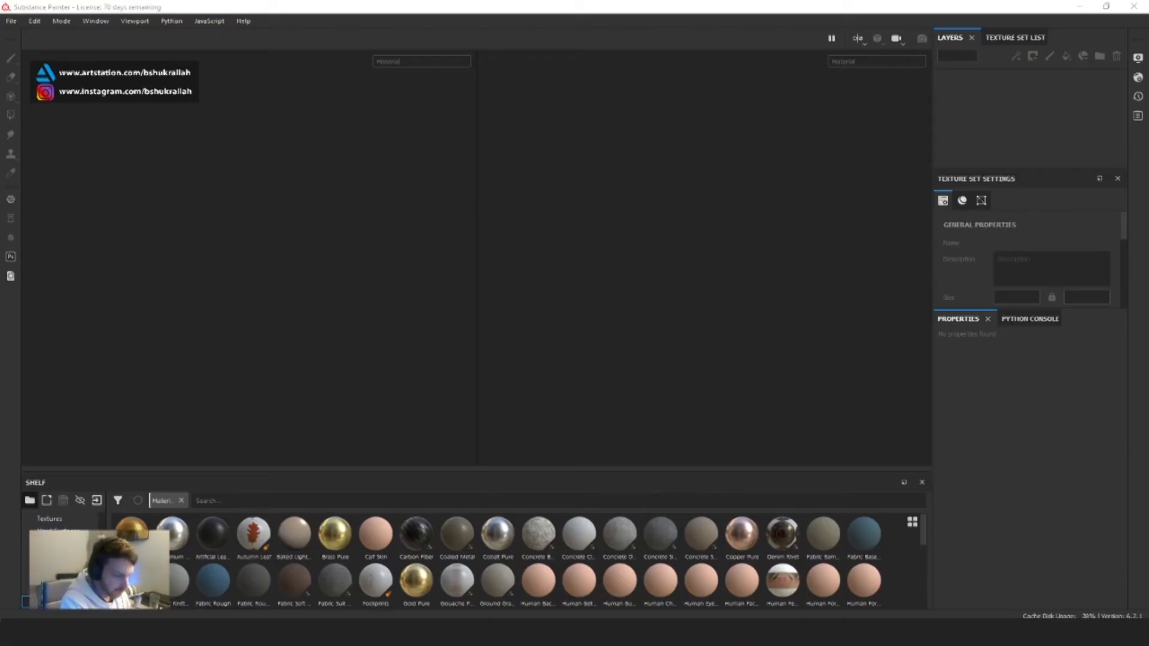
left_click(11, 21)
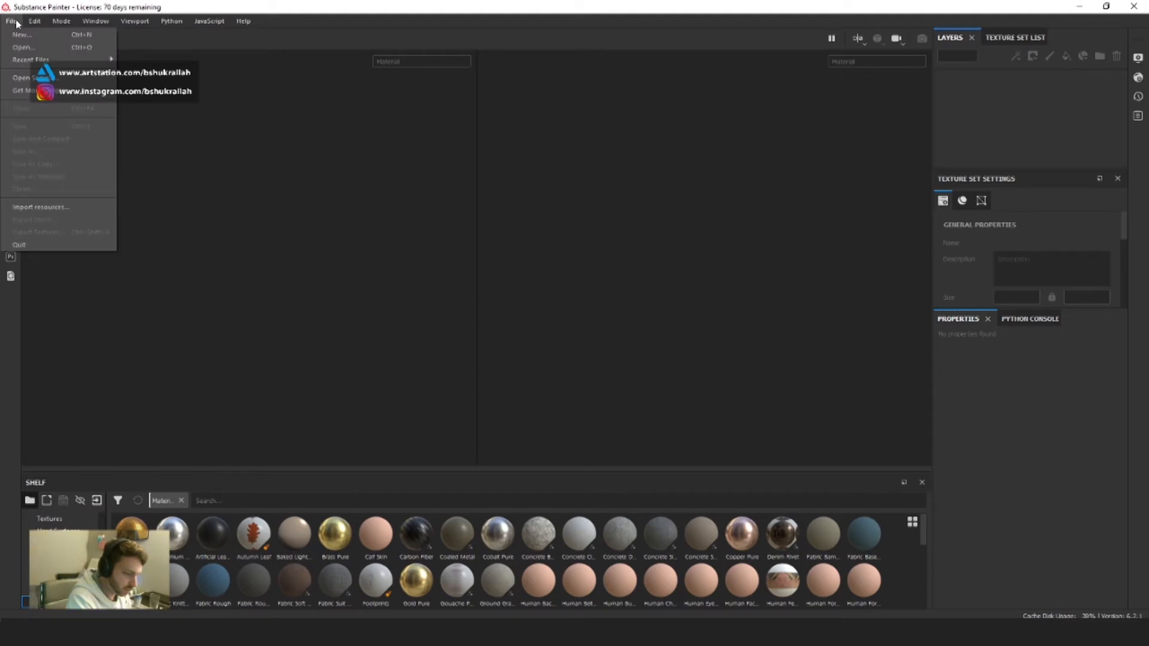
left_click(18, 32)
left_click(512, 186)
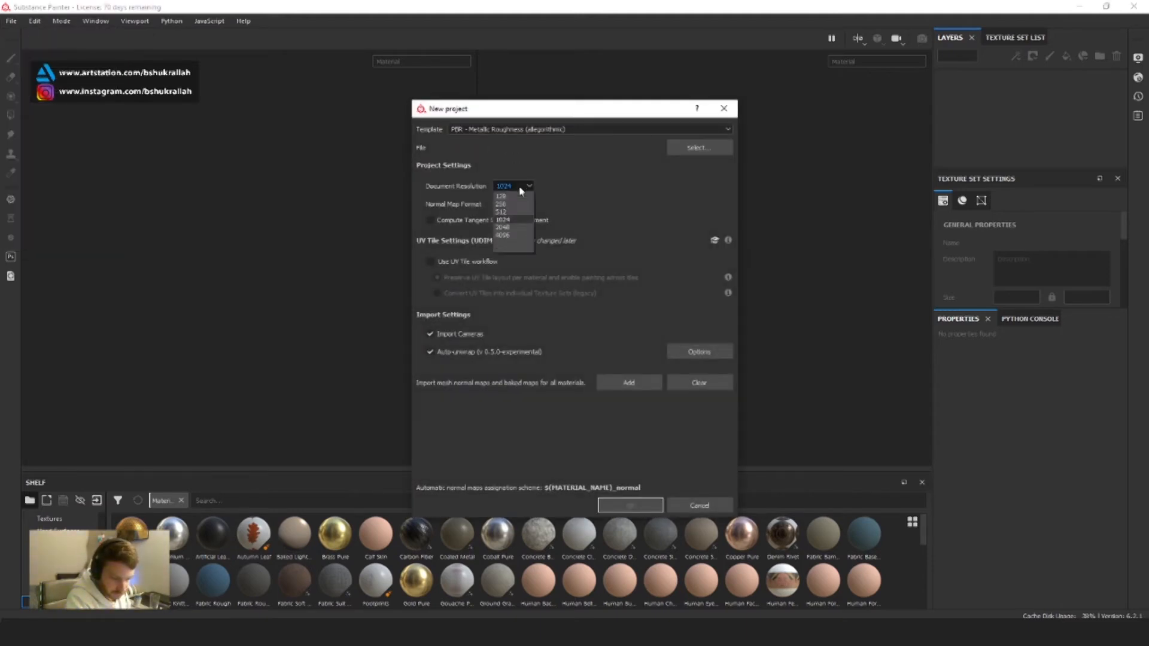
left_click(511, 236)
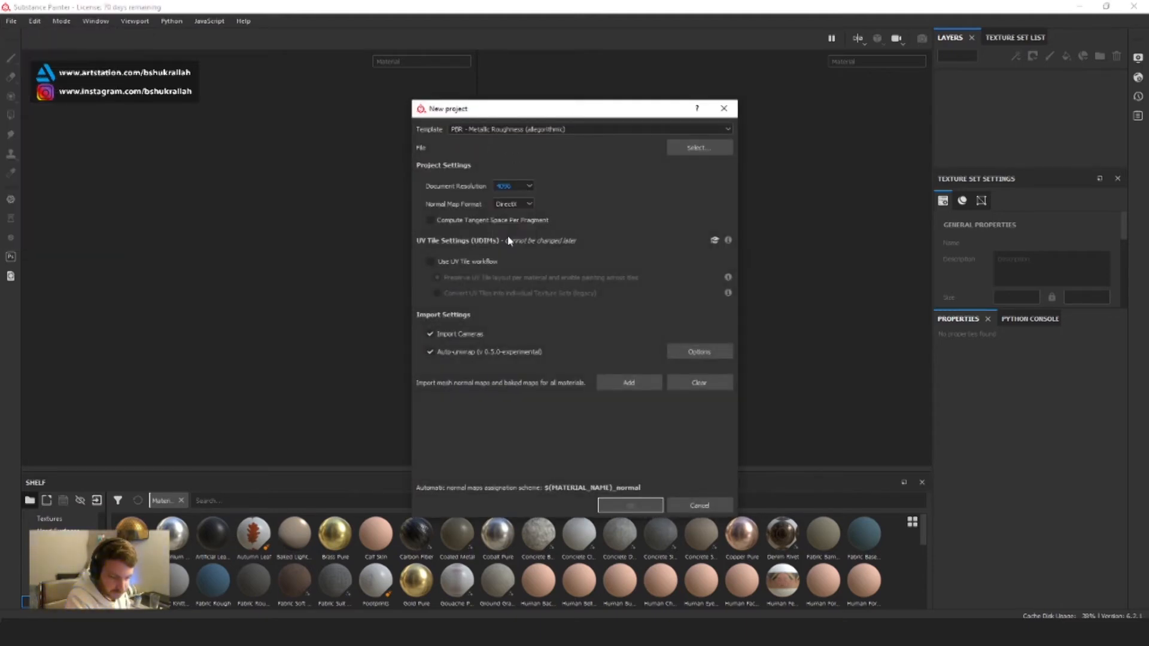
left_click(688, 149)
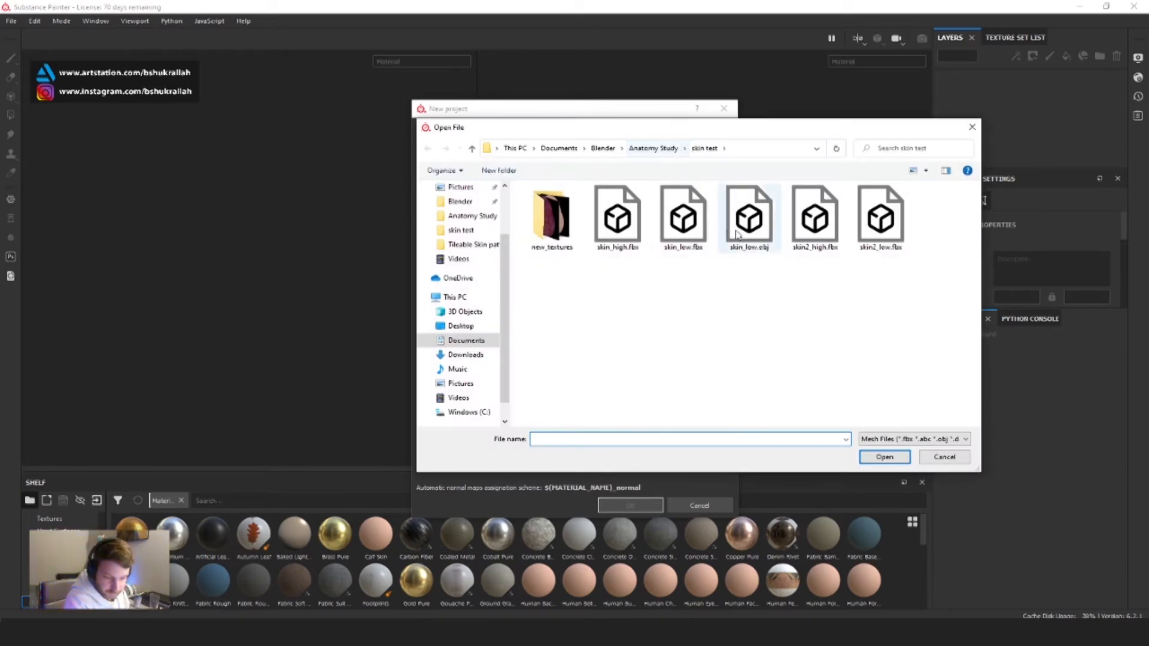
left_click(873, 231)
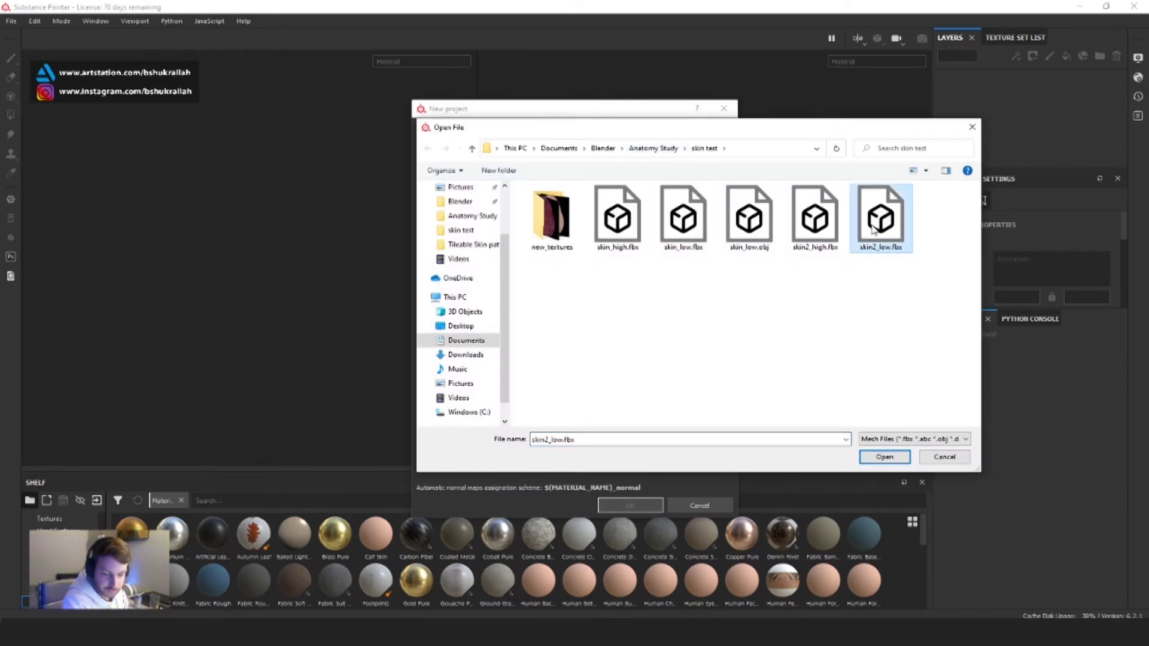
double_click(873, 231)
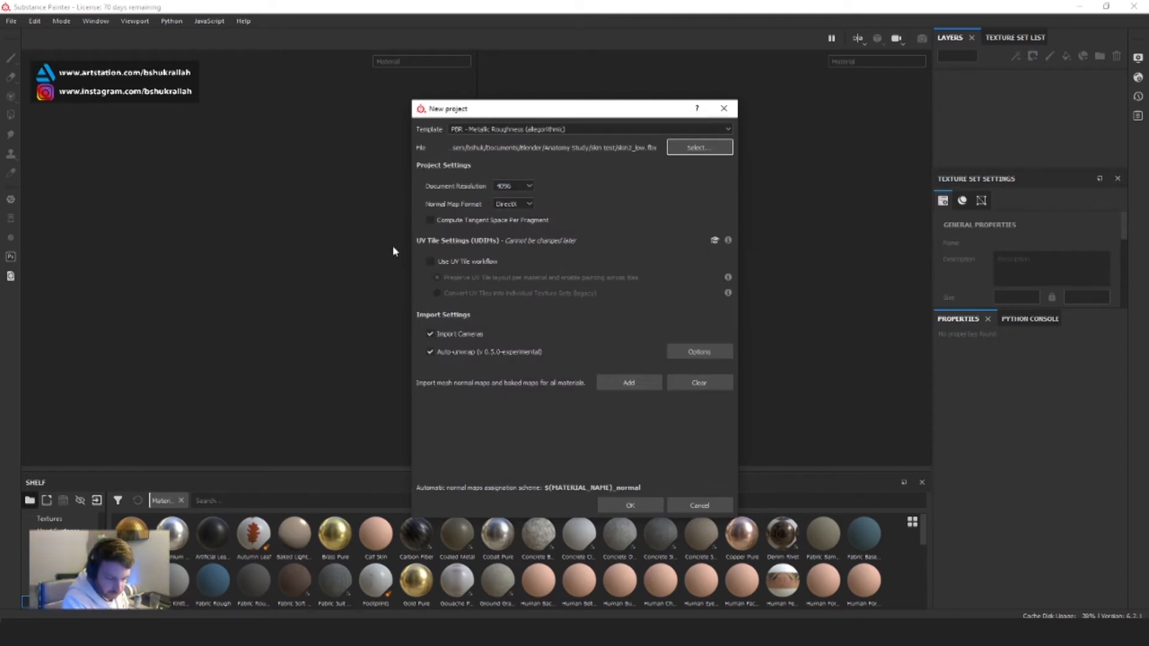
left_click(619, 506)
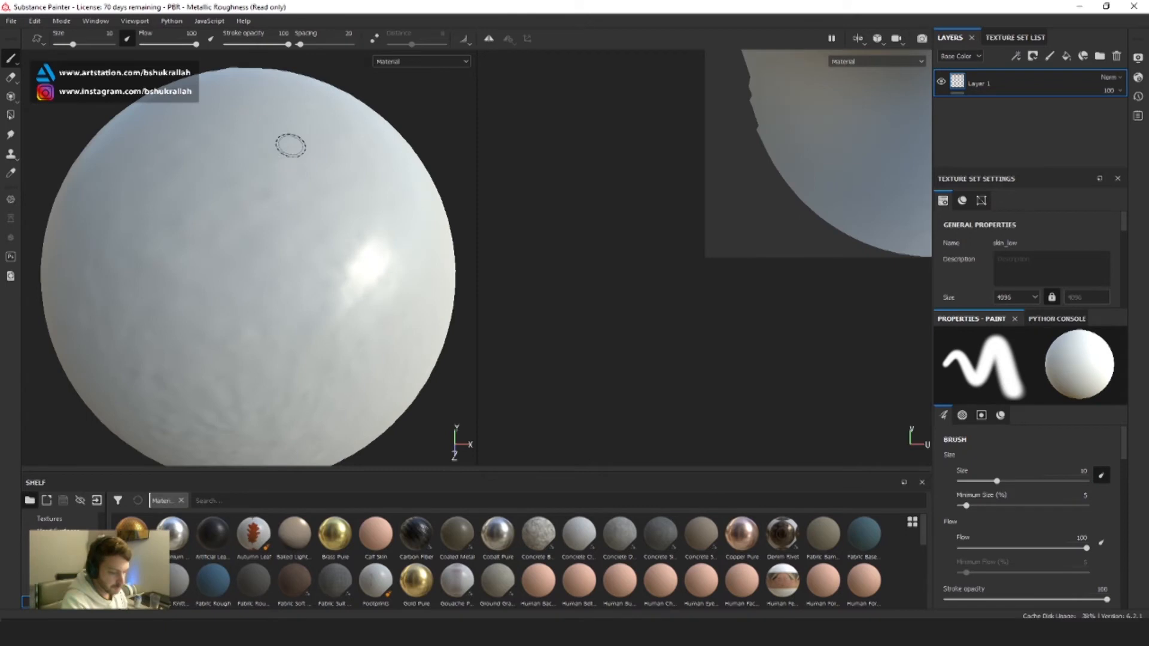
left_click_drag(399, 117, 299, 135, "alt")
scroll(302, 246, "up", 4)
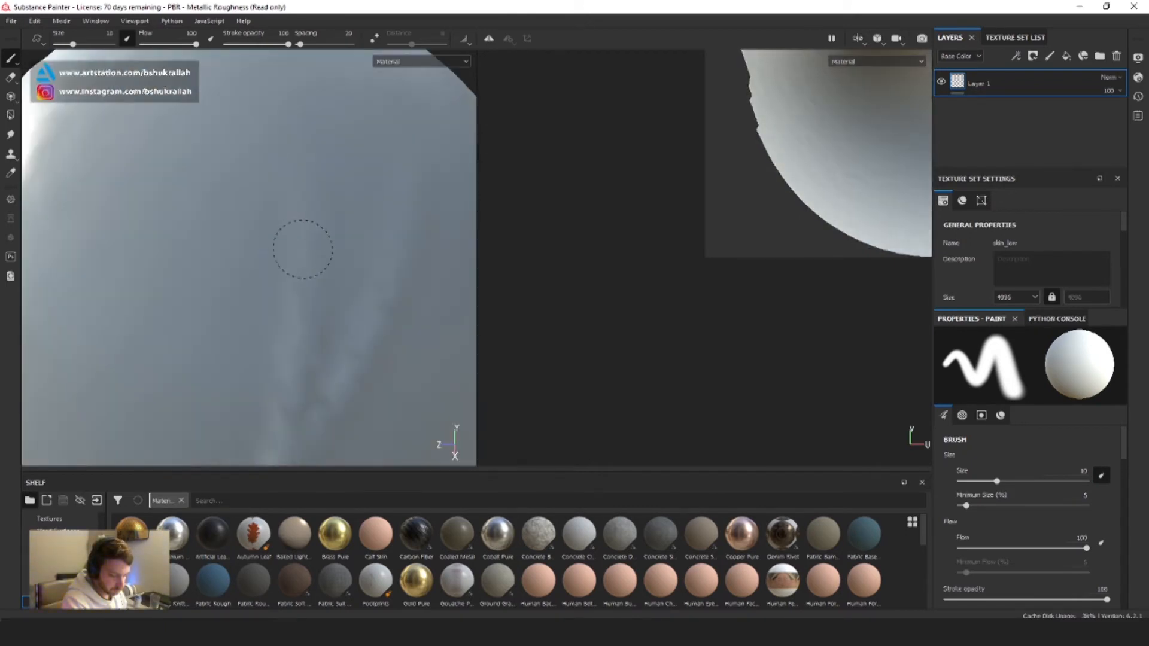
scroll(437, 311, "down", 7)
scroll(436, 312, "down", 2)
middle_click_drag(414, 153, 307, 122, "alt")
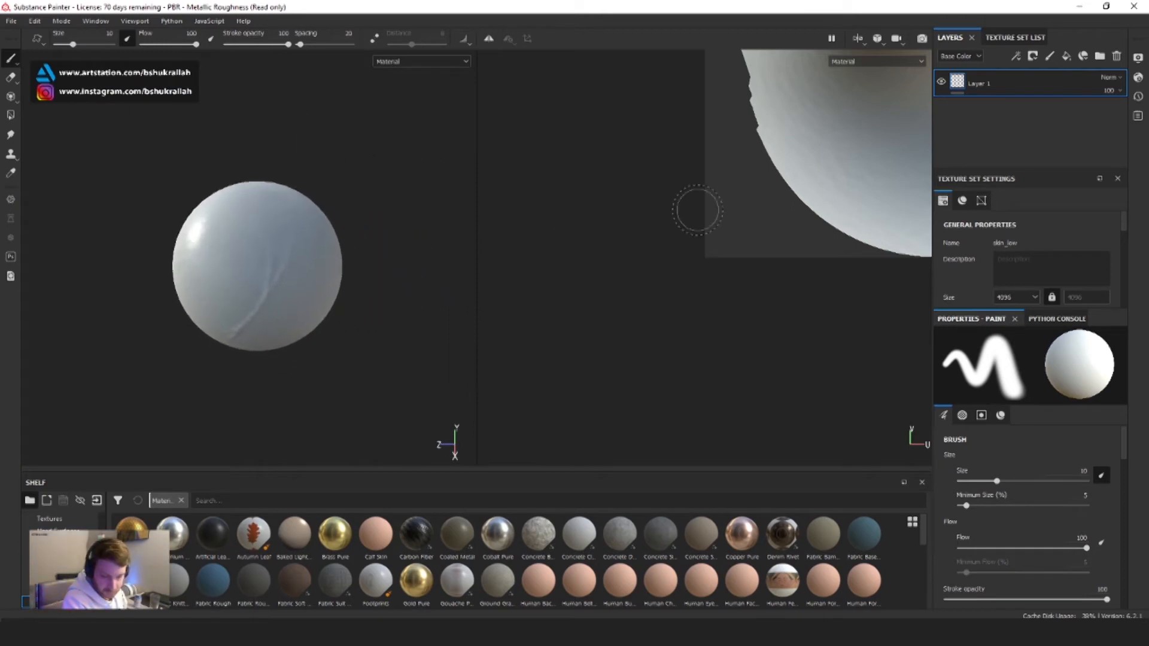
Set the mesh map baking output size to 4096 and load skin2_high.fbx as the high definition mesh
scroll(993, 252, "down", 10)
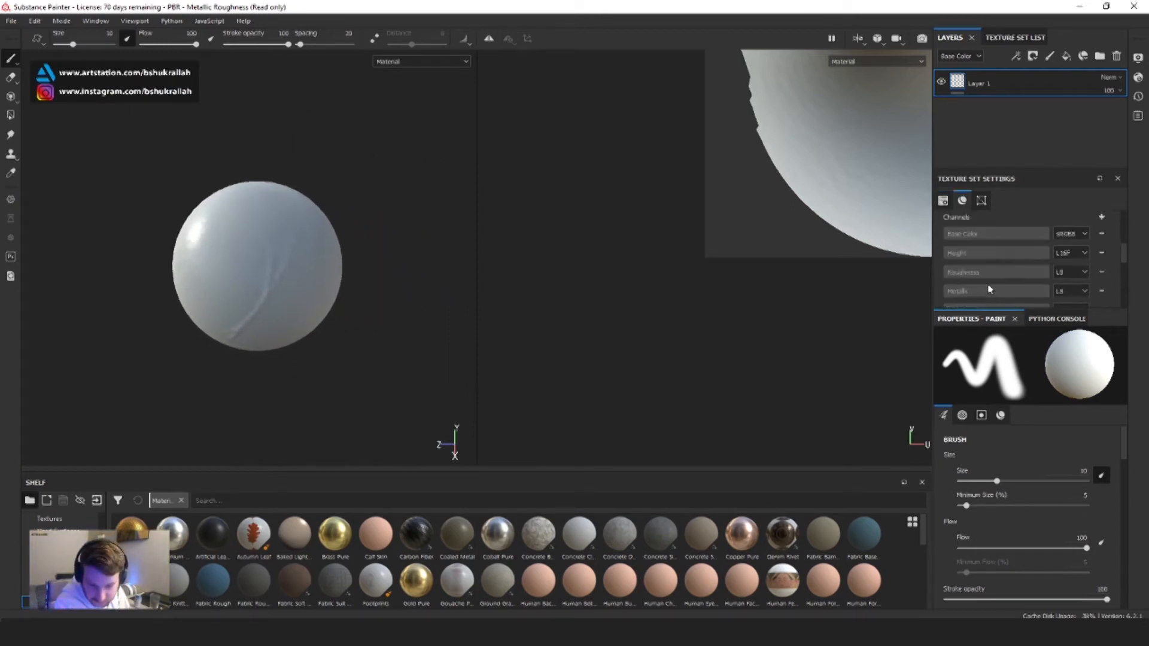
scroll(1051, 251, "up", 3)
scroll(1055, 277, "down", 1)
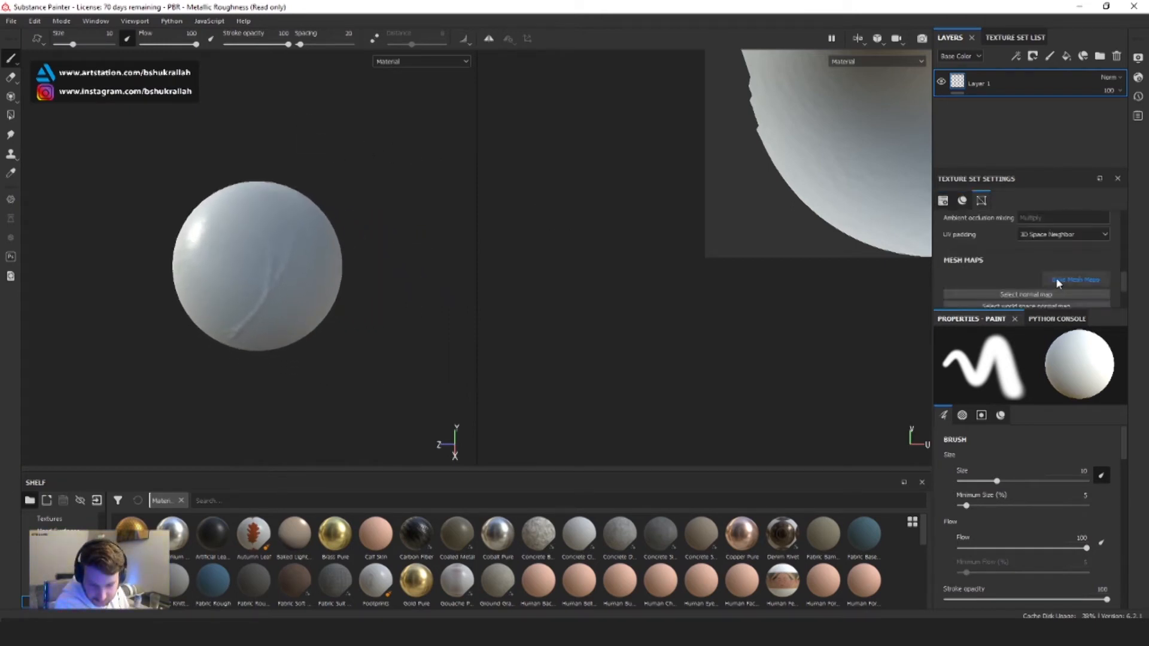
left_click(1055, 280)
left_click(592, 152)
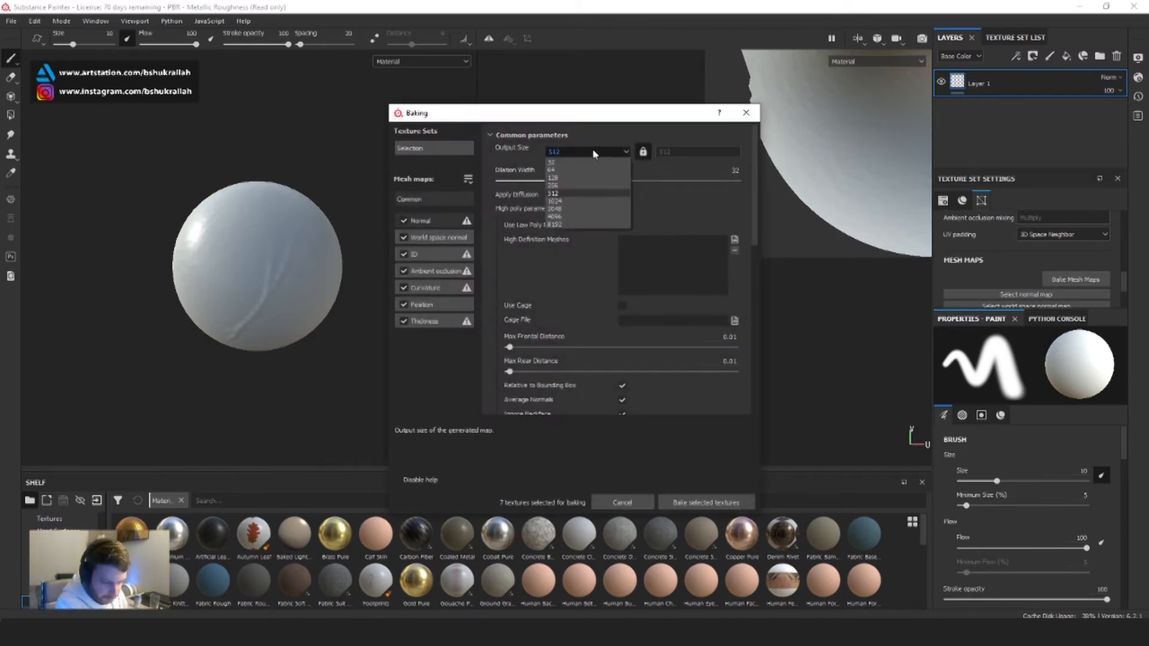
left_click(562, 216)
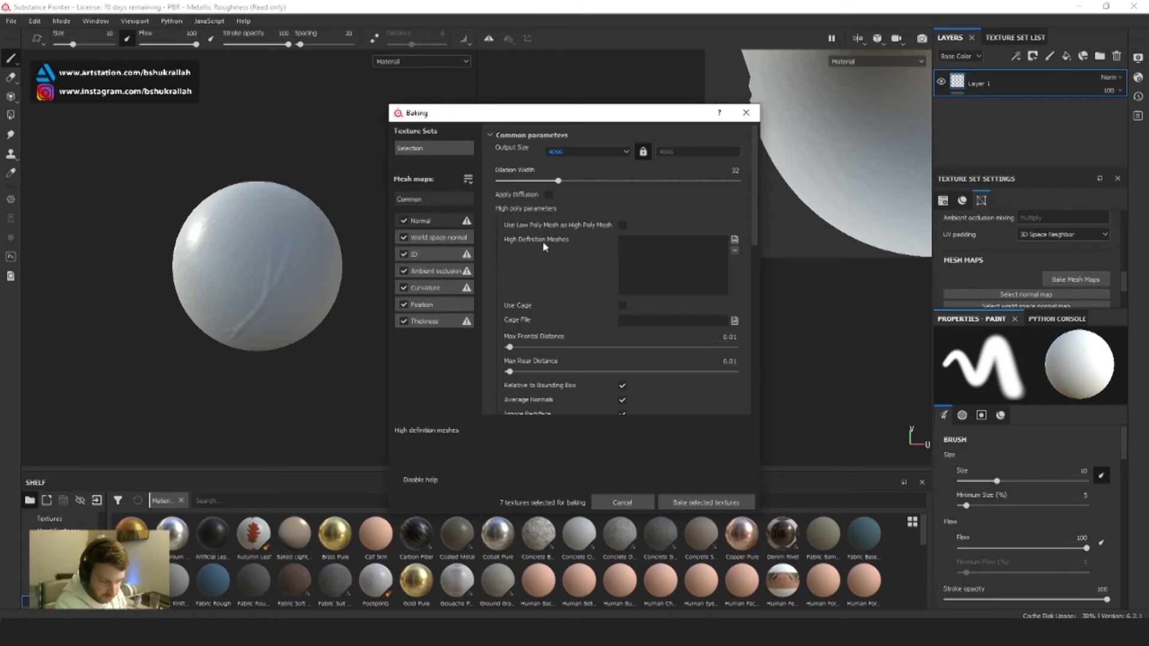
left_click(734, 240)
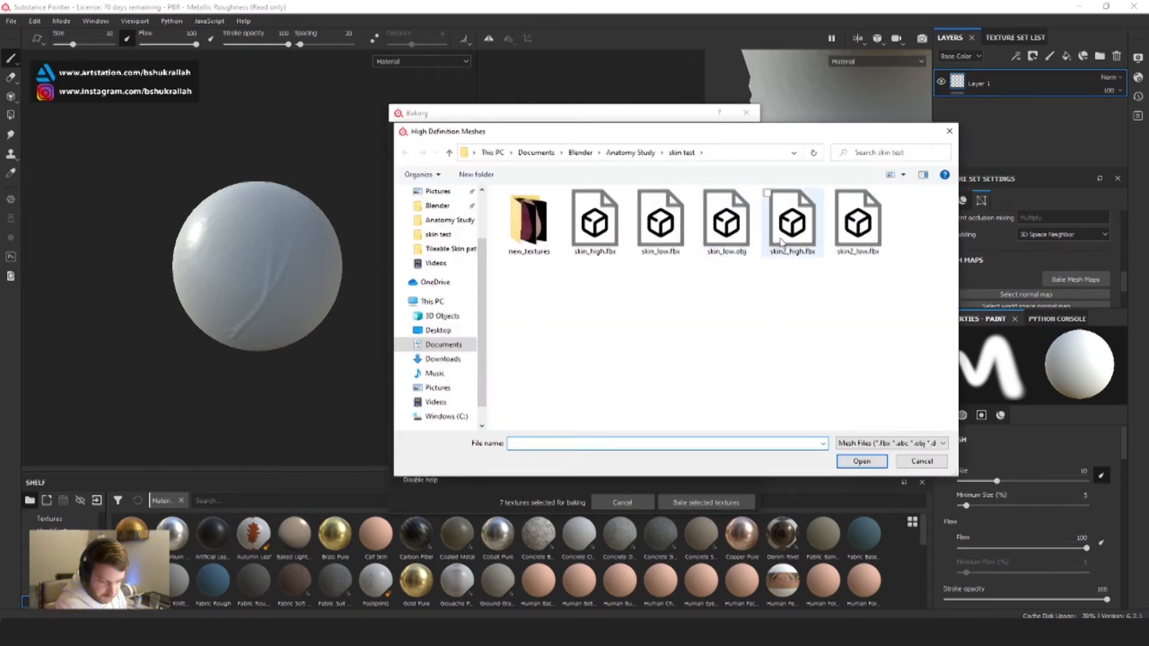
left_click(782, 241)
double_click(795, 231)
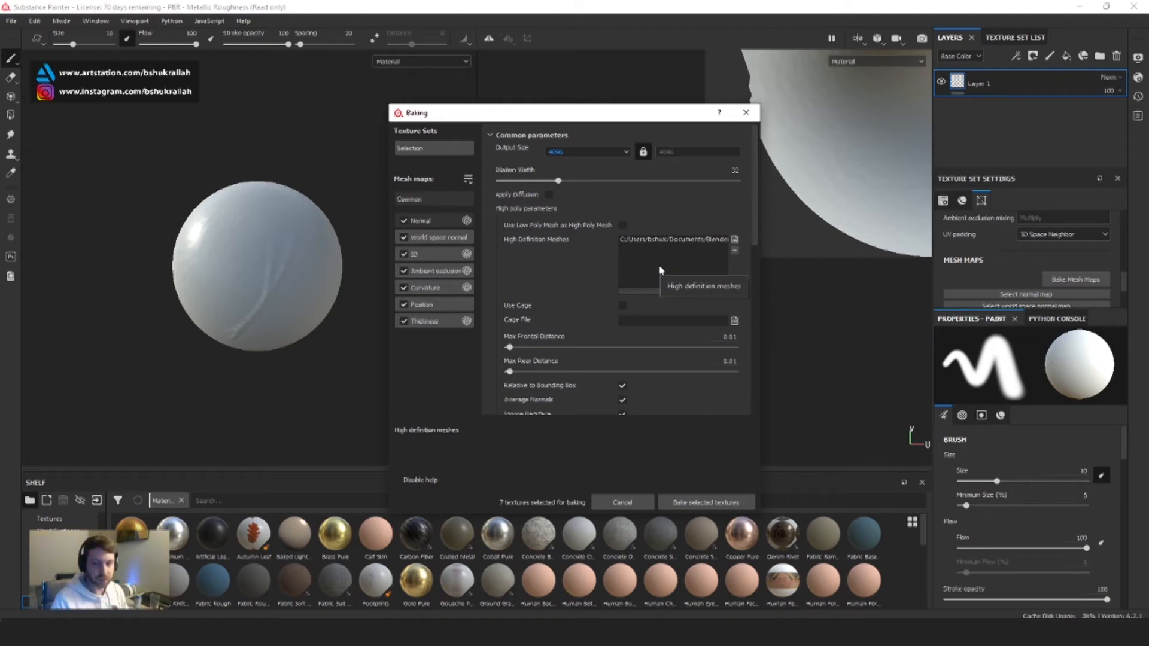
Match the low and high poly geometry by mesh name and bake all the selected mesh maps
scroll(664, 287, "down", 5)
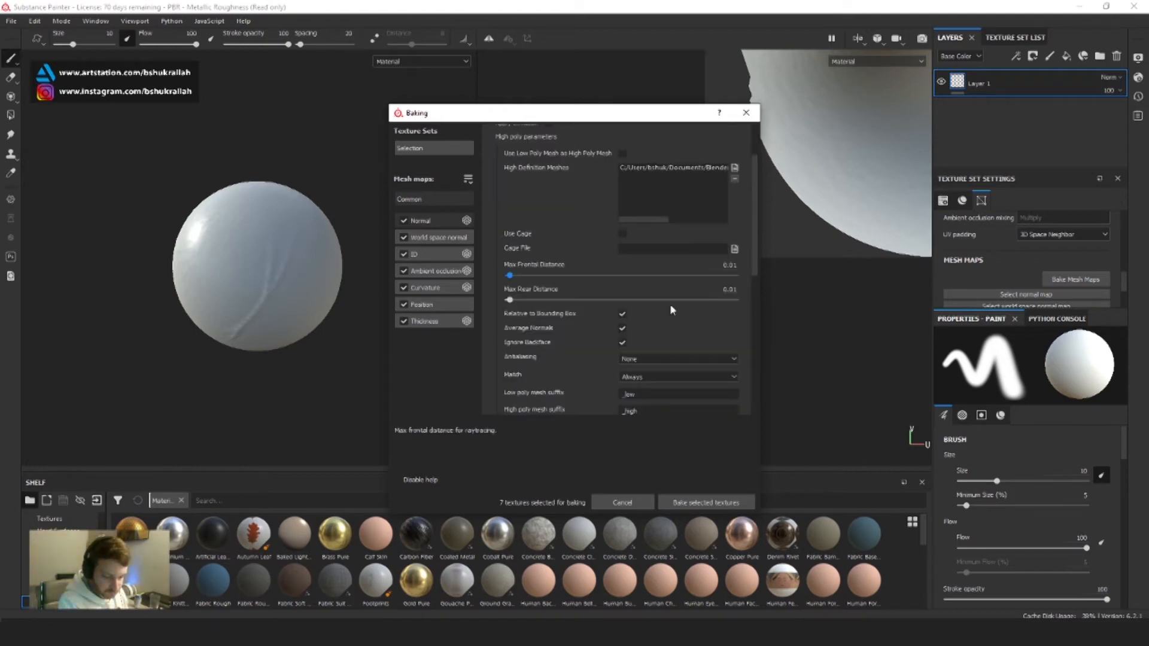
left_click(642, 306)
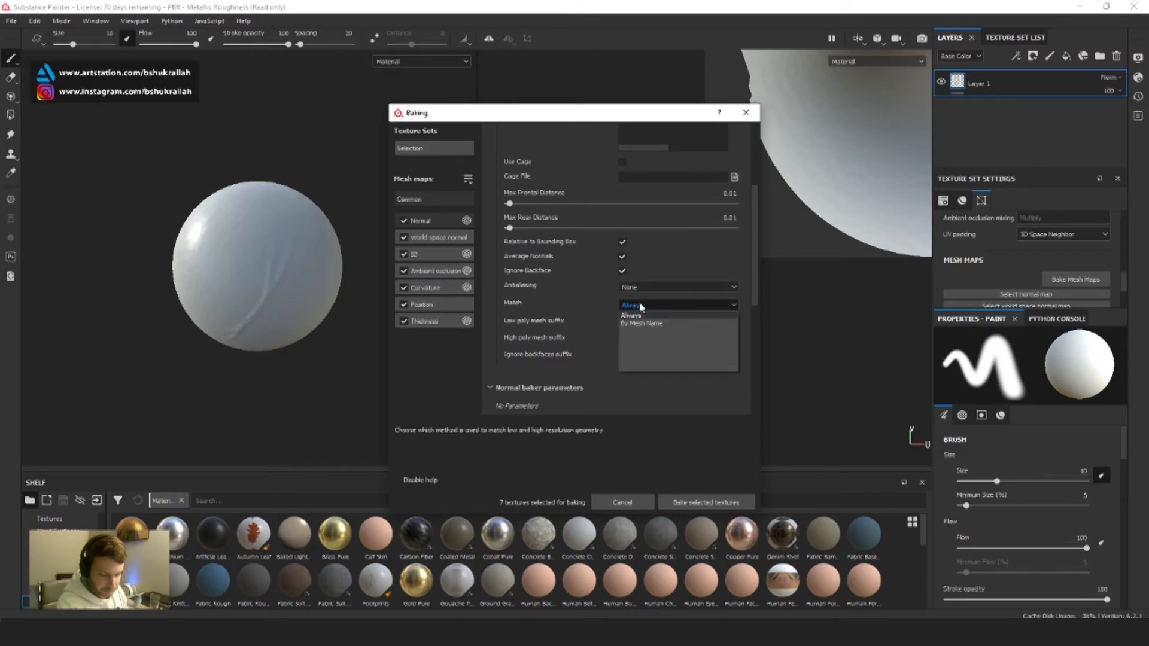
left_click(649, 326)
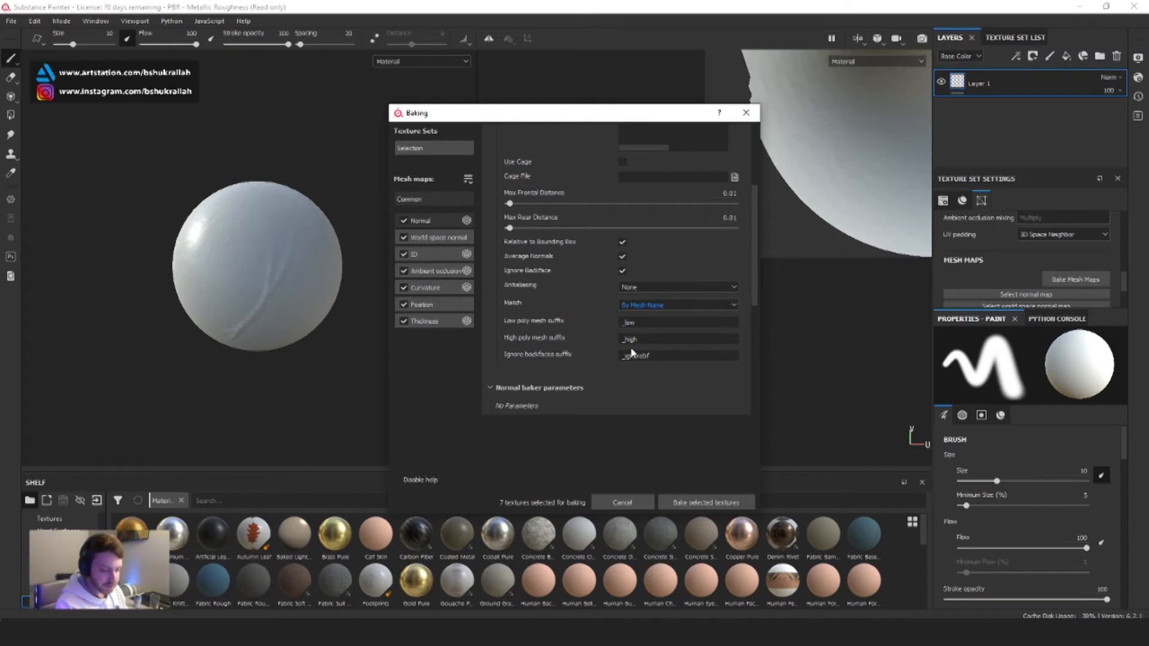
left_click(702, 504)
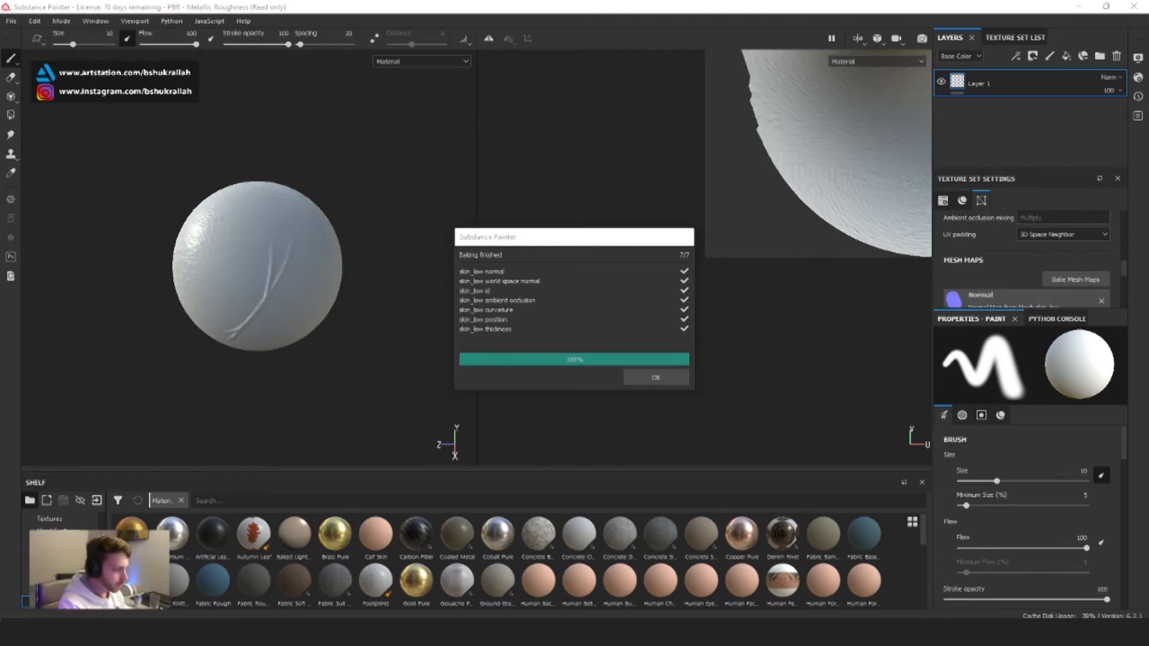
left_click(653, 378)
left_click(655, 377)
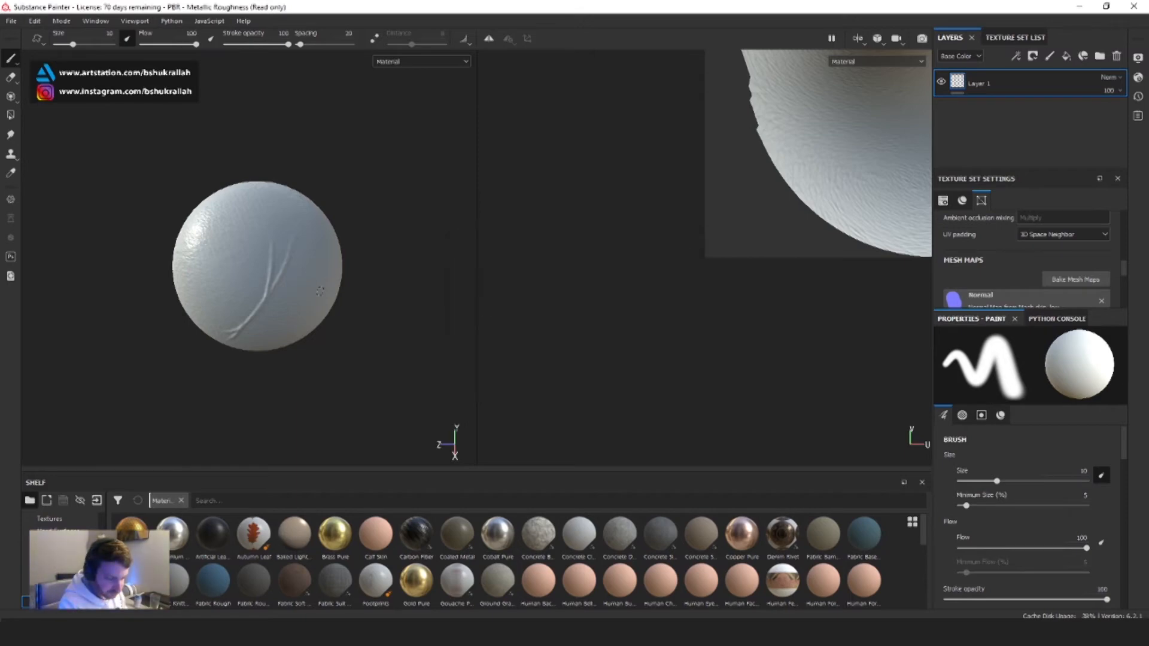
scroll(354, 327, "up", 3)
scroll(395, 403, "down", 1)
left_click_drag(383, 384, 386, 352, "alt")
right_click_drag(386, 352, 371, 322, "alt")
left_click_drag(393, 345, 306, 333, "alt")
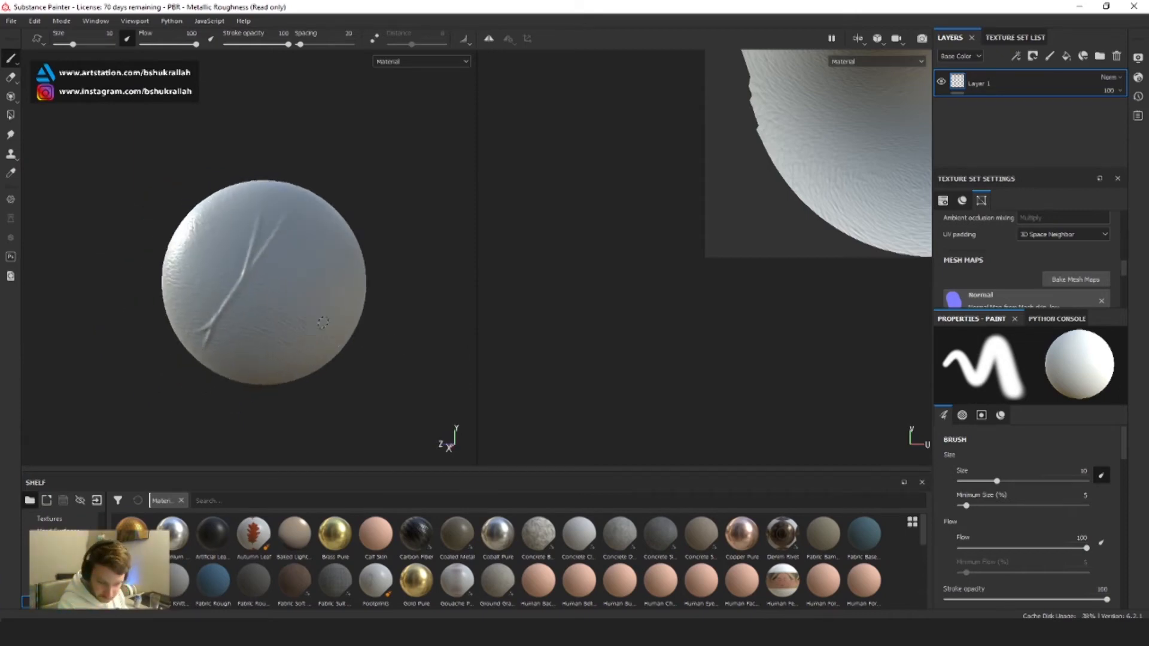
In File Explorer, open skin test's new_textures folder and bring skin_texture.jpg and skin_underlayer.jpg into the Substance Painter shelf
left_click(171, 633)
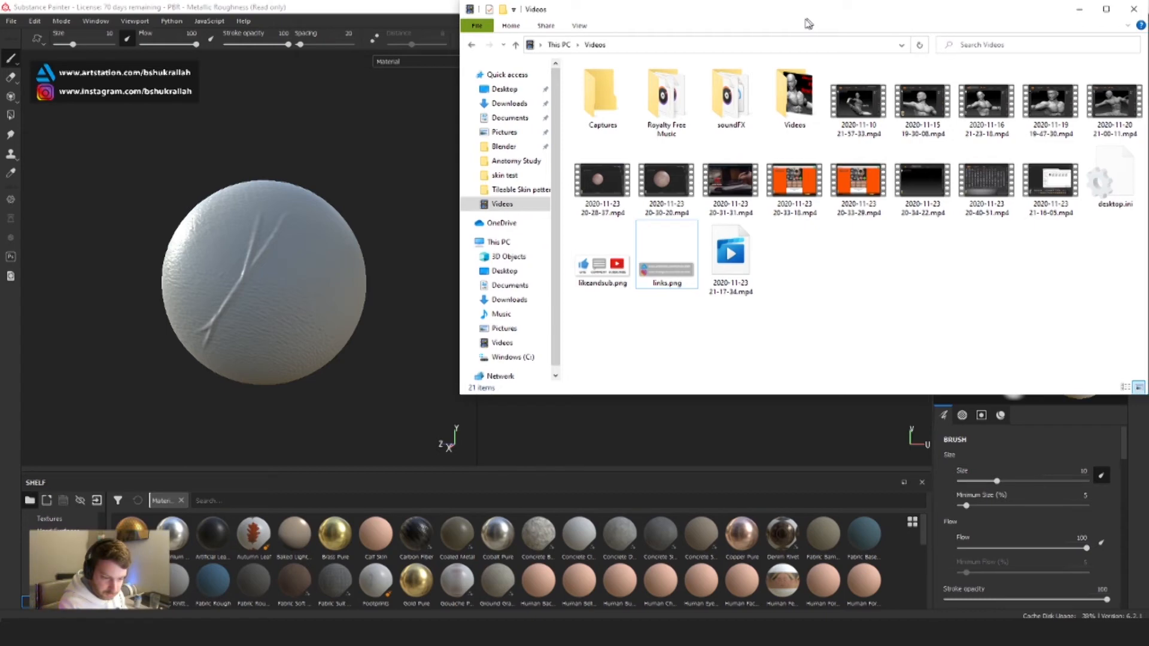
left_click_drag(808, 23, 600, 56)
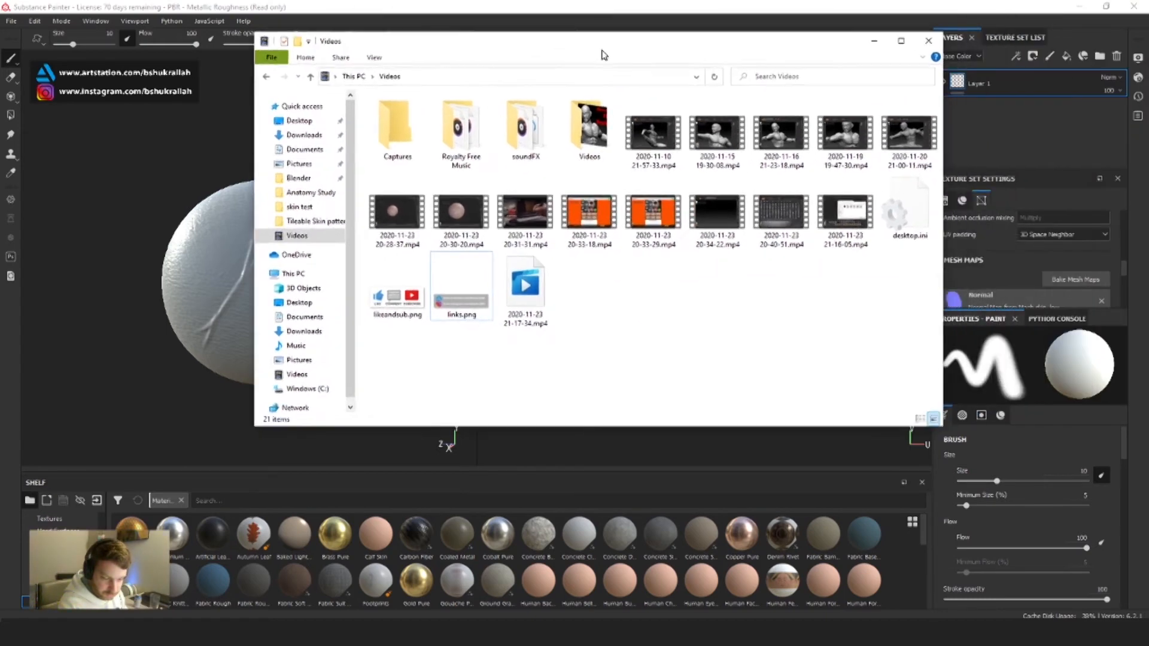
left_click(311, 194)
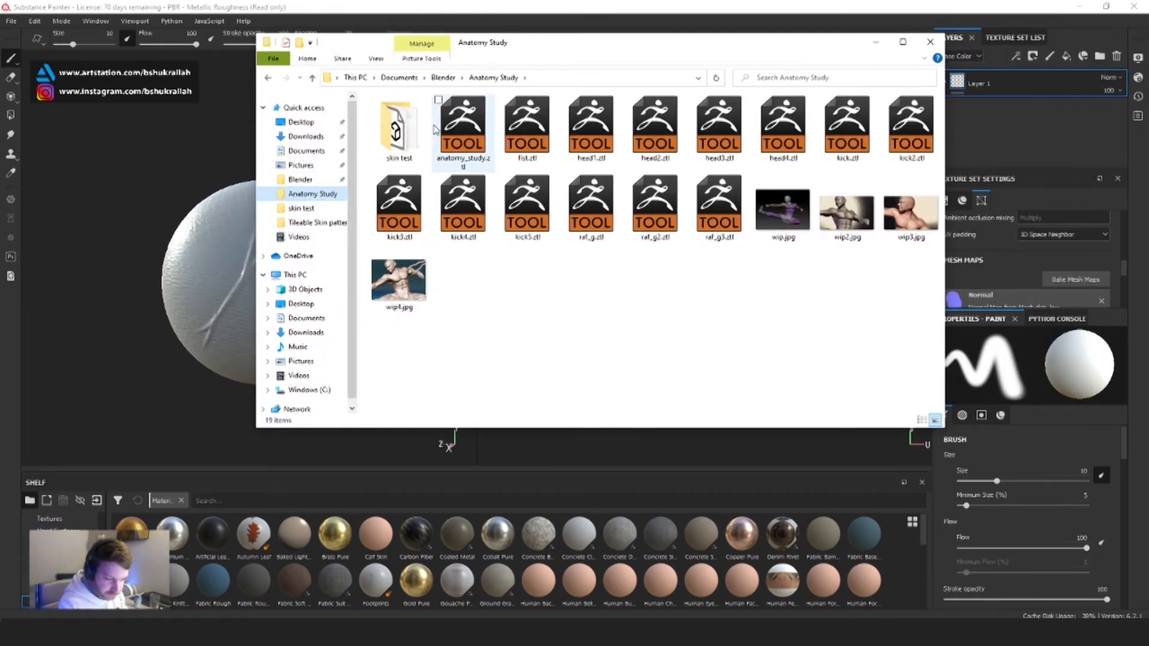
double_click(398, 128)
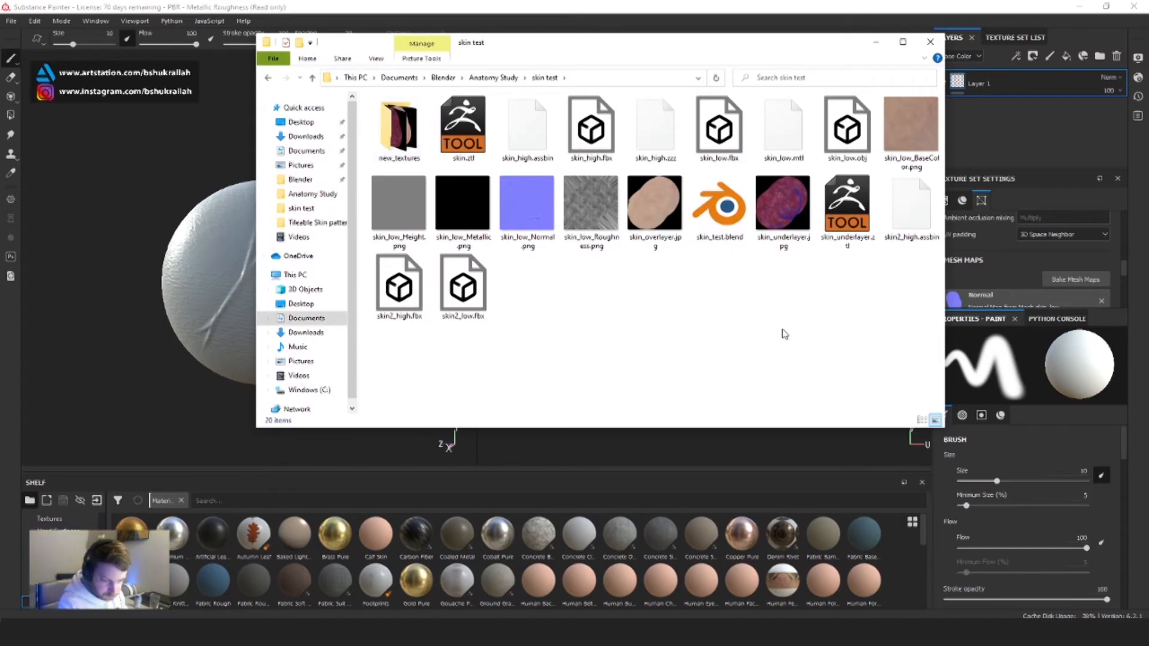
double_click(401, 135)
left_click(395, 137)
left_click(463, 129, "ctrl")
mouse_move(486, 140)
left_mouse_down()
mouse_move(657, 563)
mouse_move(598, 568)
left_mouse_up()
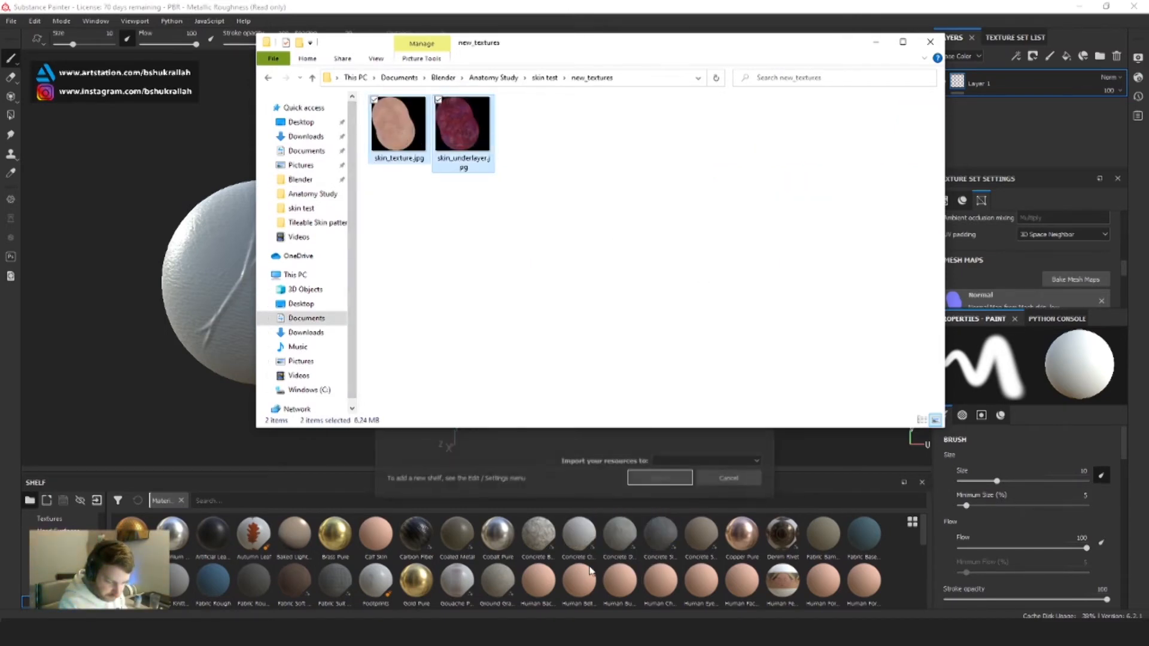
Set the usage of both skin images to texture and import them into the current session
left_click(876, 41)
left_click(727, 192)
left_click(736, 237)
left_click(742, 210)
left_click(745, 256)
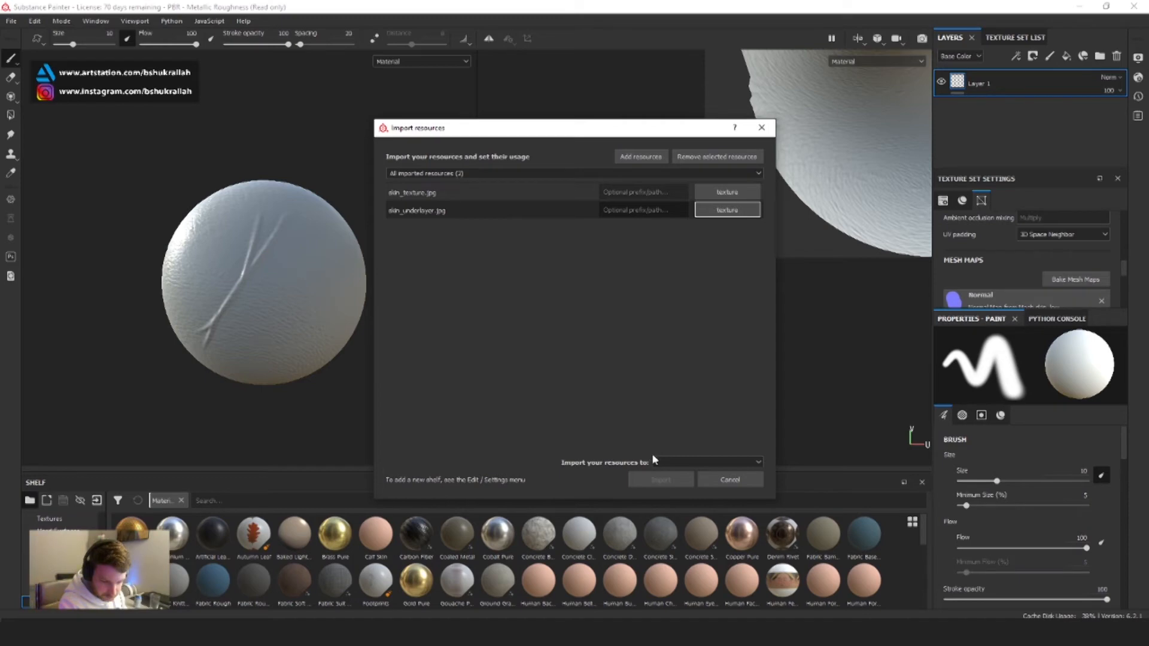
left_click(674, 463)
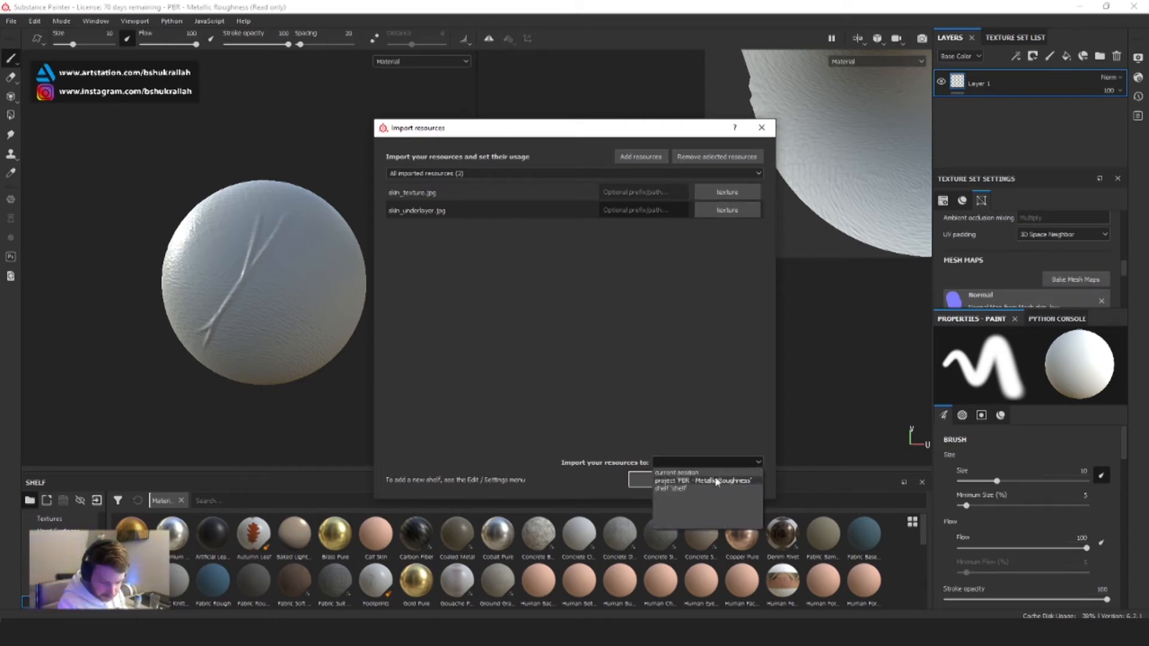
left_click(677, 473)
left_click(660, 480)
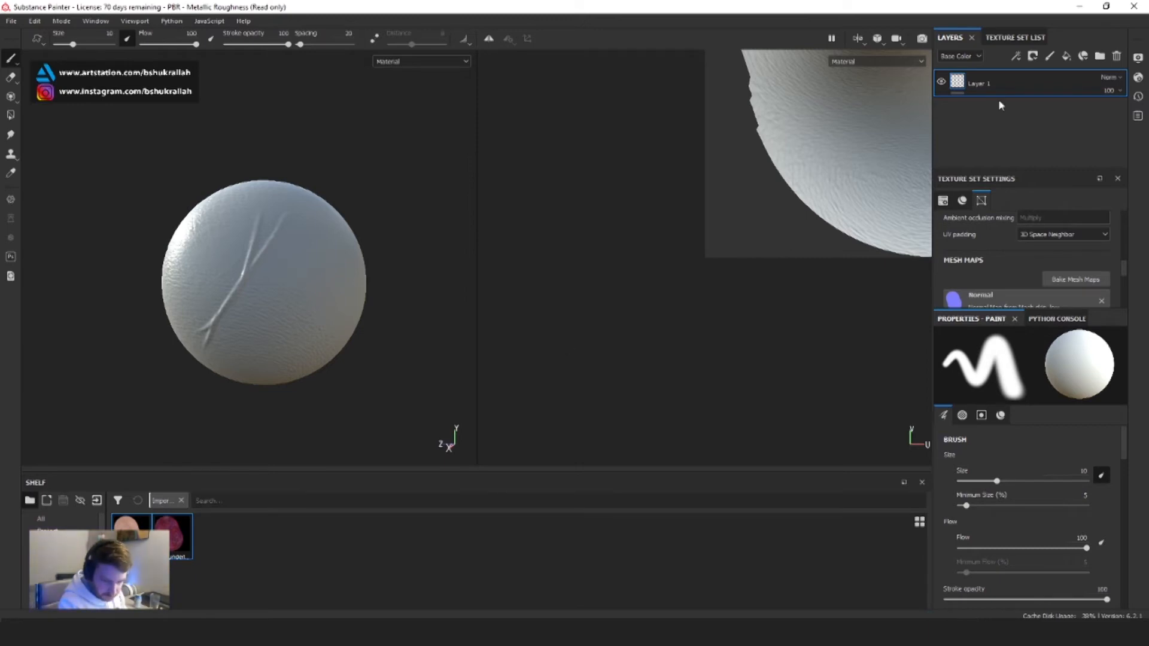
Add two fill layers above Layer 1 in the layer stack
left_click(1066, 57)
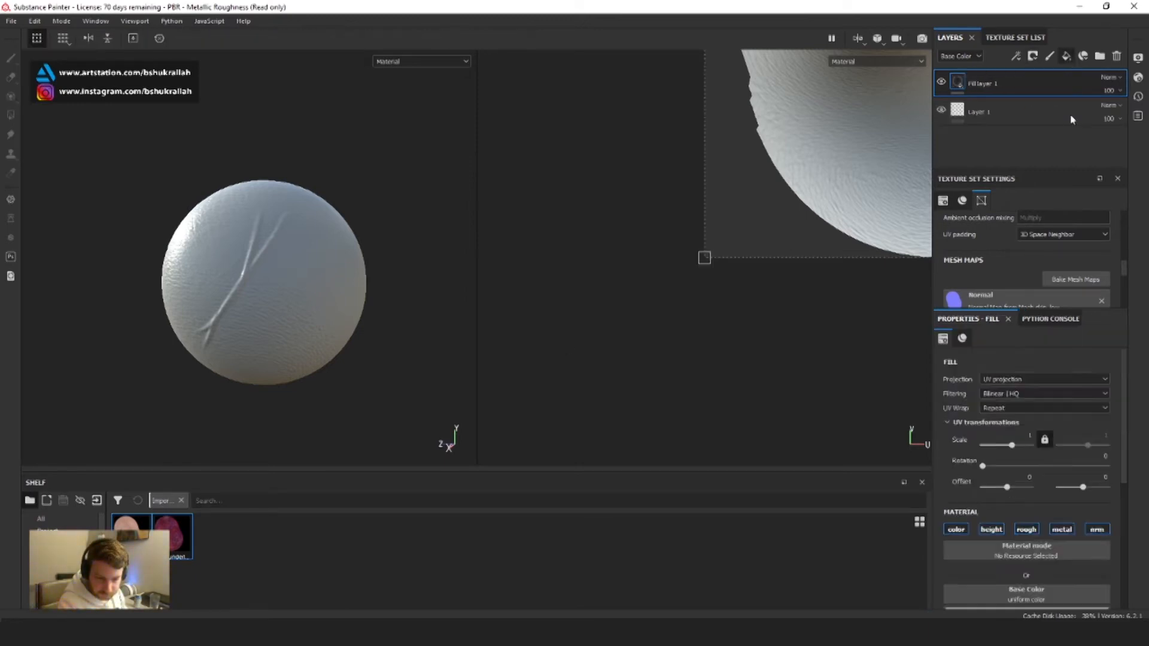
left_click(1067, 60)
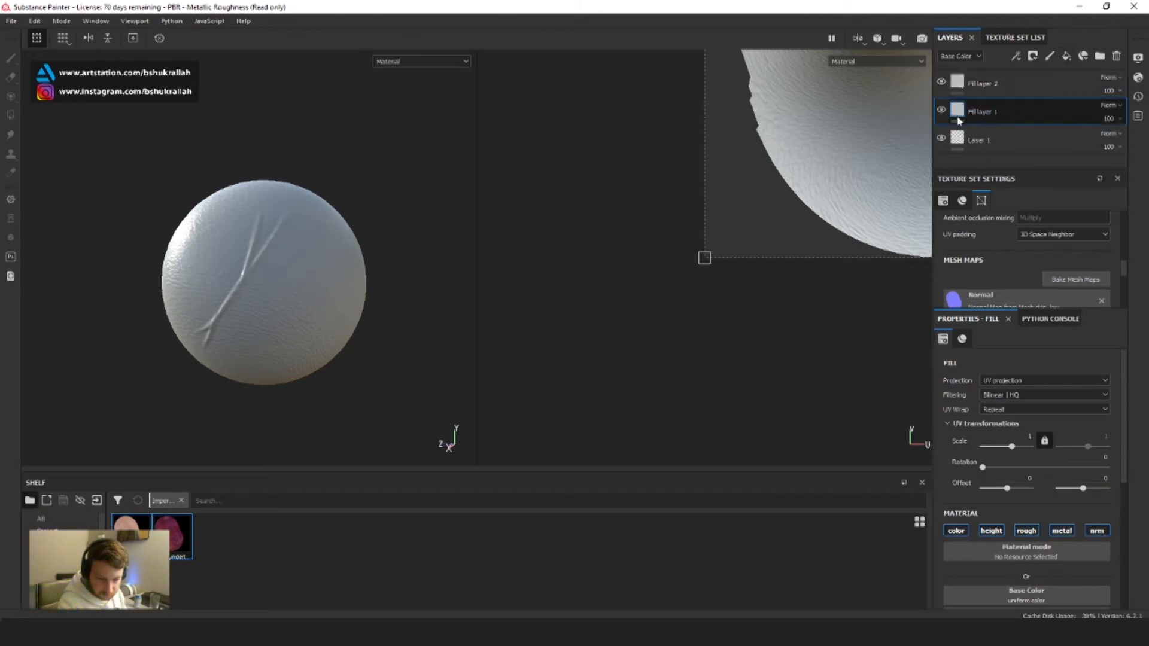
Assign the skin texture as Fill layer 1's base color and skin_underlayer as Fill layer 2's base color
left_click(987, 111)
left_click_drag(132, 536, 1018, 595)
left_click(964, 84)
left_click_drag(177, 518, 1026, 593)
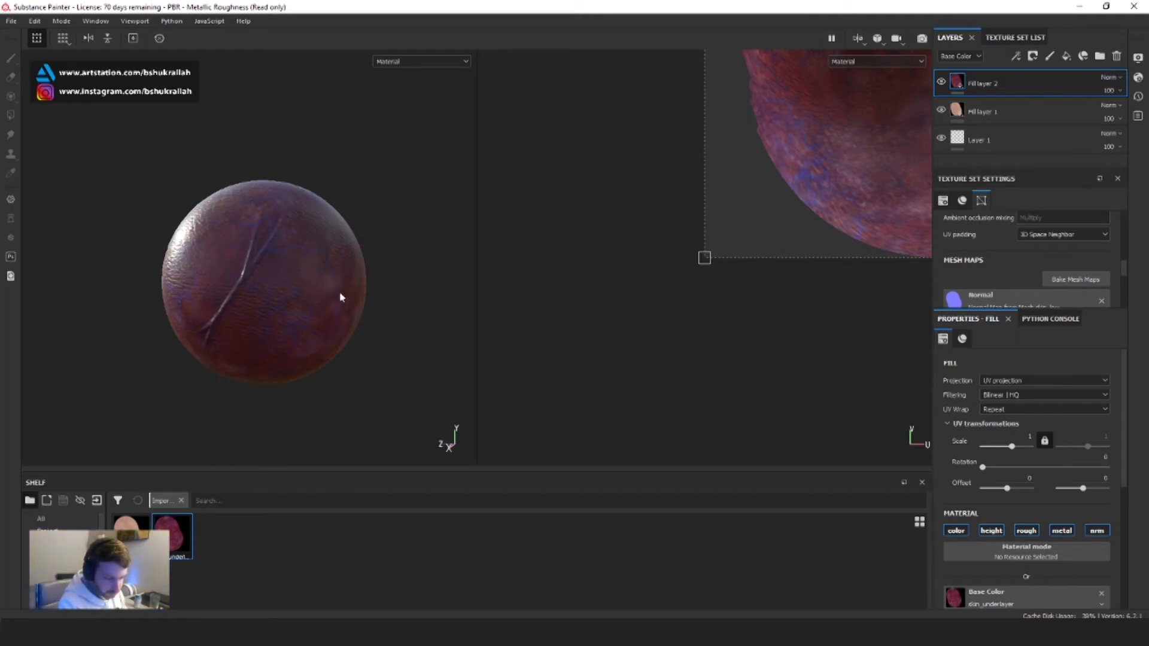
Set Fill layer 2's base color blending to Multiply at 19 opacity and inspect the skin under rotated lighting
scroll(419, 318, "up", 4)
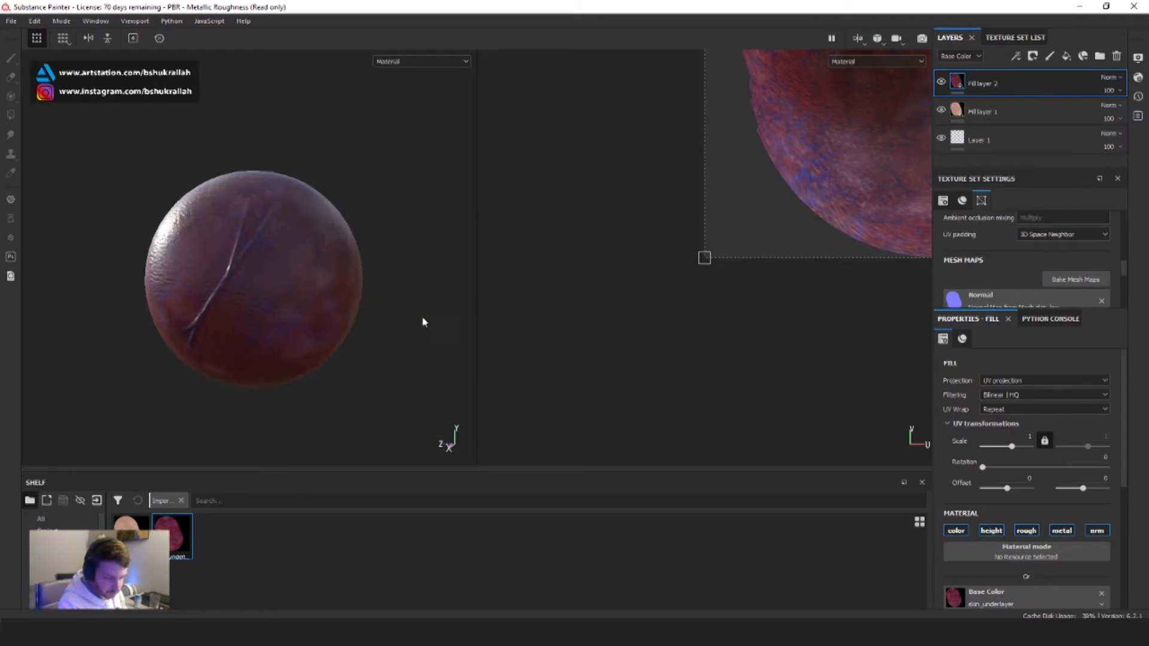
left_click(1115, 78)
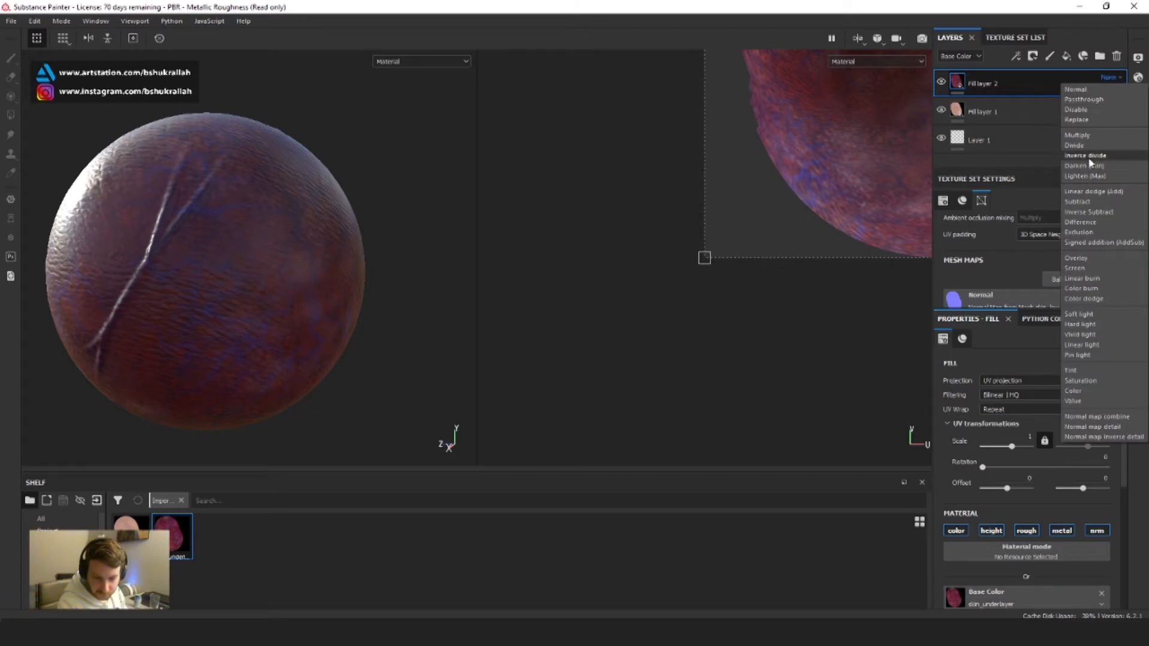
left_click(1081, 136)
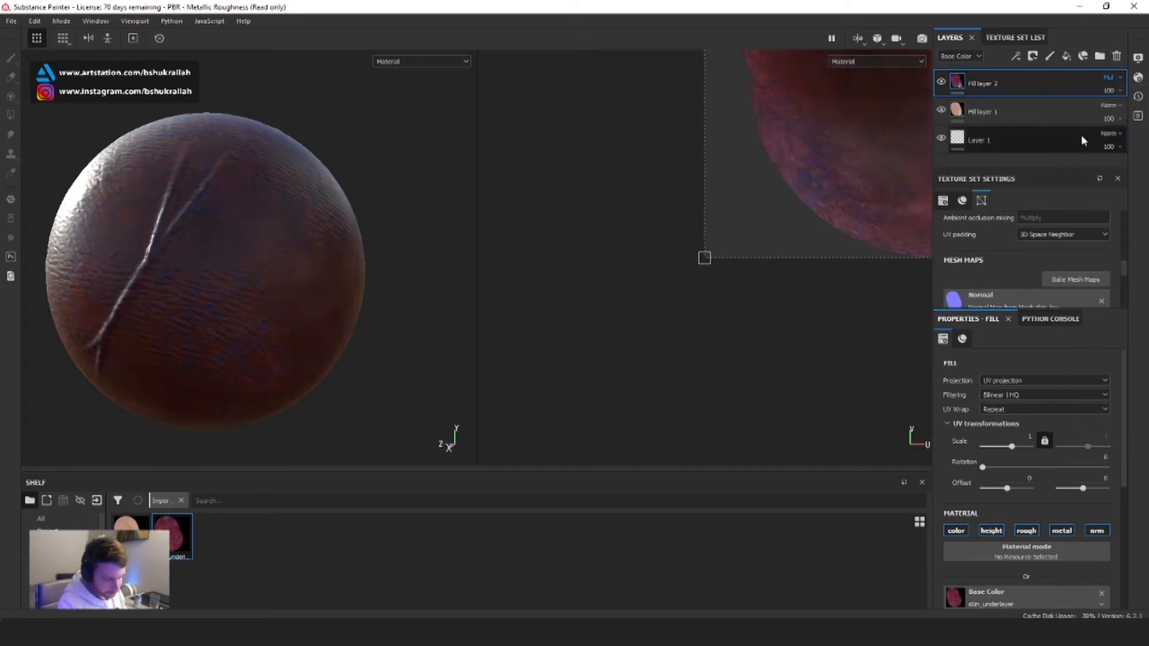
left_click(1110, 91)
left_click_drag(1131, 112, 1103, 122)
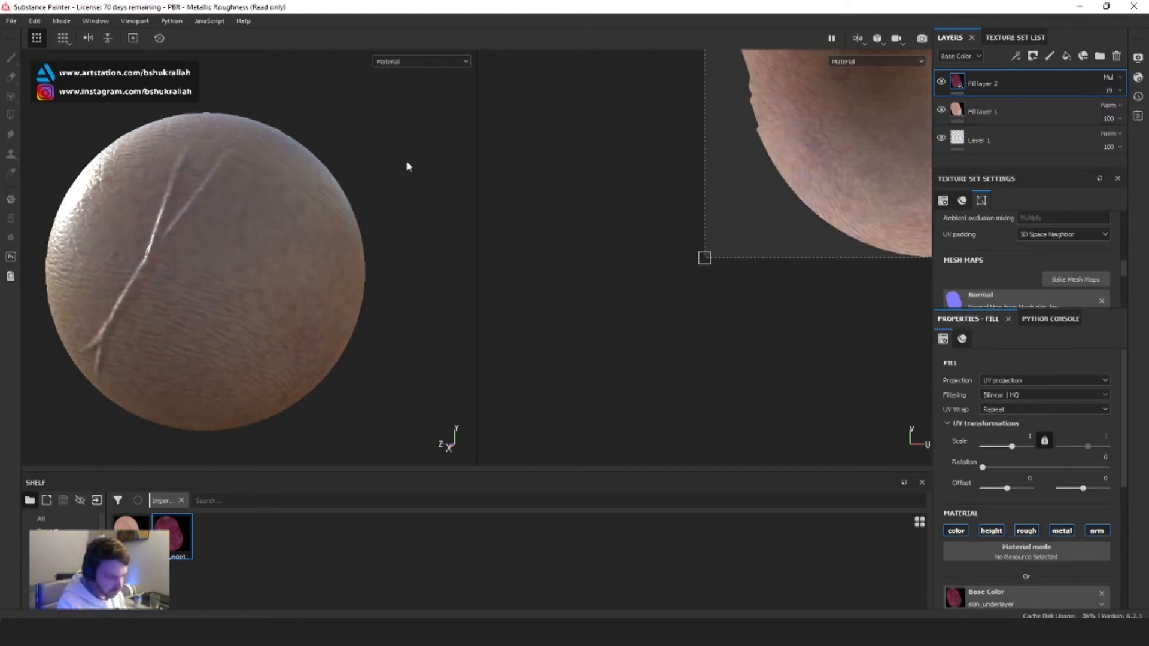
mouse_move(352, 128)
left_mouse_down("alt")
mouse_move(401, 152)
mouse_move(379, 151)
mouse_move(443, 154)
left_mouse_up("alt")
mouse_move(443, 155)
right_mouse_down("shift")
mouse_move(359, 136)
mouse_move(413, 149)
mouse_move(415, 120)
mouse_move(313, 128)
mouse_move(351, 149)
mouse_move(428, 136)
right_mouse_up("shift")
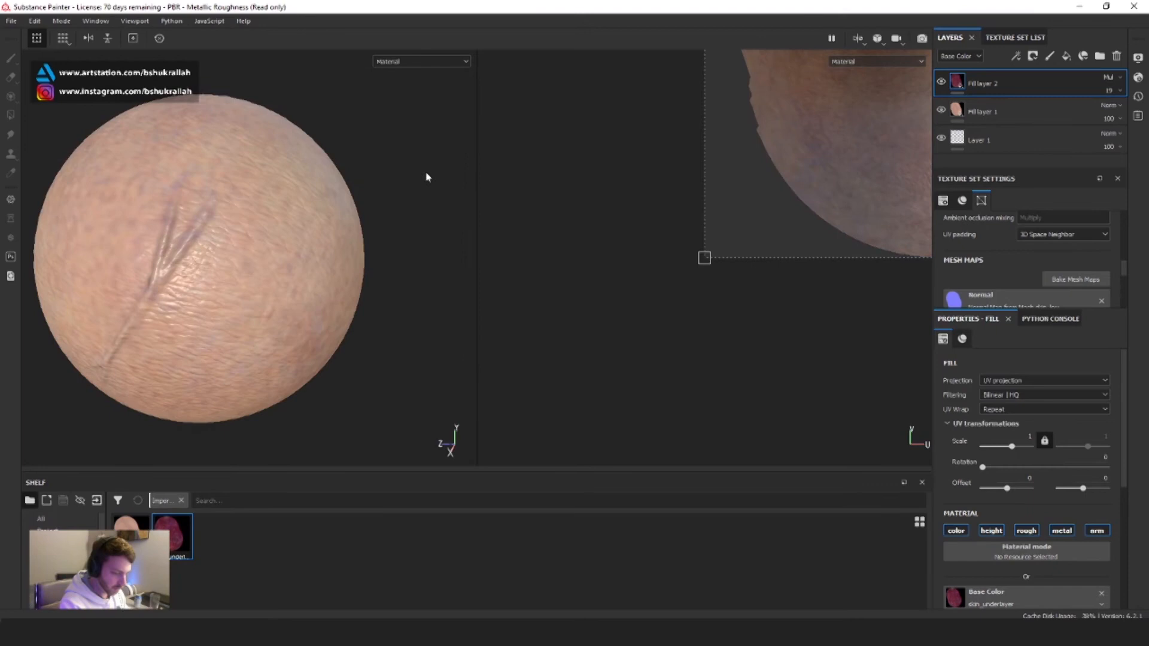
scroll(427, 178, "up", 2)
scroll(389, 225, "down", 3)
mouse_move(396, 248)
right_mouse_down("shift")
mouse_move(403, 226)
mouse_move(405, 254)
right_mouse_up("shift")
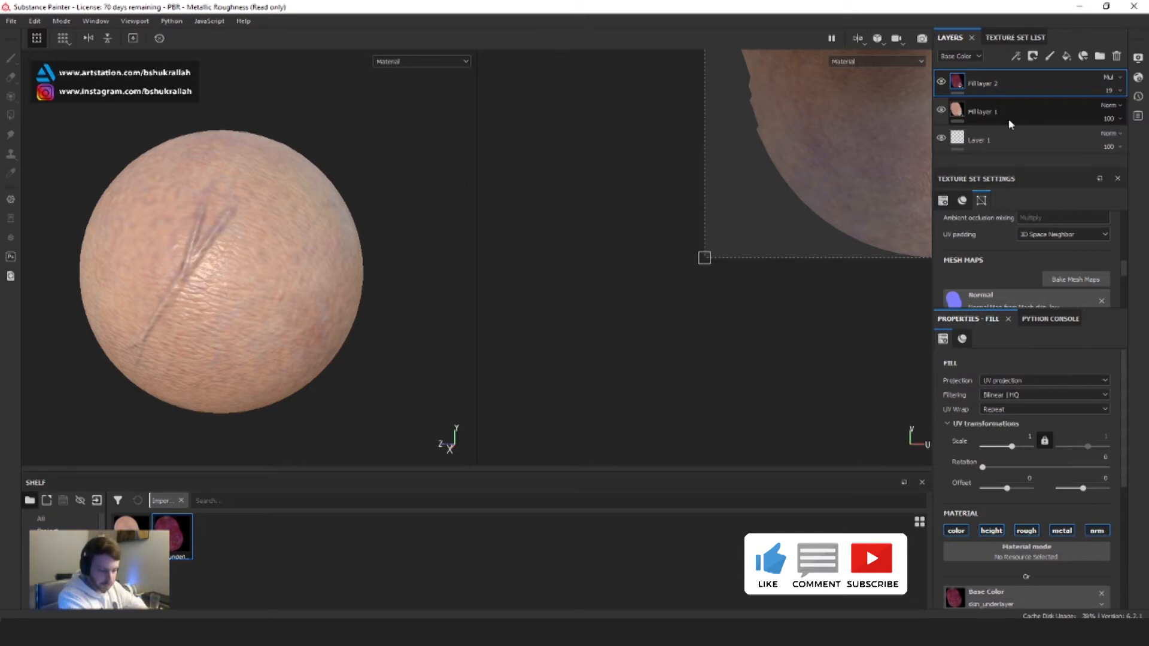
Add a fill layer above Fill layer 2 and set its base color and height opacity to 0
left_click(1067, 56)
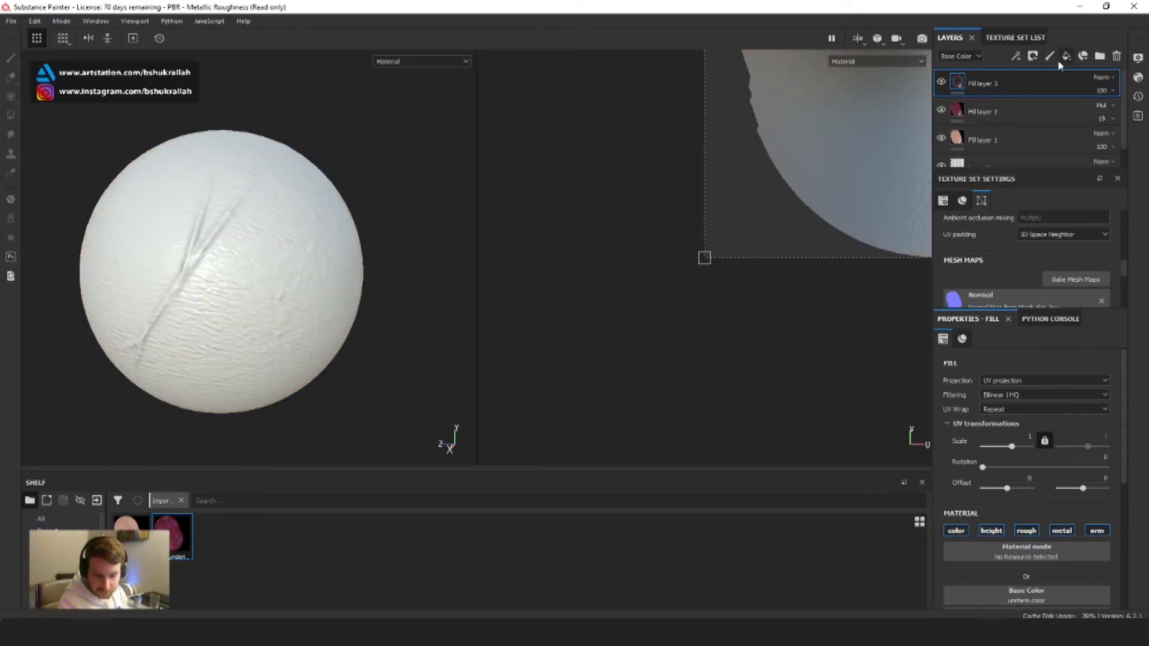
left_click(1101, 91)
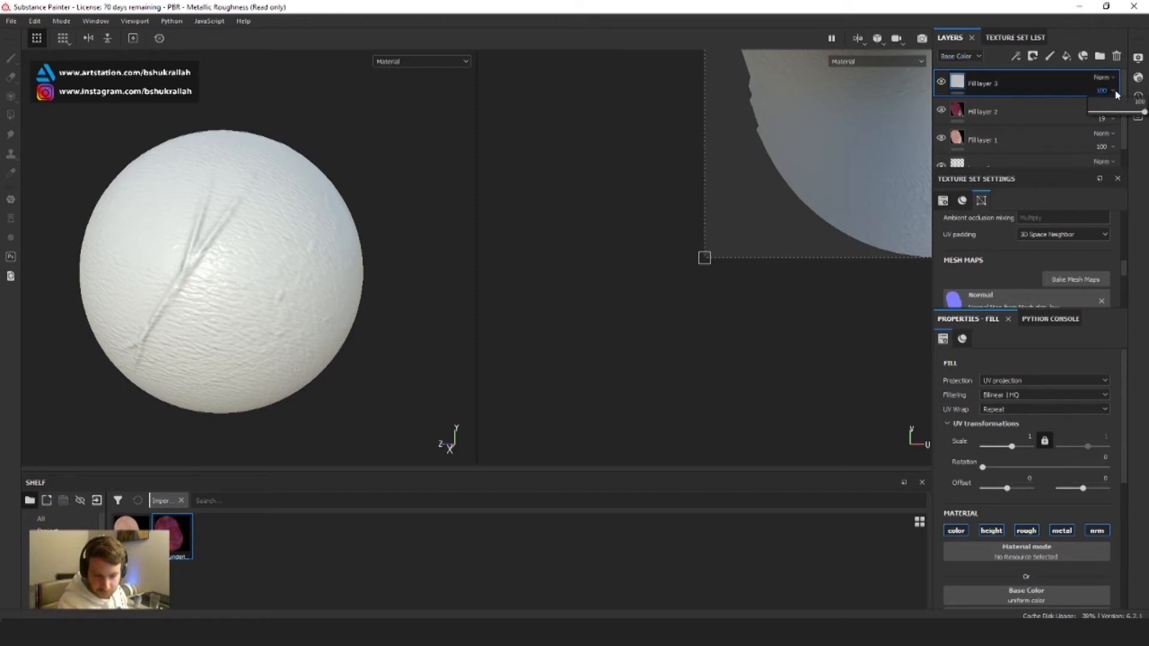
left_click_drag(1130, 113, 1072, 106)
left_click(957, 55)
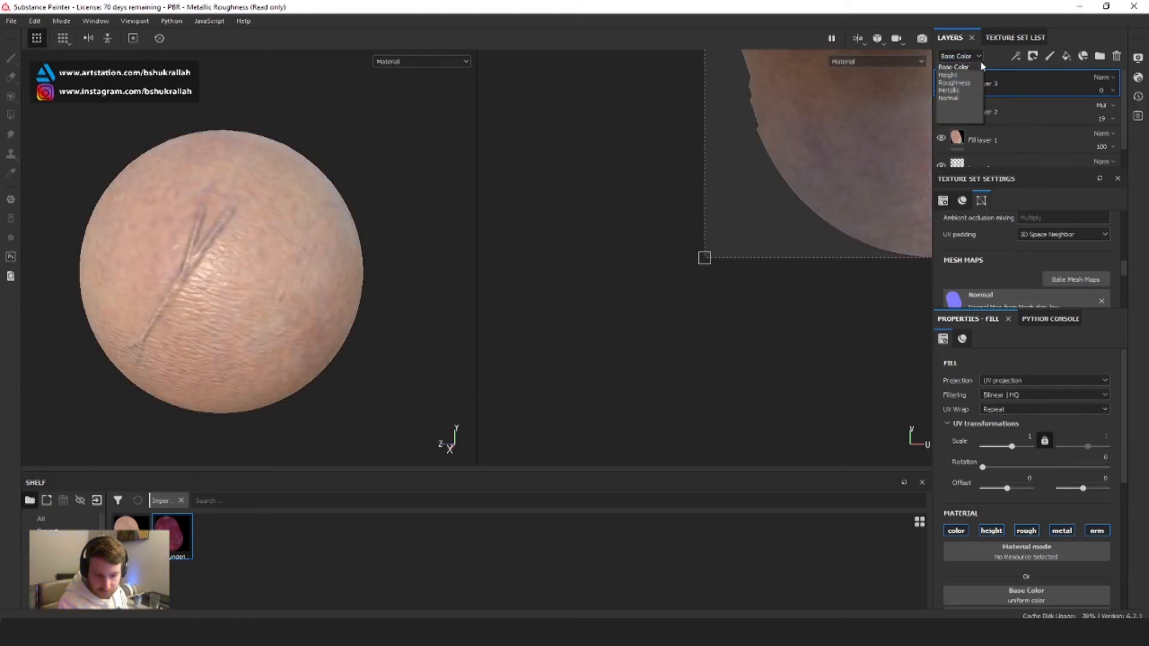
left_click(959, 75)
left_click(1107, 90)
left_click_drag(1106, 113, 1085, 113)
Set Fill layer 3's opacity to 0 in the metallic and normal channels
left_click(958, 55)
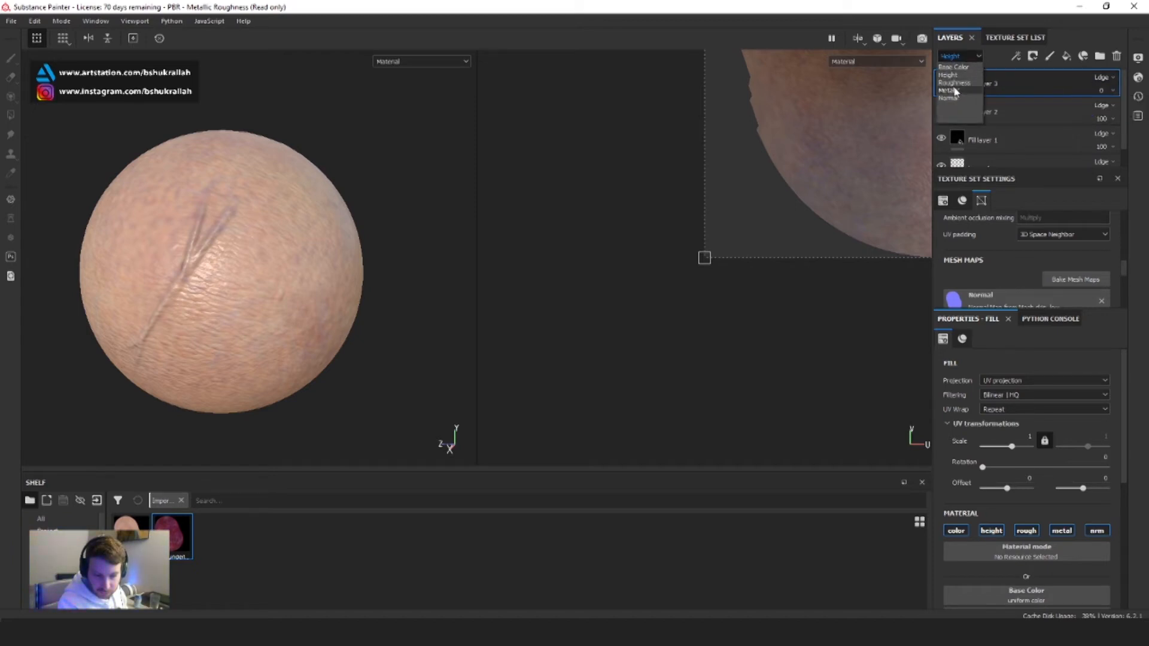
left_click(950, 90)
left_click(1107, 91)
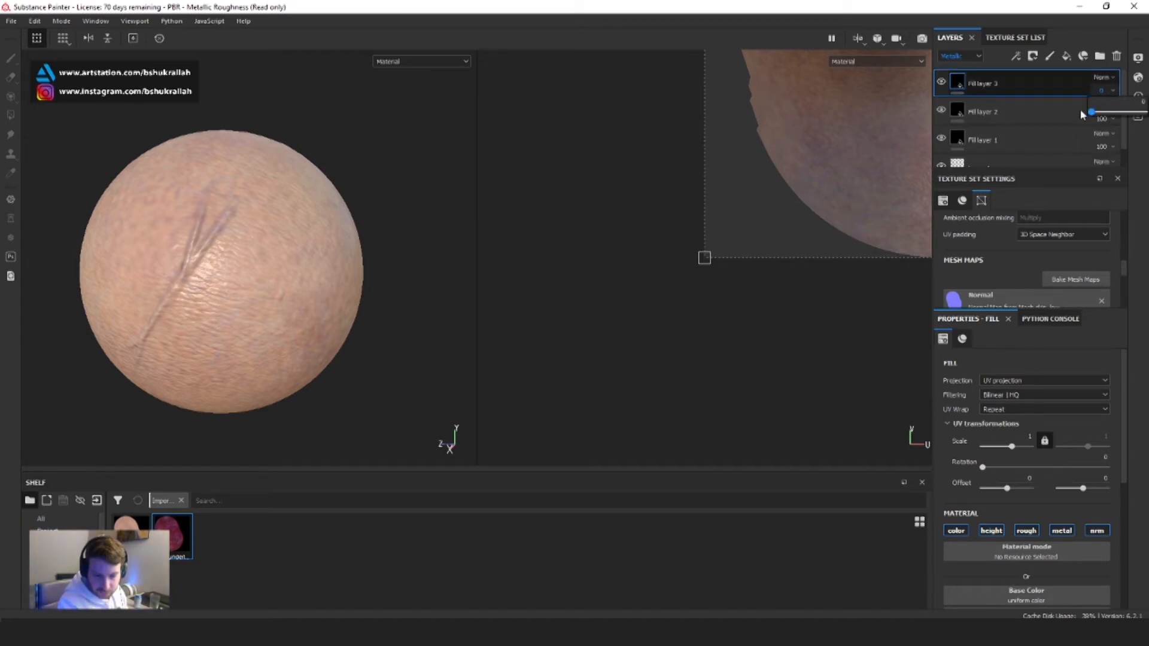
left_click(963, 57)
left_click(959, 98)
left_click(1102, 92)
left_click_drag(1104, 113, 1068, 112)
Show the layer stack's roughness channel and set Fill layer 3's roughness to about 0.56
left_click(976, 56)
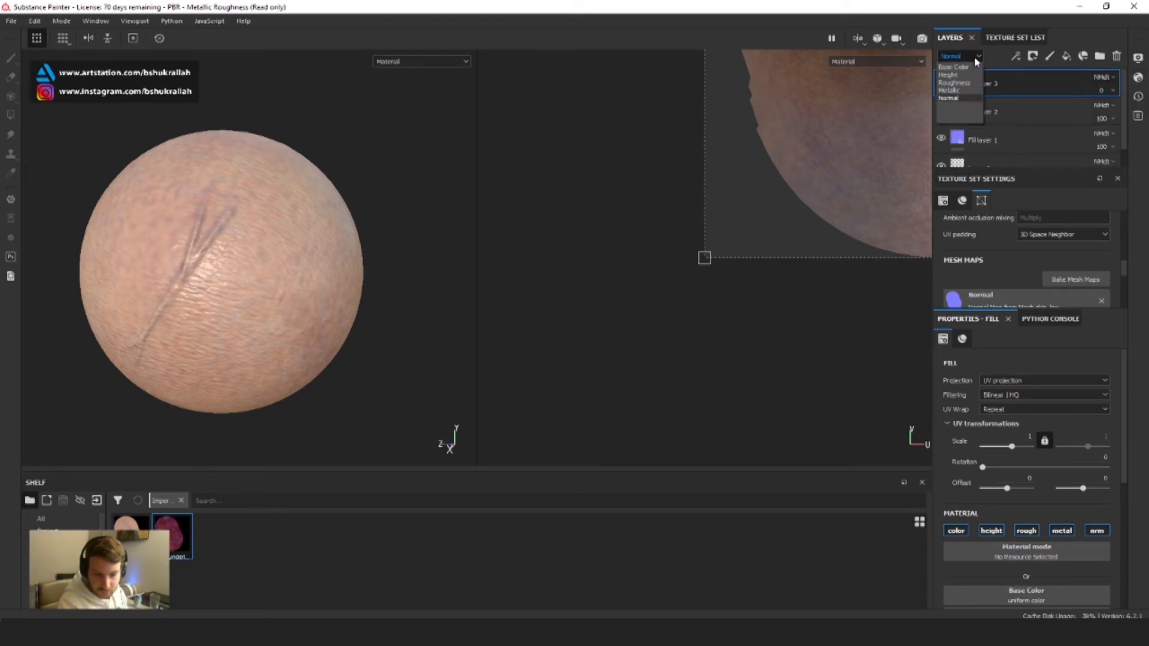
left_click(957, 83)
scroll(1046, 421, "down", 4)
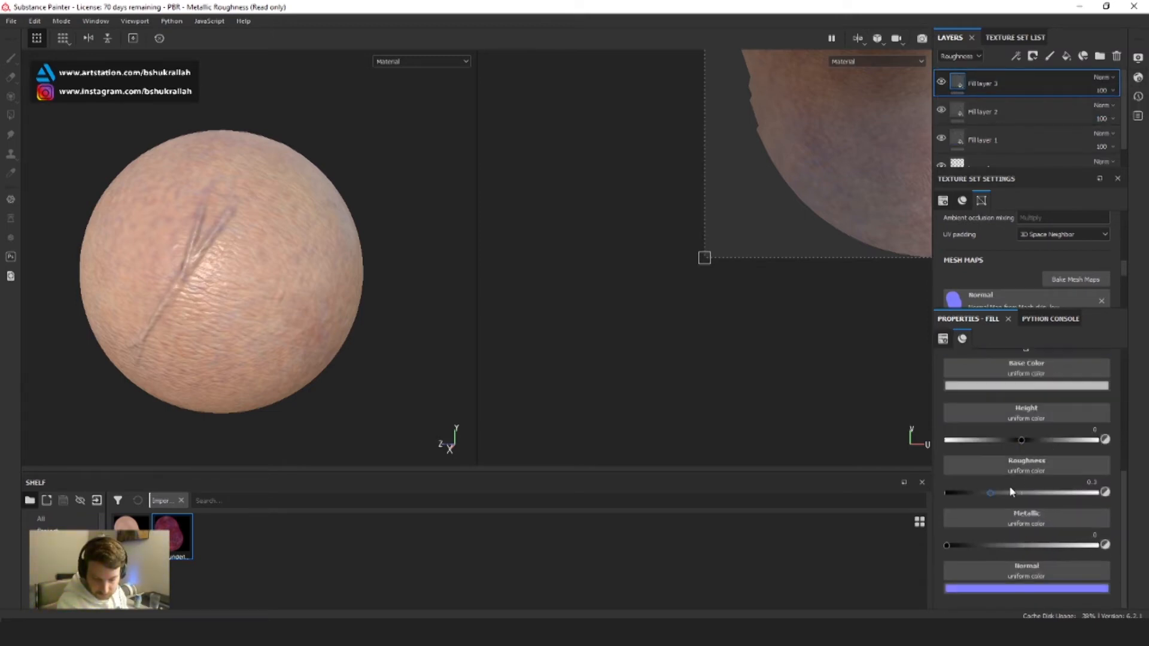
left_click_drag(990, 493, 1113, 496)
mouse_move(1035, 497)
left_mouse_down()
mouse_move(978, 493)
mouse_move(1098, 505)
left_mouse_up()
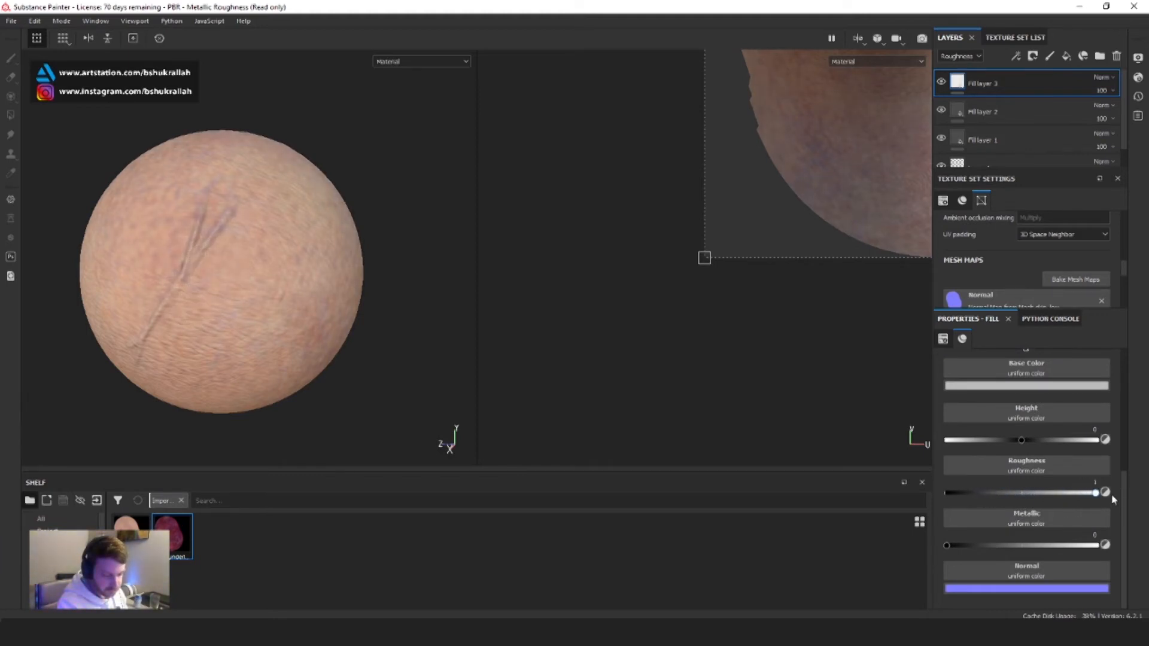
mouse_move(1040, 494)
left_mouse_down()
mouse_move(1089, 496)
mouse_move(956, 486)
left_mouse_up()
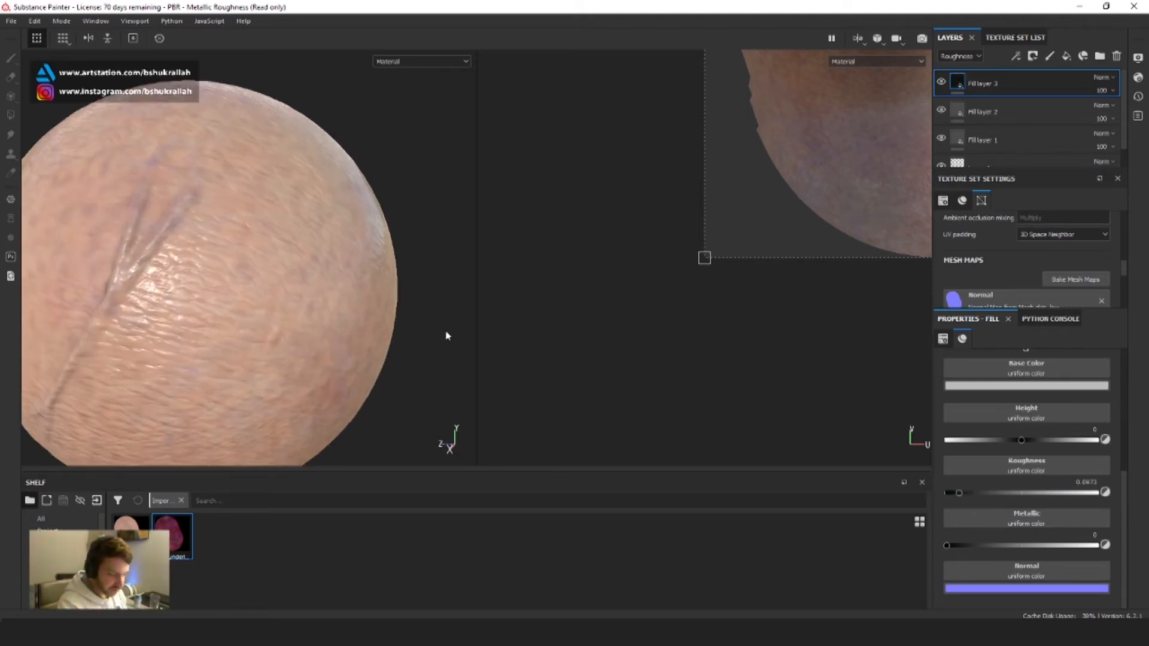
left_click_drag(959, 493, 1039, 496)
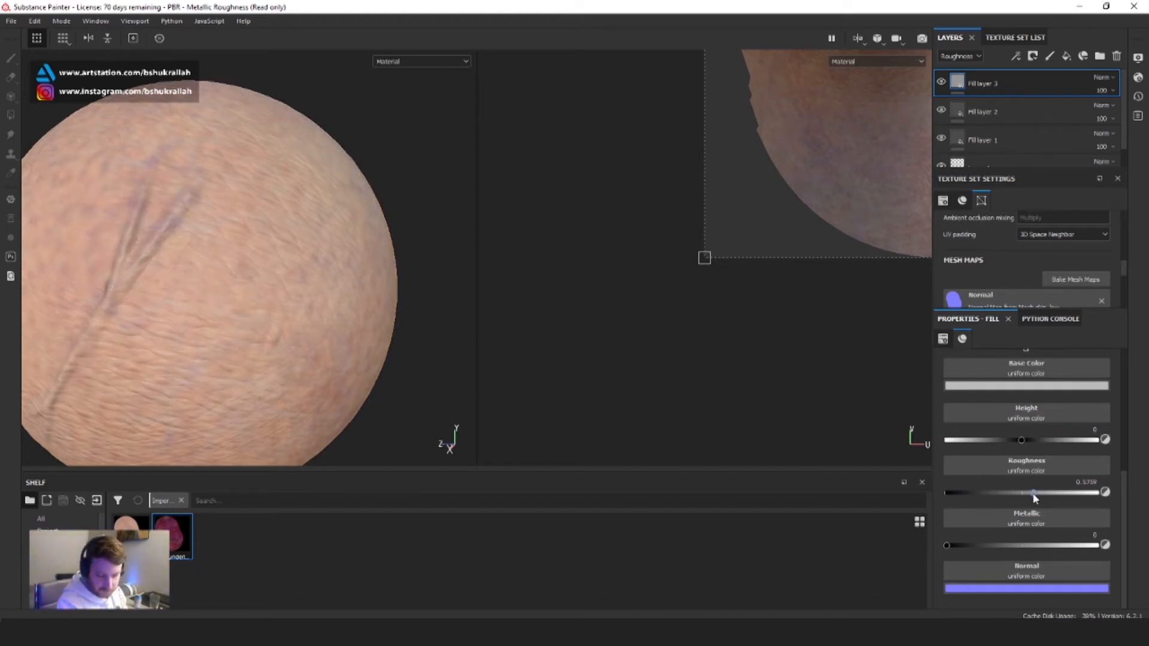
mouse_move(1033, 495)
left_mouse_down()
mouse_move(984, 494)
mouse_move(1031, 492)
left_mouse_up()
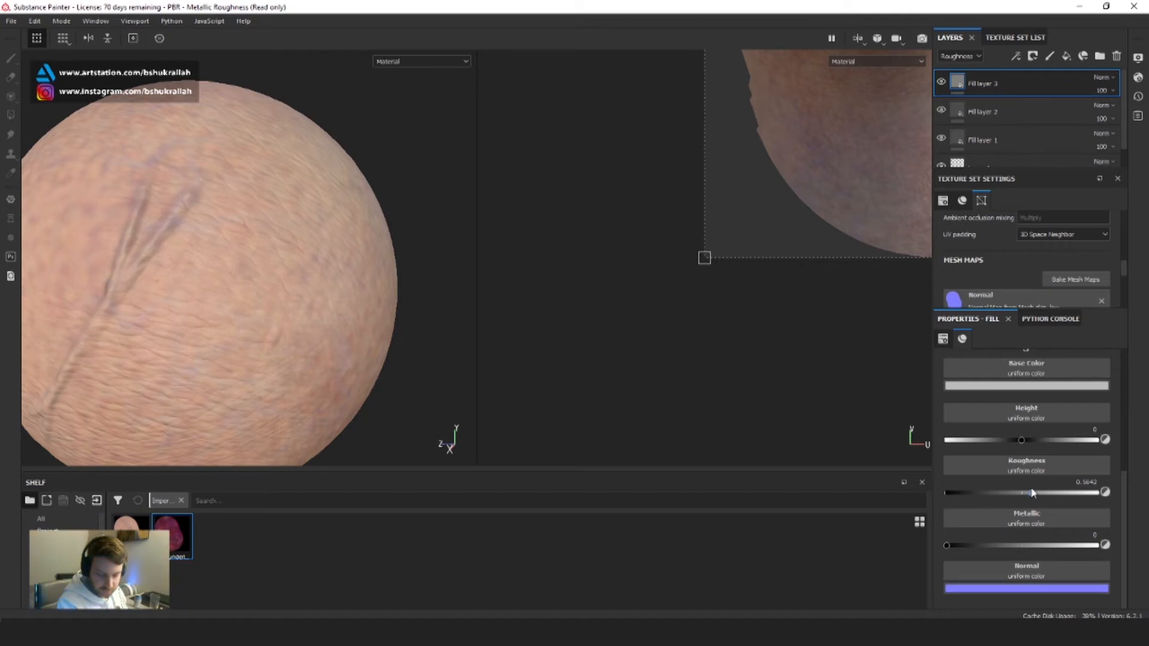
Display only the roughness channel on the model and give Fill layer 3 a black mask with a Dirt generator
left_click(420, 61)
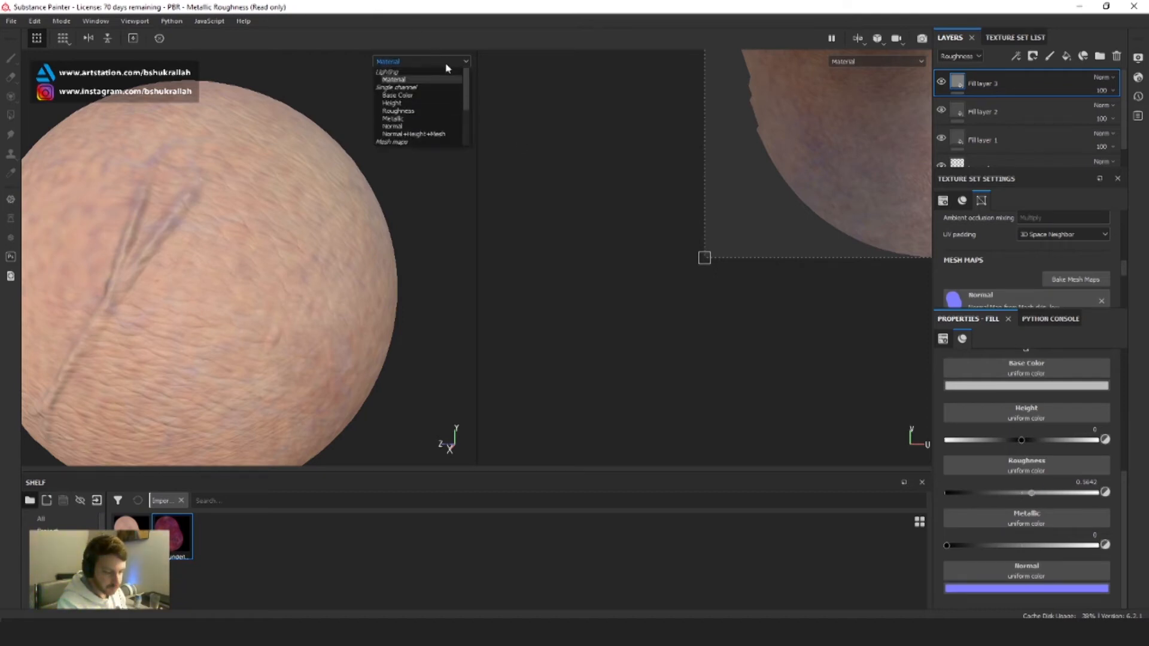
left_click(403, 112)
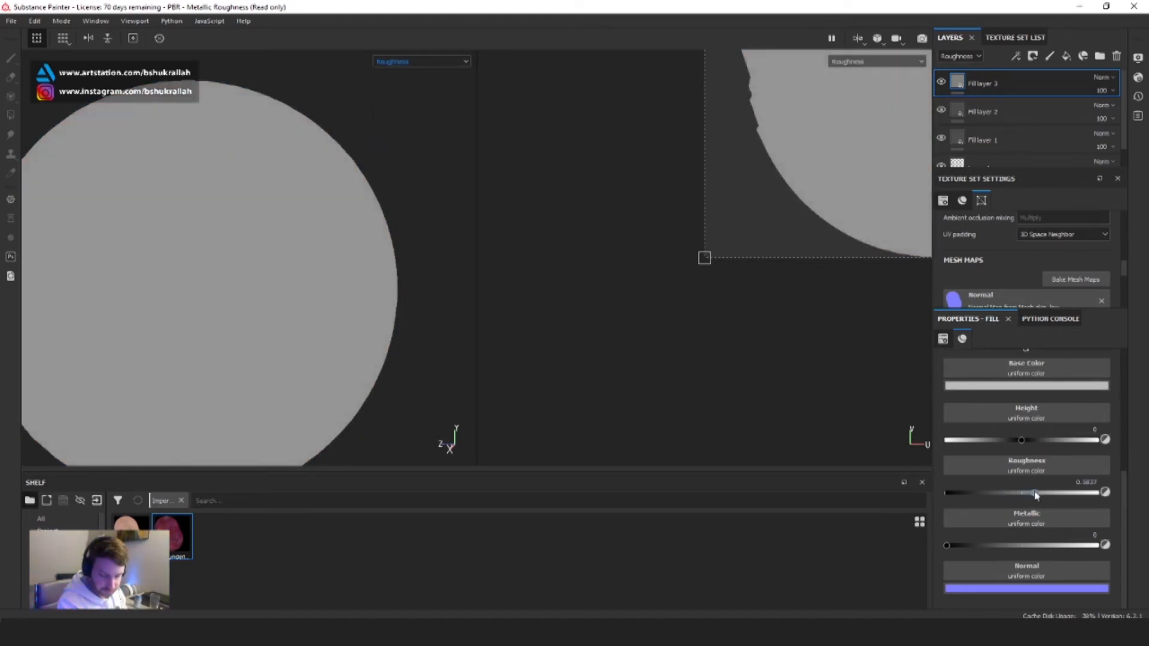
right_click(956, 83)
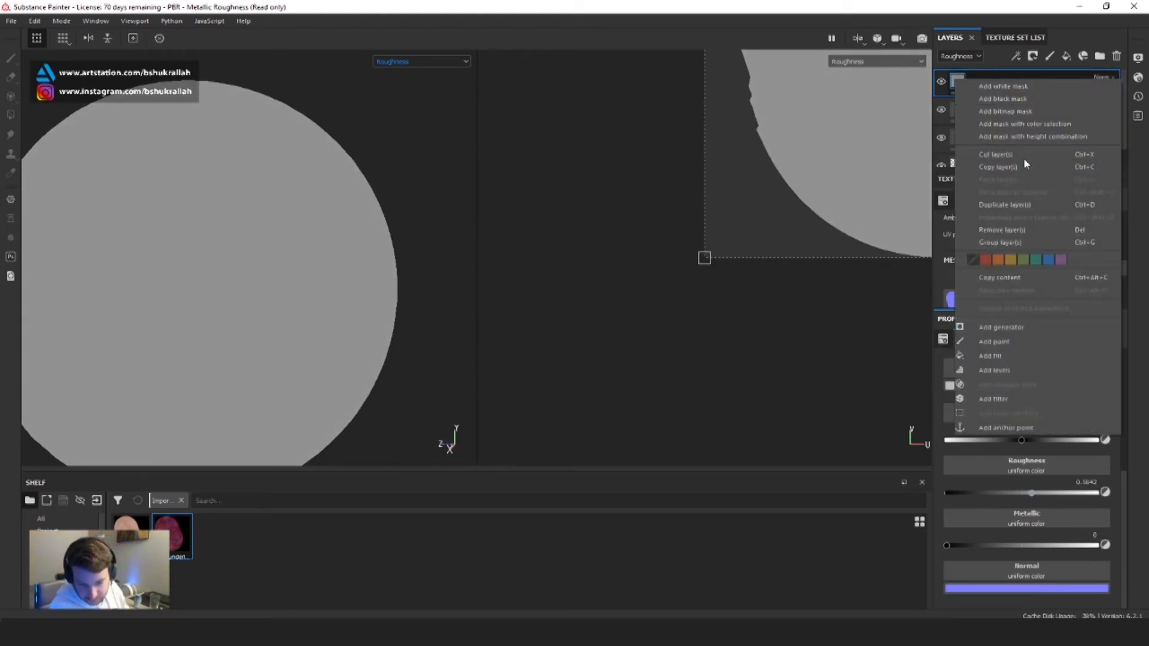
left_click(1033, 98)
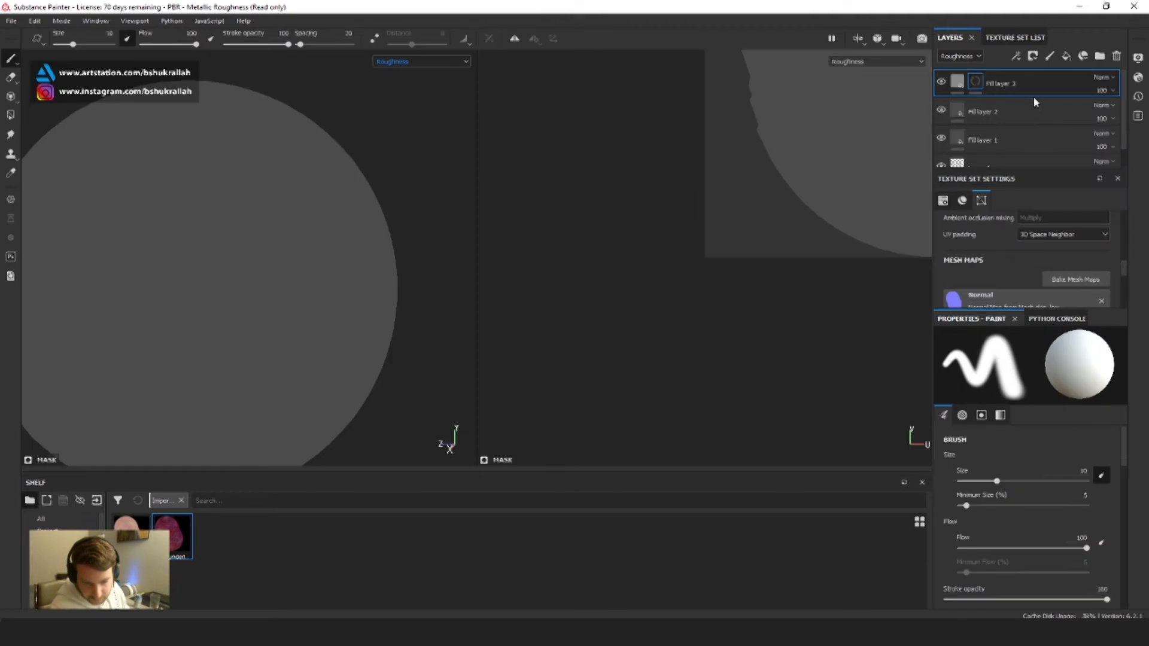
right_click(976, 74)
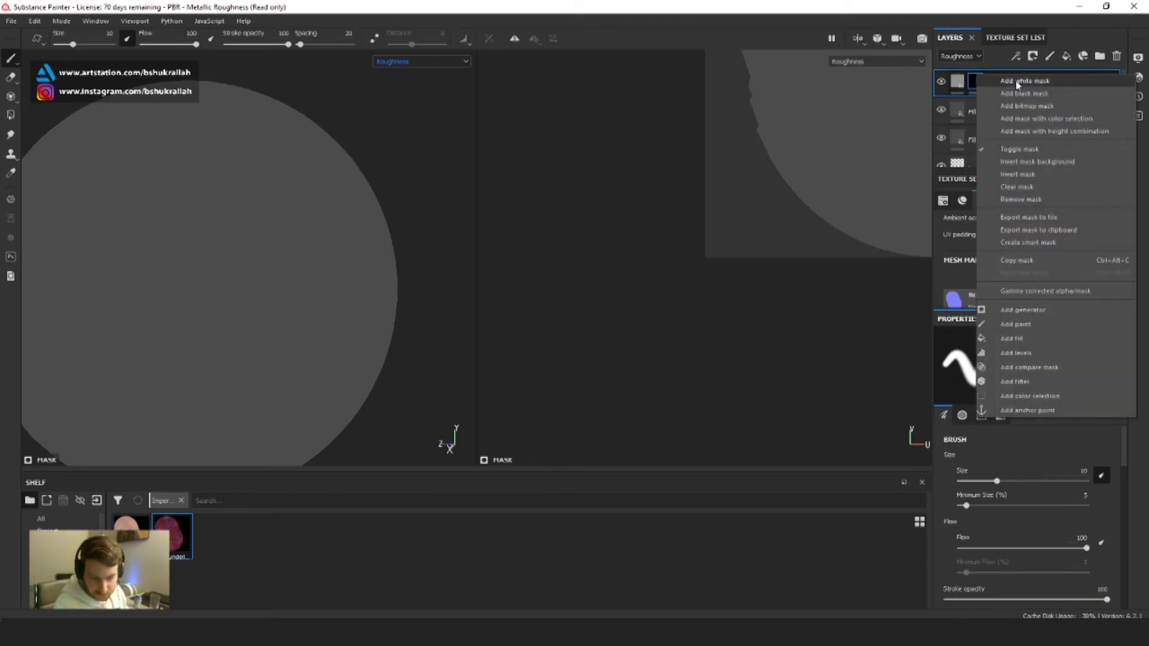
left_click(1017, 310)
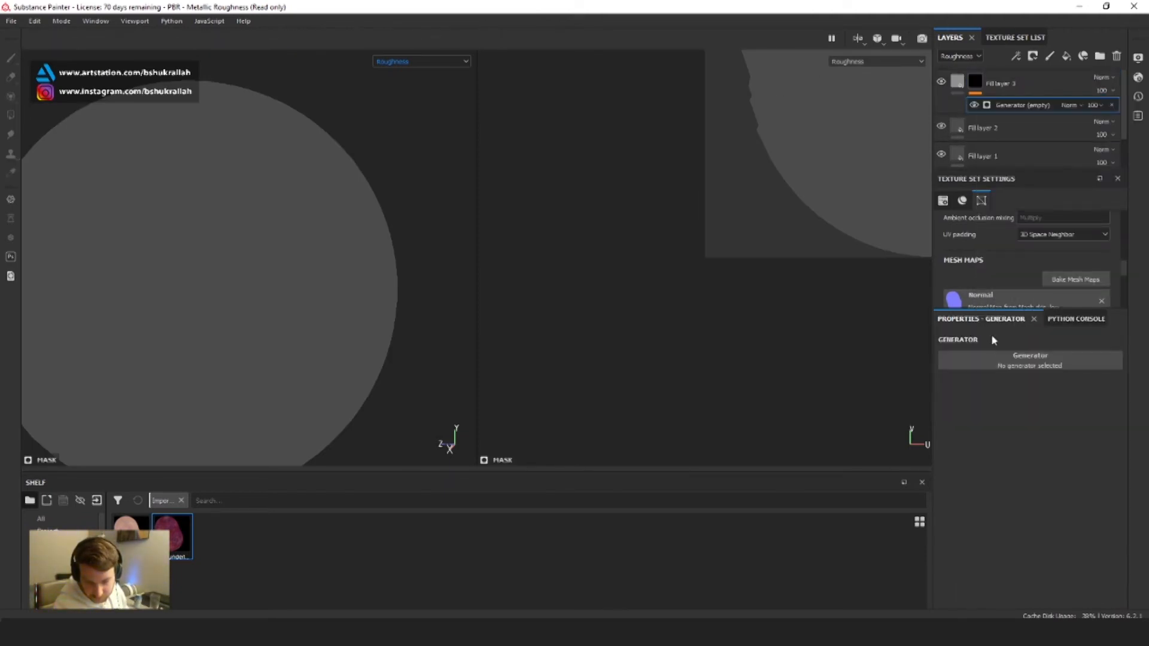
left_click(1006, 365)
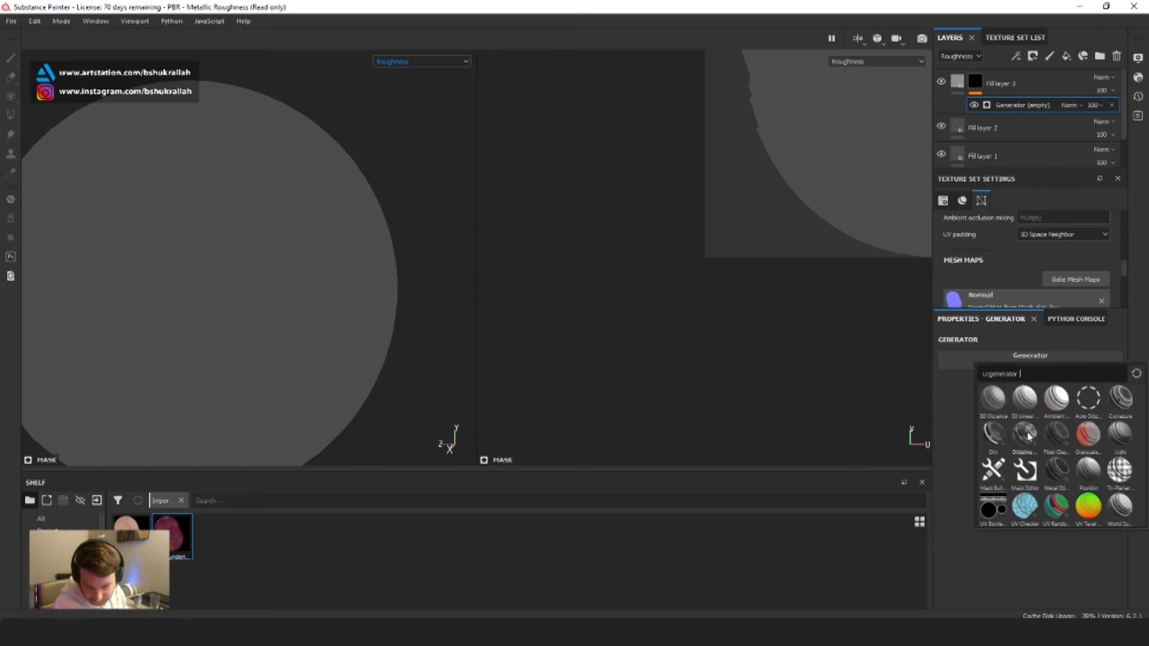
left_click(992, 437)
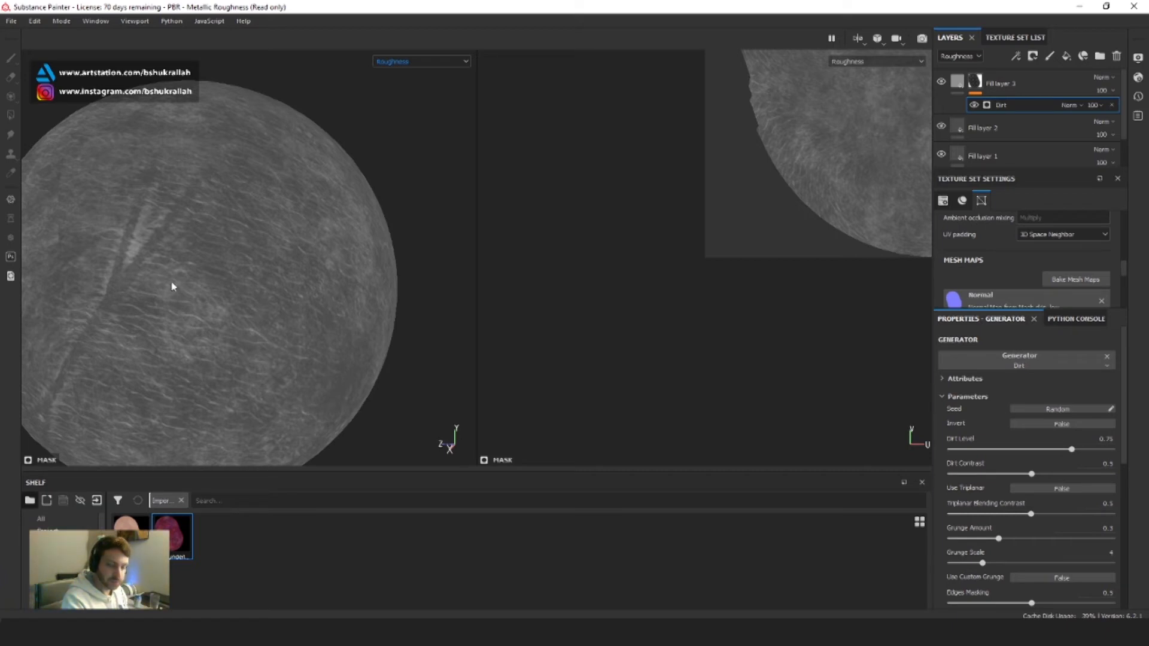
Examine the dirt-masked roughness up close, comparing the material view under rotated lighting with the roughness view
scroll(225, 365, "up", 2)
scroll(248, 382, "down", 3)
scroll(259, 380, "up", 2)
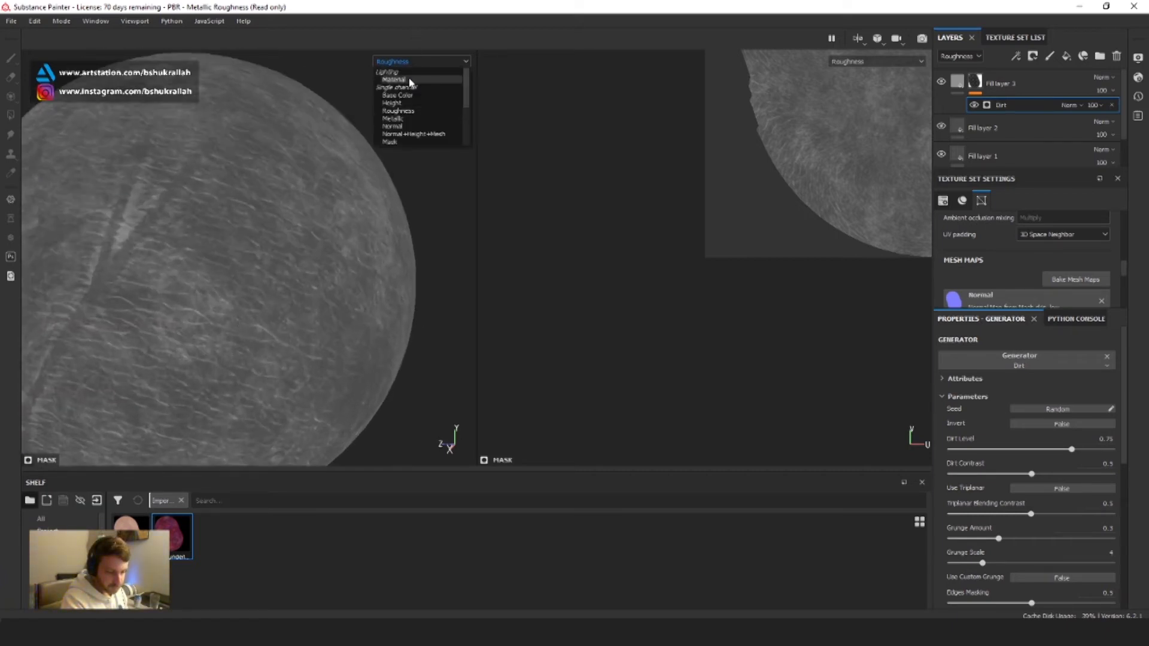
left_click(411, 81)
mouse_move(403, 103)
right_mouse_down("shift")
mouse_move(480, 103)
mouse_move(420, 102)
mouse_move(435, 142)
right_mouse_up("shift")
left_click(423, 62)
left_click(427, 114)
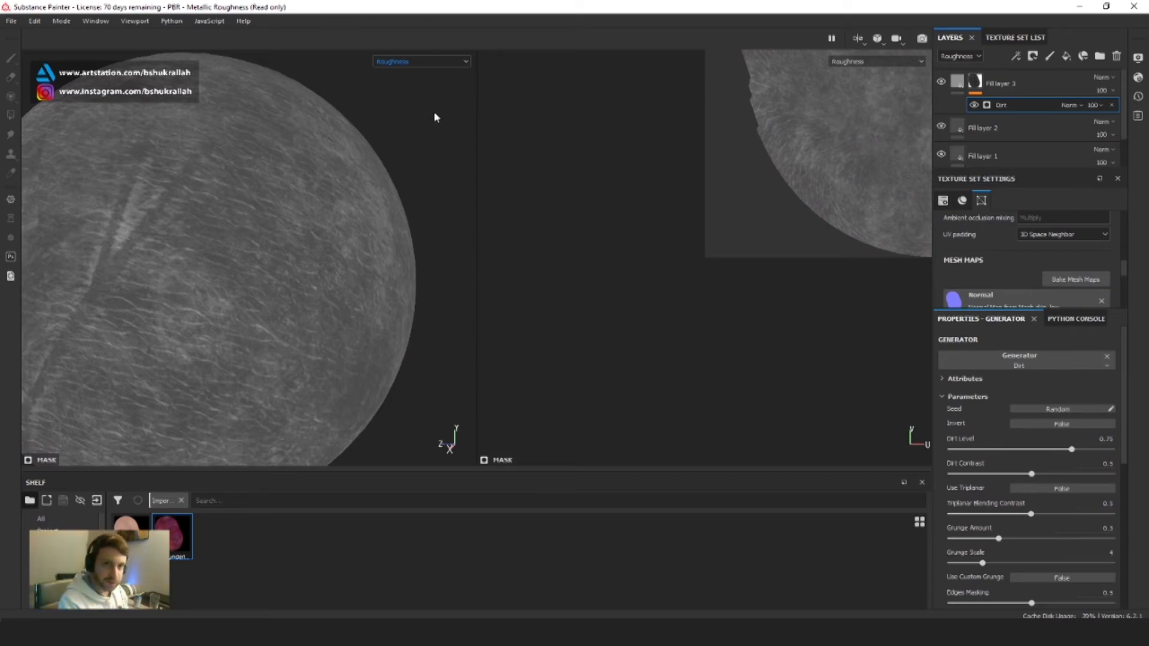
Try inverting the Dirt generator and check the effect in the material and roughness views
left_click(1031, 422)
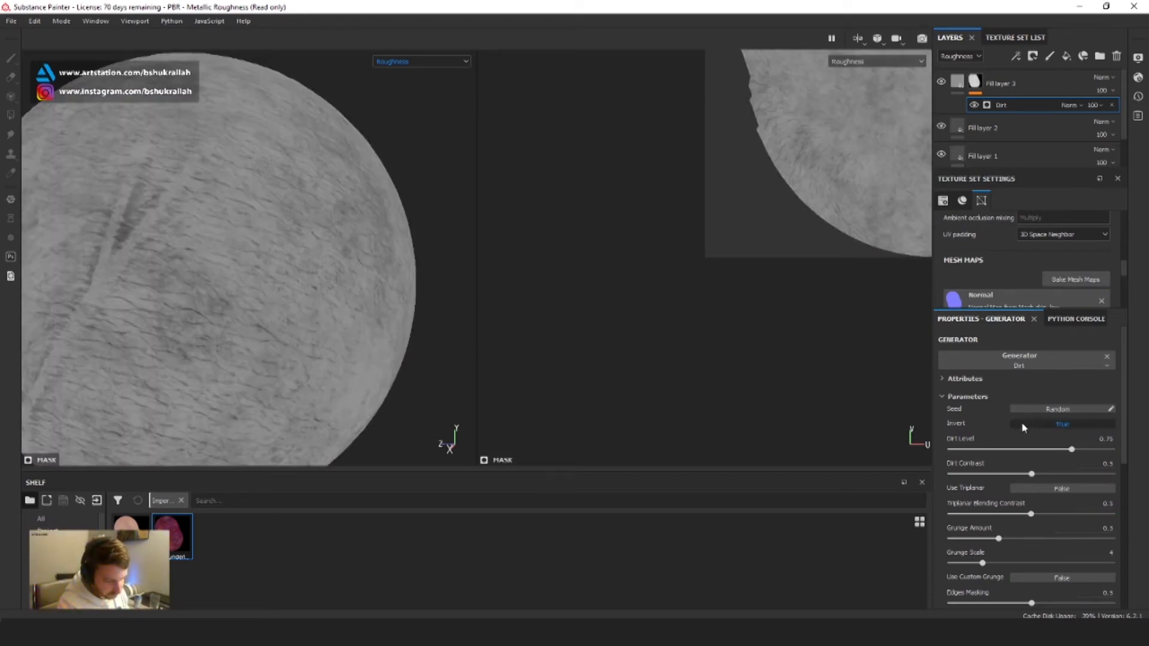
left_click(422, 63)
left_click(407, 71)
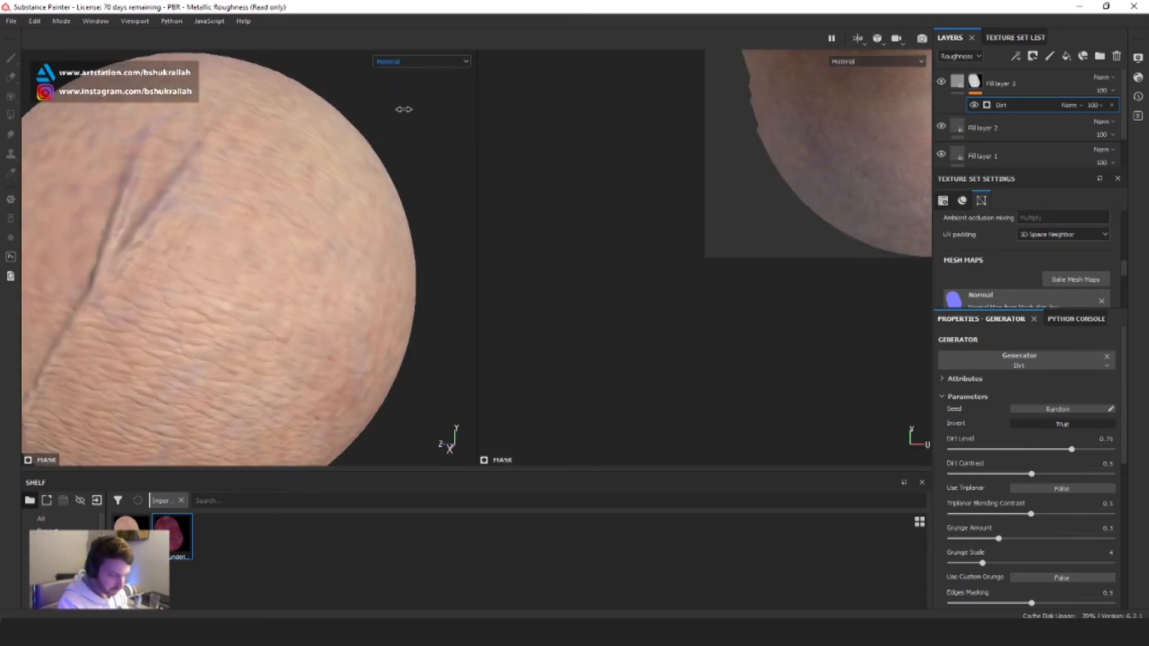
mouse_move(406, 119)
right_mouse_down("shift")
mouse_move(386, 121)
mouse_move(400, 134)
right_mouse_up("shift")
key("c")
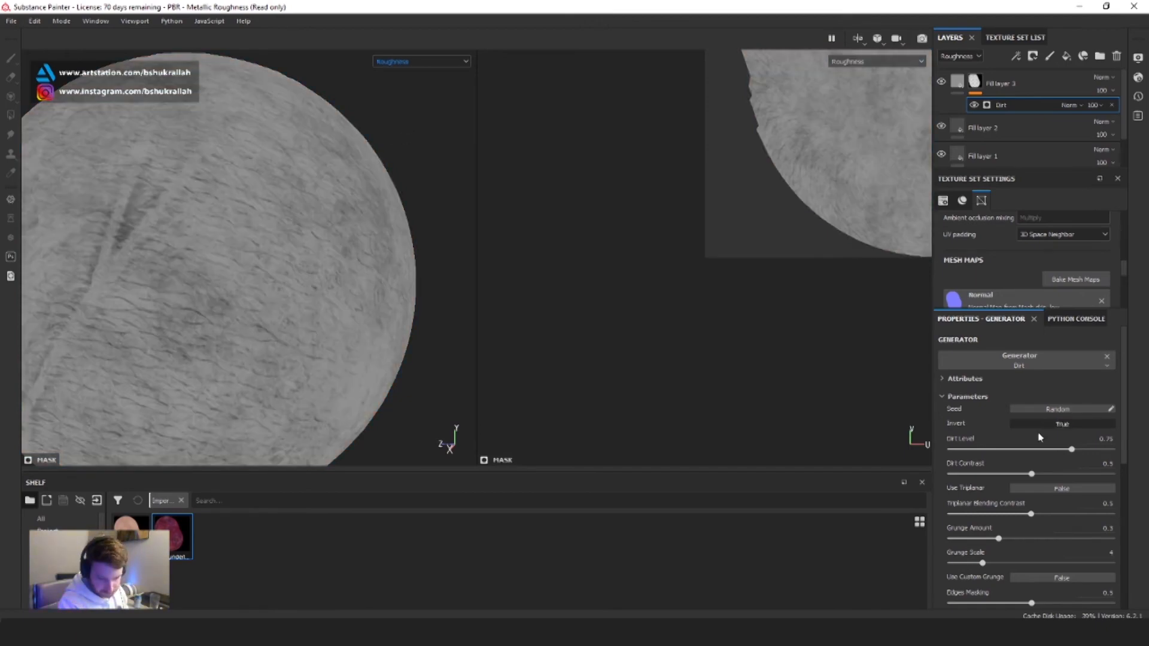
Raise the Dirt generator's Dirt Level to about 0.87 and turn its inversion off
left_click_drag(1071, 449, 1092, 450)
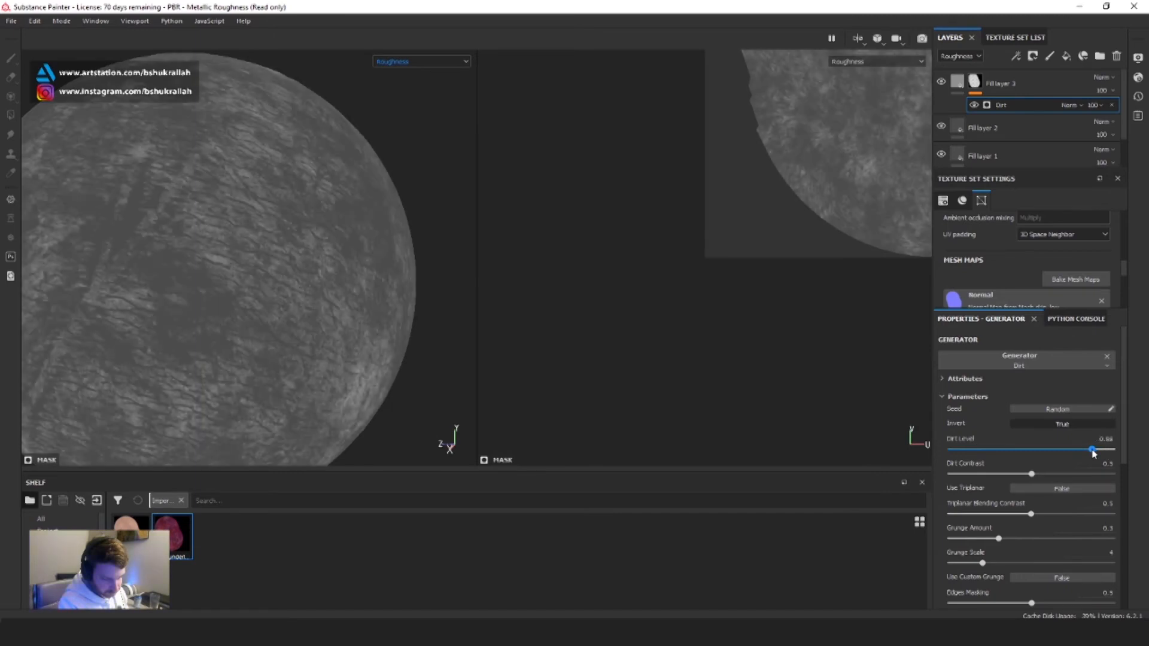
left_click_drag(1092, 450, 1090, 450)
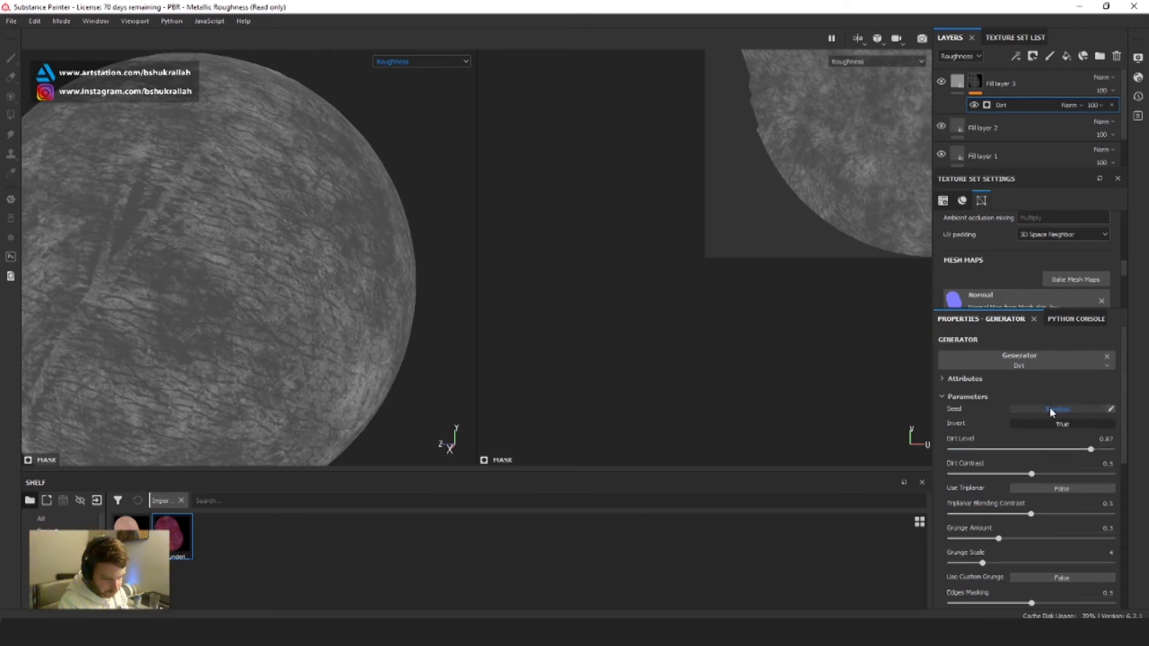
left_click(1044, 423)
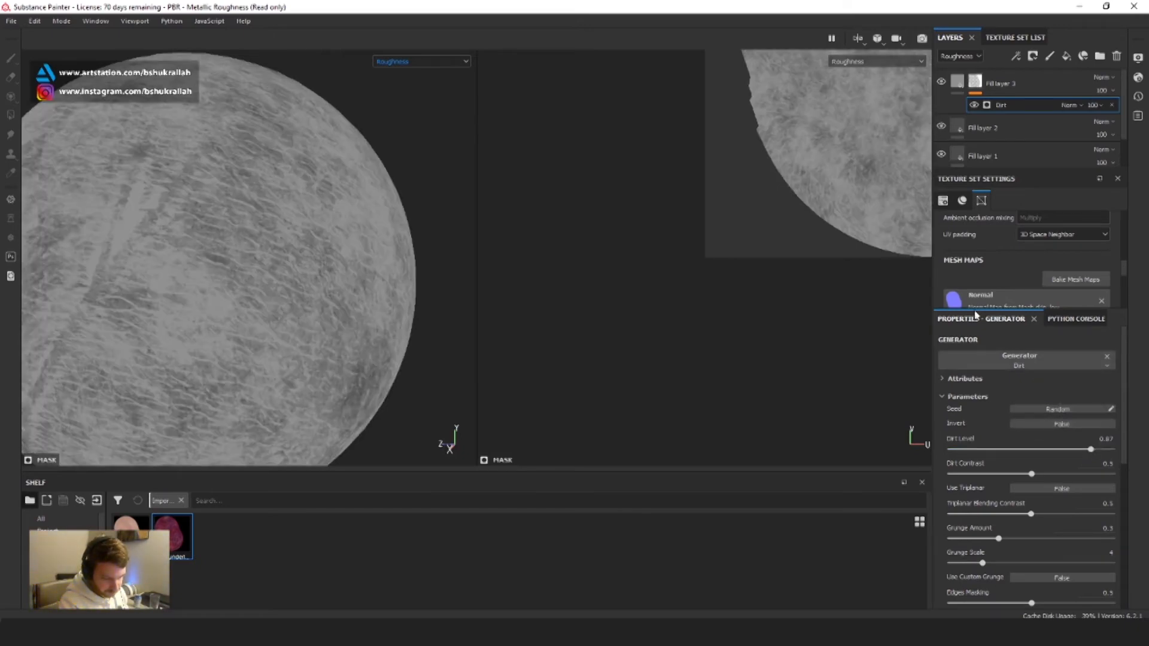
Display the full material, set the Dirt Level to about 0.83 and check the skin's shine under rotated lighting
left_click(389, 61)
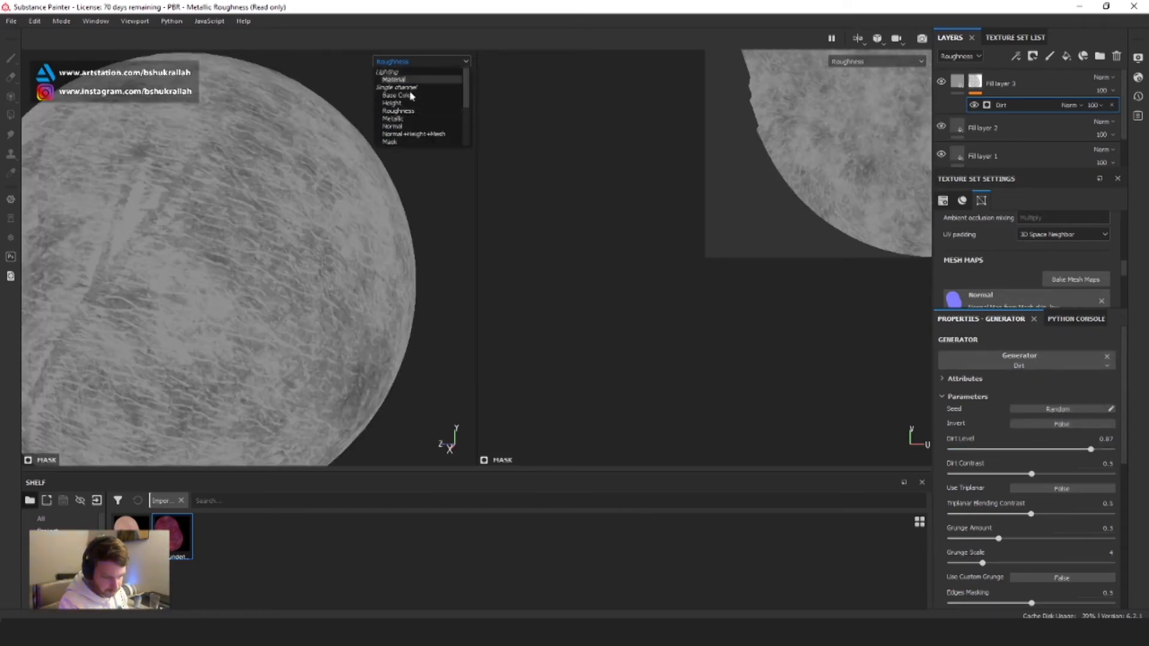
left_click(395, 79)
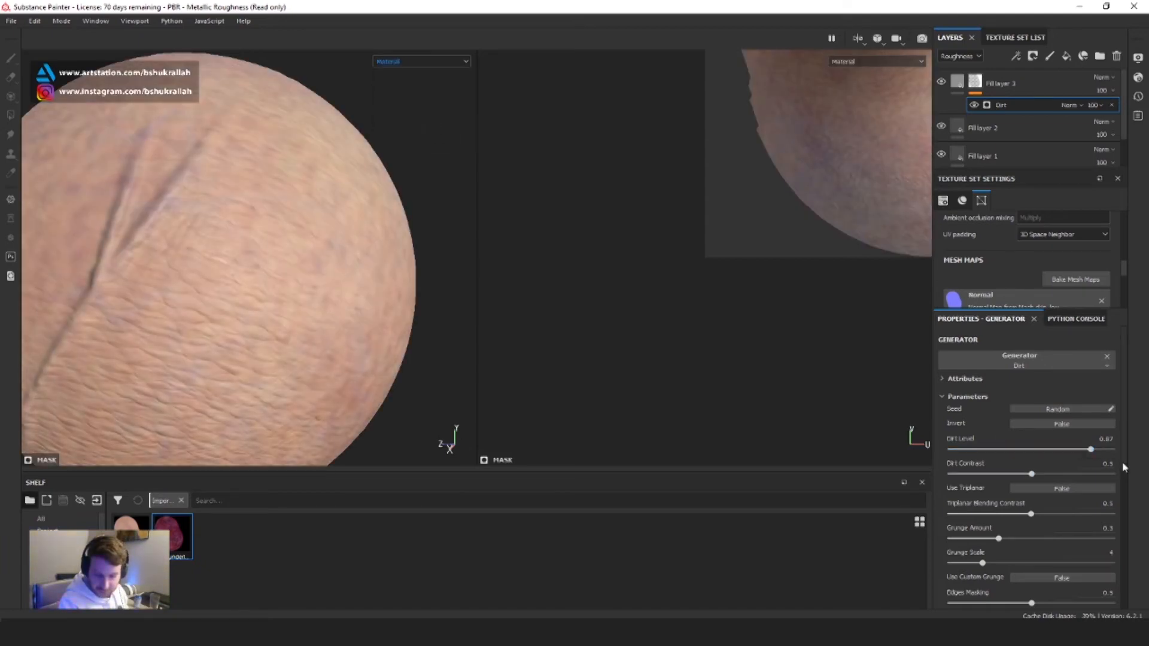
mouse_move(1091, 449)
left_mouse_down()
mouse_move(1018, 450)
mouse_move(1084, 451)
left_mouse_up()
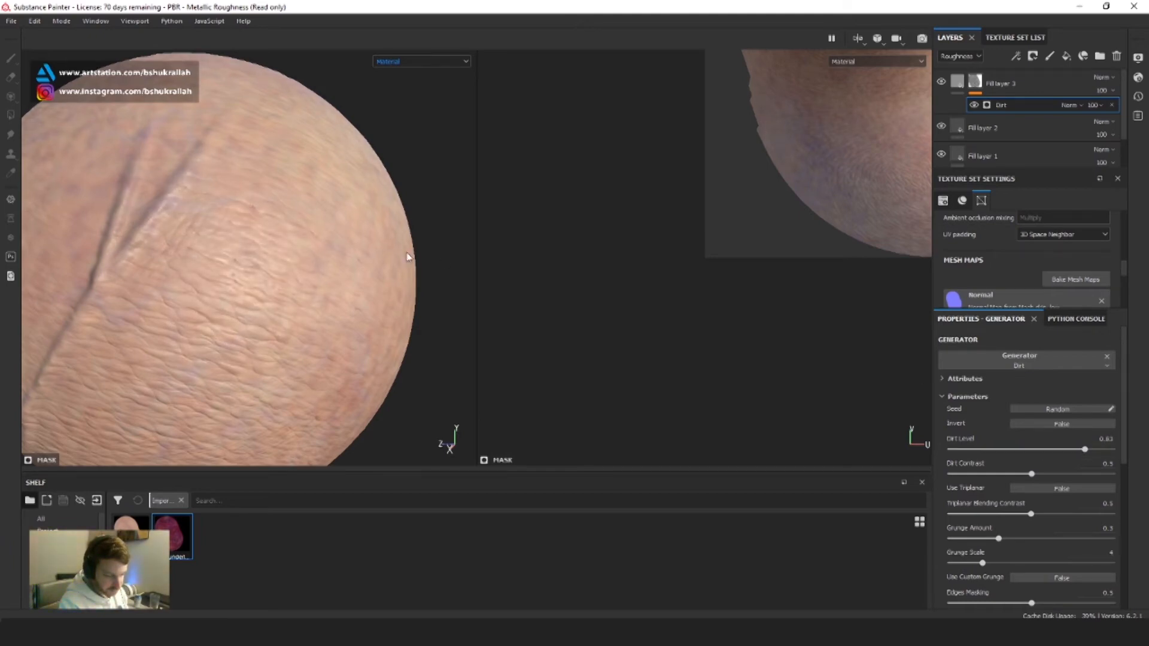
left_click_drag(336, 259, 350, 266, "alt")
scroll(350, 266, "down", 3)
mouse_move(441, 226)
right_mouse_down("shift")
mouse_move(397, 225)
mouse_move(438, 221)
right_mouse_up("shift")
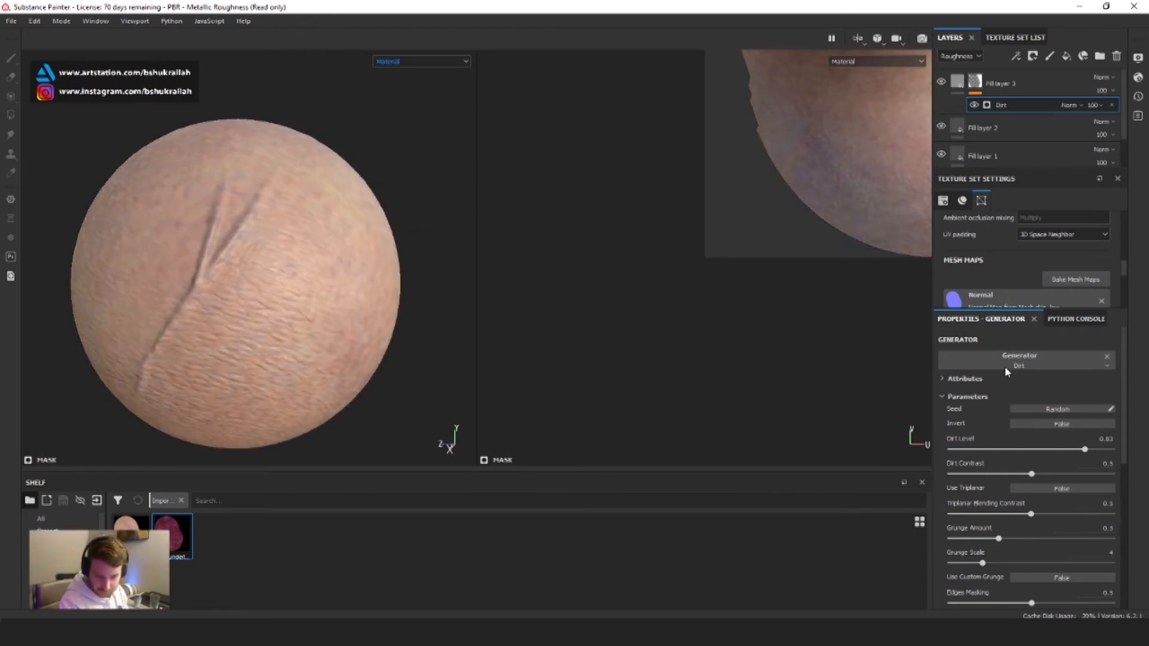
Display only the roughness channel and enable Use Triplanar on the Dirt generator
left_click(453, 63)
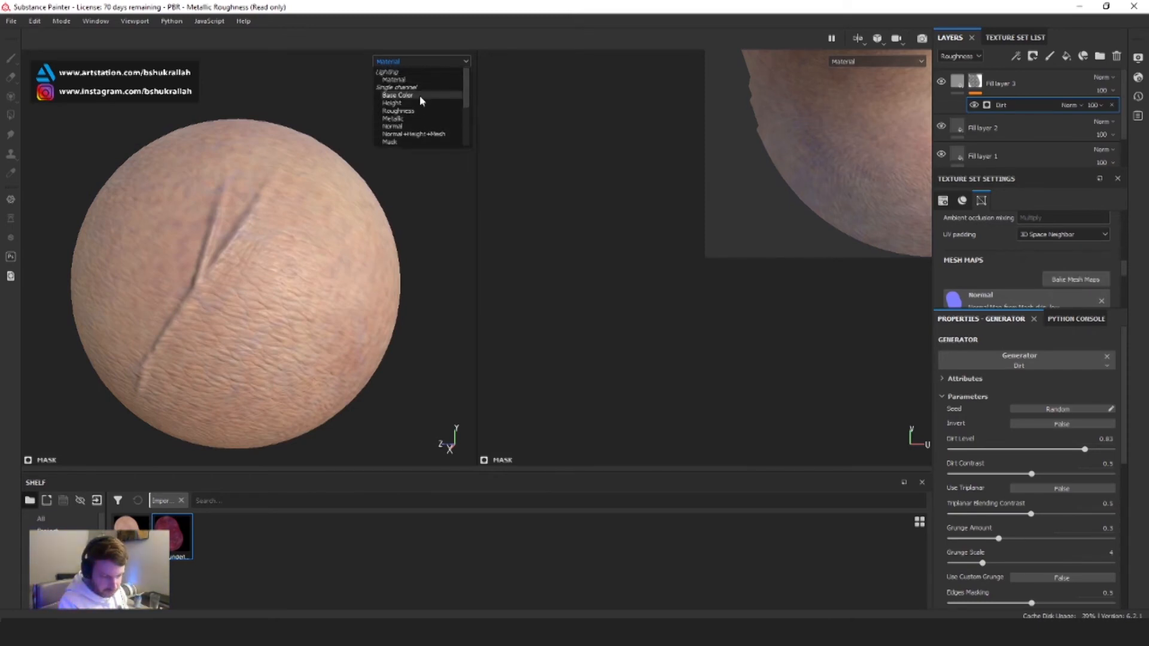
left_click(416, 114)
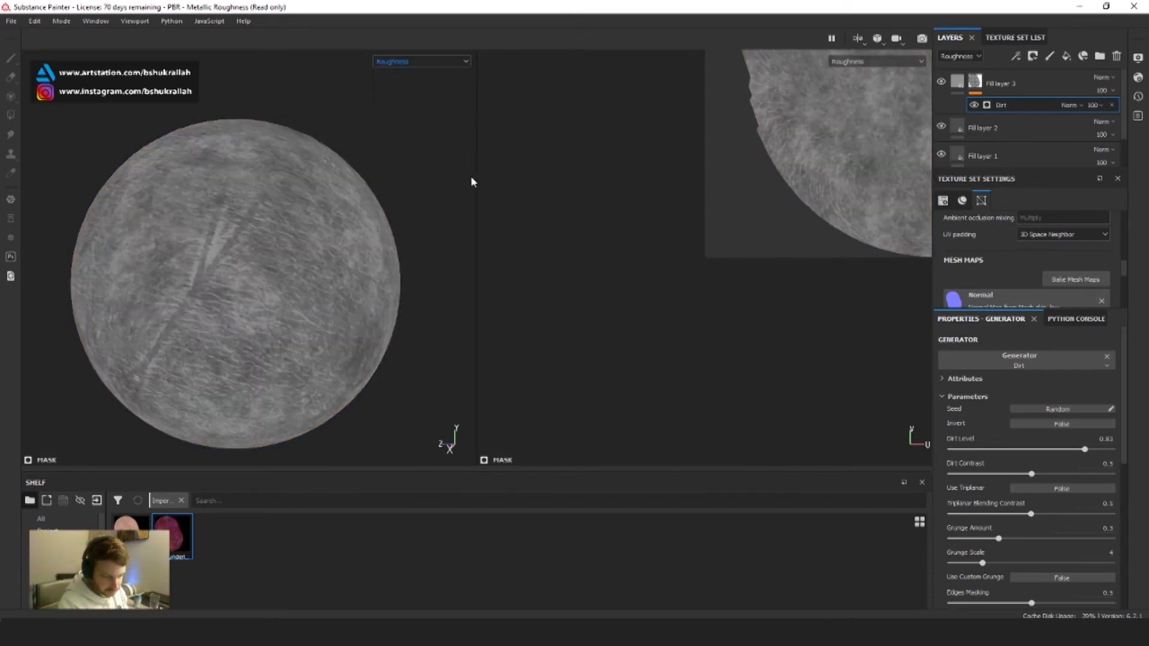
left_click(1055, 490)
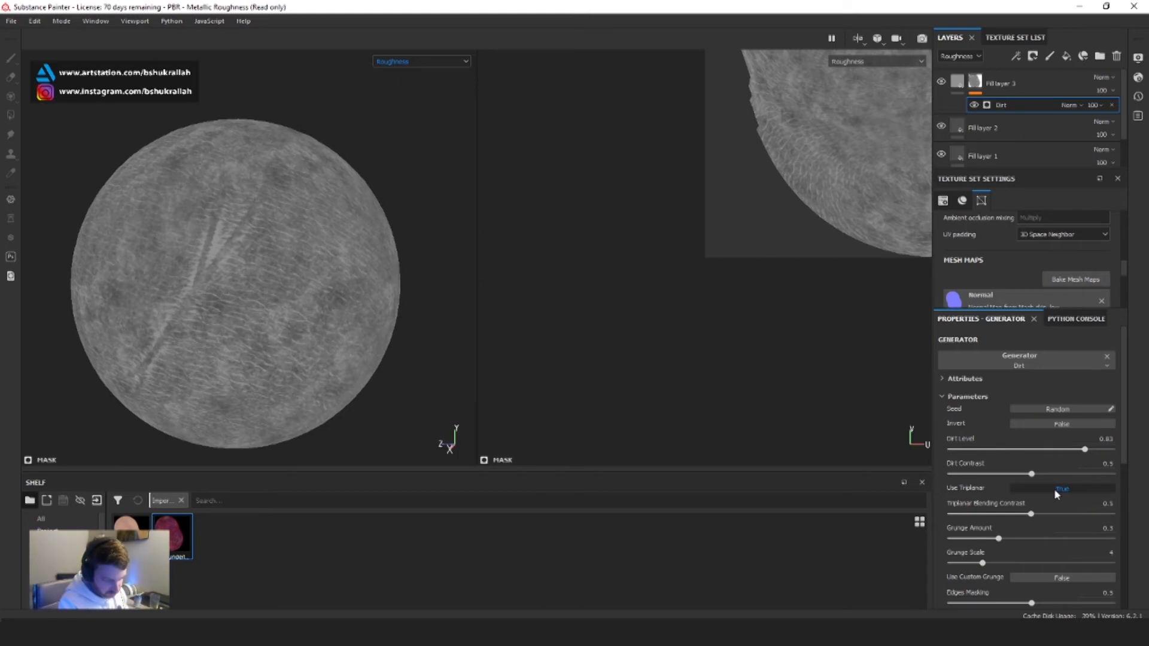
left_click(1055, 489)
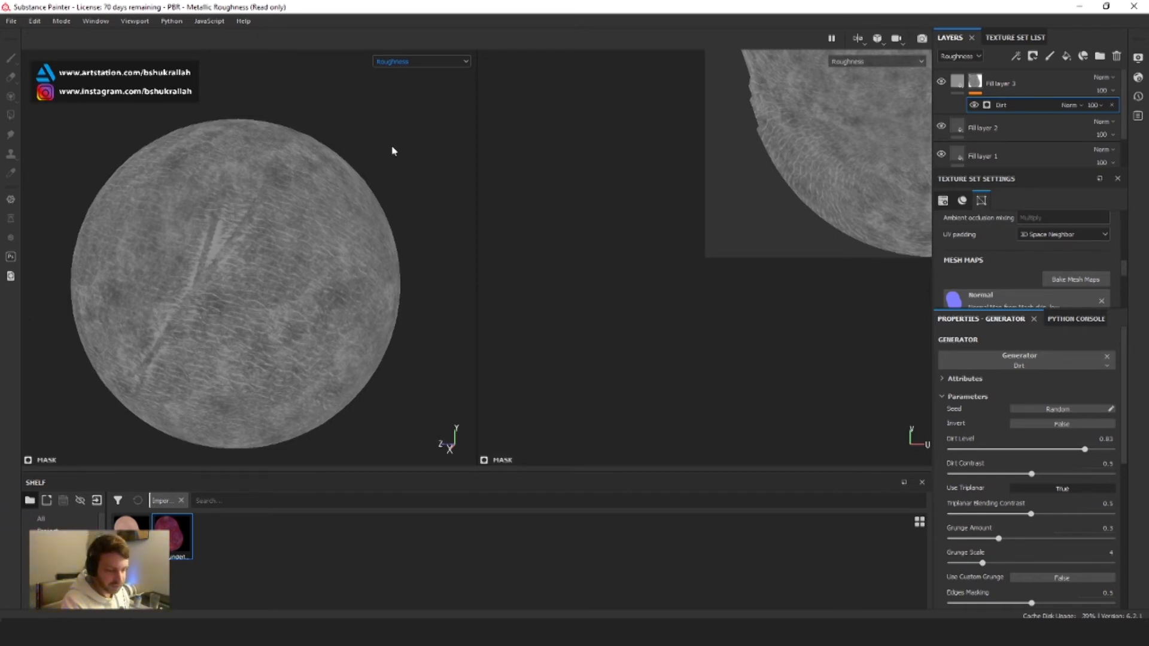
Examine the triplanar dirt mask's effect up close in the material view under rotated lighting
left_click(426, 62)
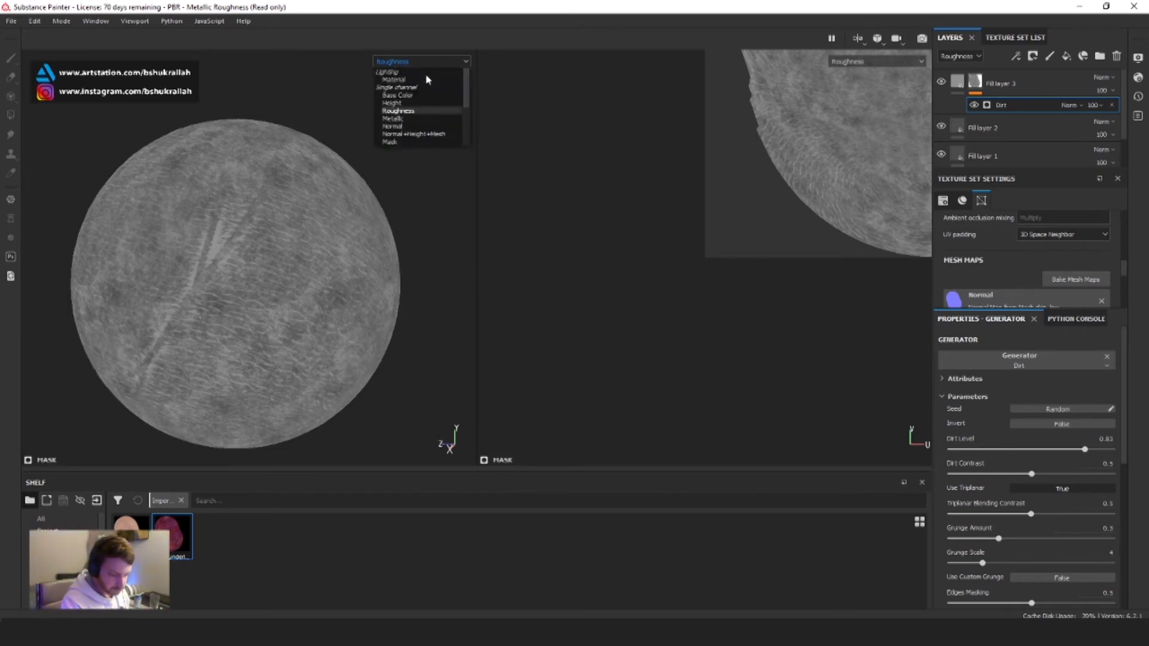
left_click(418, 81)
right_click_drag(375, 112, 345, 110, "shift")
scroll(195, 267, "up", 3)
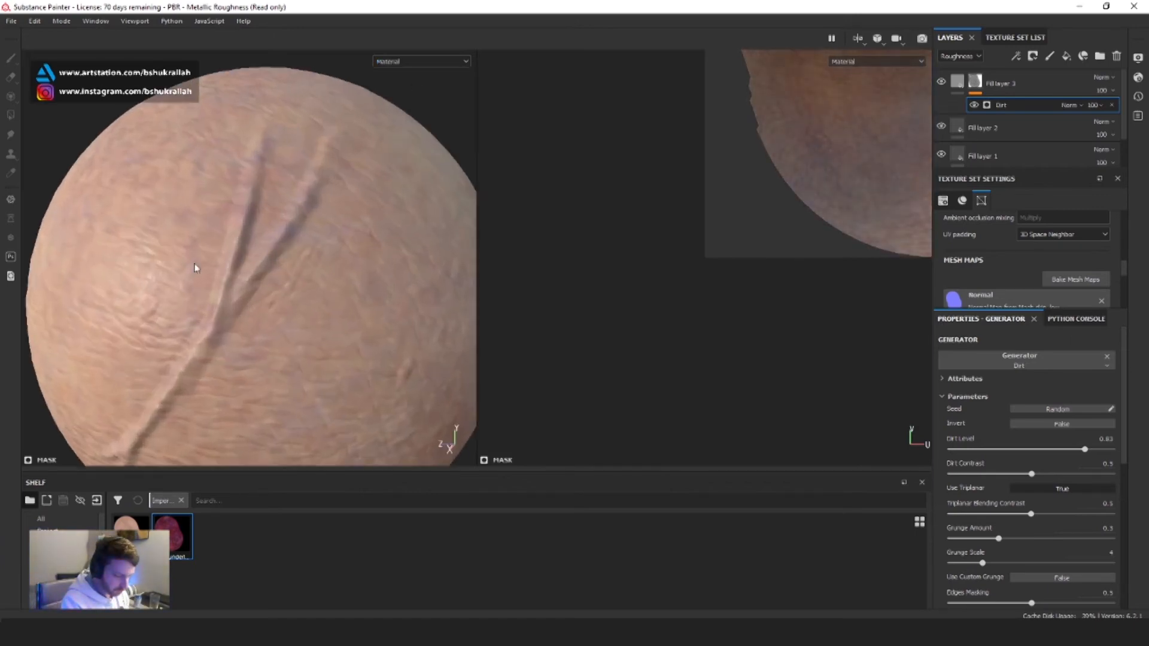
scroll(197, 330, "up", 2)
scroll(199, 333, "down", 5)
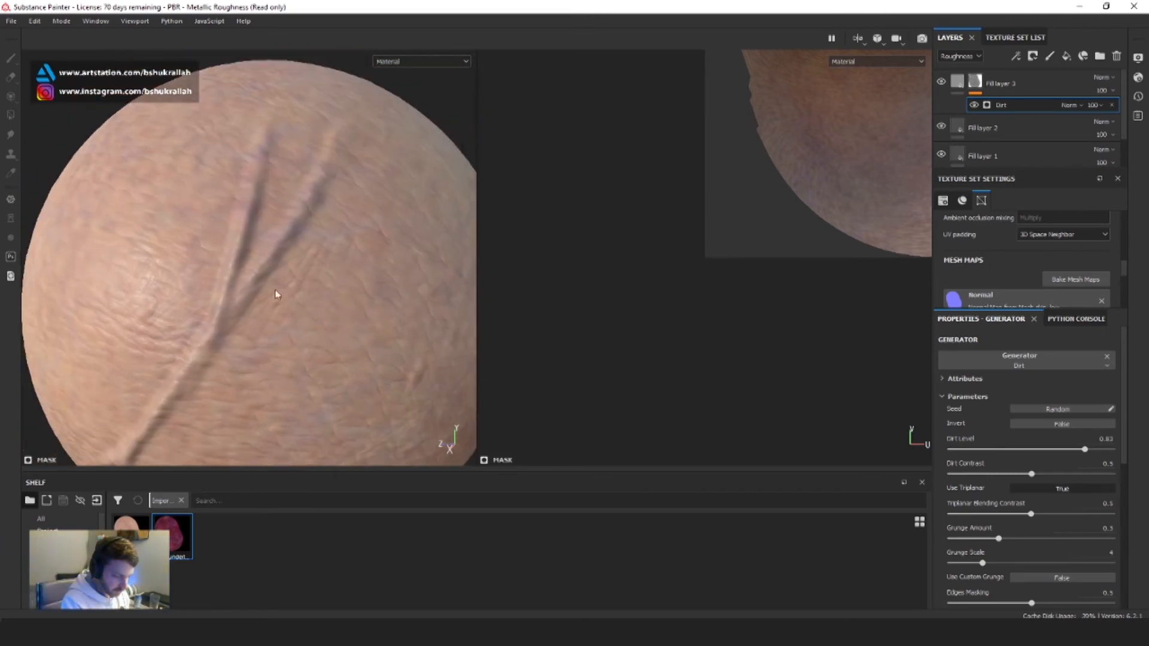
mouse_move(463, 96)
right_mouse_down("shift")
mouse_move(425, 101)
mouse_move(458, 97)
right_mouse_up("shift")
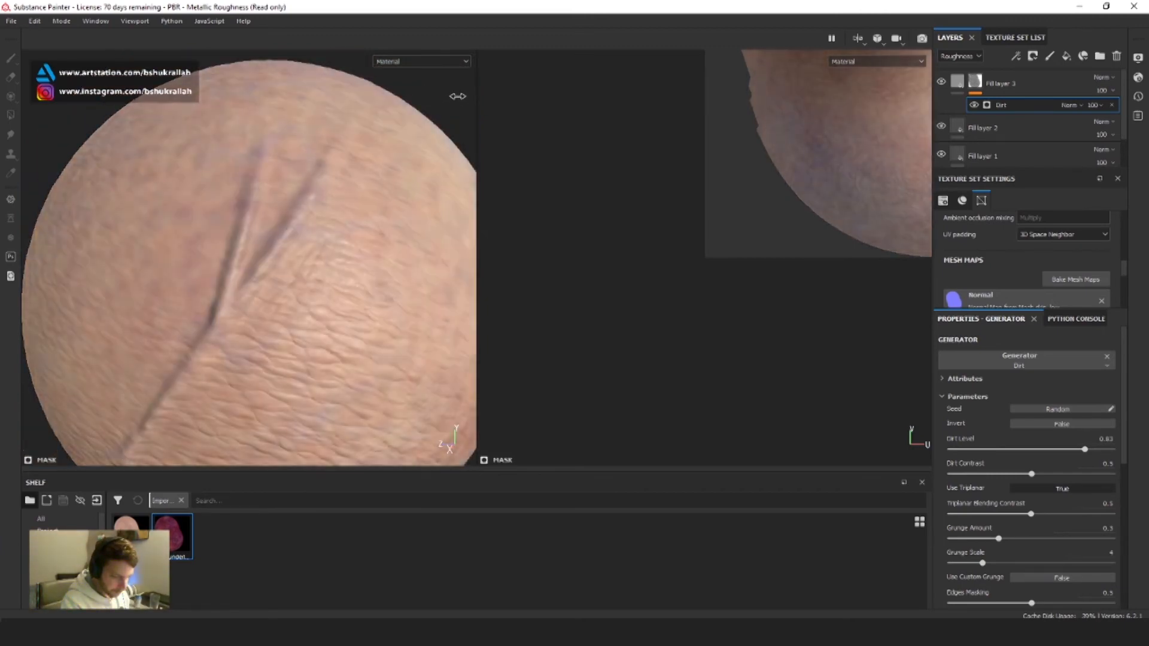
In the roughness view, set Triplanar Blending Contrast to 0.6 and Dirt Contrast to about 0.82
left_click(446, 63)
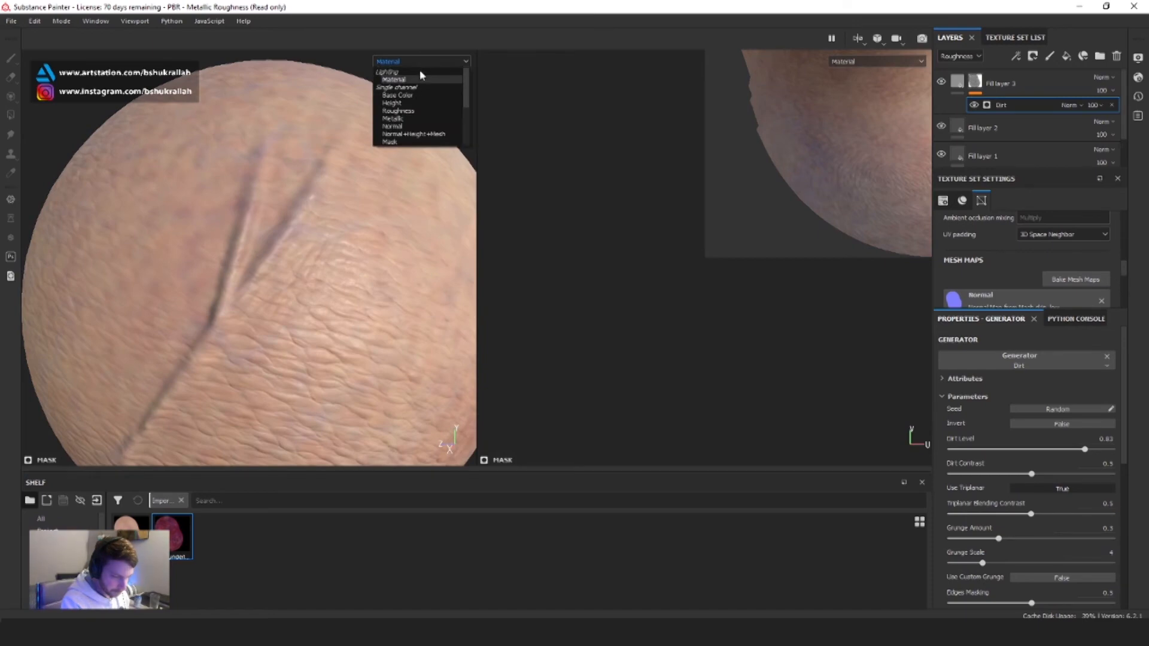
left_click(402, 112)
left_click_drag(1033, 515, 1047, 515)
left_click_drag(1031, 474, 1085, 480)
Return to the material view, set Dirt Contrast to about 0.56 and check the whole sphere under rotated lighting
left_click(394, 63)
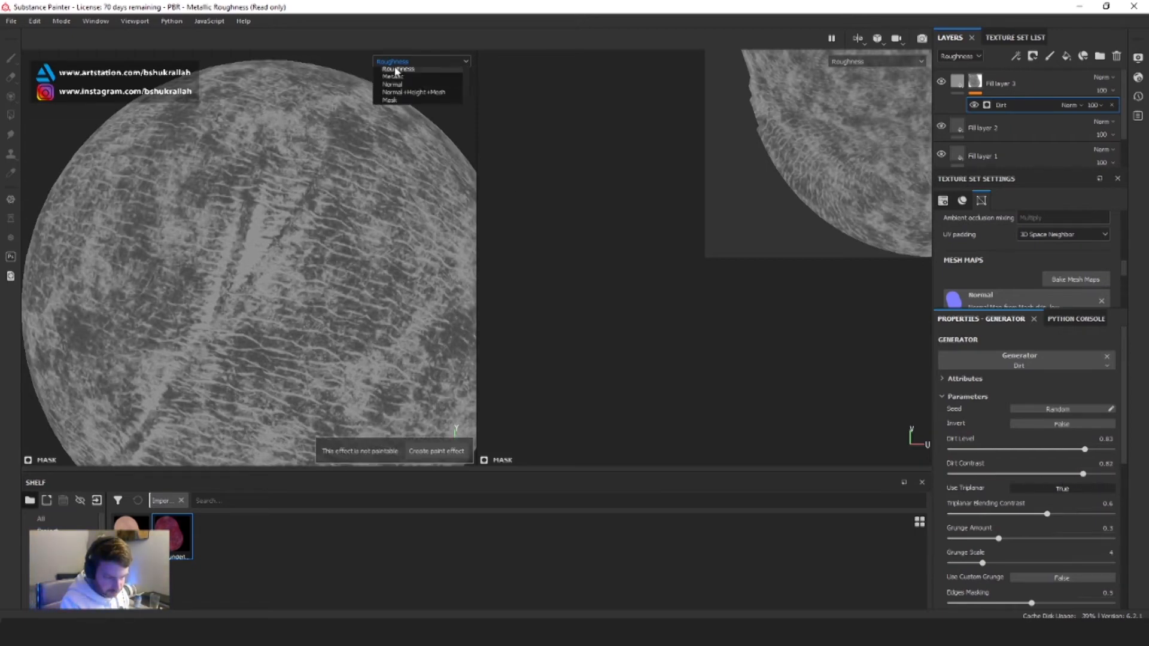
left_click(399, 80)
left_click_drag(1084, 474, 1040, 476)
scroll(134, 278, "down", 5)
mouse_move(391, 123)
right_mouse_down("shift")
mouse_move(371, 122)
mouse_move(423, 123)
mouse_move(402, 109)
right_mouse_up("shift")
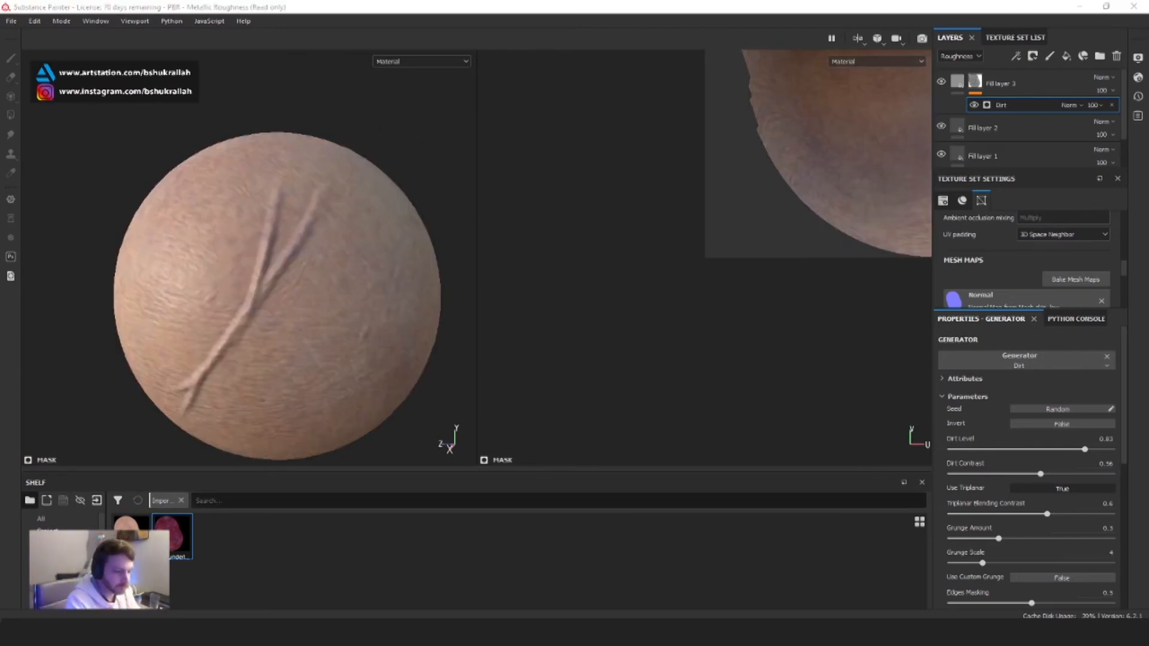
right_click_drag(215, 118, 158, 103, "shift")
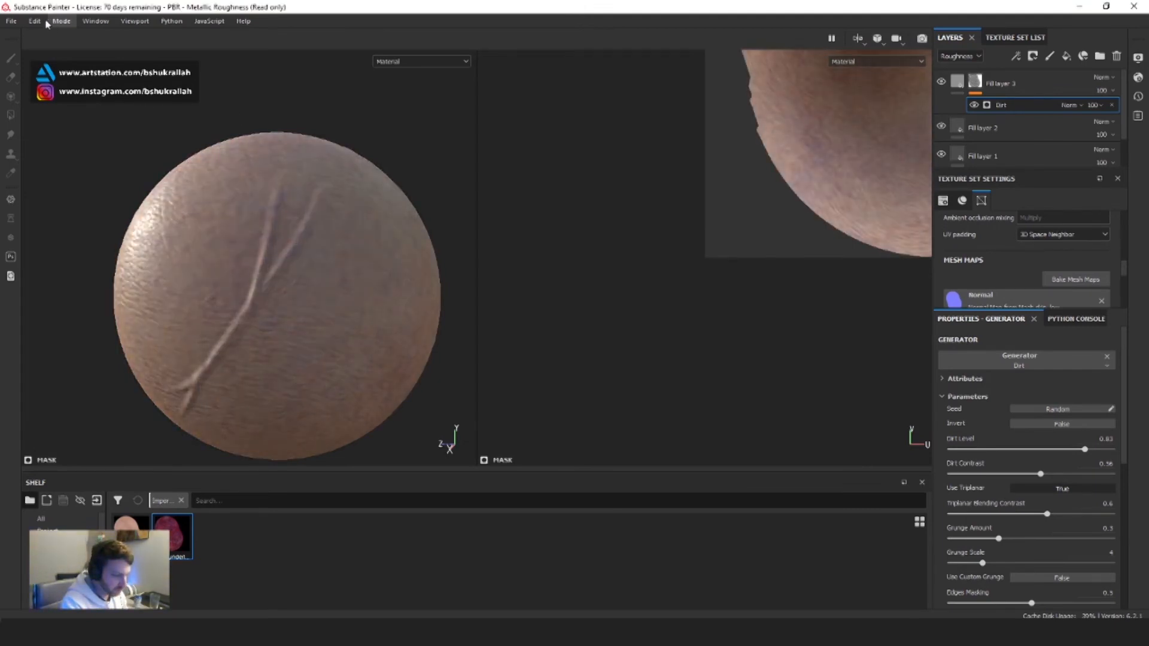
Open the texture export's output templates and view the Blender Cycles preset's maps
left_click(11, 22)
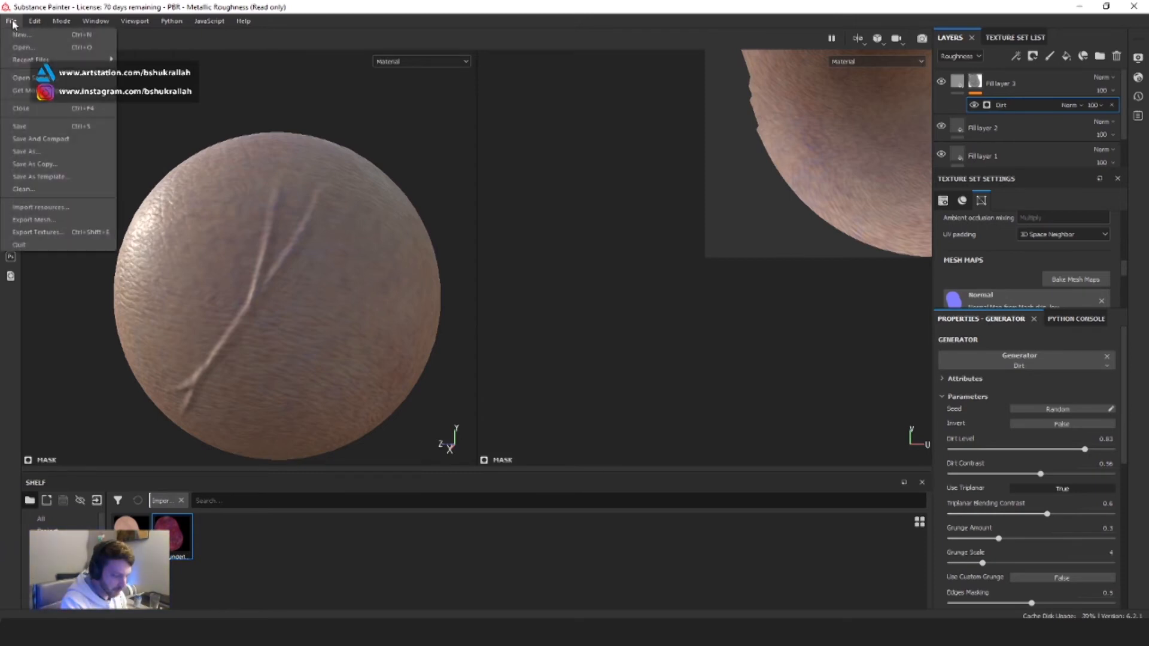
left_click(40, 233)
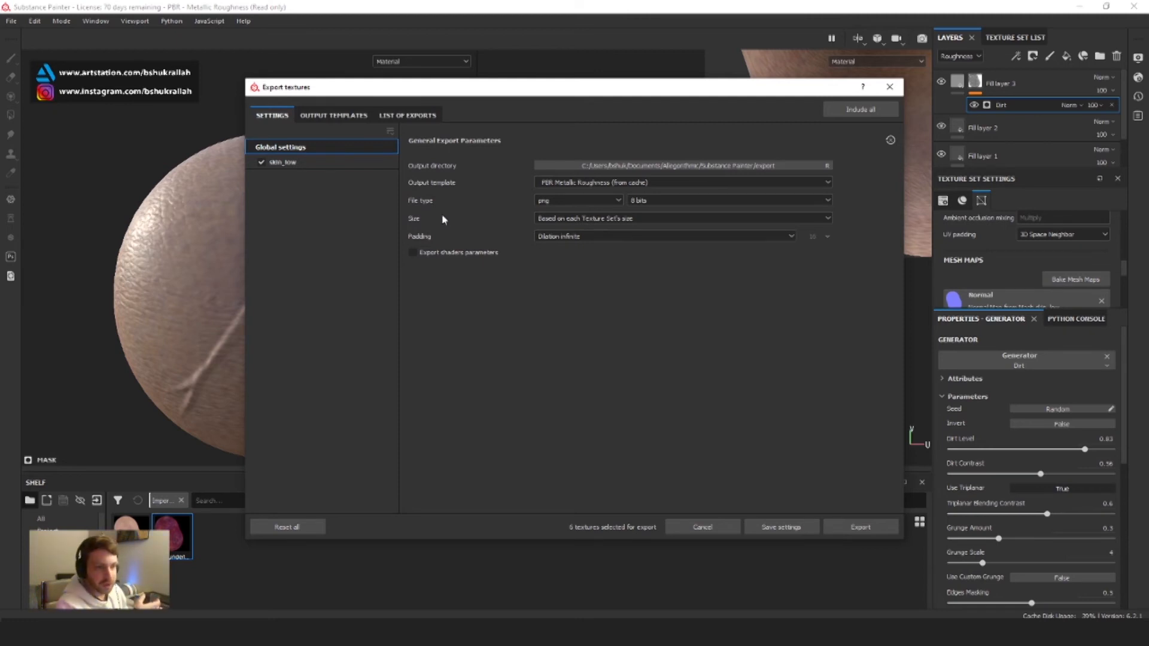
left_click(335, 117)
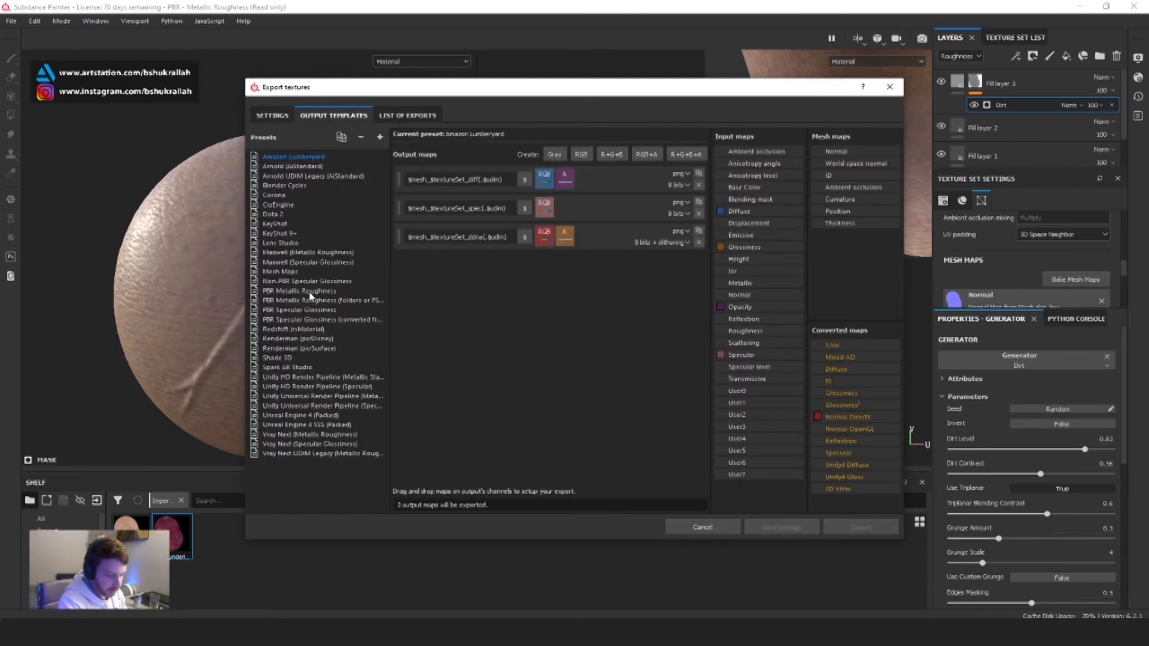
left_click(285, 185)
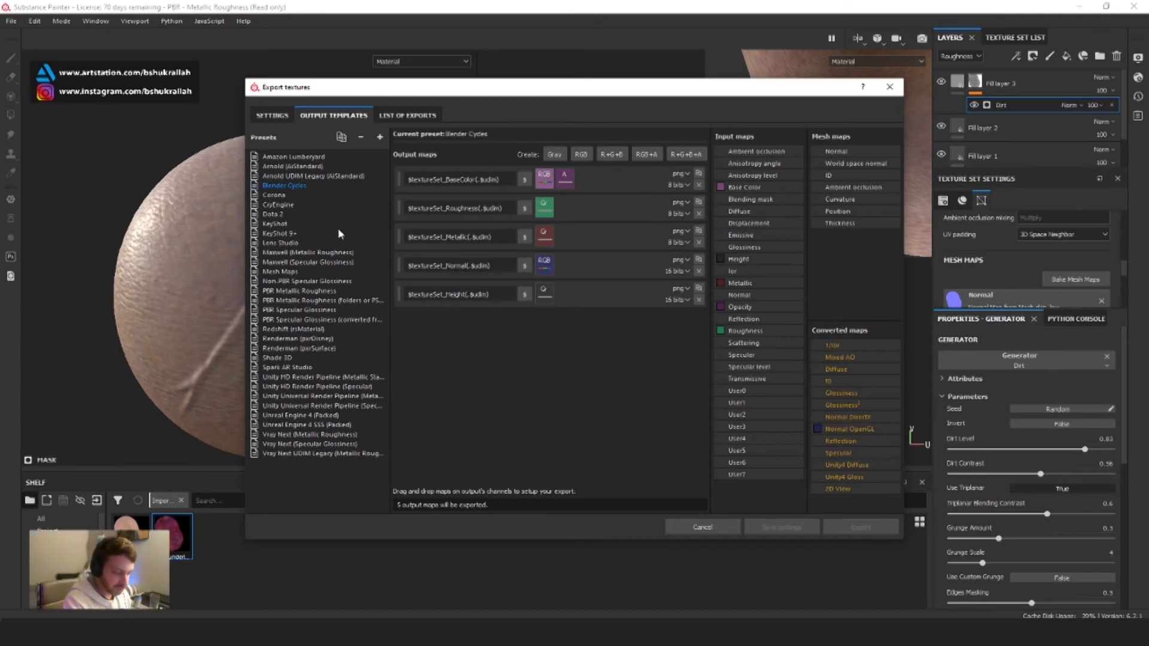
Duplicate the PBR Metallic Roughness export preset and rename the copy Blender_2
left_click(300, 291)
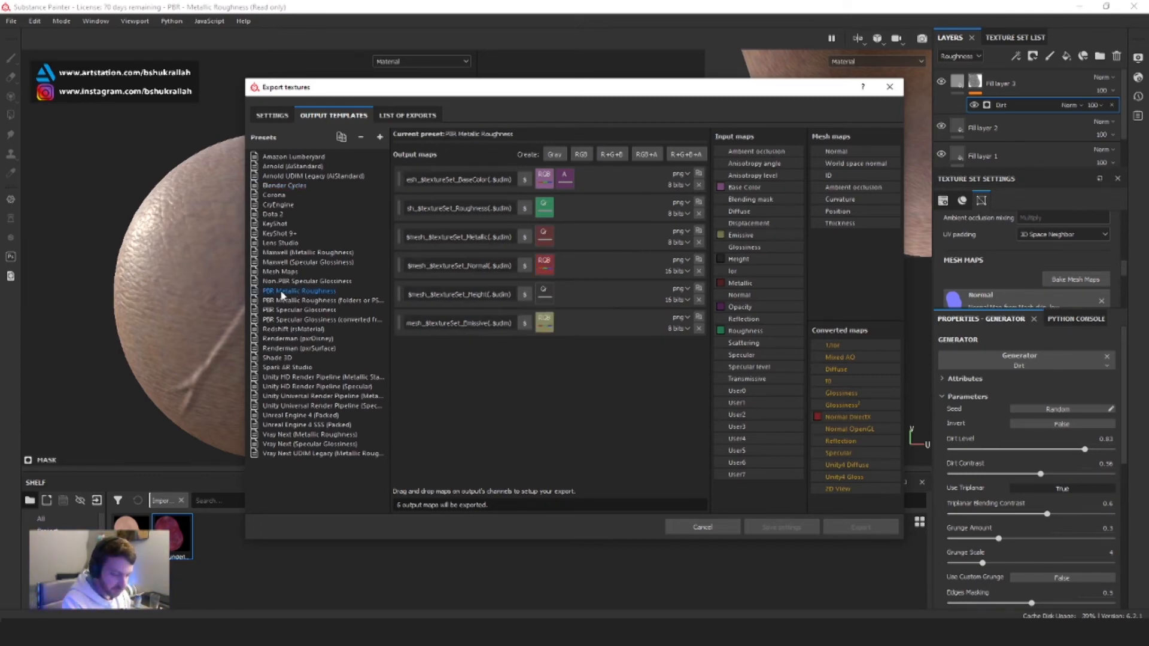
right_click(317, 292)
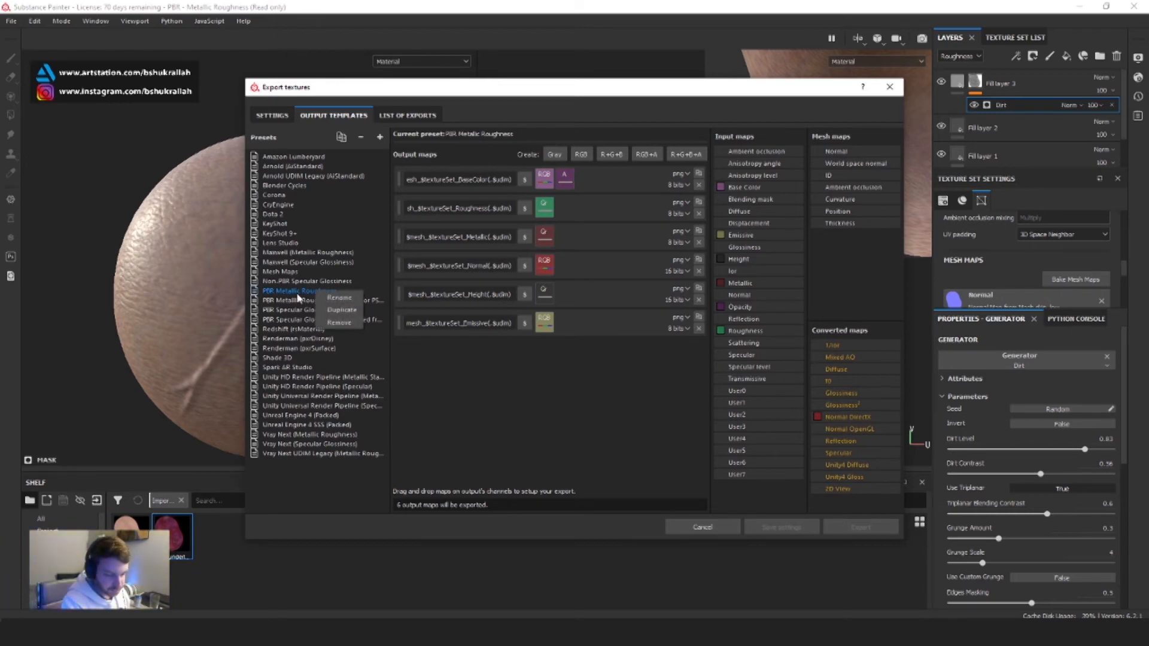
left_click(351, 311)
double_click(280, 464)
type("BMendre")
key("BackSpace")
key("BackSpace")
type("er_2")
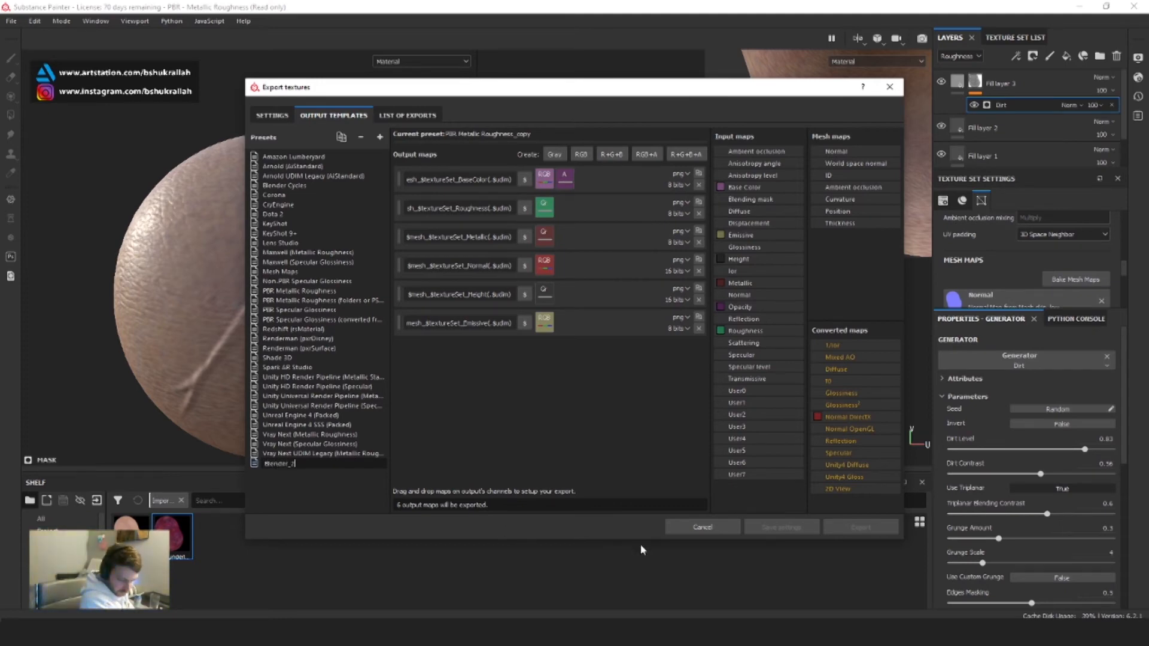
key("Return")
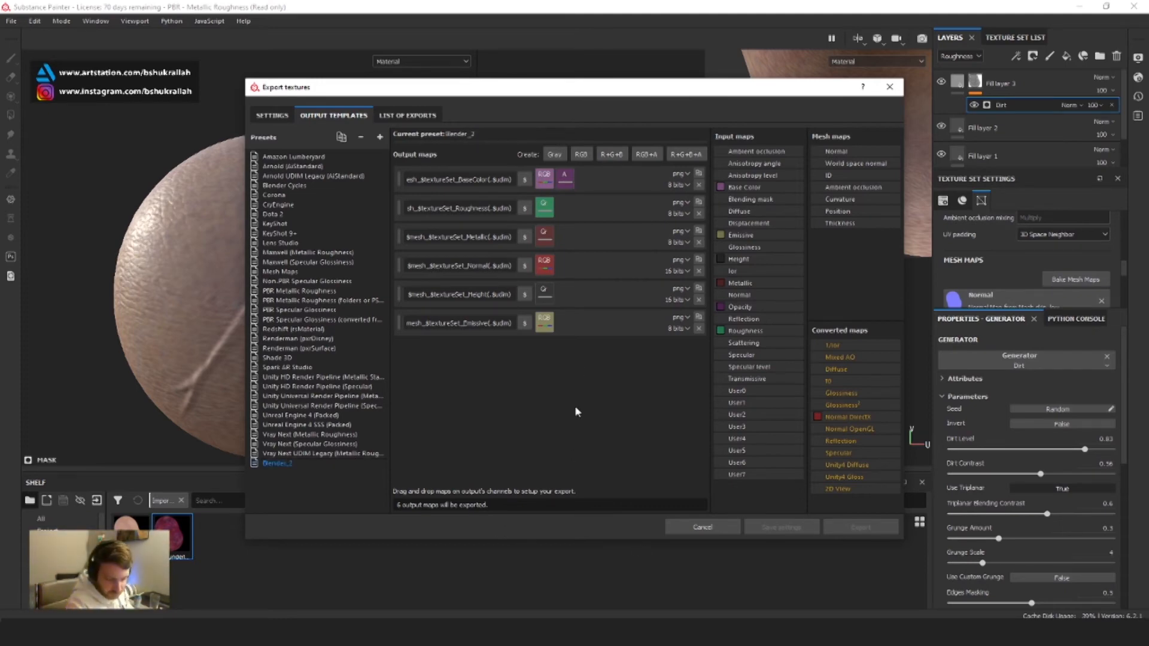
Remove the Emissive output map from Blender_2 and assign Normal OpenGL to the Normal map's RGB channels
left_click(698, 328)
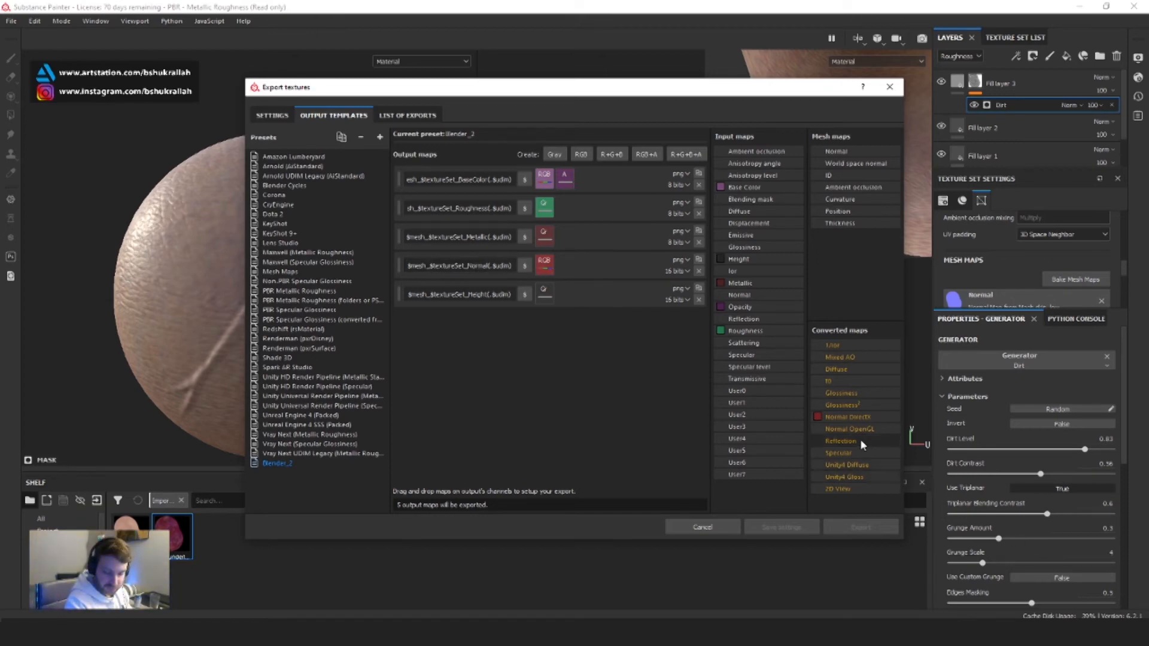
left_click_drag(854, 428, 544, 266)
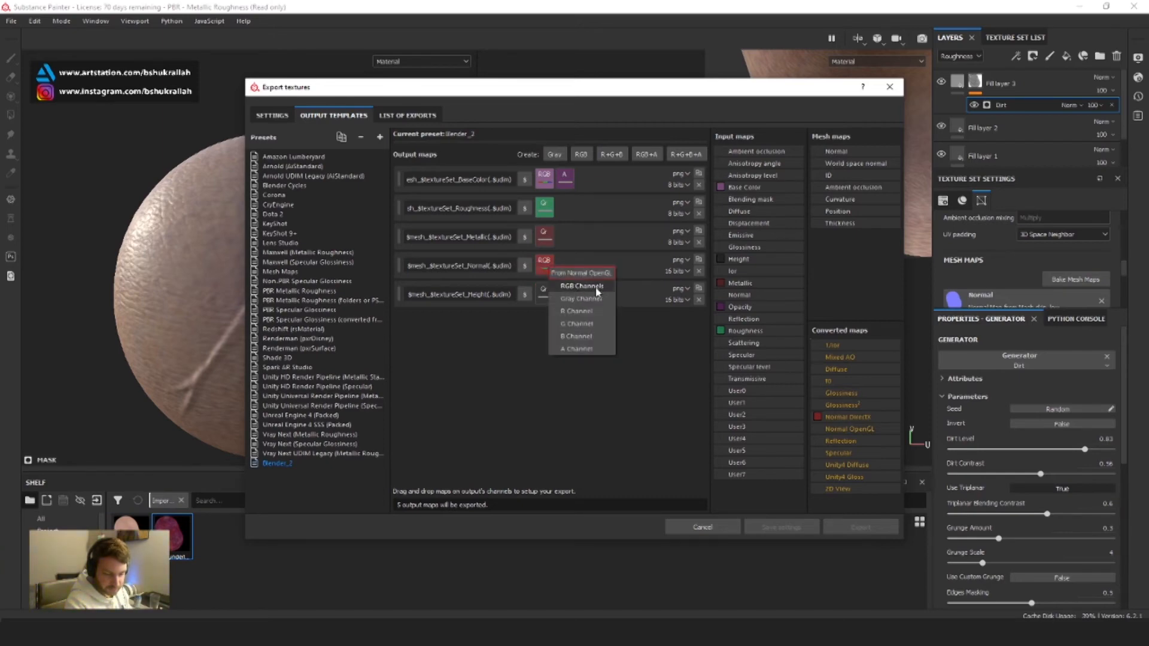
left_click(582, 286)
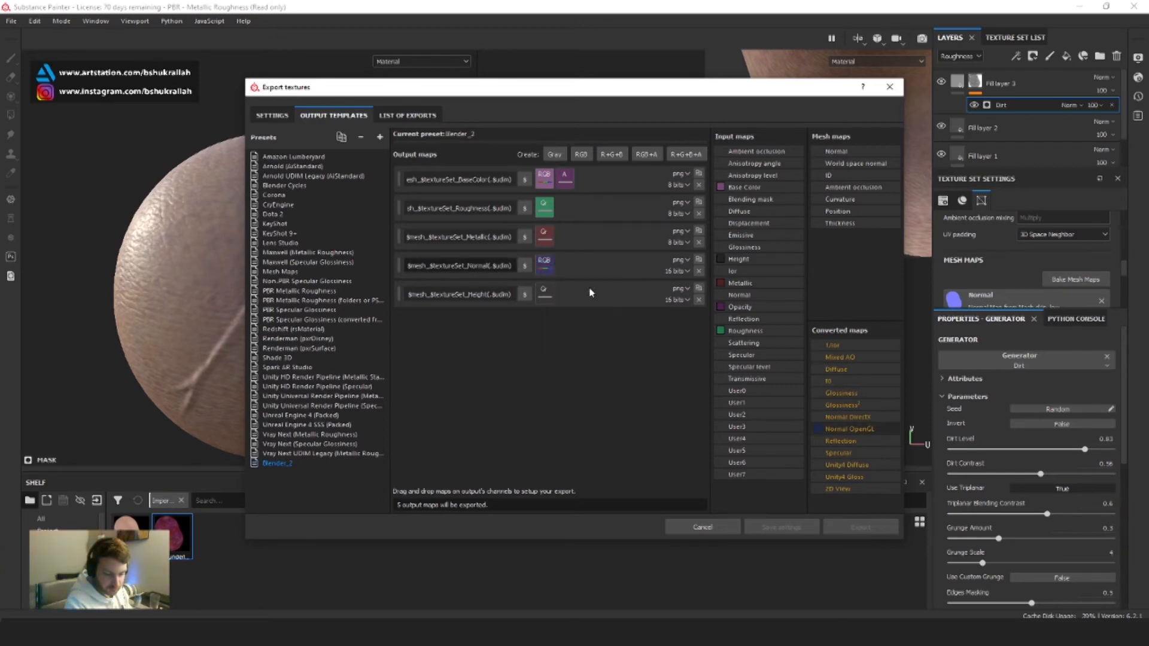
Compare the output maps and file naming of the Blender Cycles and Blender_2 presets
left_click(289, 185)
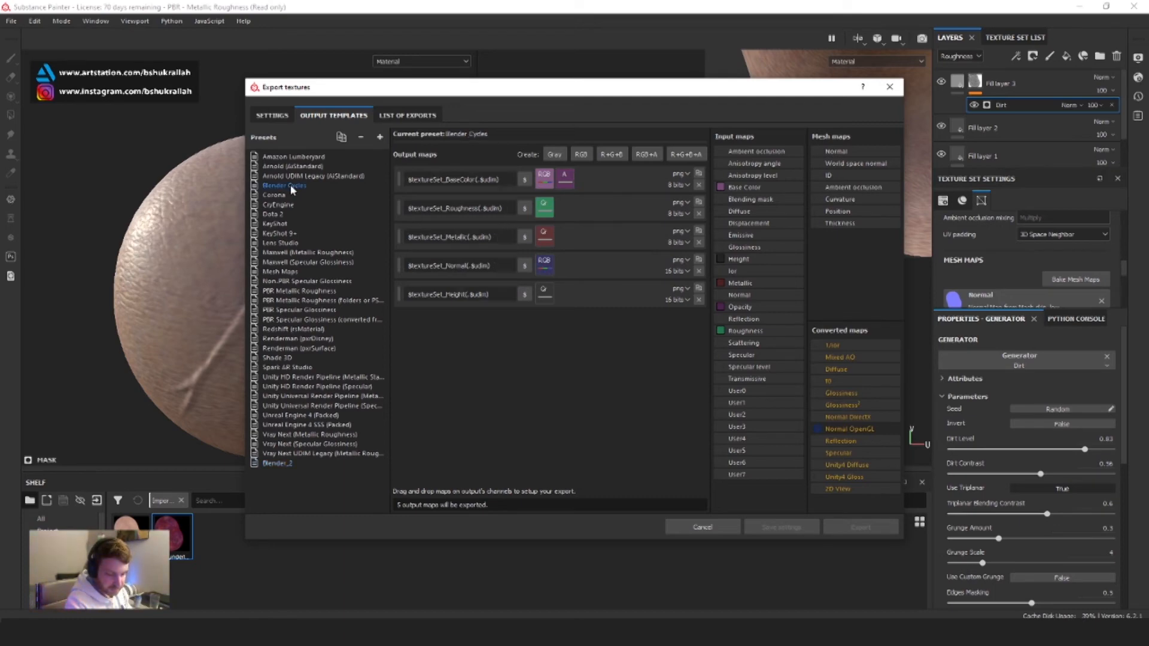
left_click(275, 464)
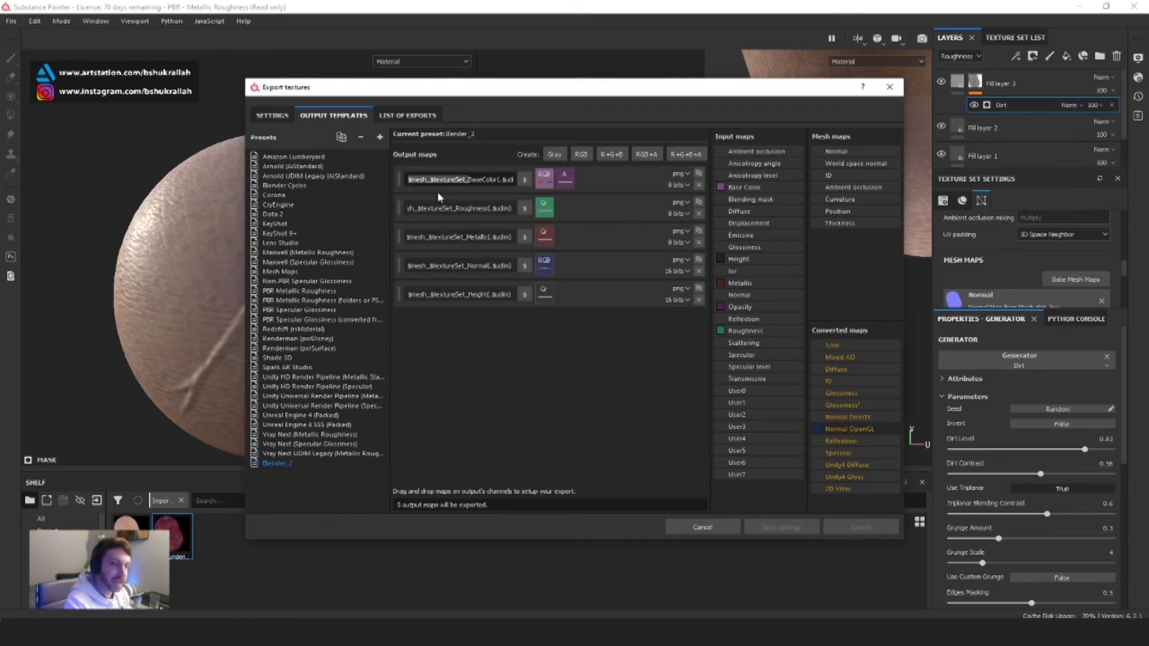
left_click(302, 188)
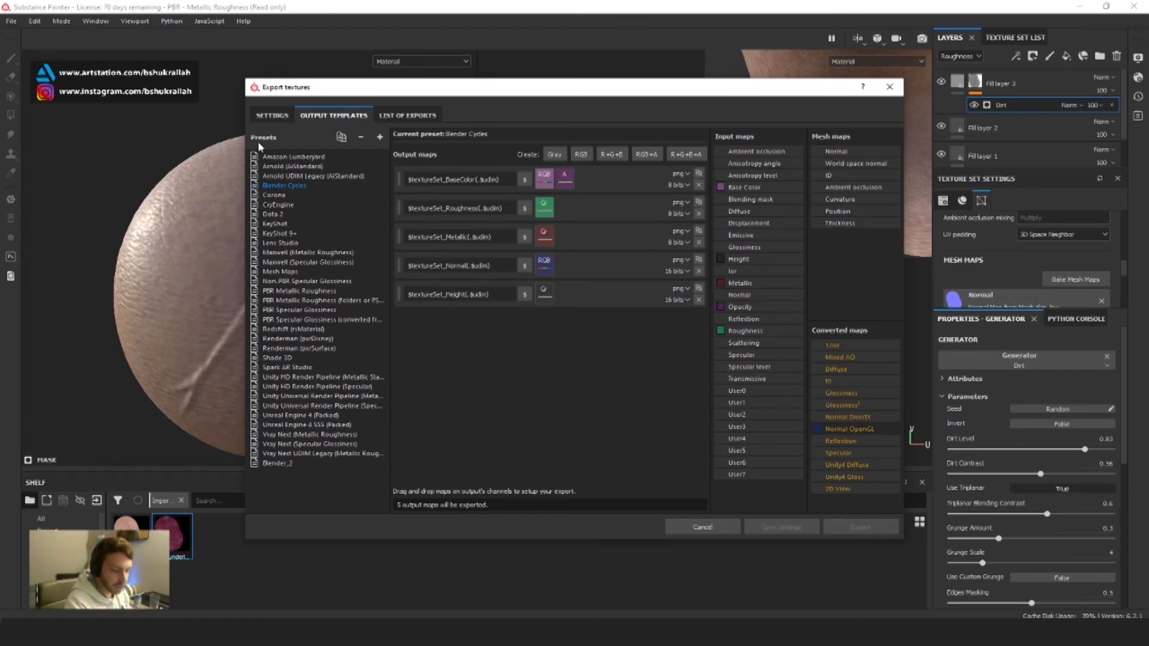
Set the export output directory to the new_textures folder inside Anatomy Study's skin test folder
left_click(273, 115)
left_click(621, 165)
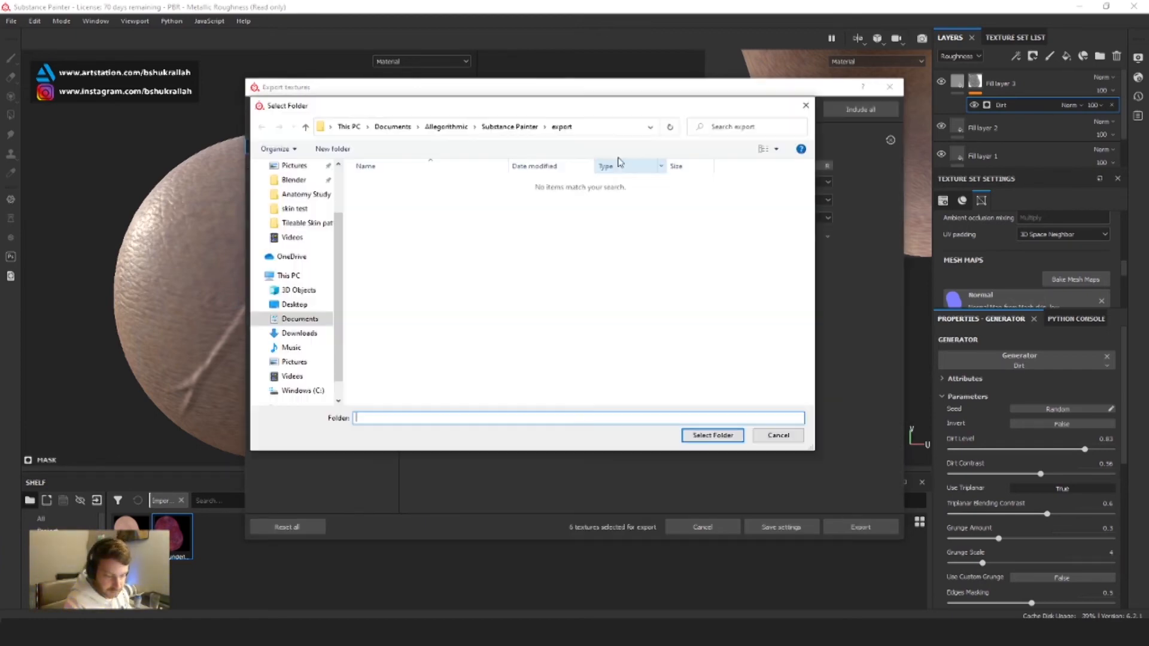
scroll(287, 233, "up", 1)
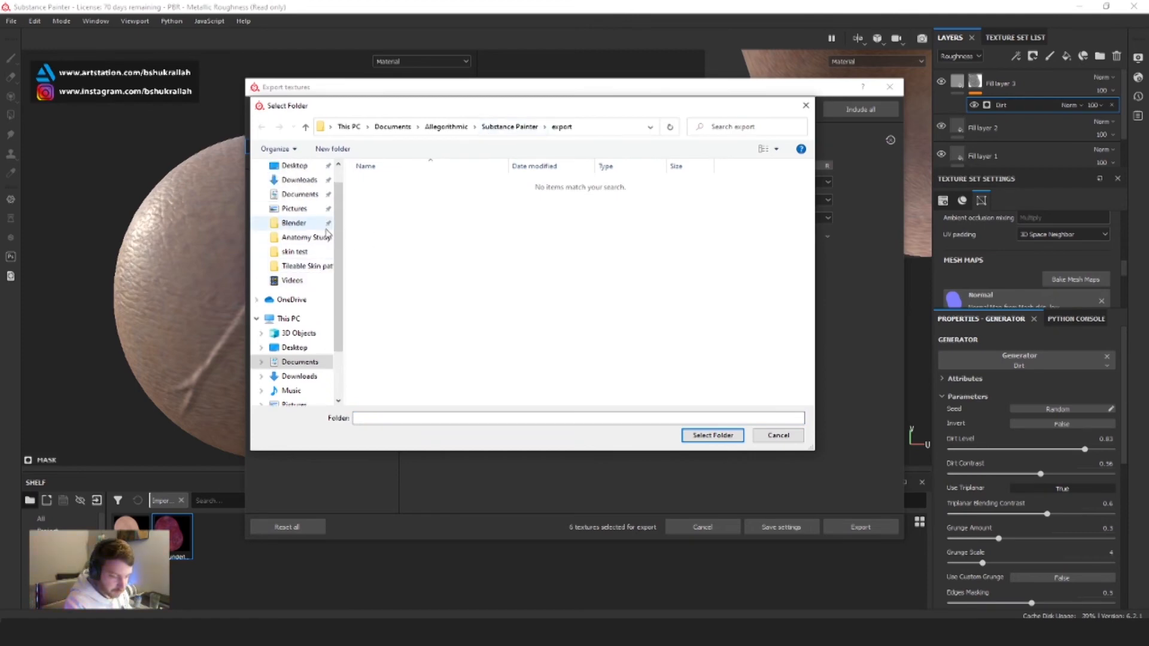
left_click(305, 238)
left_click(377, 195)
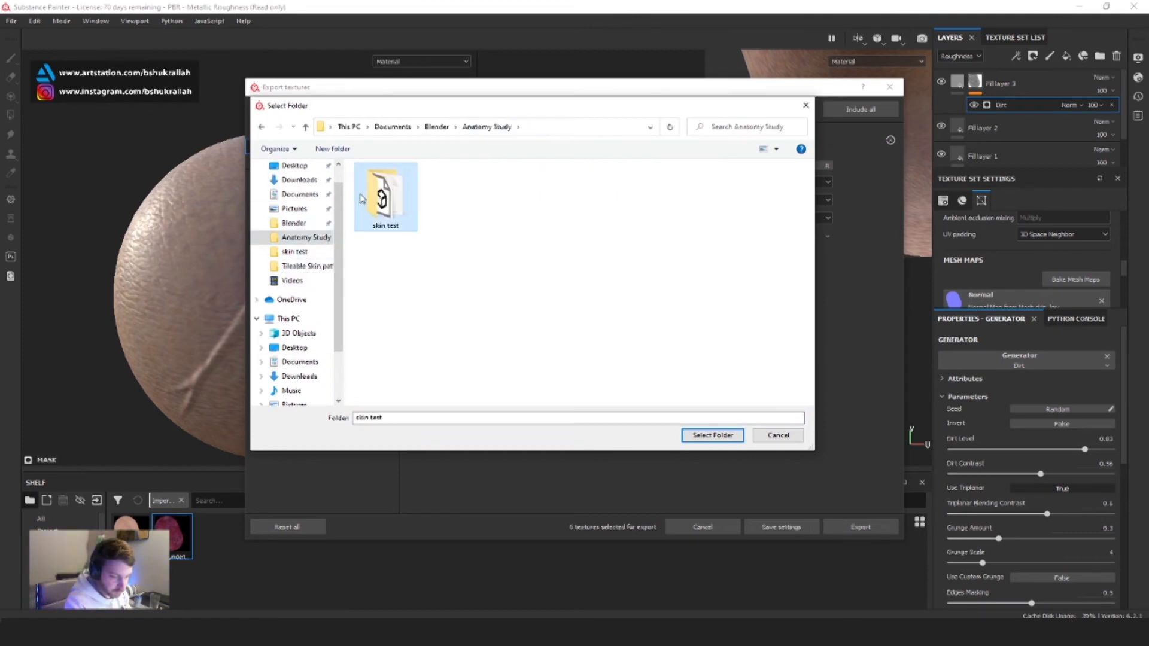
double_click(365, 197)
left_click(363, 197)
double_click(362, 198)
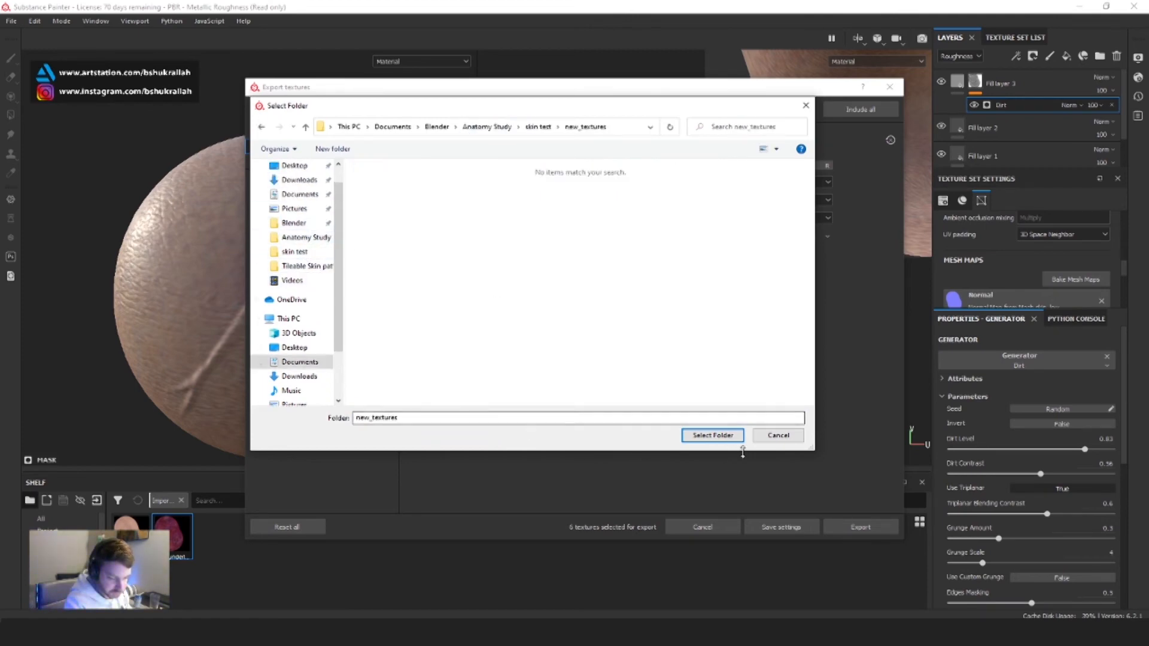
left_click(713, 436)
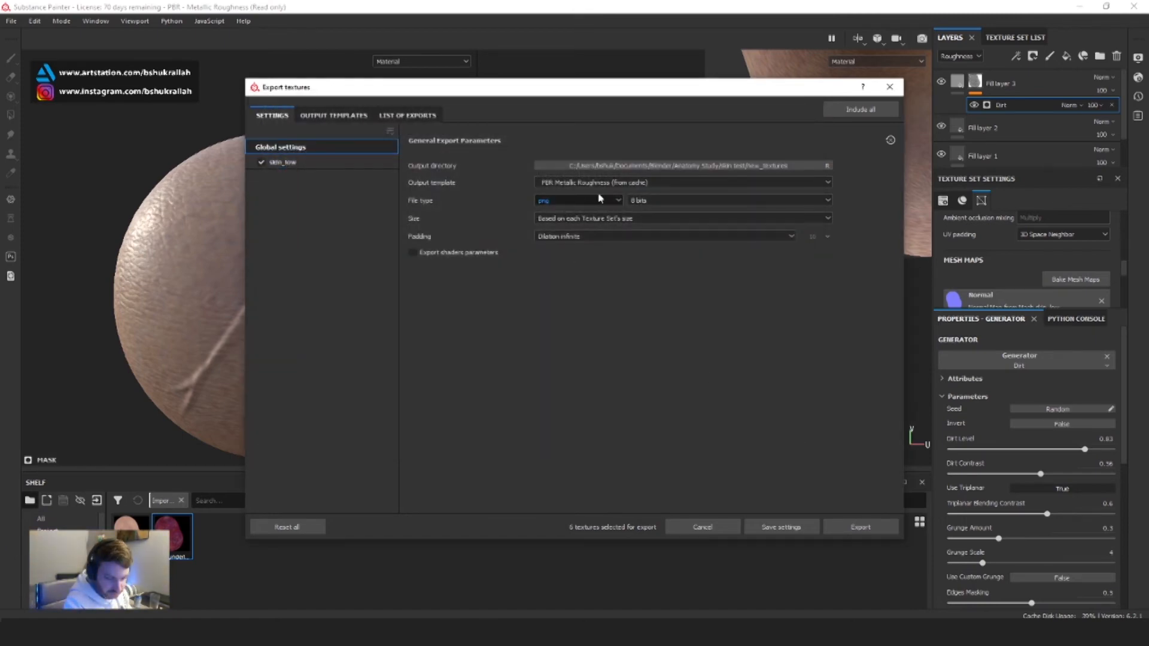
Choose Blender Cycles as the output template in the global export settings
left_click(582, 183)
scroll(571, 245, "down", 4)
scroll(570, 238, "up", 5)
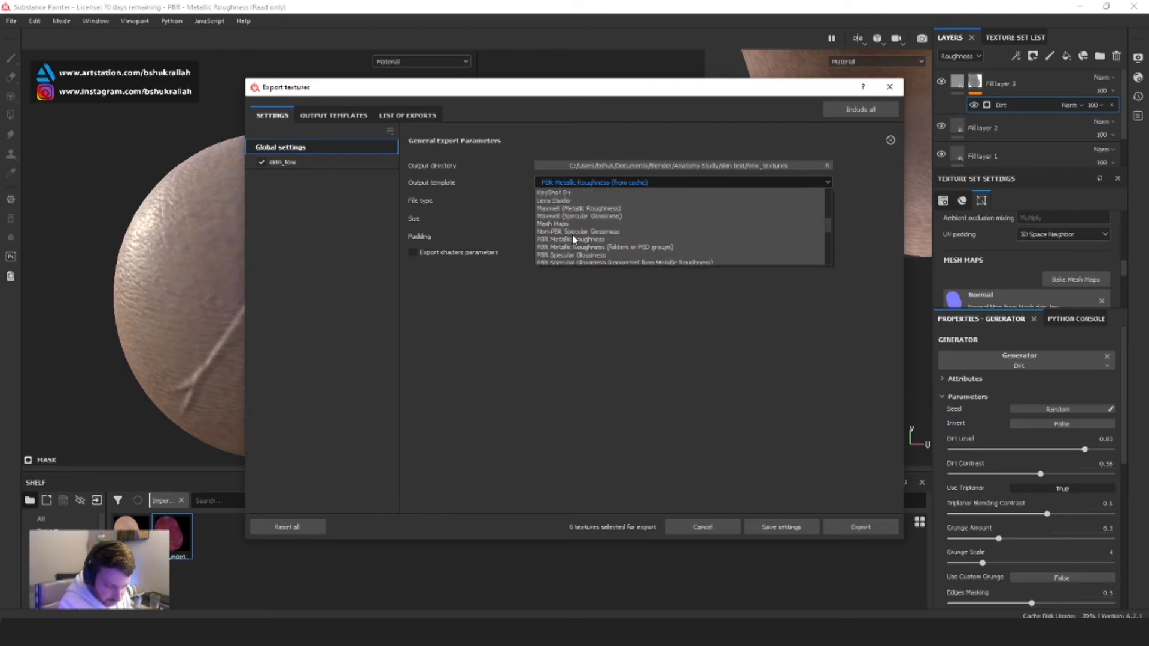
left_click(573, 222)
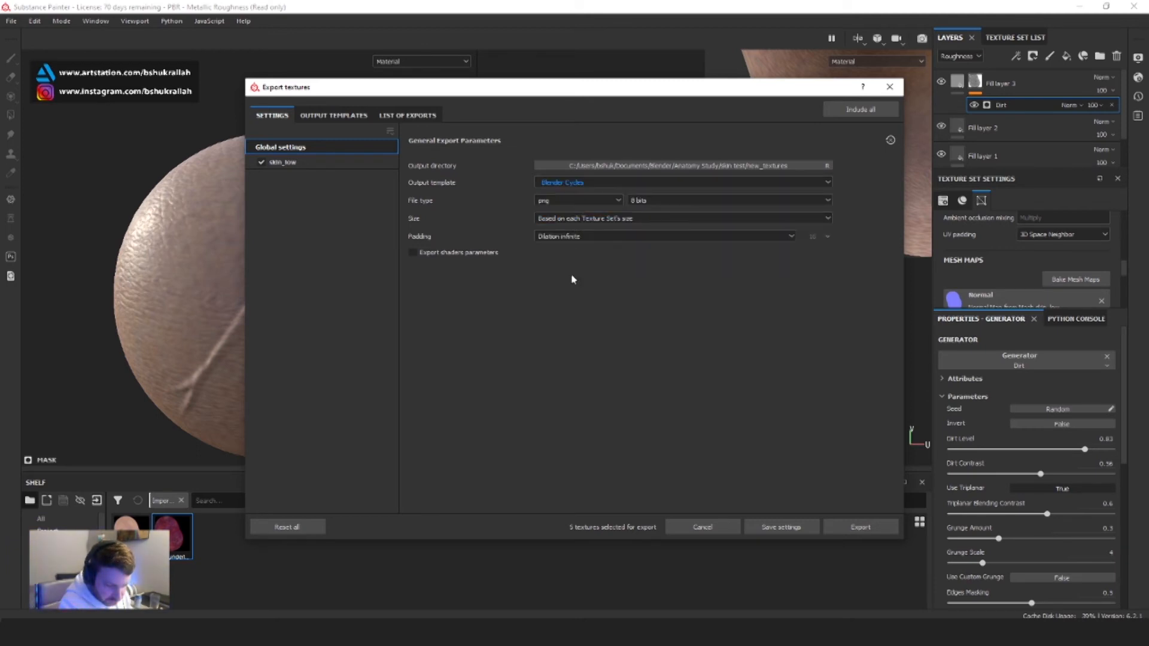
Set the export size to 4096 for all texture sets and export the textures
left_click(538, 219)
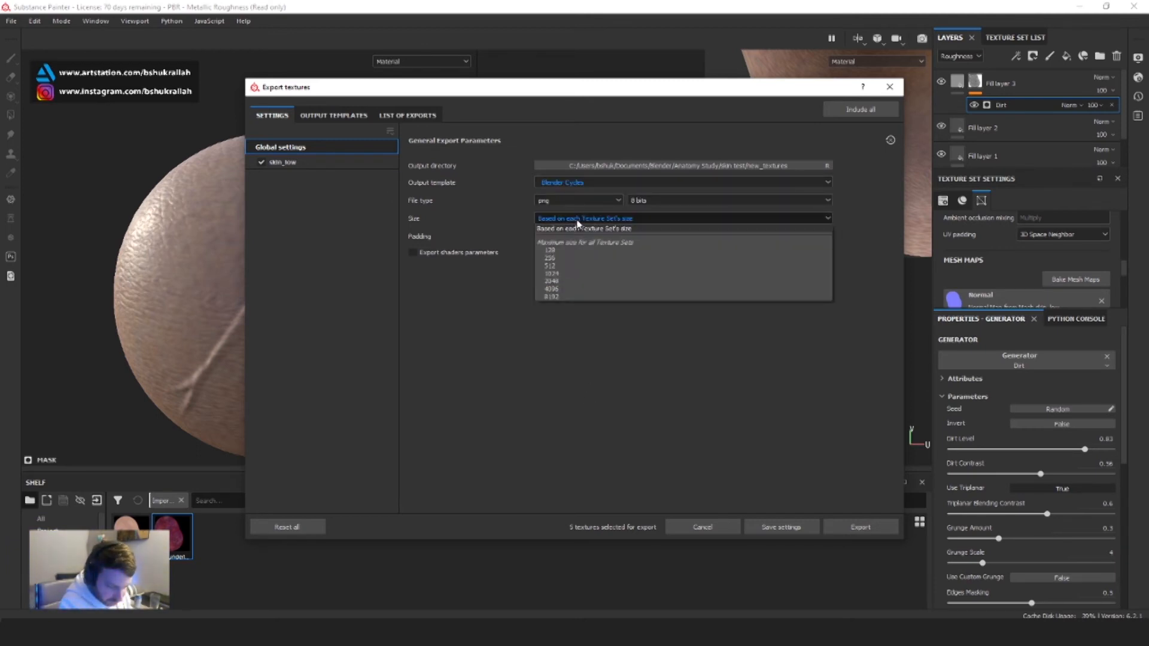
left_click(567, 297)
left_click(576, 213)
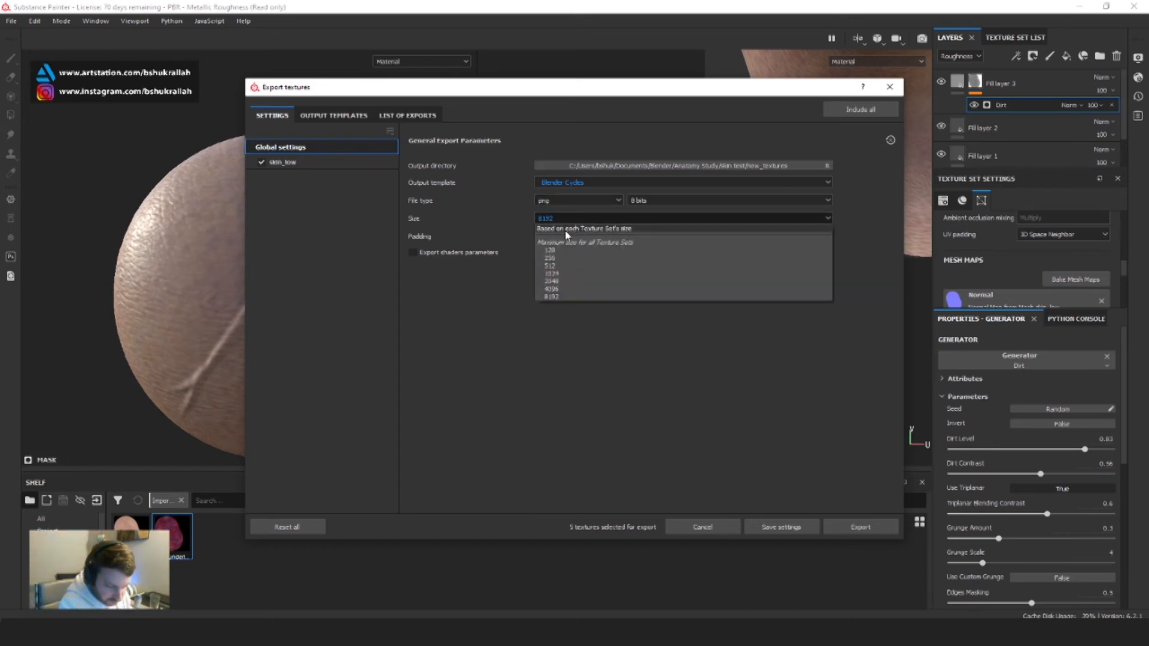
left_click(546, 291)
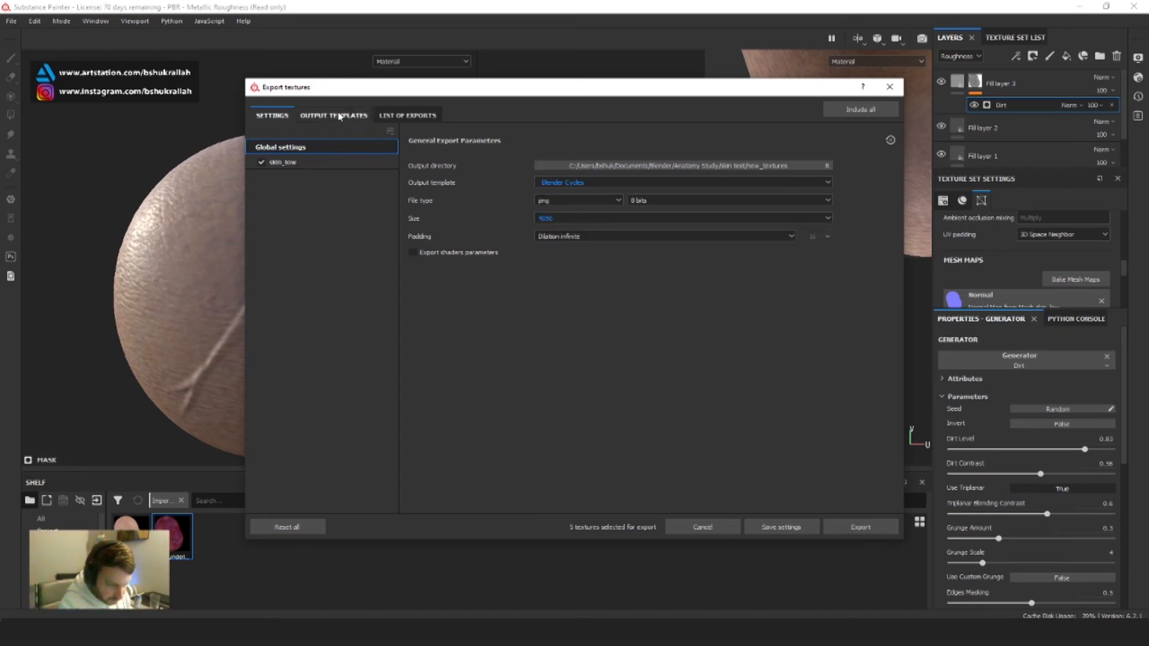
left_click(851, 530)
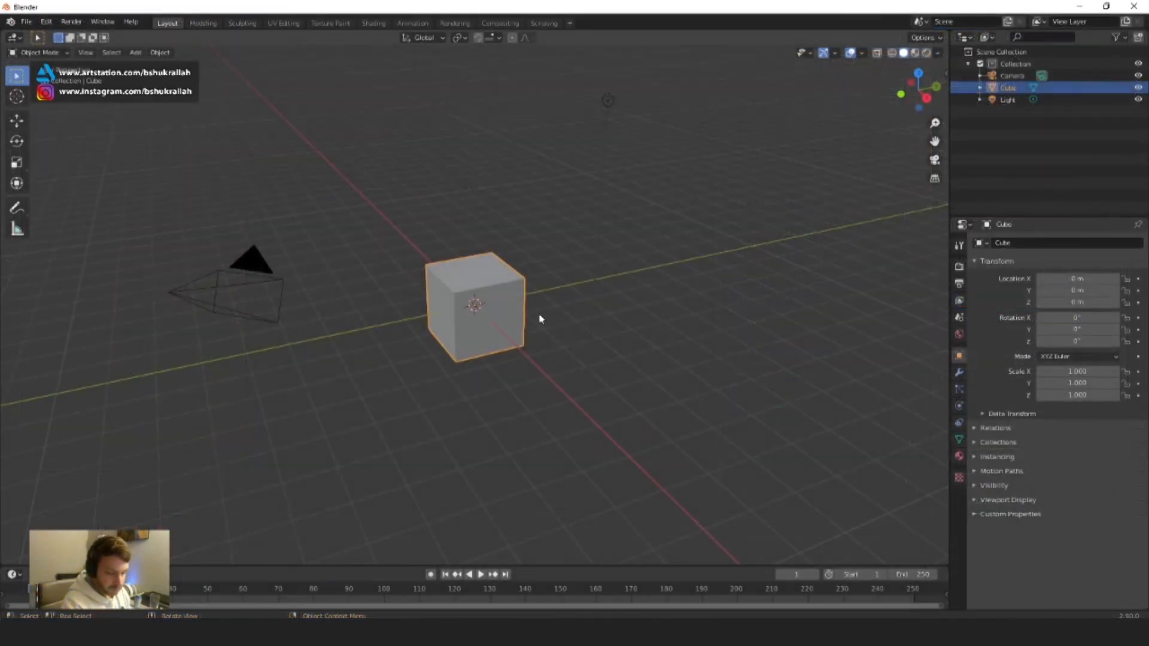
In Blender, delete the default cube and import skin2_low.fbx from the skin test folder
middle_click_drag(540, 319, 500, 304)
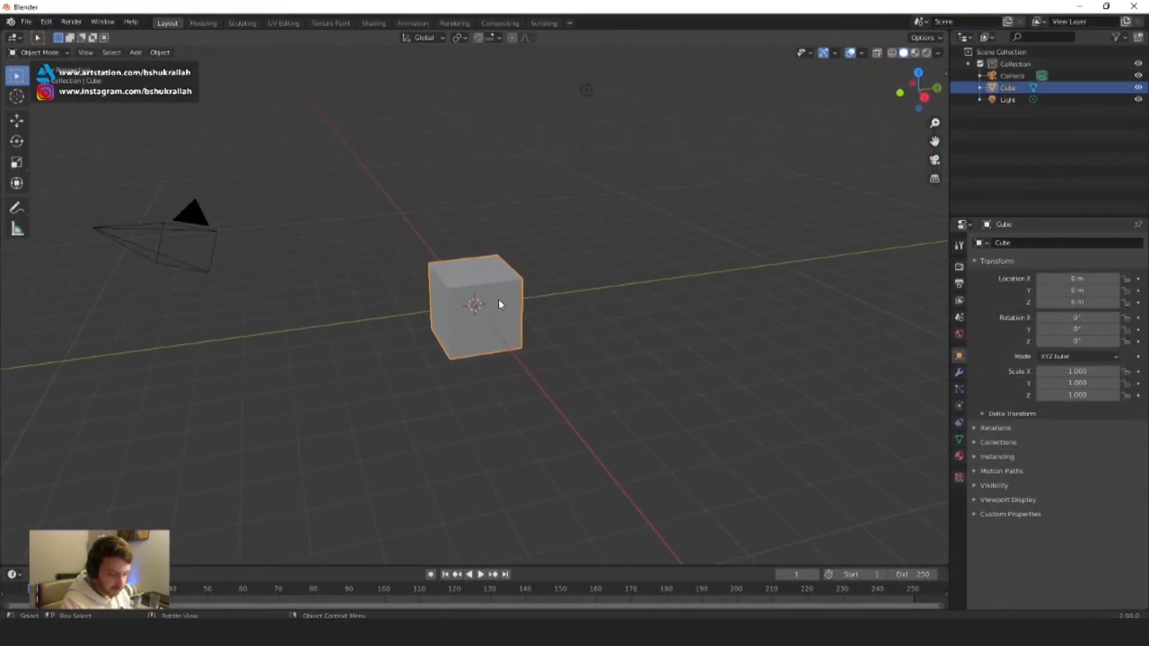
key("Delete")
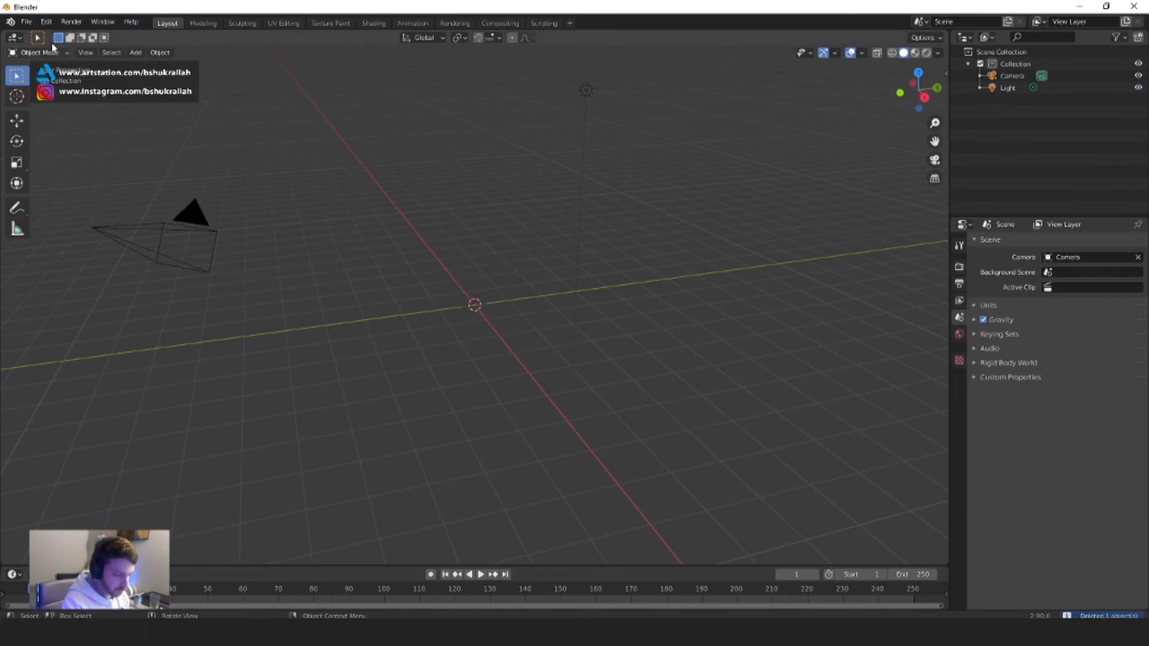
left_click(26, 21)
mouse_move(65, 182)
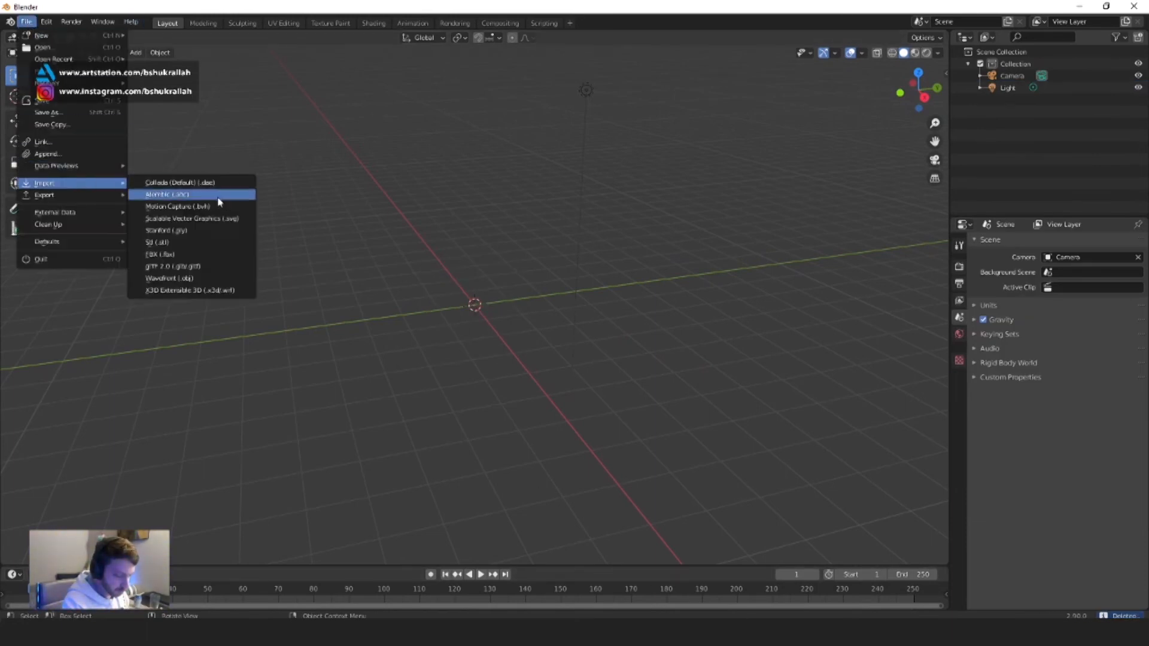
left_click(222, 265)
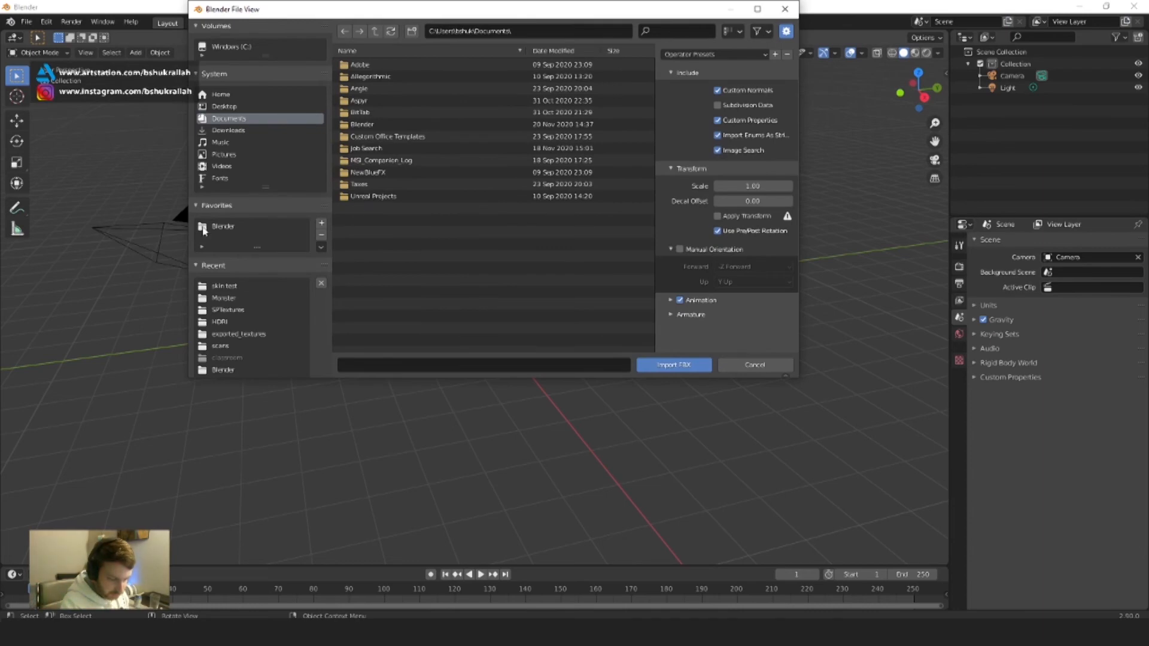
left_click(237, 286)
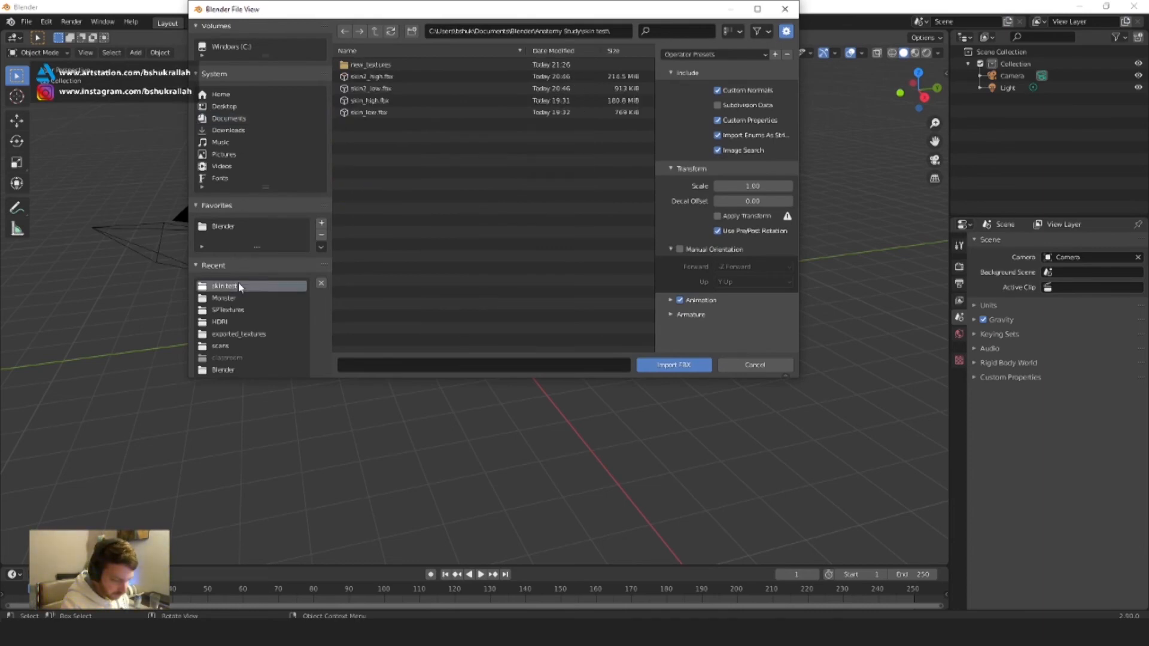
left_click(371, 88)
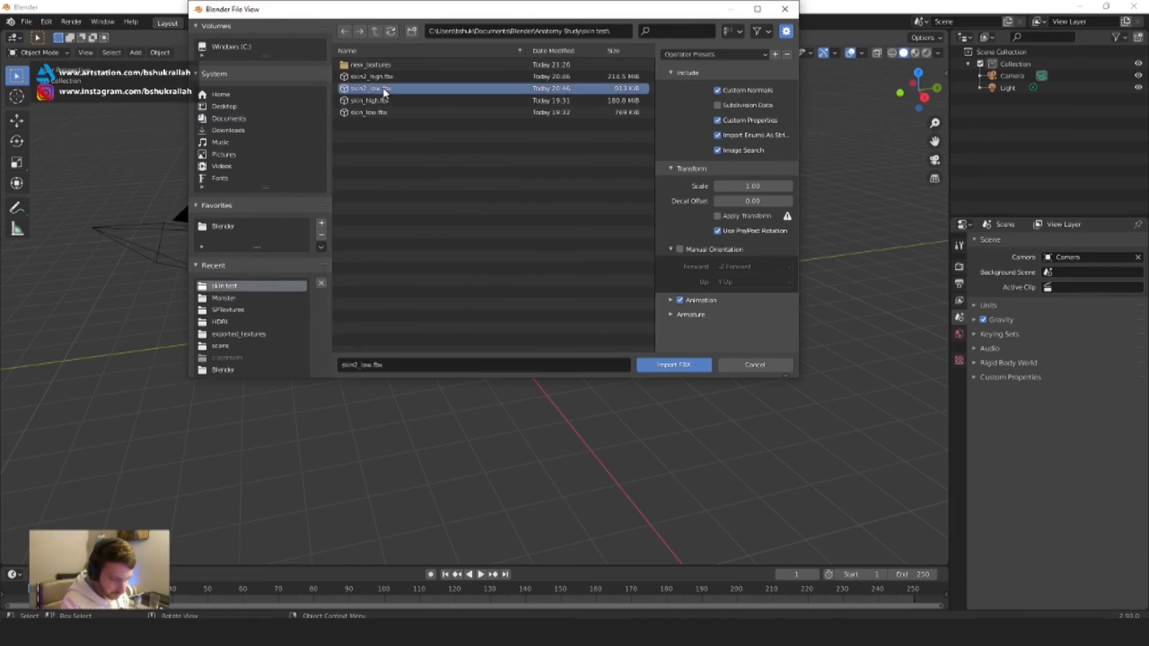
left_click_drag(419, 16, 409, 135)
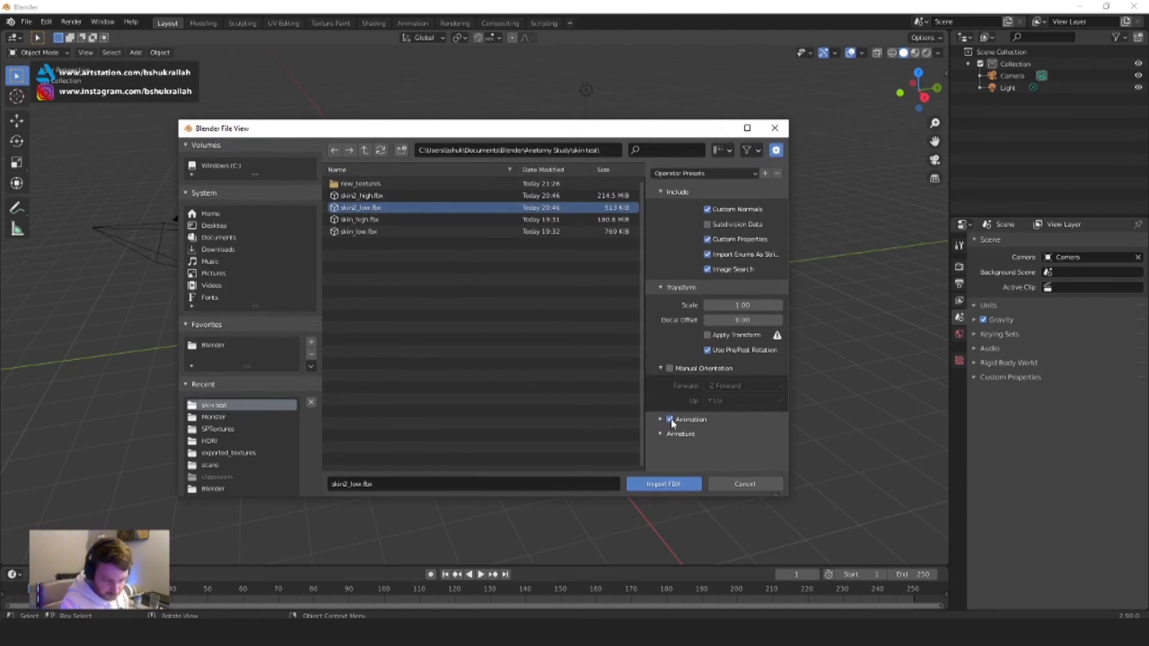
left_click(664, 484)
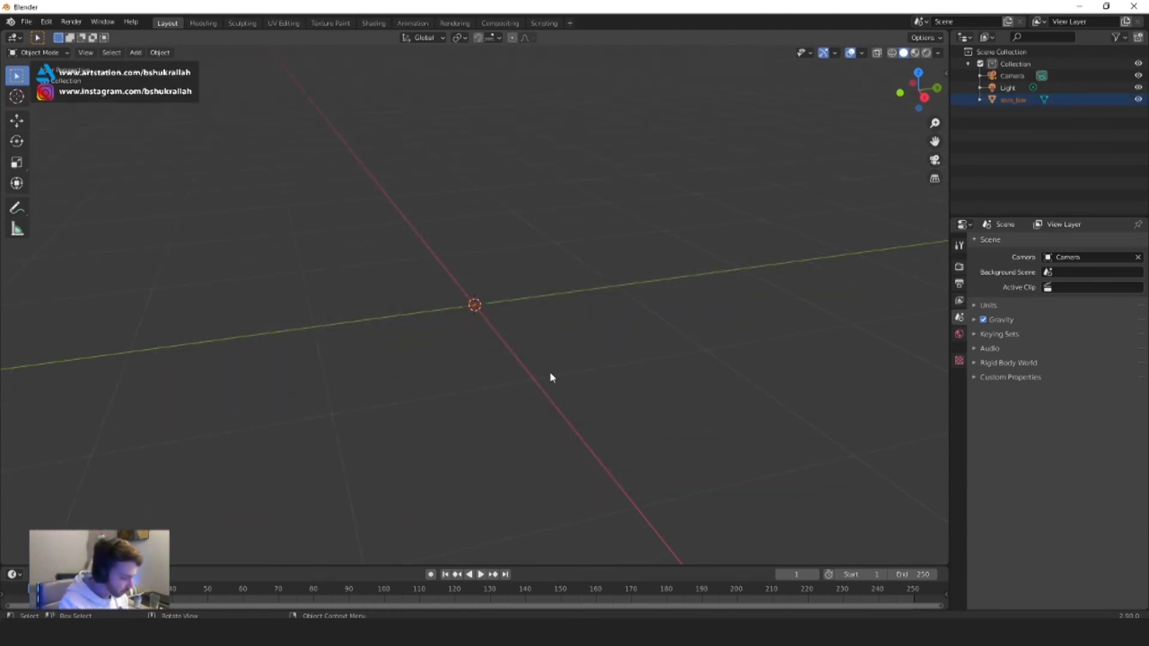
Reset the imported skin_low sphere's scale and shade it smooth
key("alt+s")
scroll(598, 315, "down", 5)
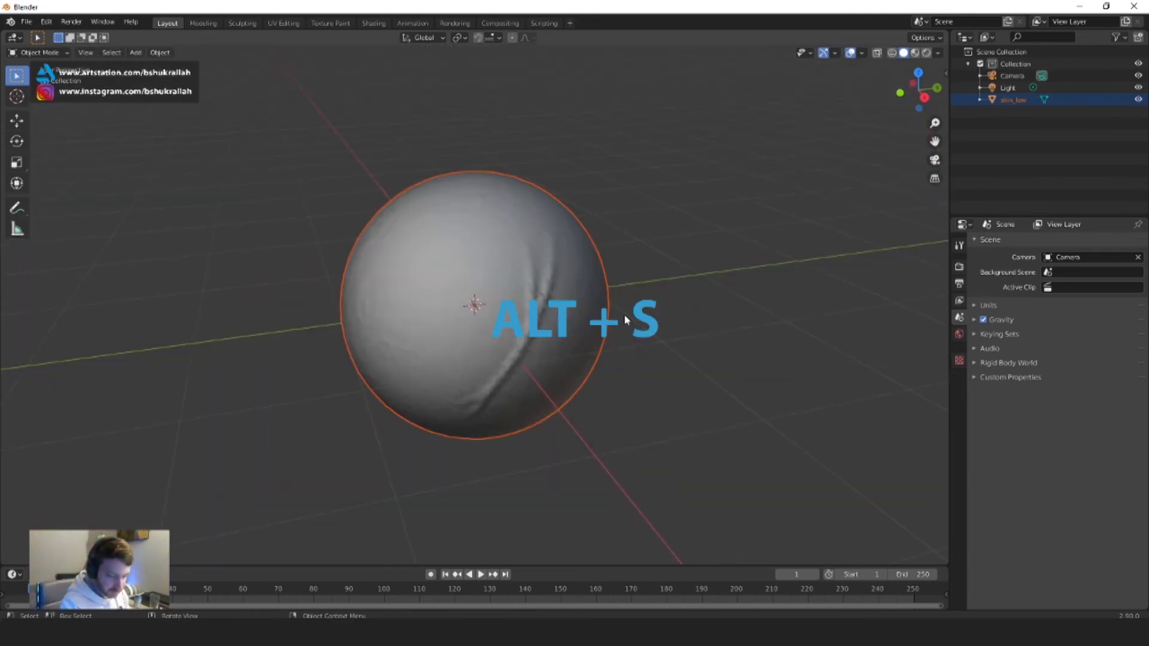
left_click(487, 274)
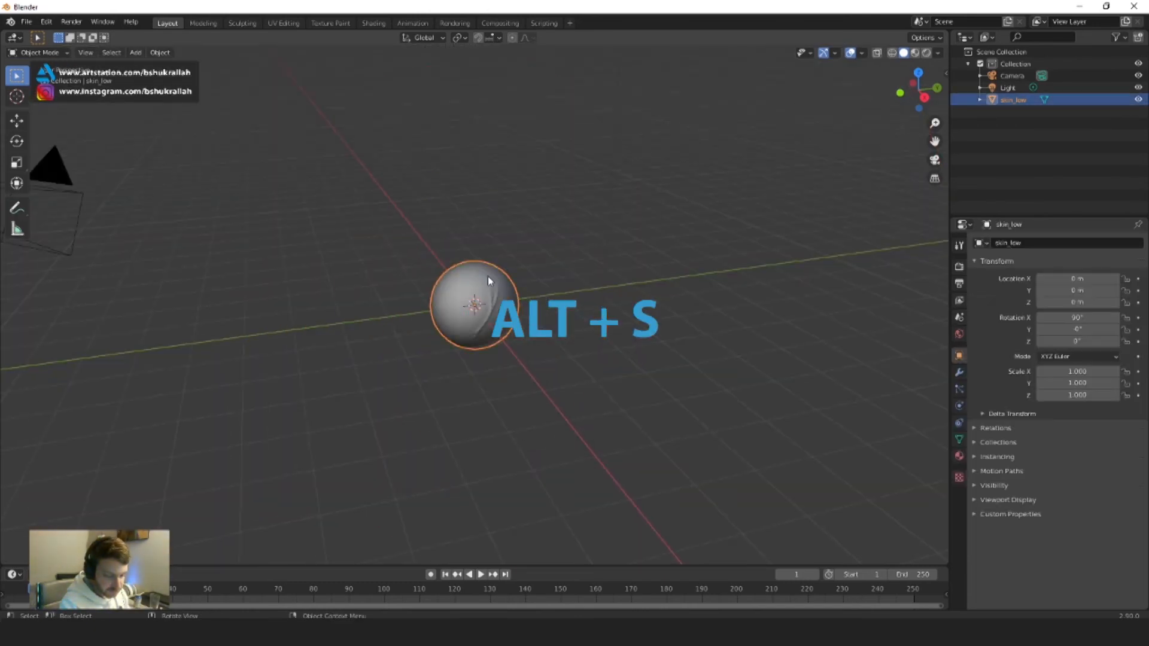
scroll(488, 281, "up", 3)
key("F3")
type("smooth")
key("Return")
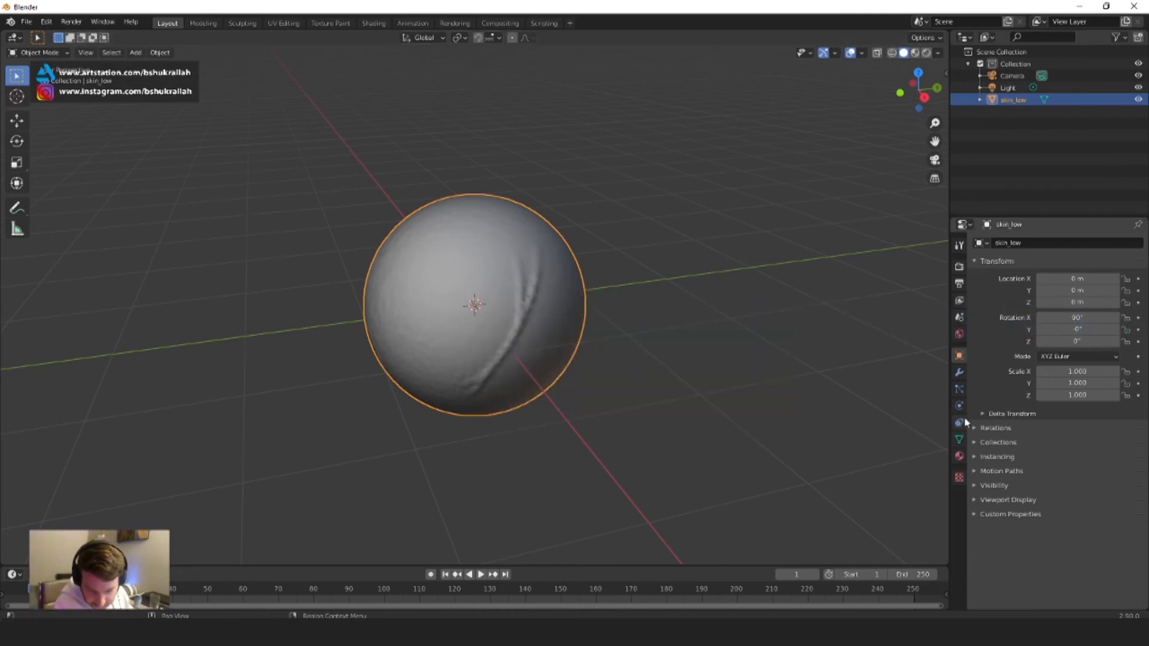
Add a Subdivision Surface modifier to the skin_low sphere
left_click(959, 374)
left_click(1059, 243)
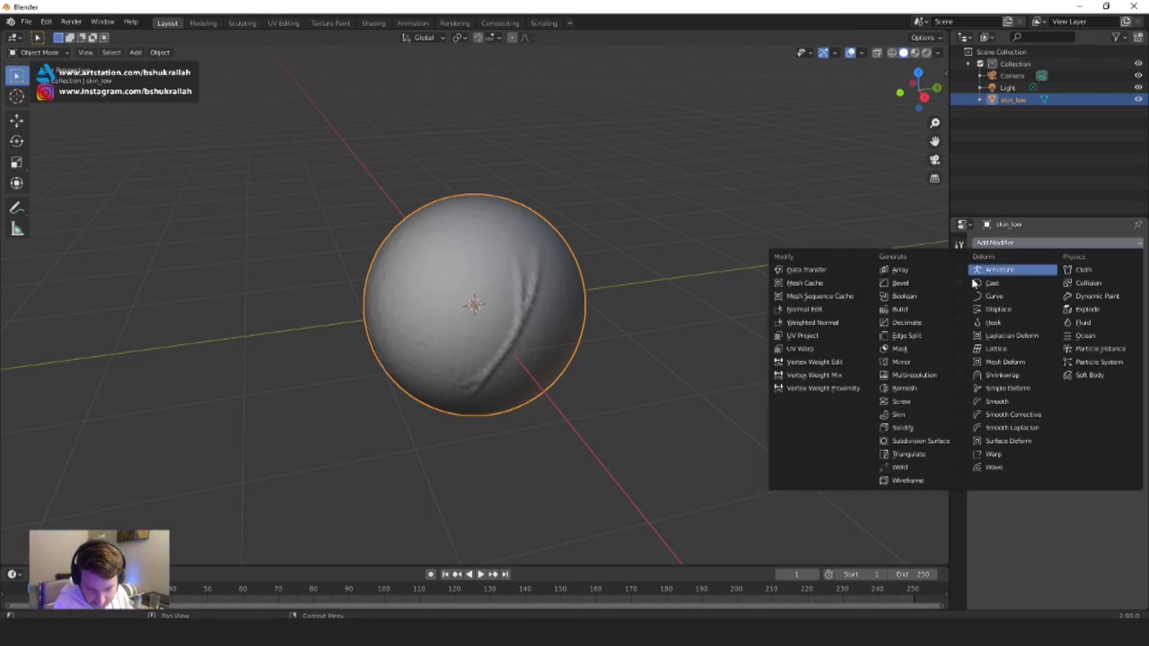
left_click(903, 441)
scroll(569, 301, "up", 3)
scroll(575, 300, "down", 3)
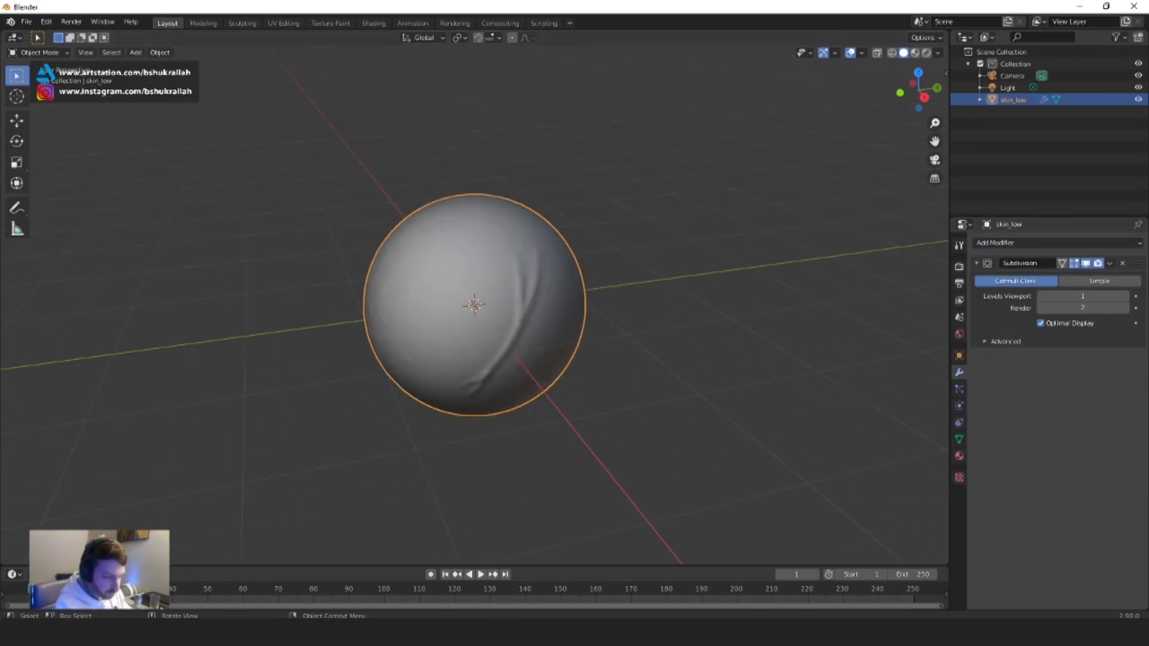
Search the add-on preferences for "wrang" to check whether Node Wrangler is enabled, and close the preferences
left_click(27, 21)
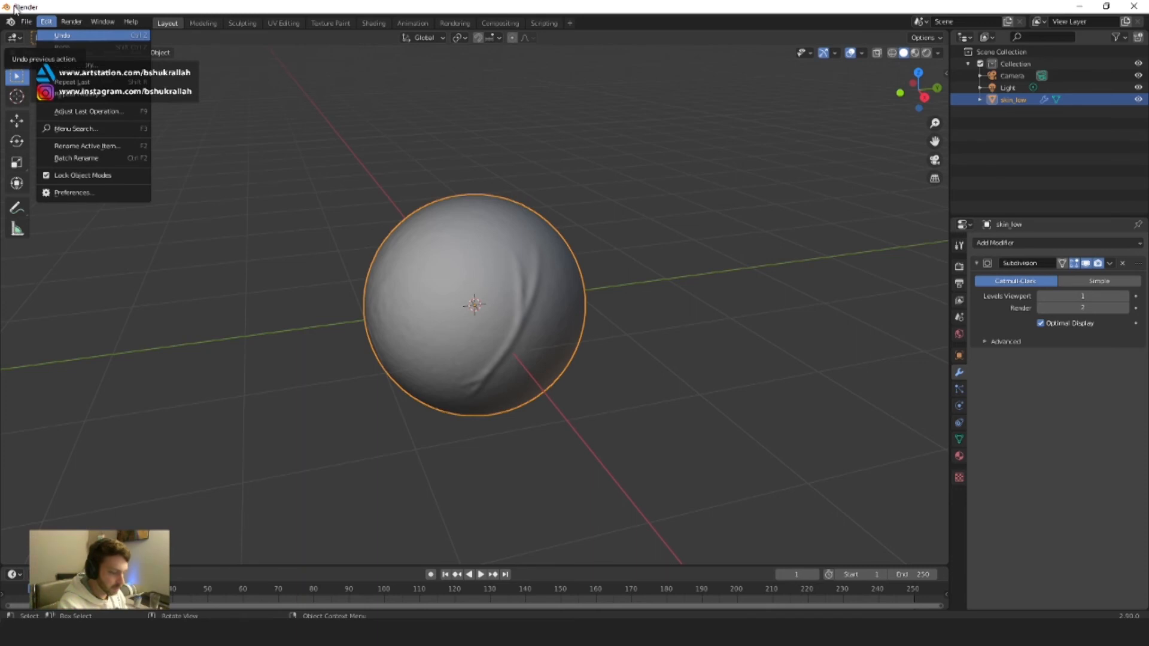
left_click(25, 24)
left_click(46, 23)
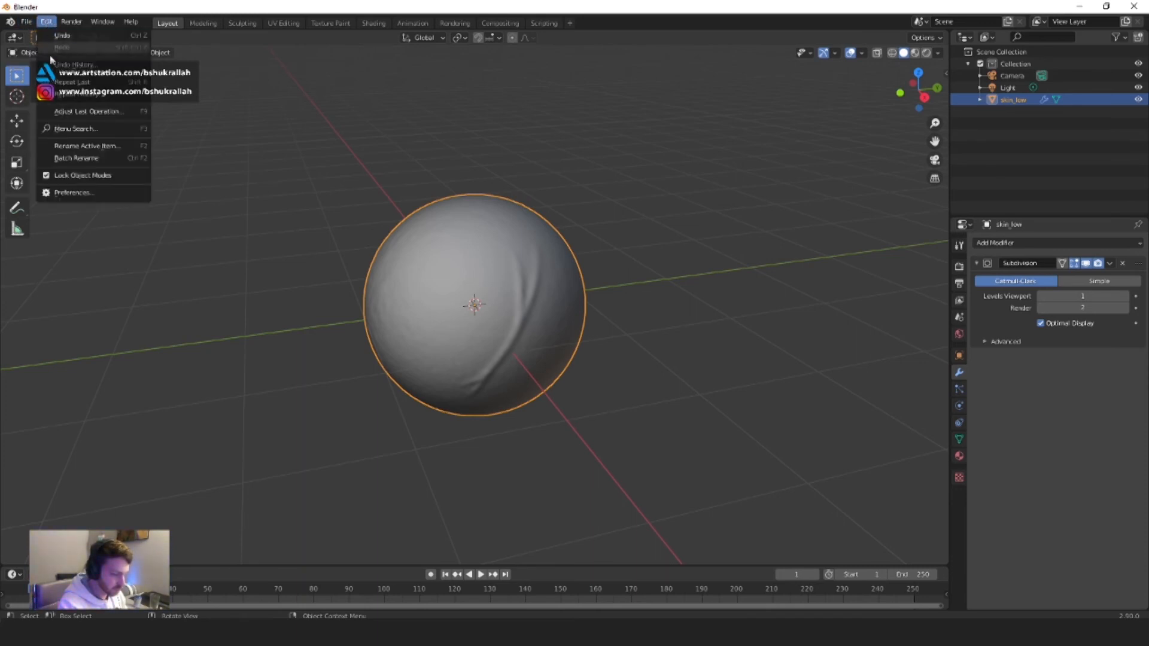
left_click(69, 194)
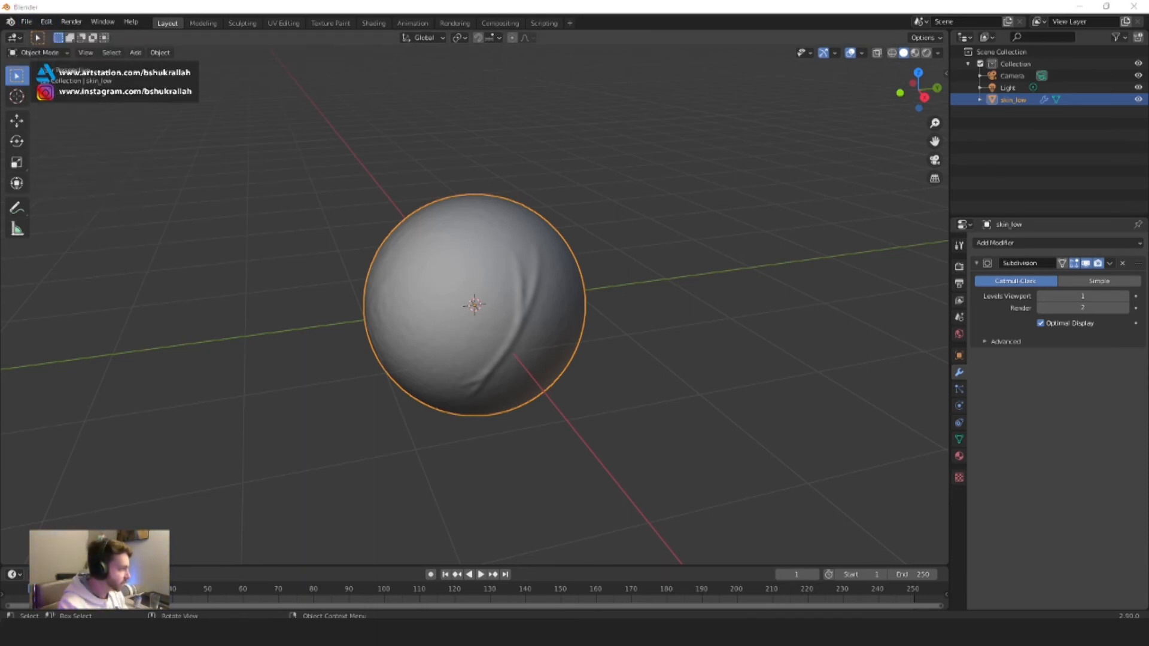
left_click_drag(455, 0, 491, 128)
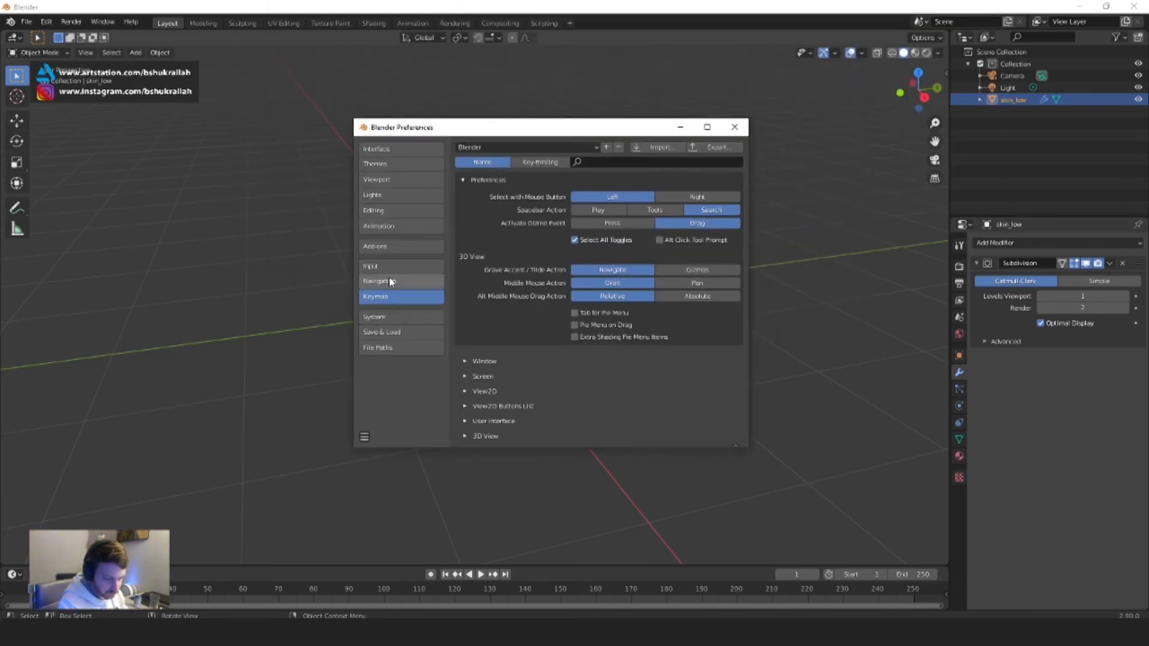
left_click(383, 246)
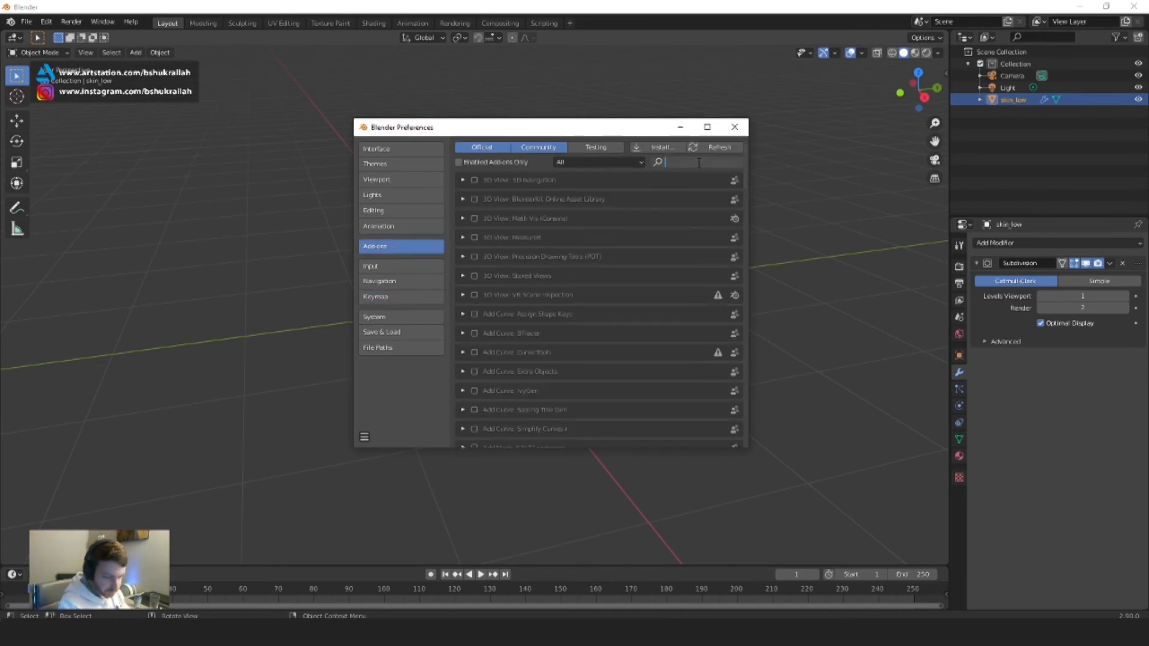
type("wrang")
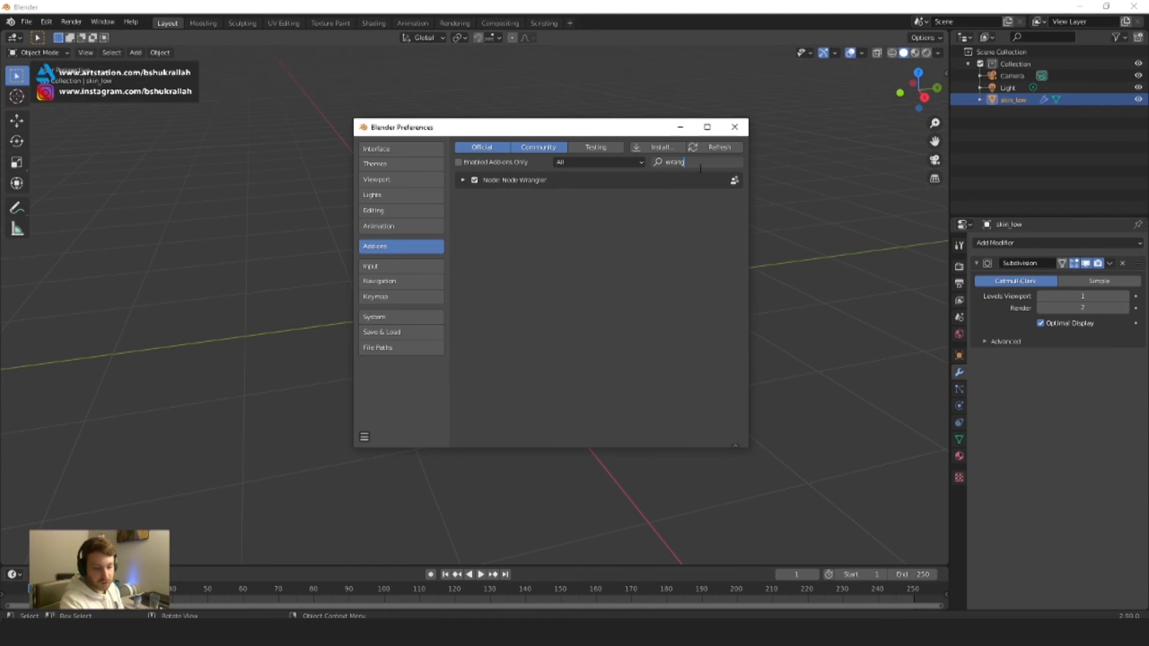
left_click(734, 126)
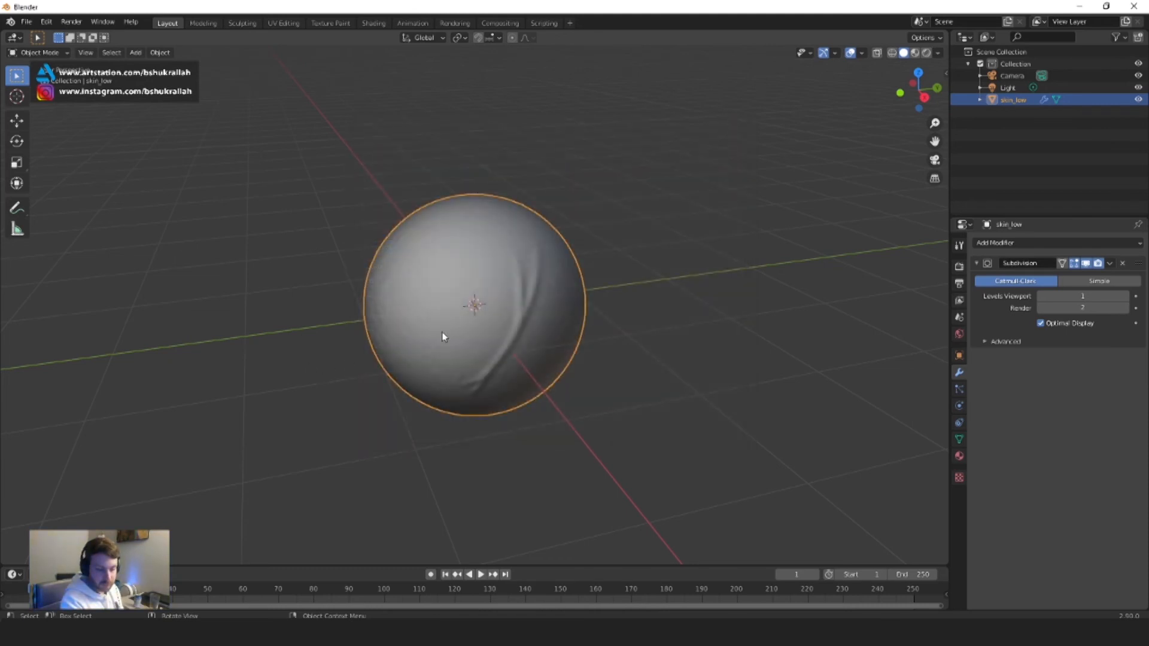
Switch to the Shading workspace and set the render engine to Cycles with GPU Compute as the device
left_click(374, 22)
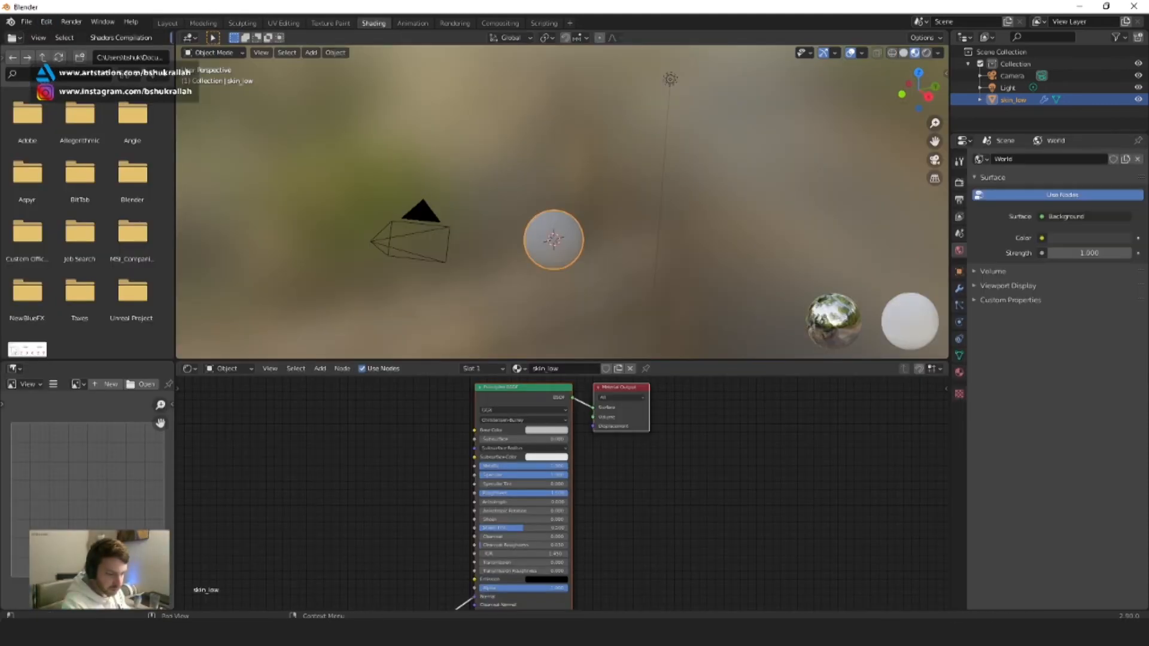
left_click(960, 182)
left_click(1098, 159)
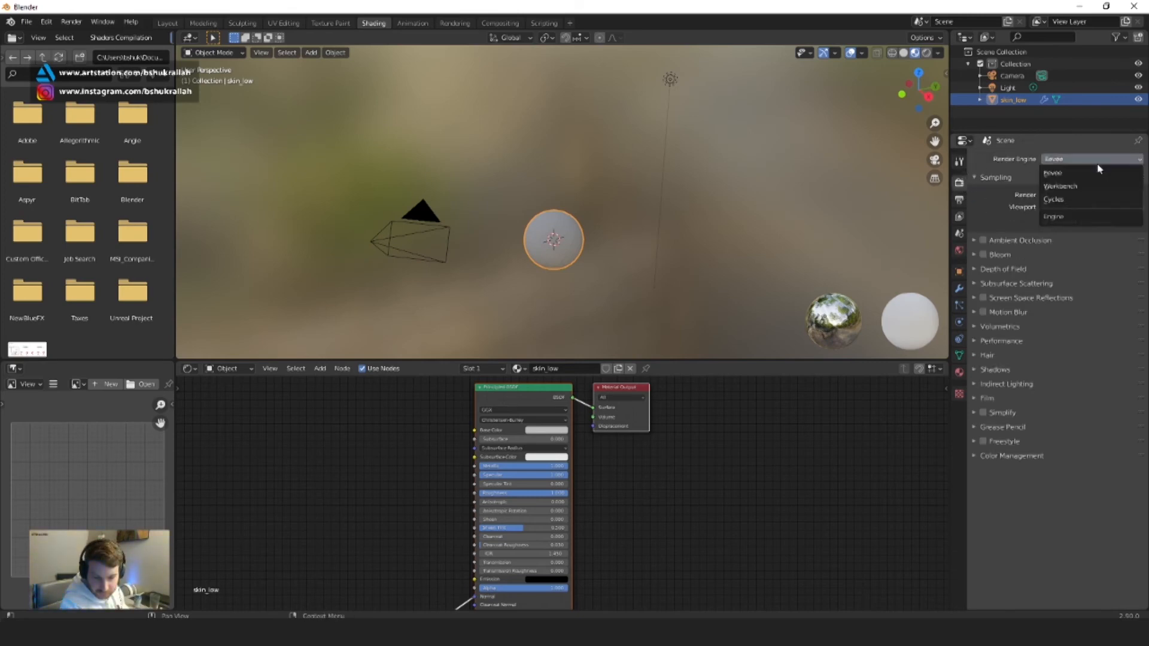
left_click(1054, 199)
left_click(1061, 190)
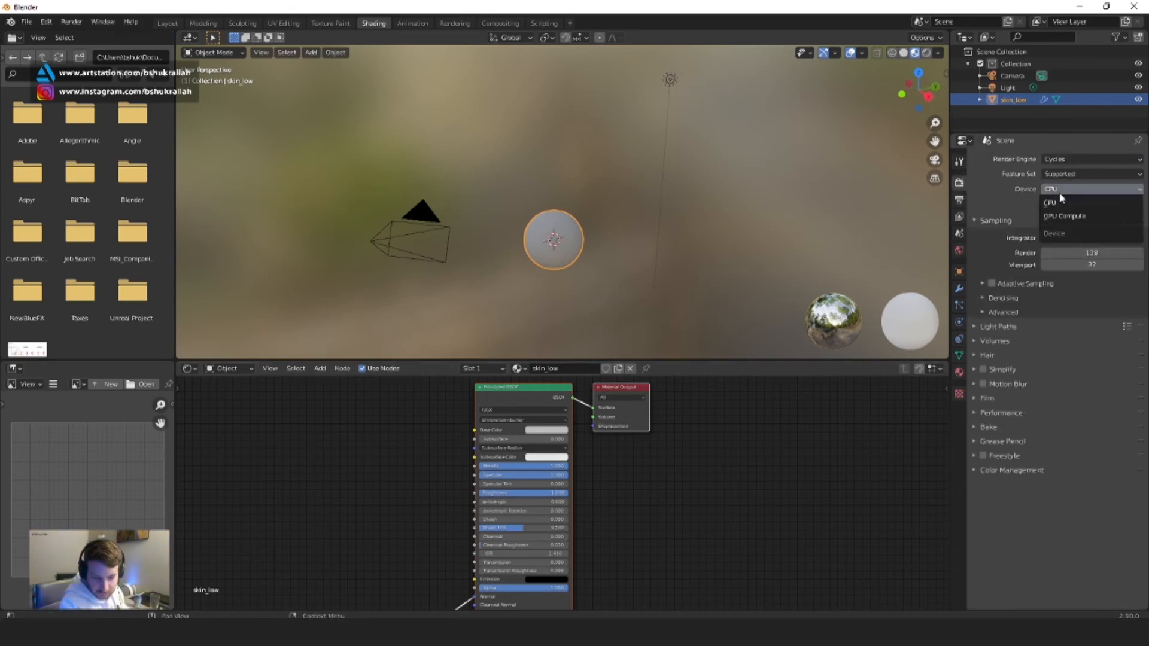
left_click(1064, 215)
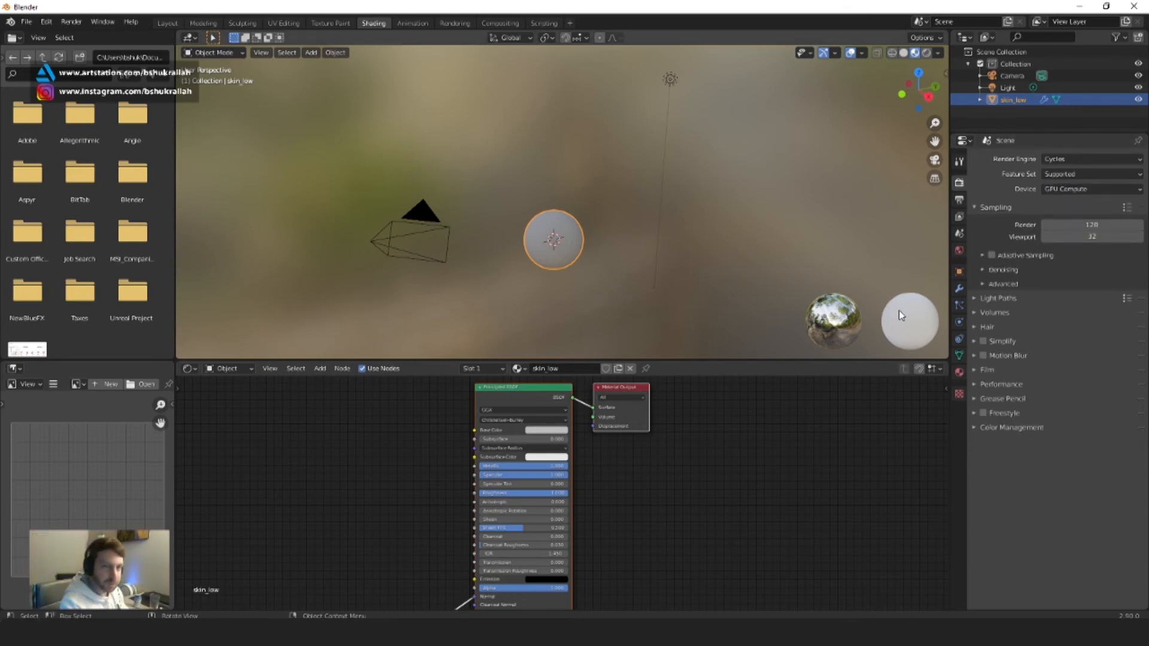
Delete the existing Normal Map node from the skin_low material
scroll(563, 506, "down", 5)
middle_click_drag(611, 526, 659, 477)
scroll(565, 539, "up", 1)
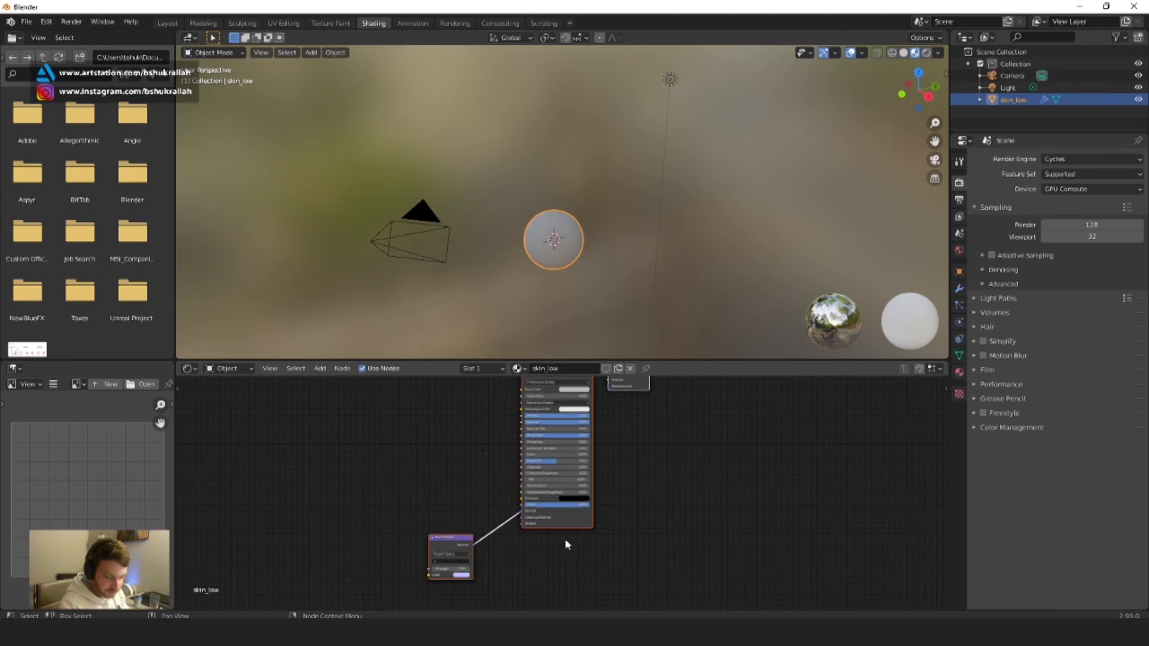
key("x")
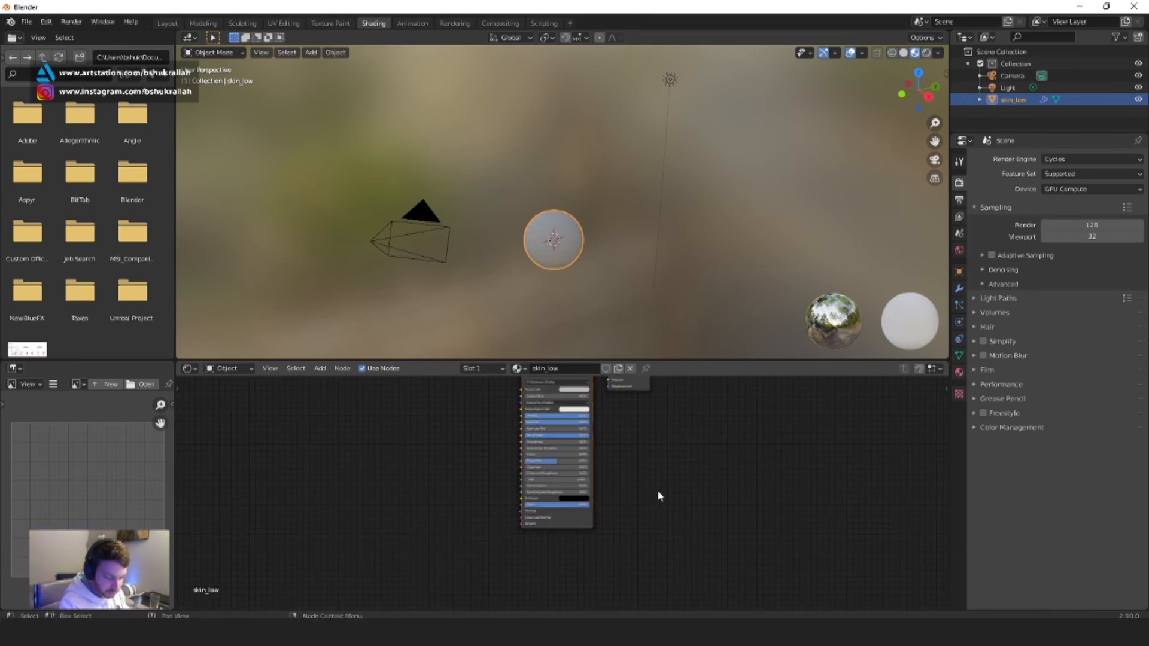
key("Home")
Use Node Wrangler's Principled Texture Setup to load the skin_low BaseColor, Height, Metallic, Normal and Roughness maps into the Principled BSDF
left_click(553, 443)
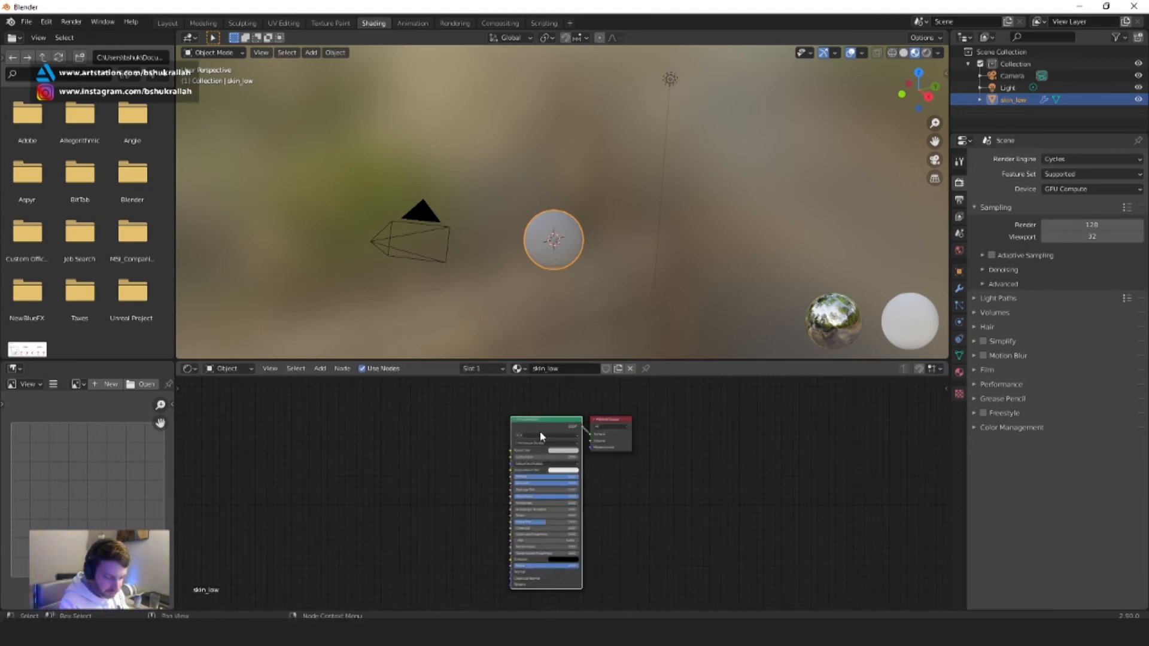
left_click_drag(532, 431, 519, 428)
key("ctrl+shift+t")
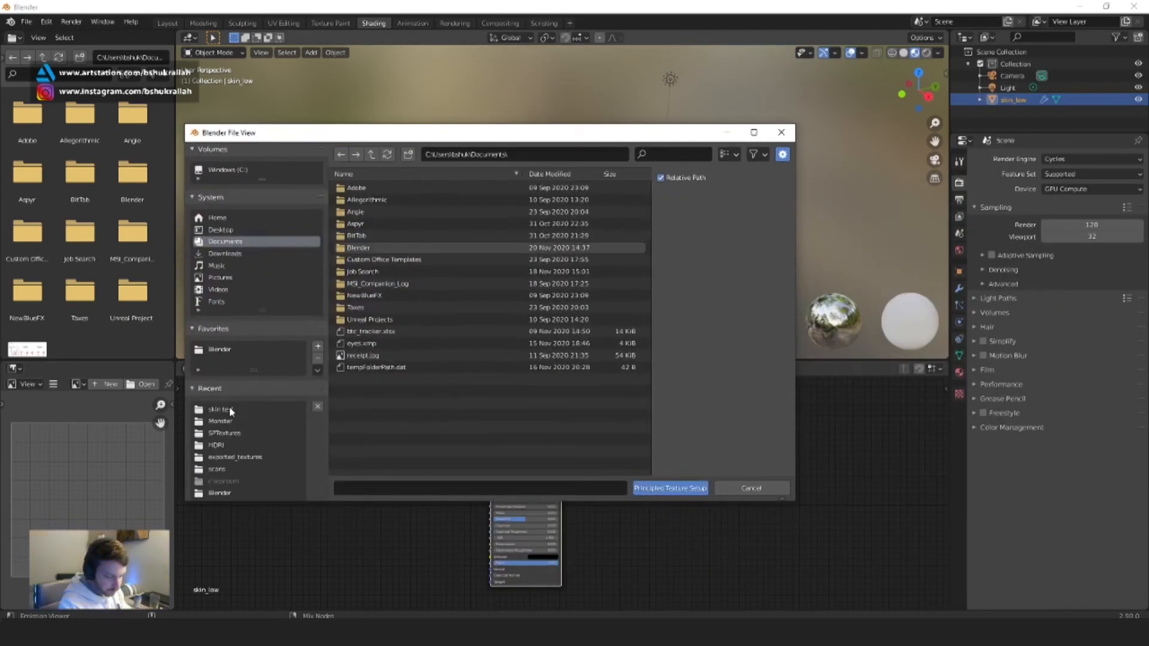
left_click(231, 411)
left_click(419, 188)
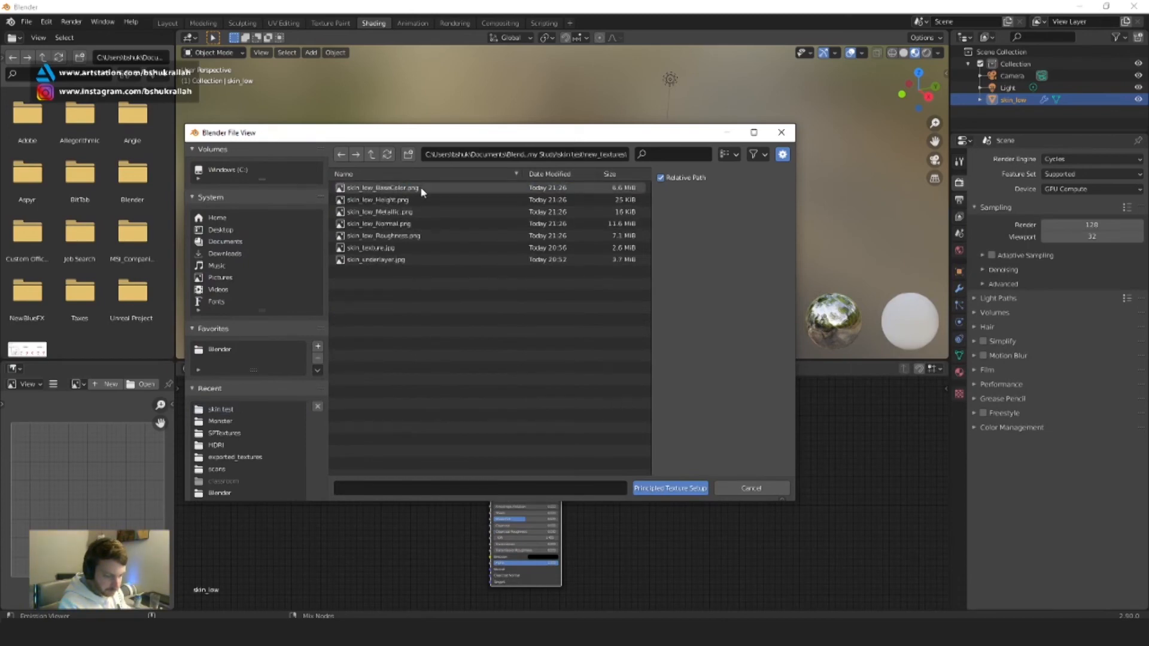
left_click(420, 188)
left_click(418, 236, "shift")
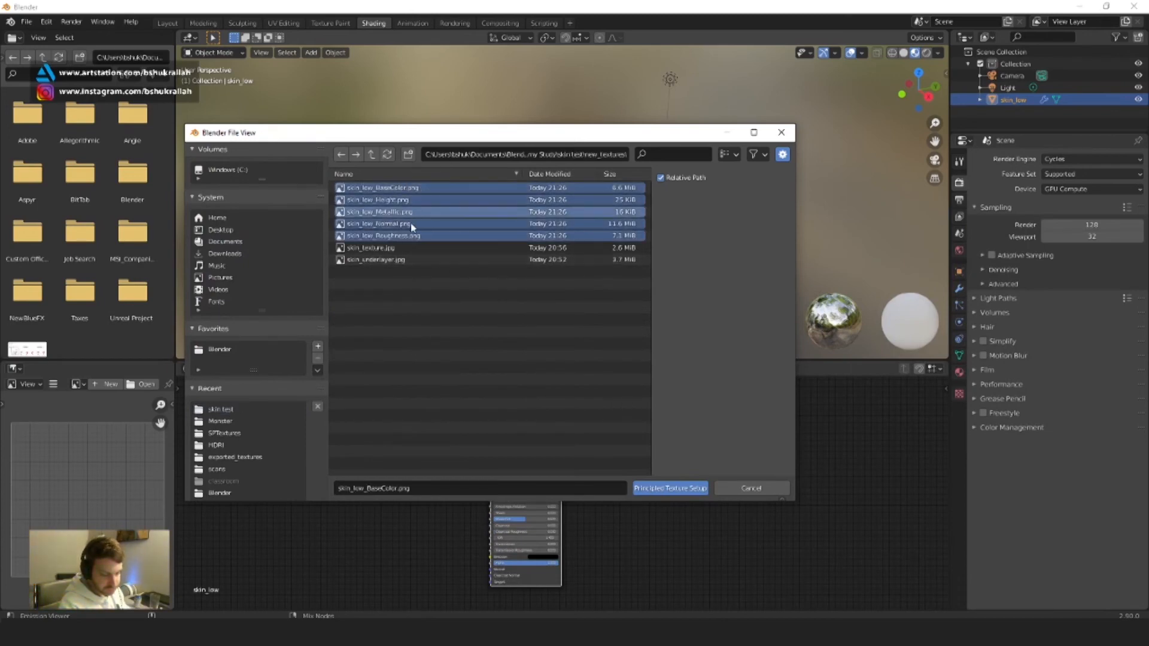
left_click(678, 489)
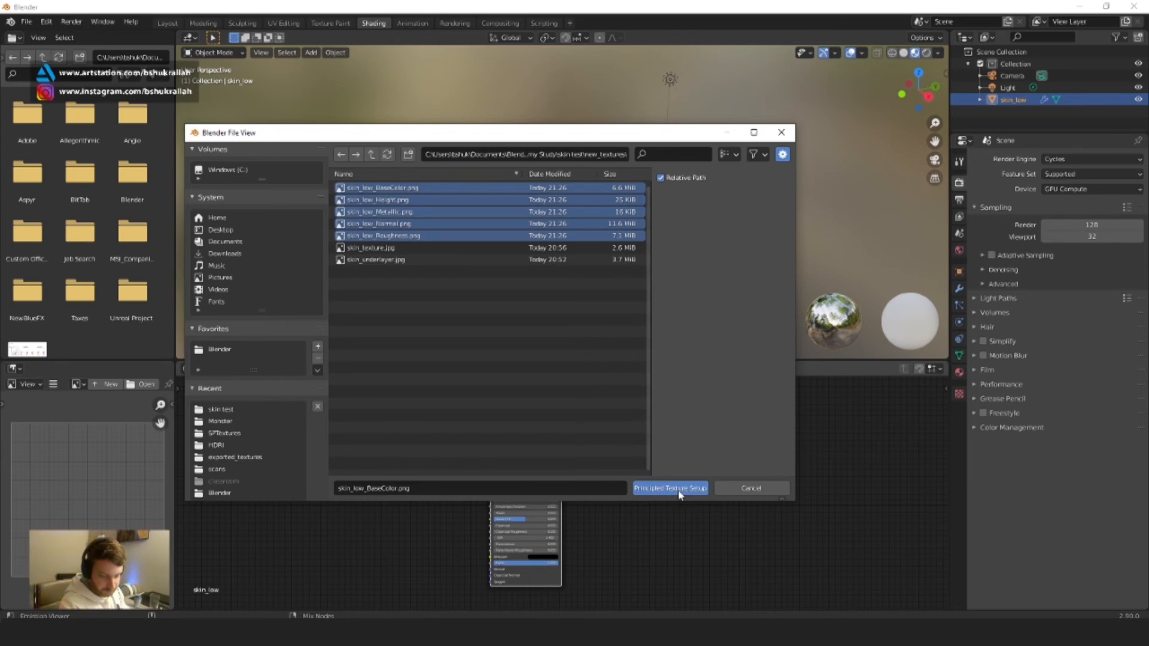
left_click(656, 537)
scroll(629, 530, "down", 2)
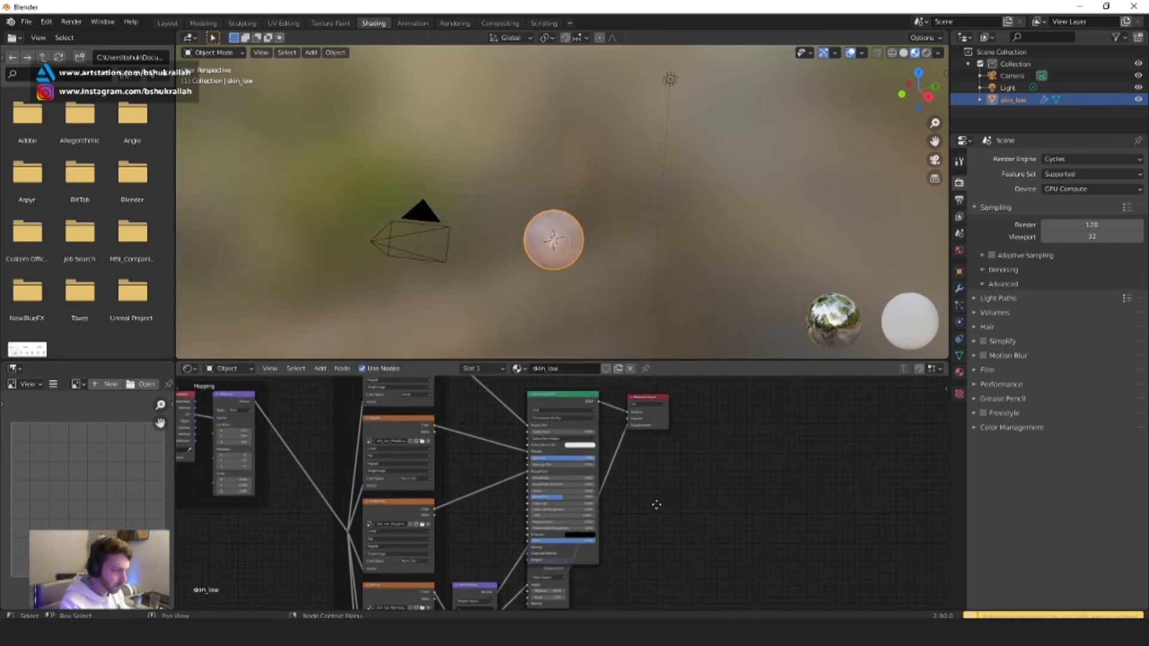
Delete the displacement image texture node holding the skin_low height map
scroll(628, 541, "up", 5)
middle_click_drag(635, 519, 724, 405)
scroll(602, 530, "up", 4)
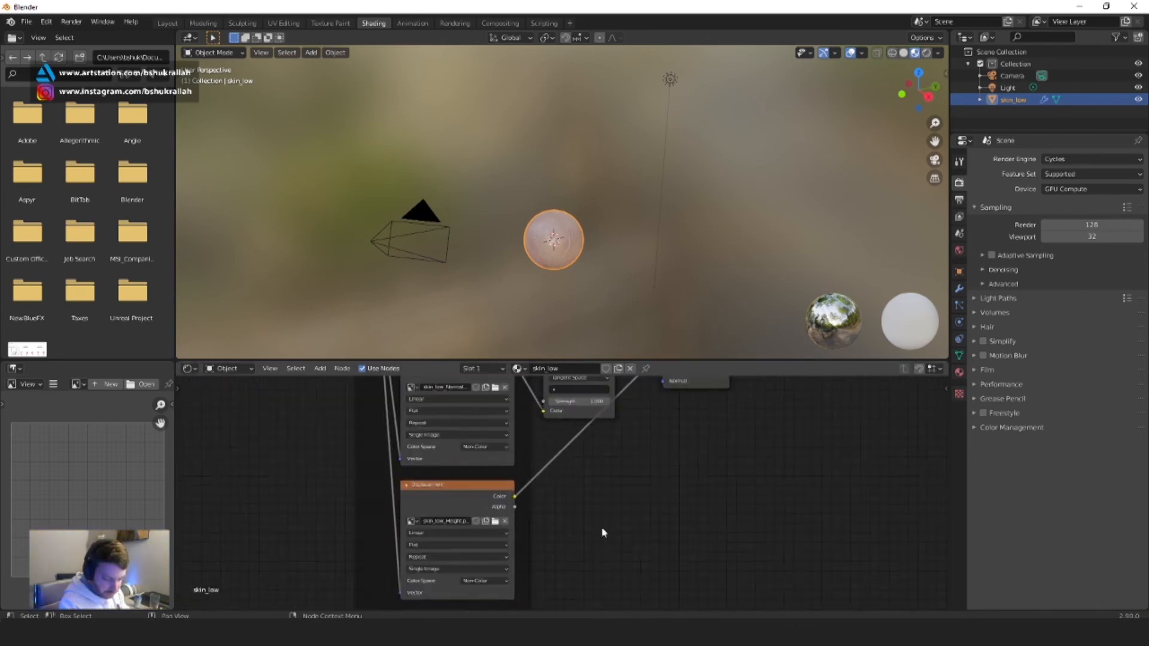
key("x")
Delete the metallic image texture node and set the Principled BSDF's Metallic value to 0
middle_click_drag(696, 441, 649, 395)
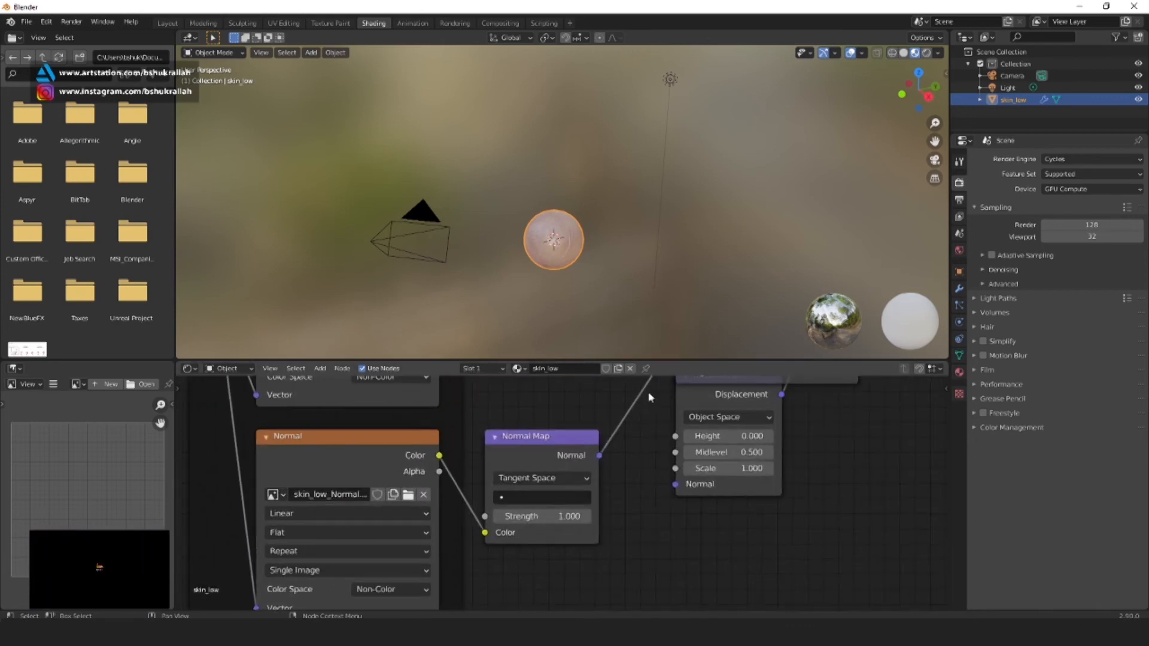
scroll(598, 424, "down", 4)
middle_click_drag(532, 401, 505, 552)
middle_click_drag(488, 453, 496, 551)
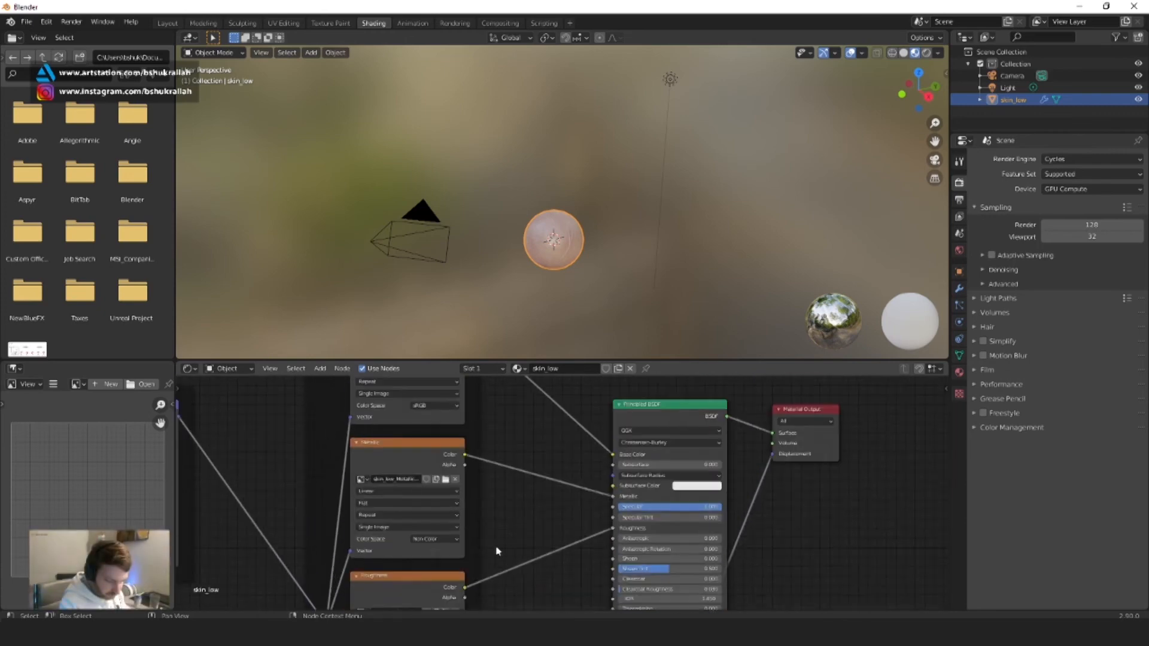
left_click(400, 457)
key("x")
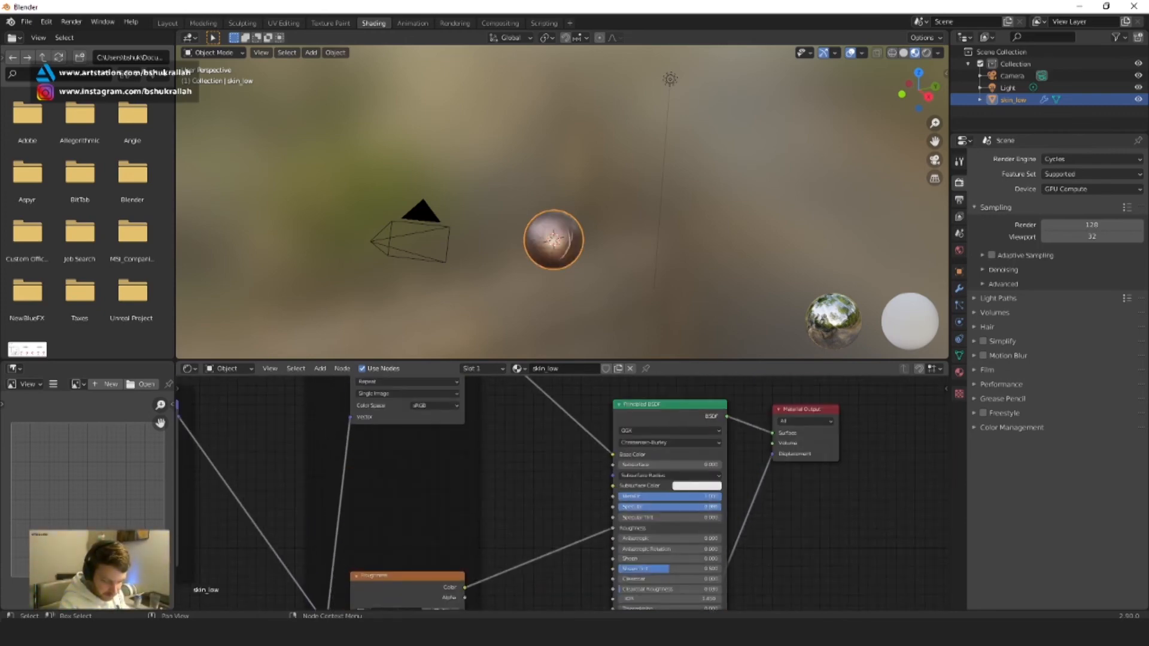
left_click_drag(698, 499, 594, 499)
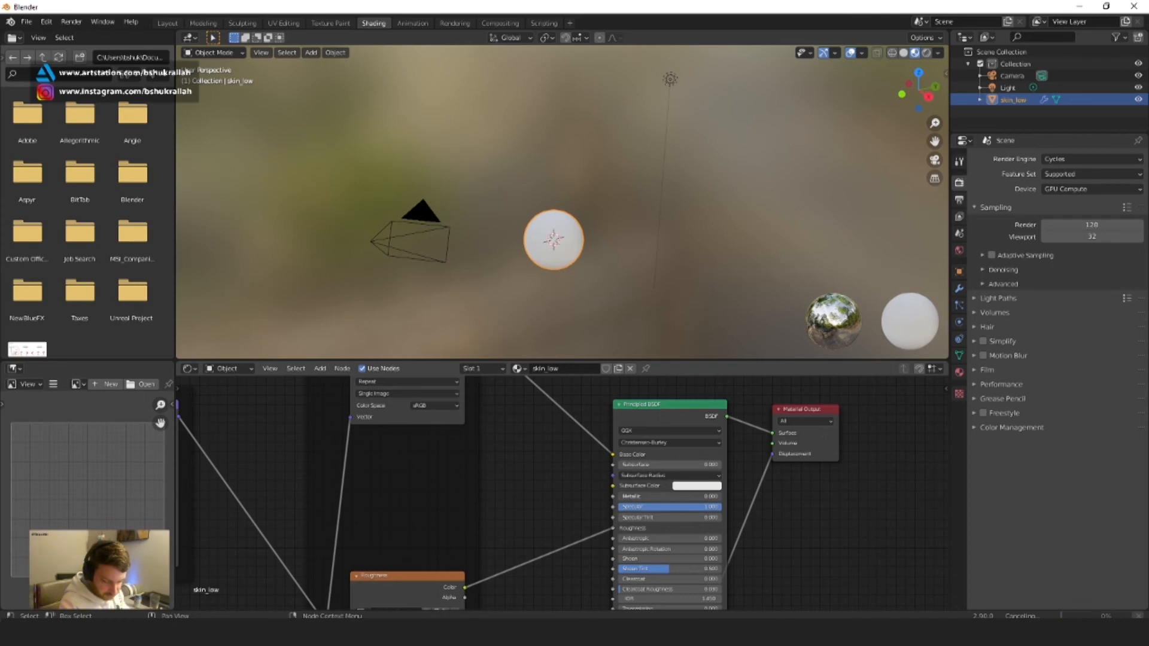
Examine the skin texture on the sphere up close, then render a test image and close the render window
scroll(521, 215, "up", 9)
middle_click_drag(638, 268, 622, 177, "shift")
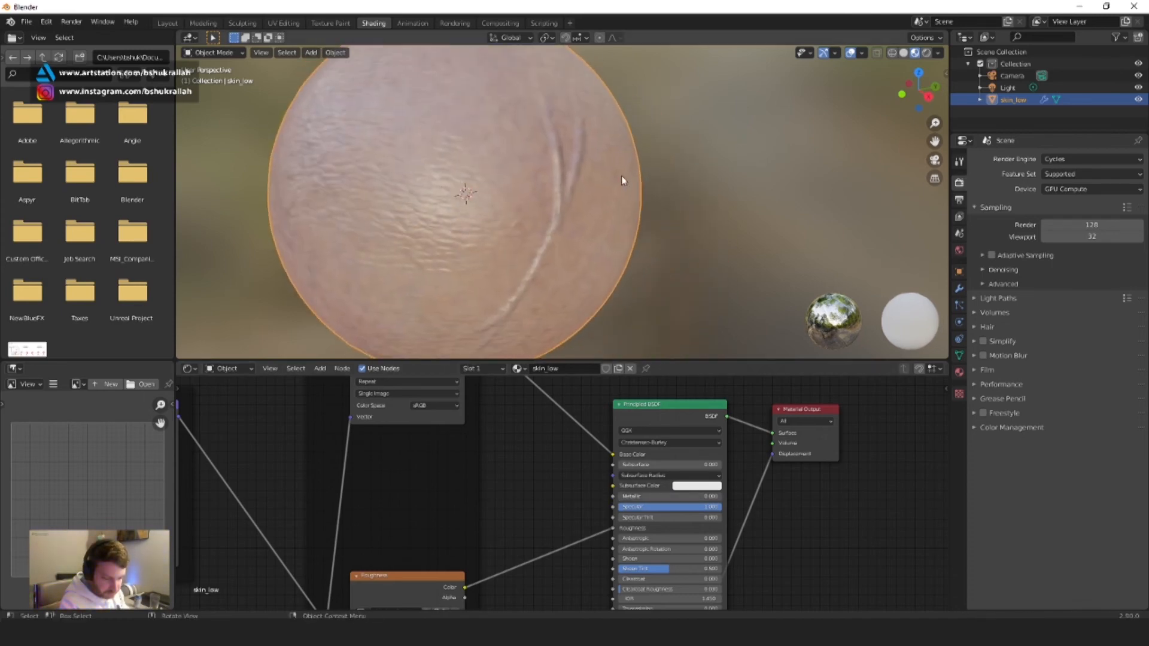
scroll(613, 247, "down", 4)
middle_click_drag(613, 248, 584, 242)
scroll(474, 198, "down", 5)
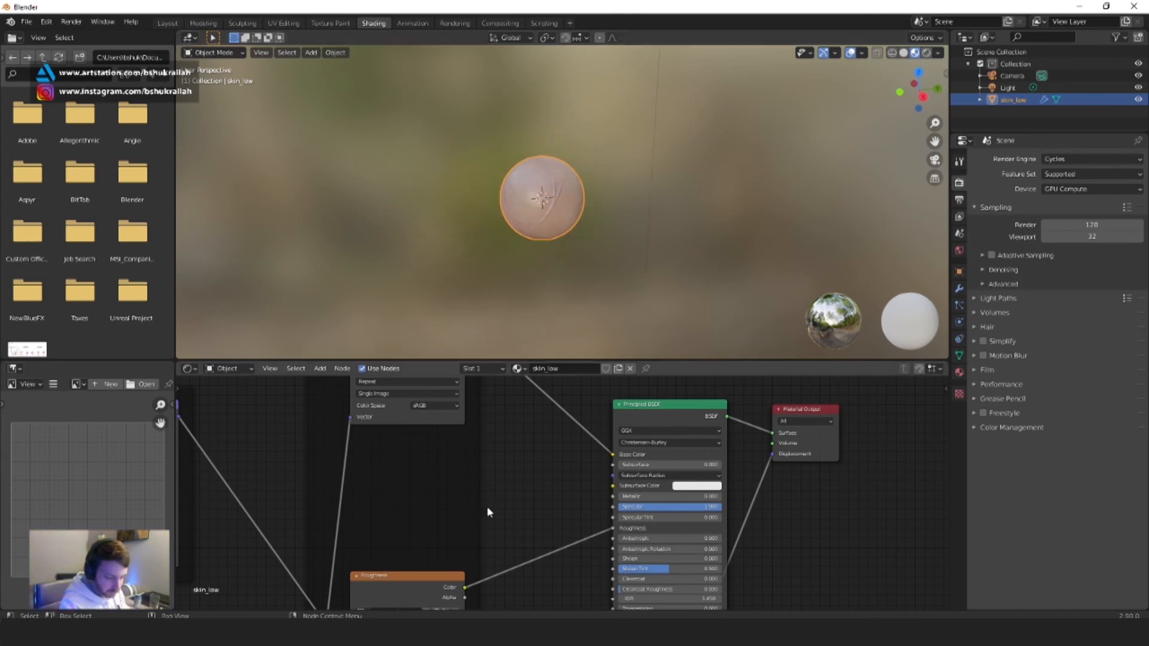
scroll(487, 505, "down", 2)
key("F12")
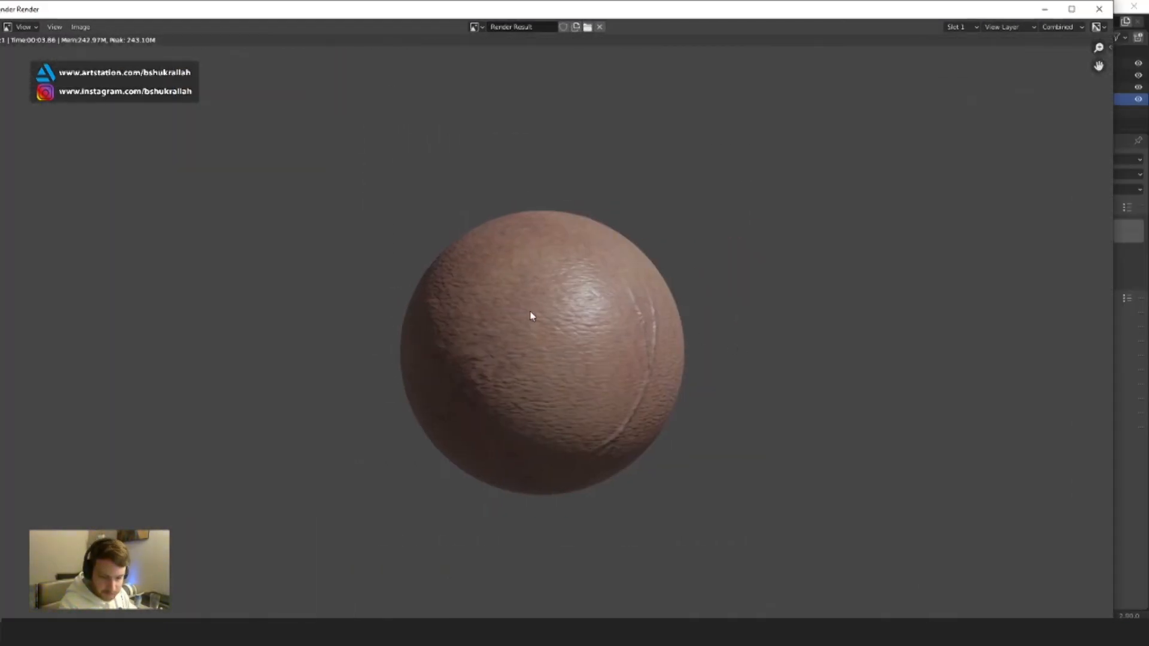
left_click(1099, 8)
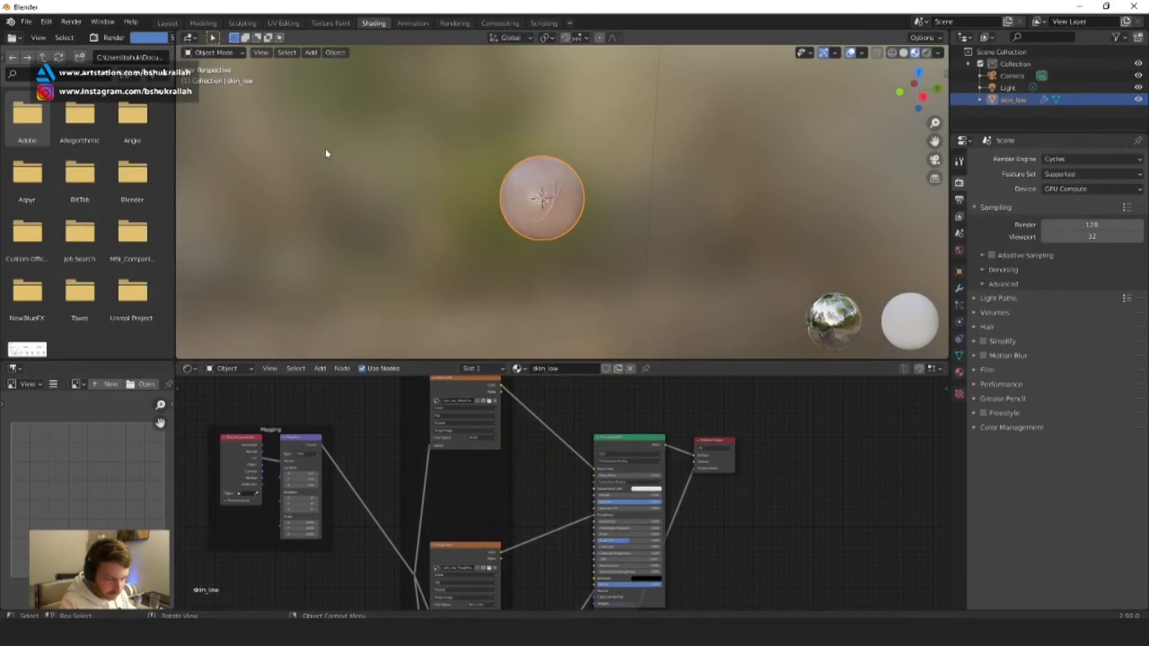
Switch to the Layout workspace and delete the scene's default light
left_click(167, 23)
scroll(587, 295, "down", 8)
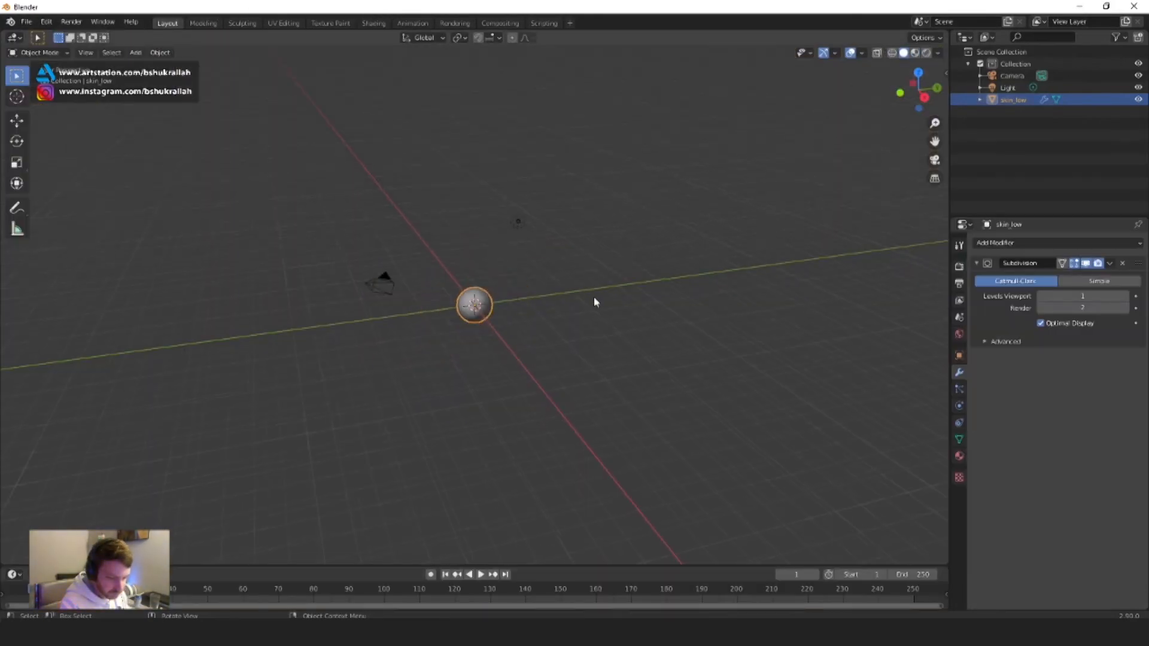
left_click(517, 222)
key("x")
left_click(518, 226)
Add a spot light and raise it along the Z axis to about 6.14 m above the sphere
key("shift+a")
mouse_move(518, 229)
mouse_move(516, 378)
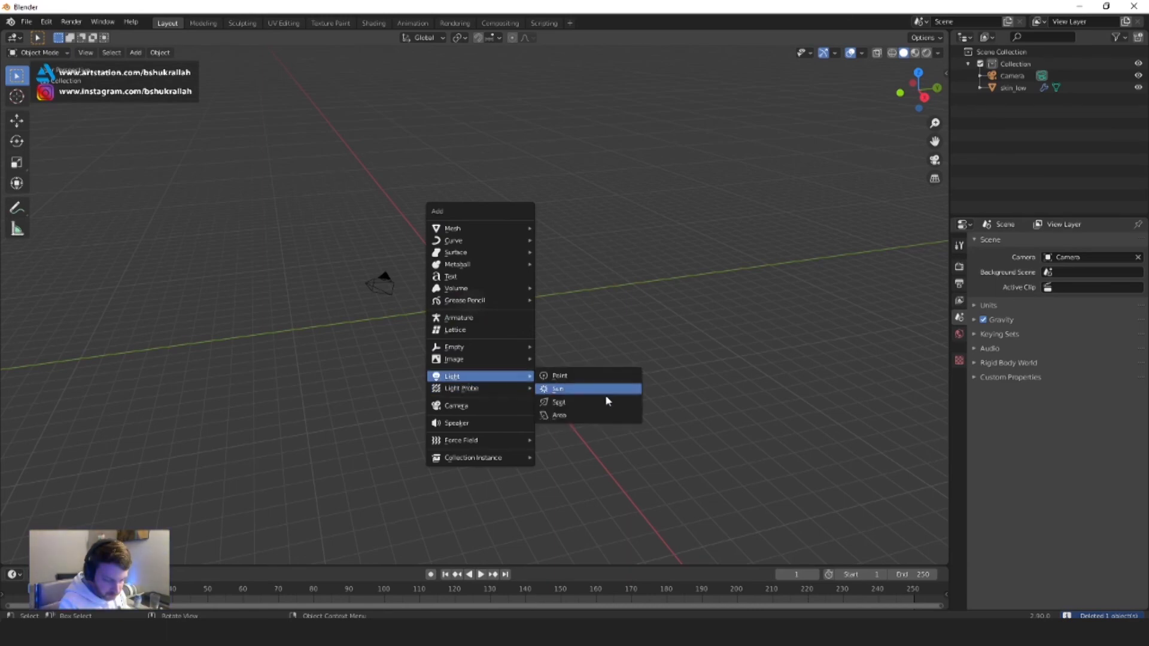
left_click(595, 408)
scroll(497, 404, "up", 3)
key("g")
key("z")
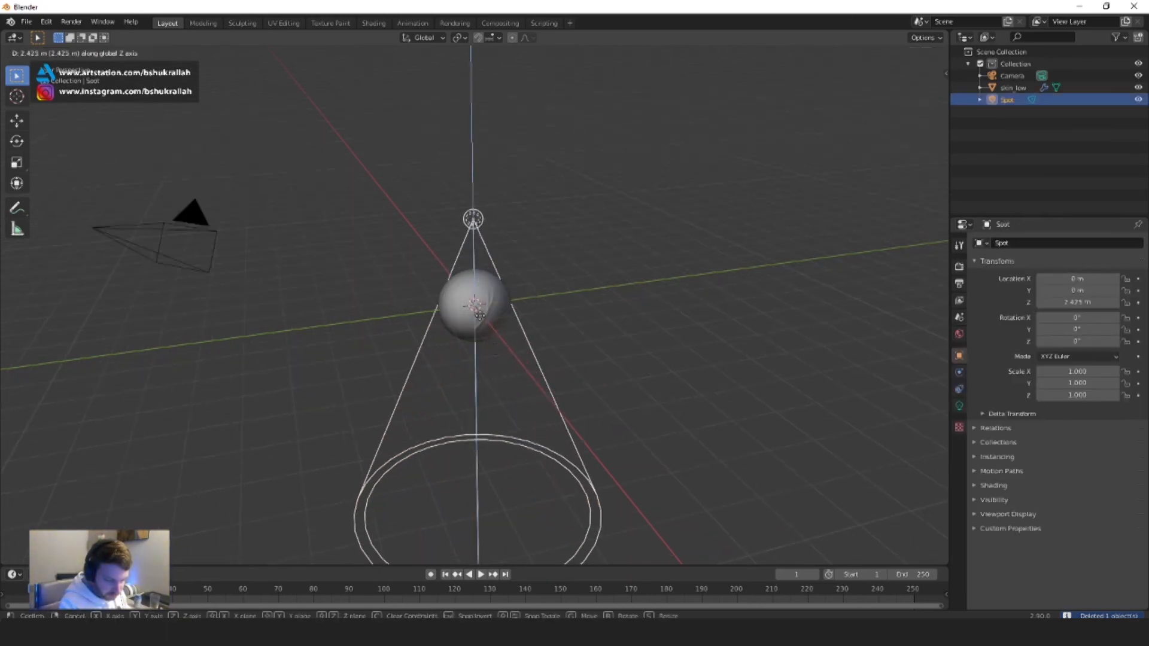
left_click(527, 179)
Display the viewport in rendered shading and set the spot light's power to 1000 W
left_click(926, 52)
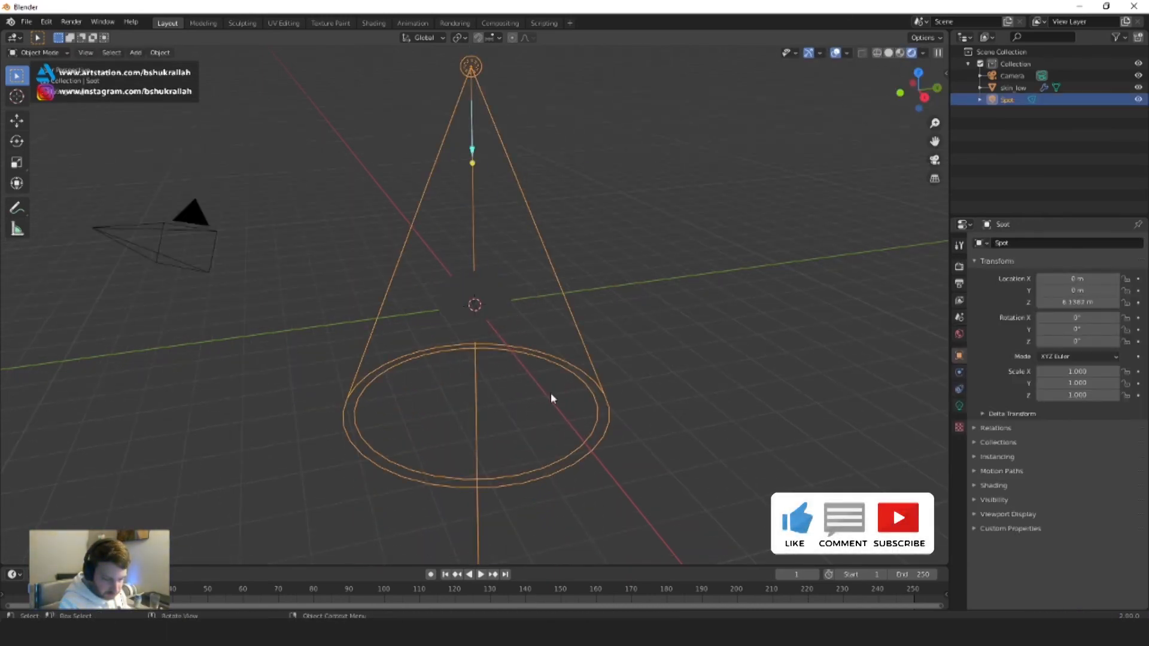
scroll(544, 365, "up", 1)
scroll(545, 365, "down", 2)
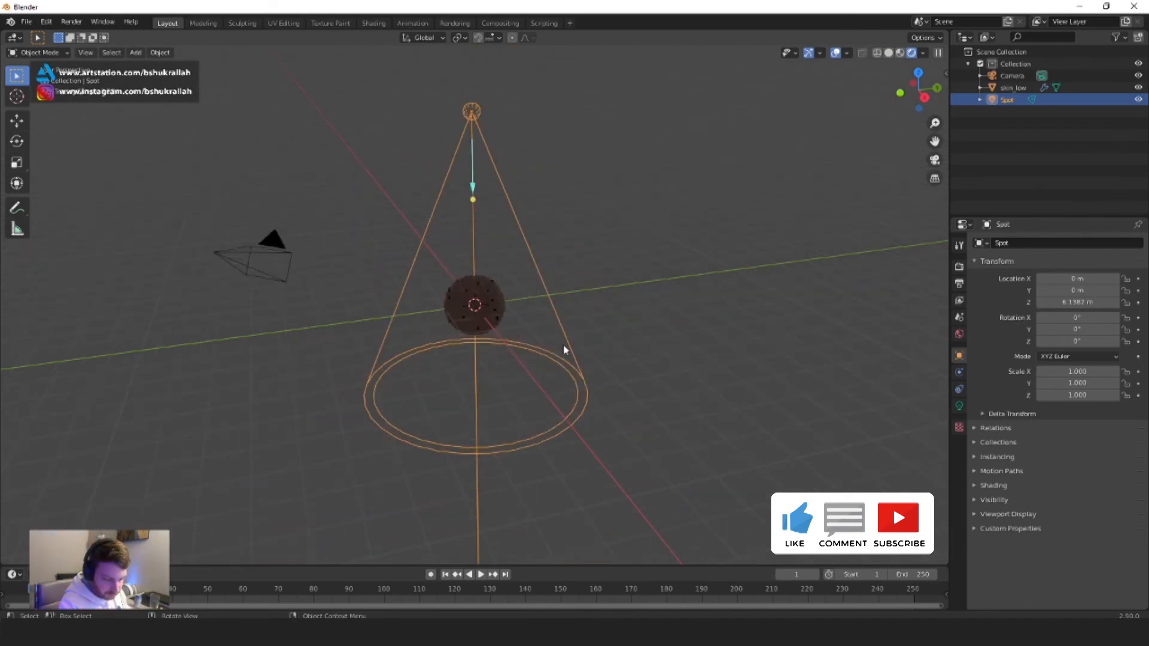
left_click(961, 407)
left_click(1065, 323)
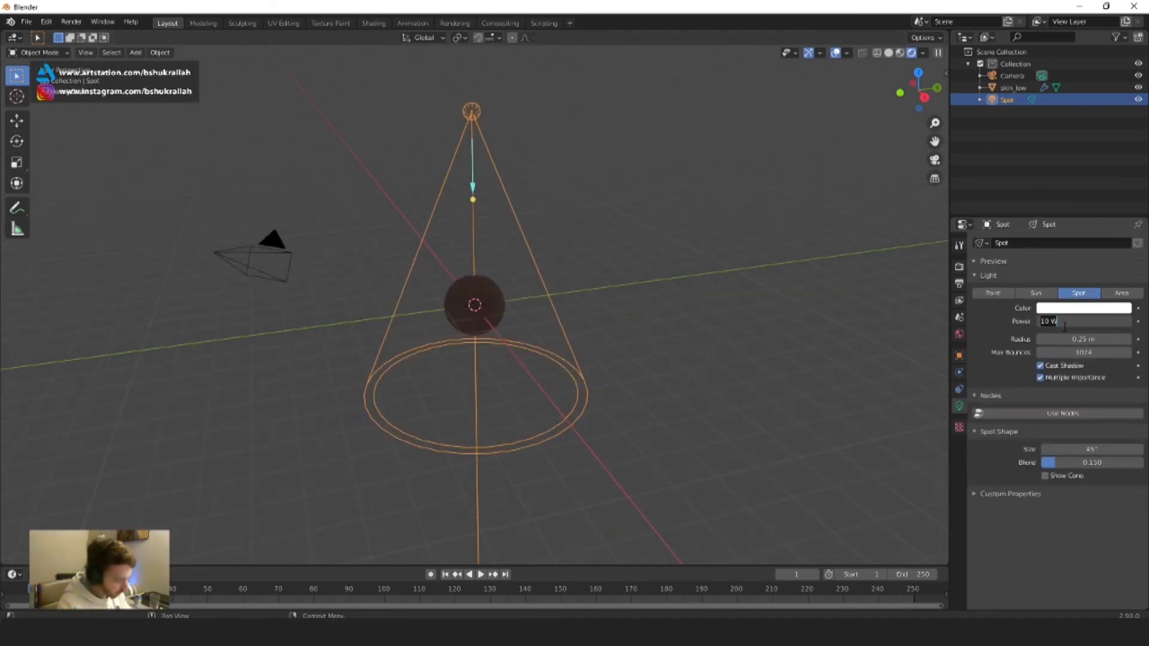
key("Return")
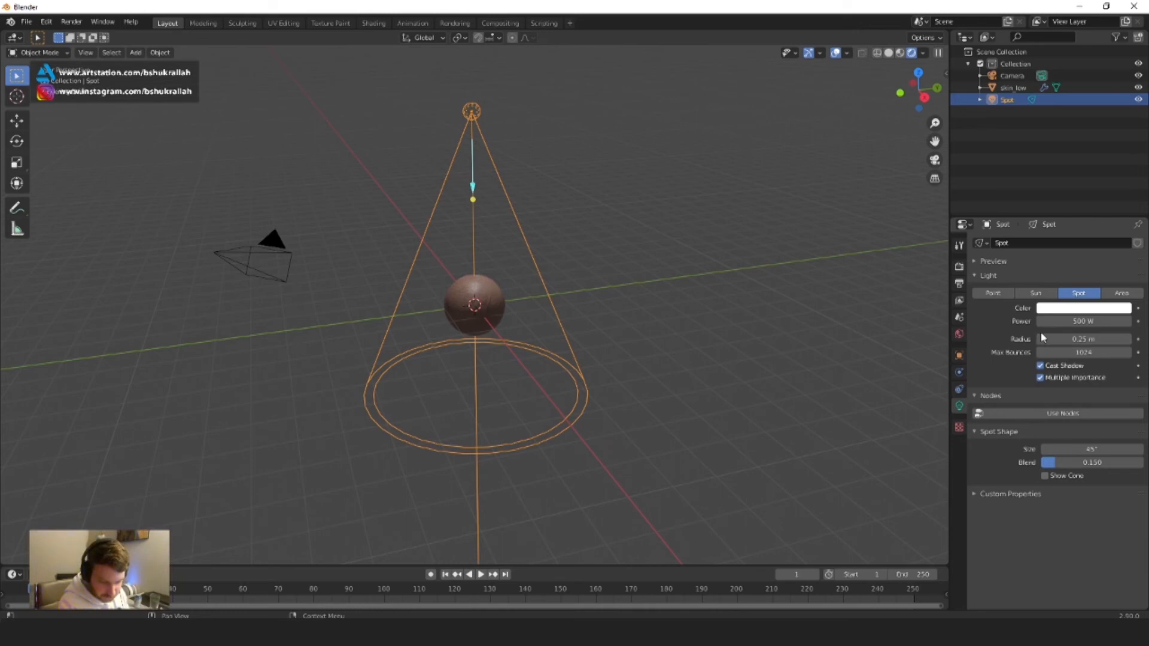
left_click(1075, 321)
type("1")
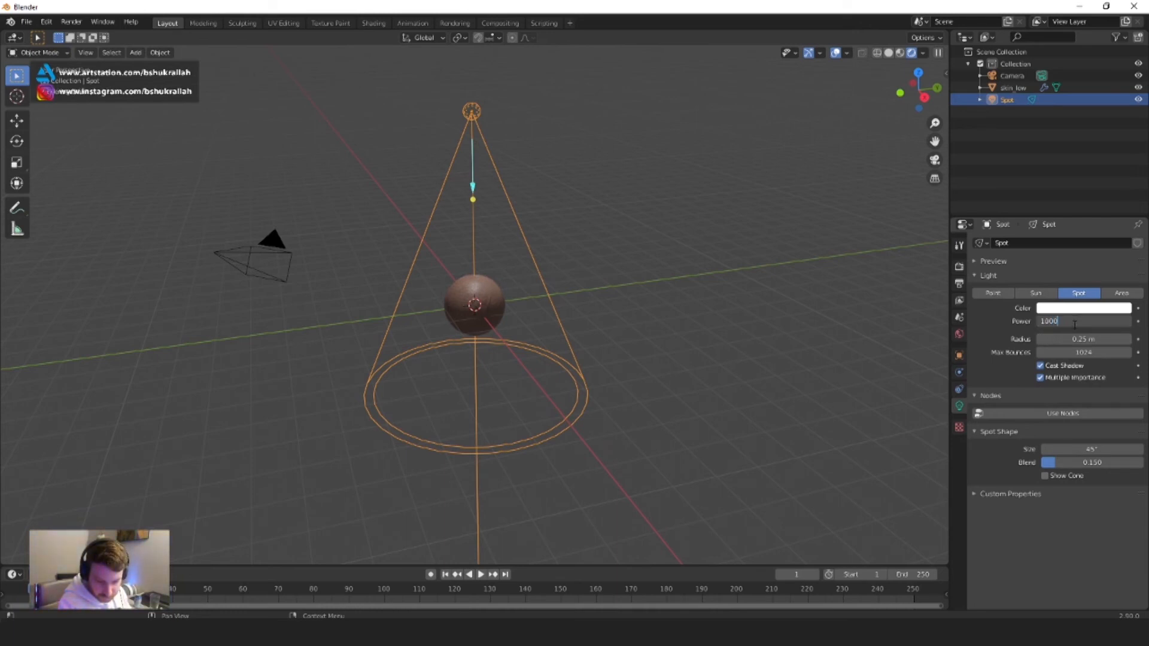
type("000")
key("Return")
Tilt the spot light and shift it sideways so it shines diagonally down on the sphere
key("r")
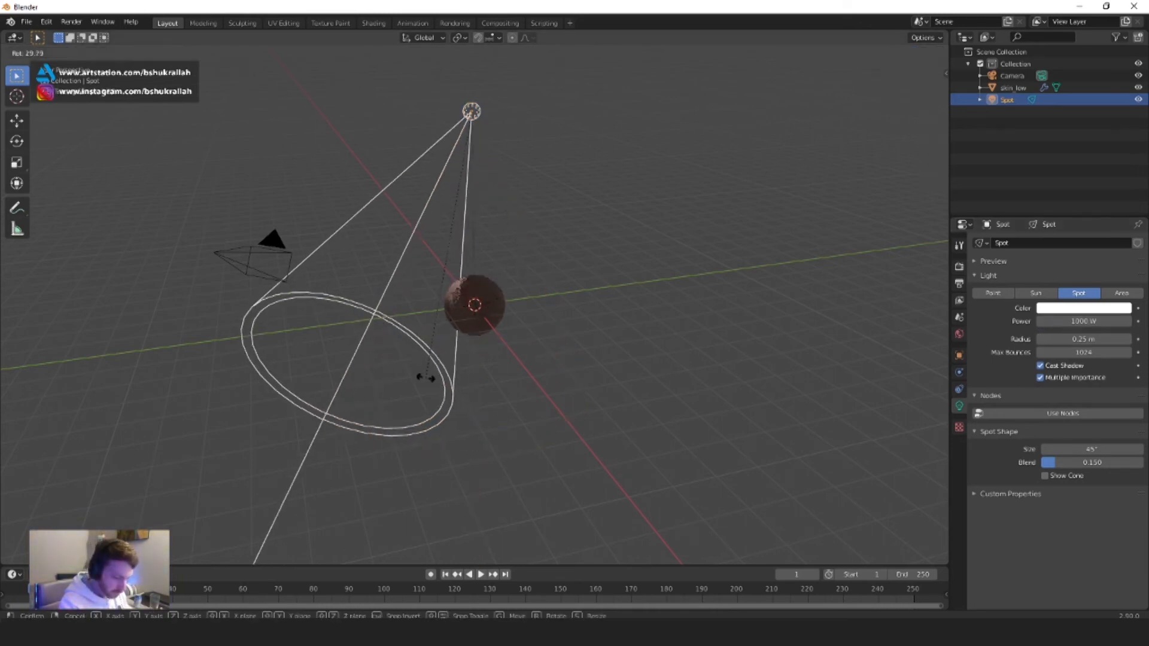
left_click(581, 348)
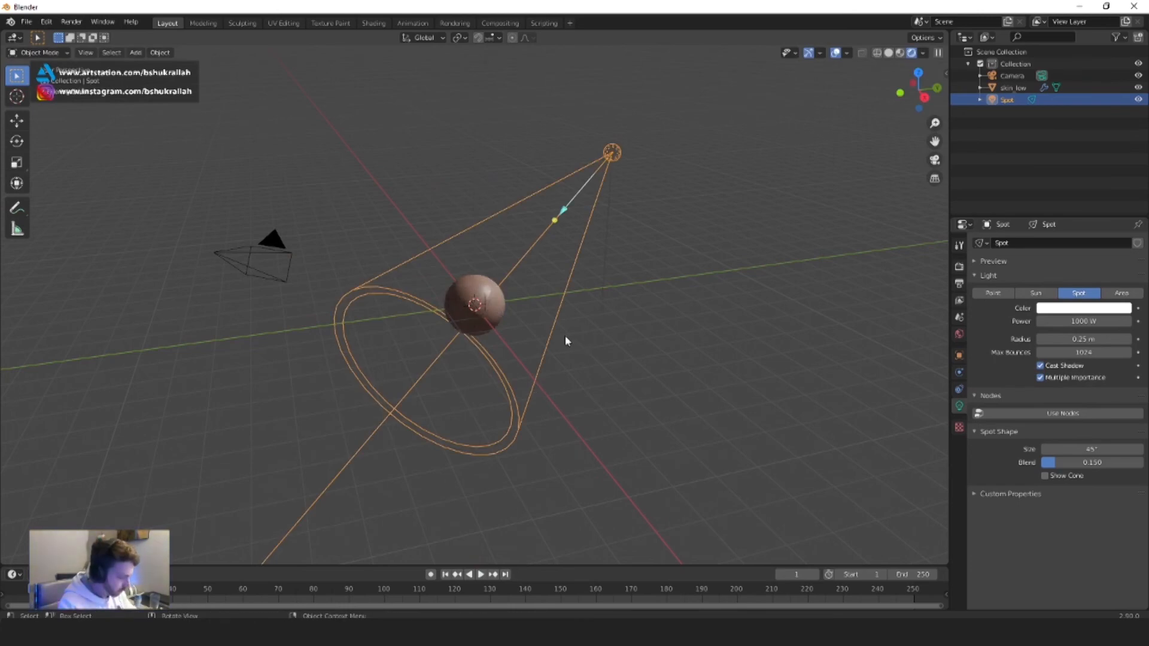
Duplicate the spot light, place the copy on the sphere's negative X side and rotate it to shine nearly horizontally at the sphere
key("KP_7")
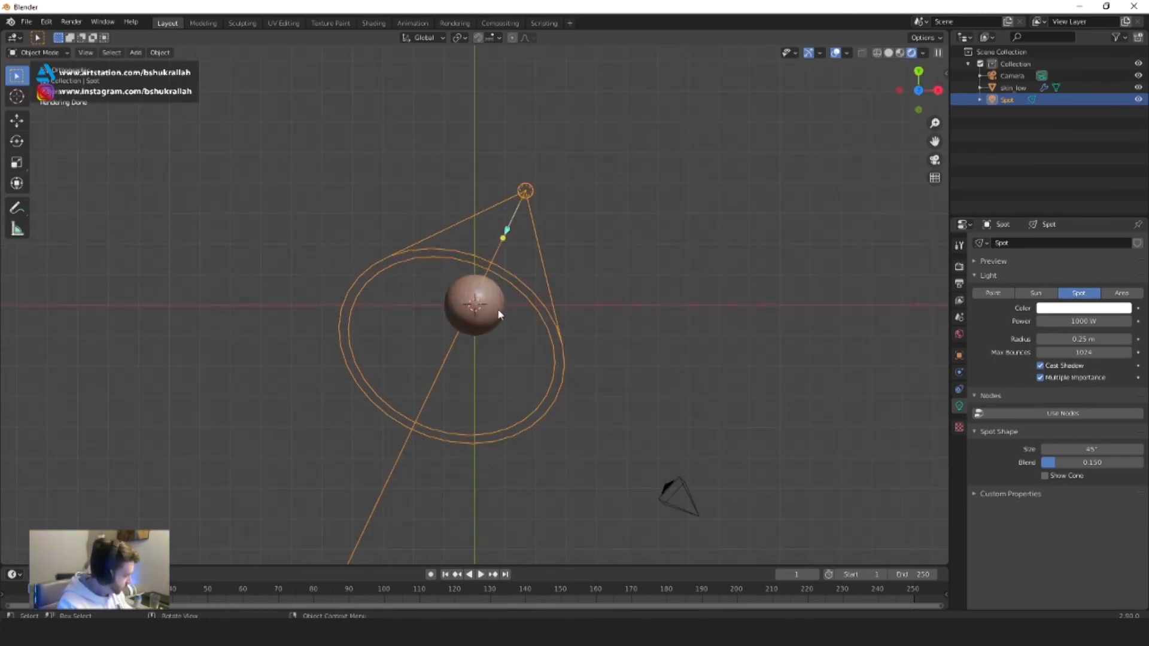
key("shift+d")
left_click(352, 419)
key("g")
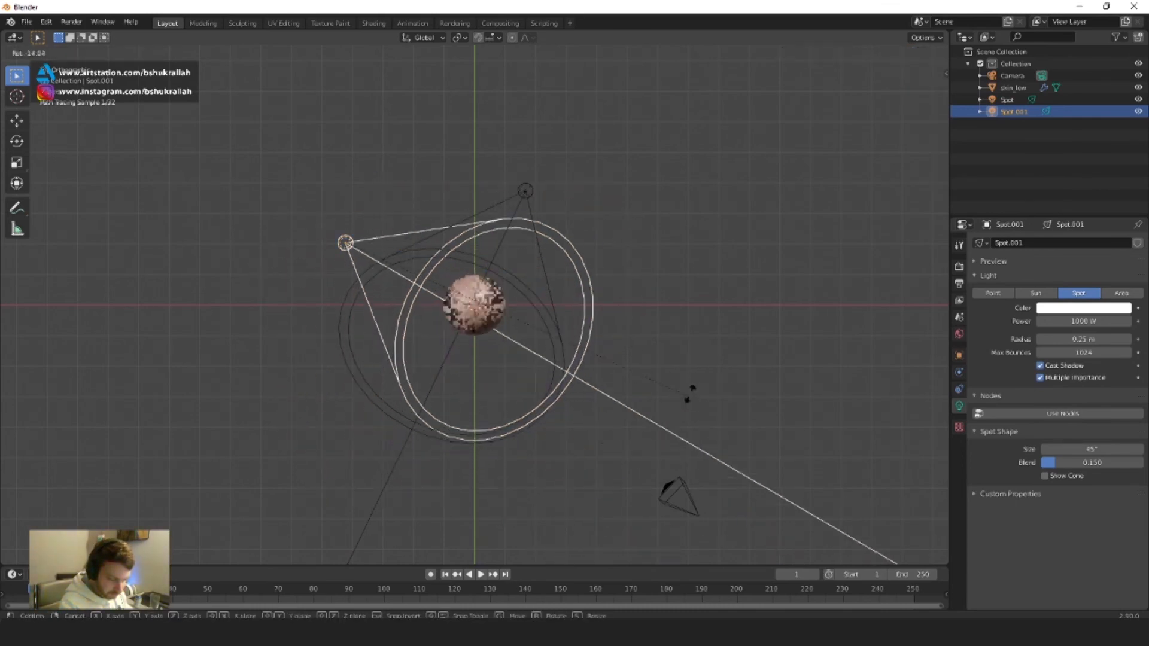
left_click(617, 322)
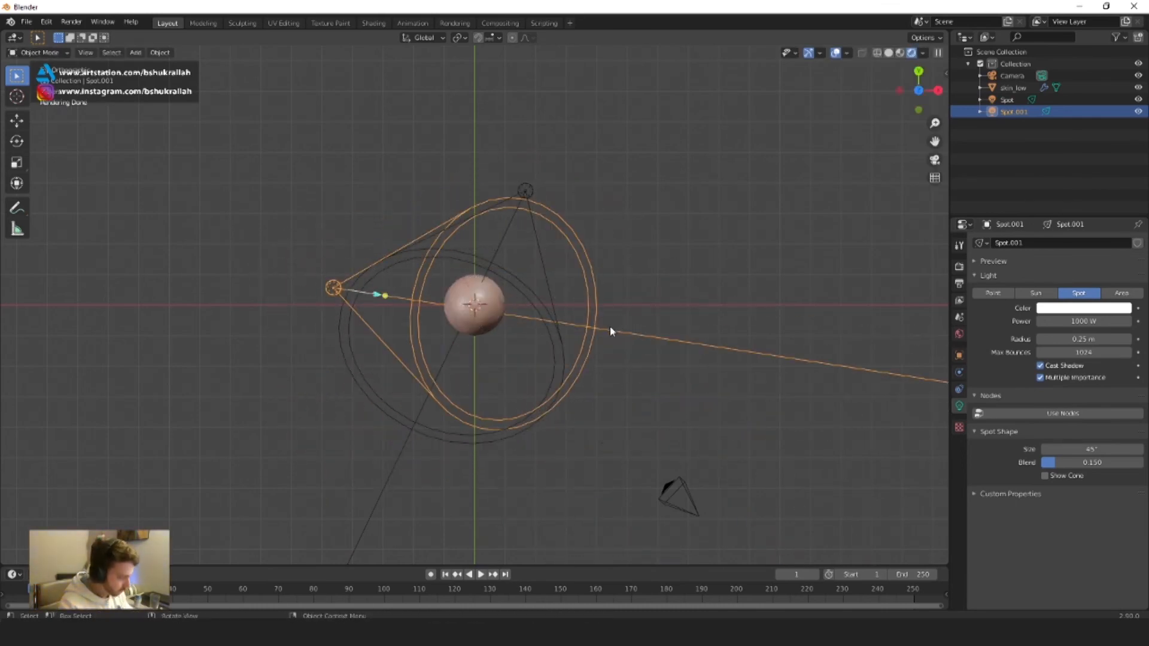
key("ctrl+z")
key("r")
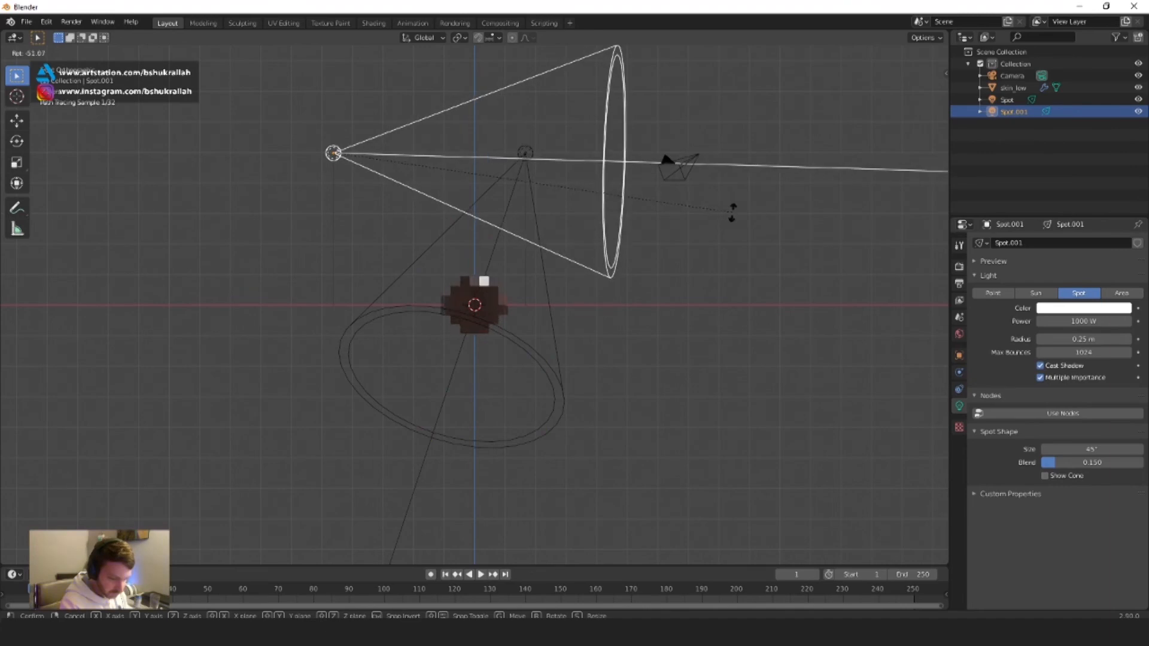
left_click(592, 350)
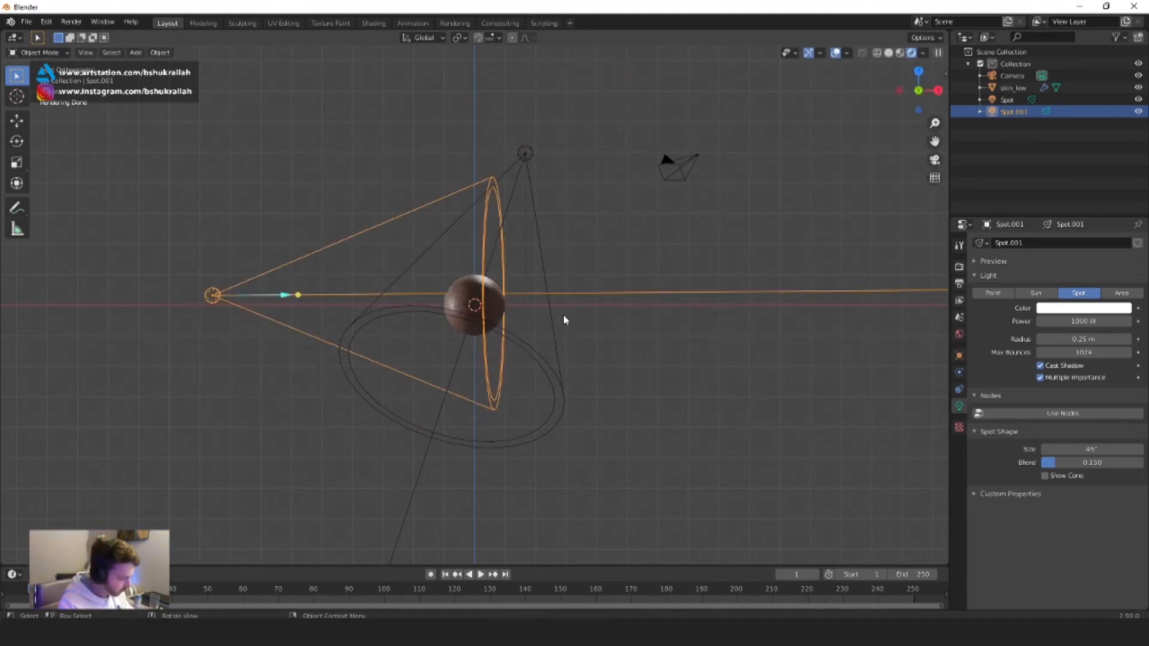
Duplicate the second spot light from the top view, rotate the copy toward the sphere and place it near the camera
key("KP_7")
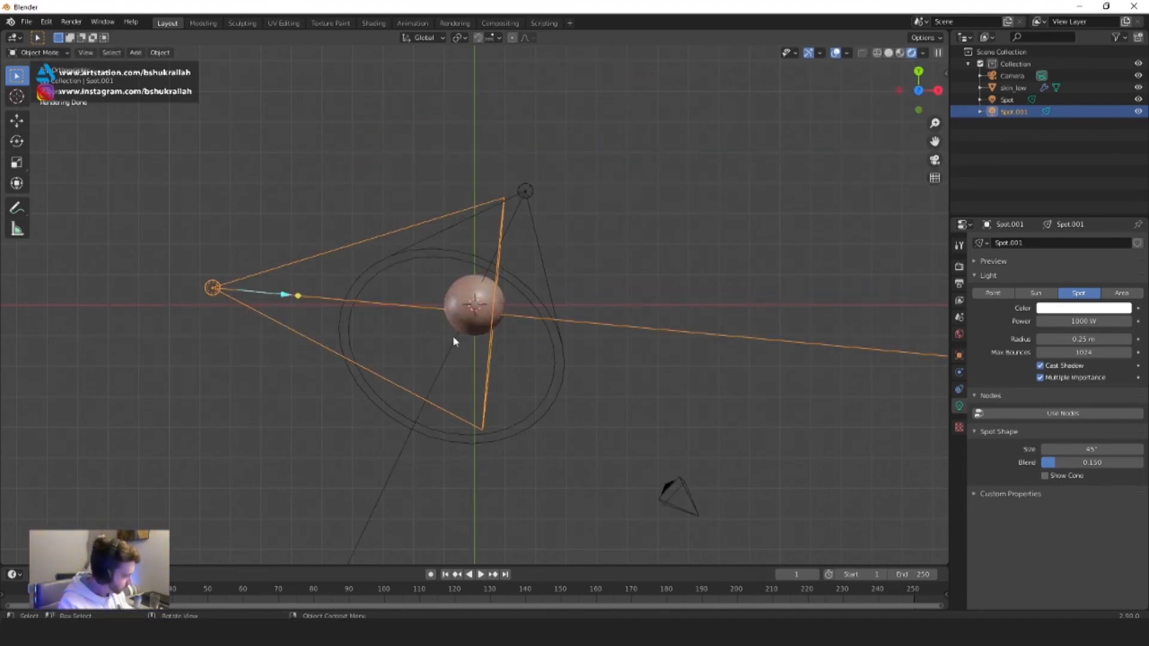
key("shift+d")
left_click(759, 433)
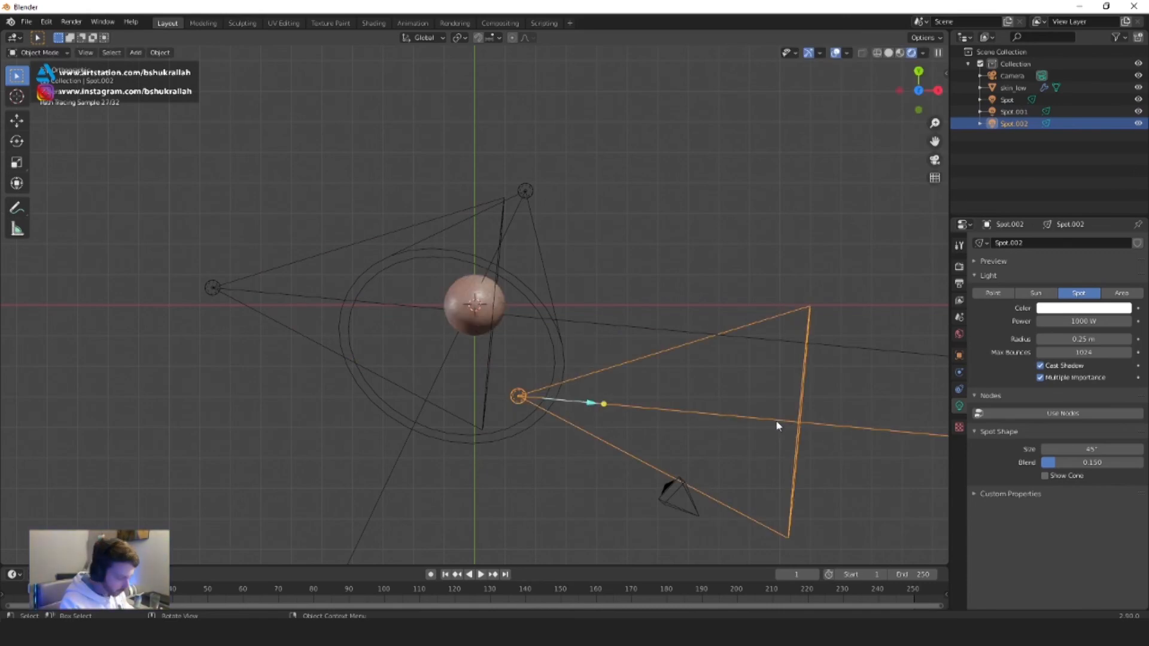
key("r")
key("g")
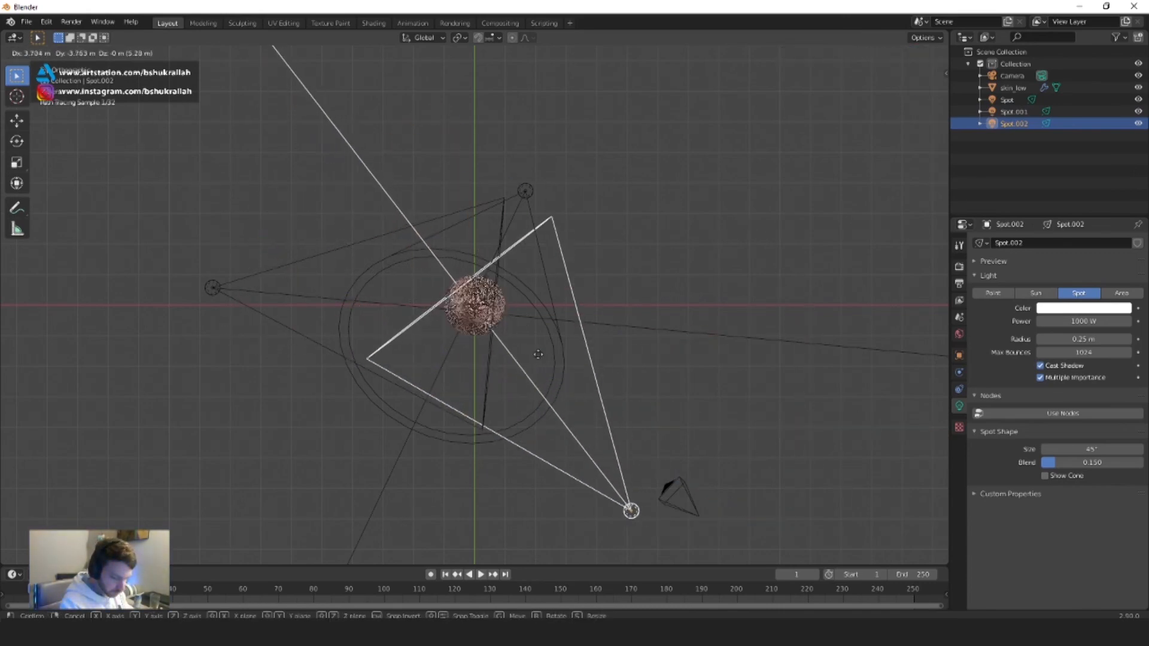
left_click(525, 379)
middle_click_drag(557, 413, 605, 387)
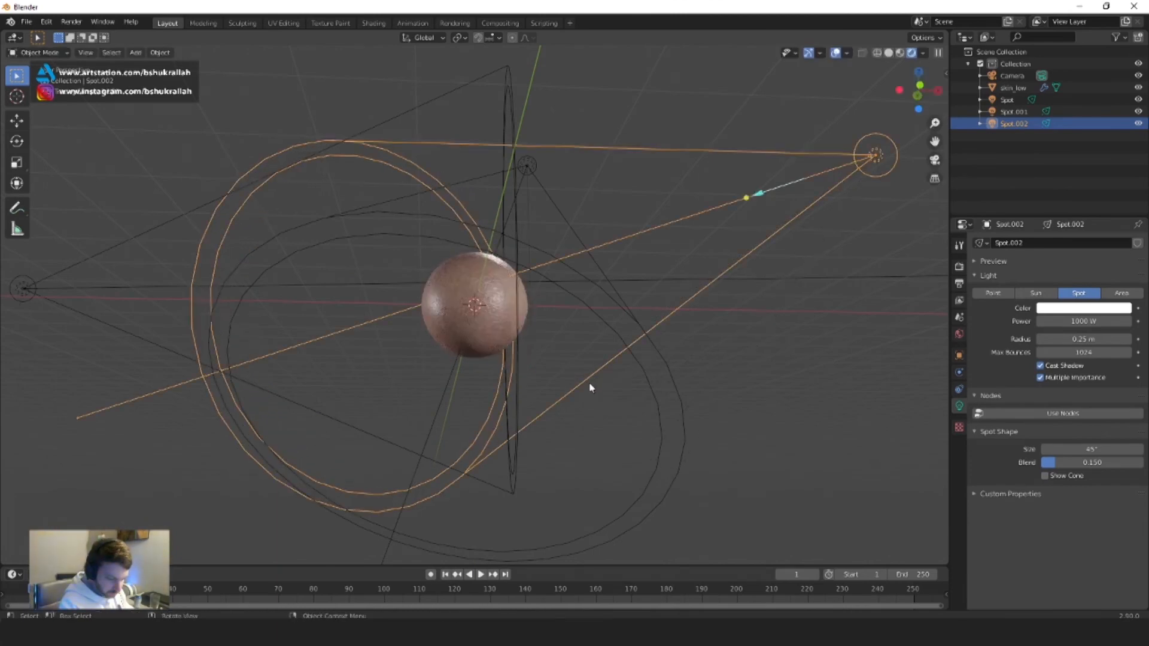
Look through the camera and reposition the third spot light relative to the sphere
key("KP_0")
middle_click_drag(492, 365, 502, 376)
key("KP_0")
key("r")
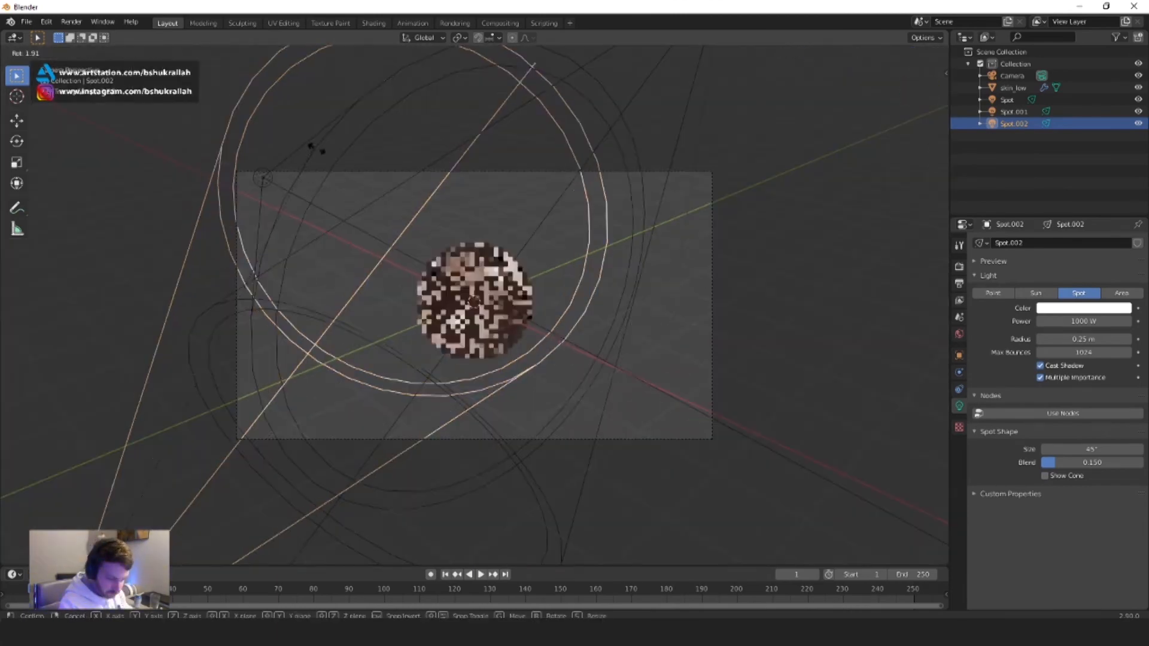
right_click(486, 217)
key("g")
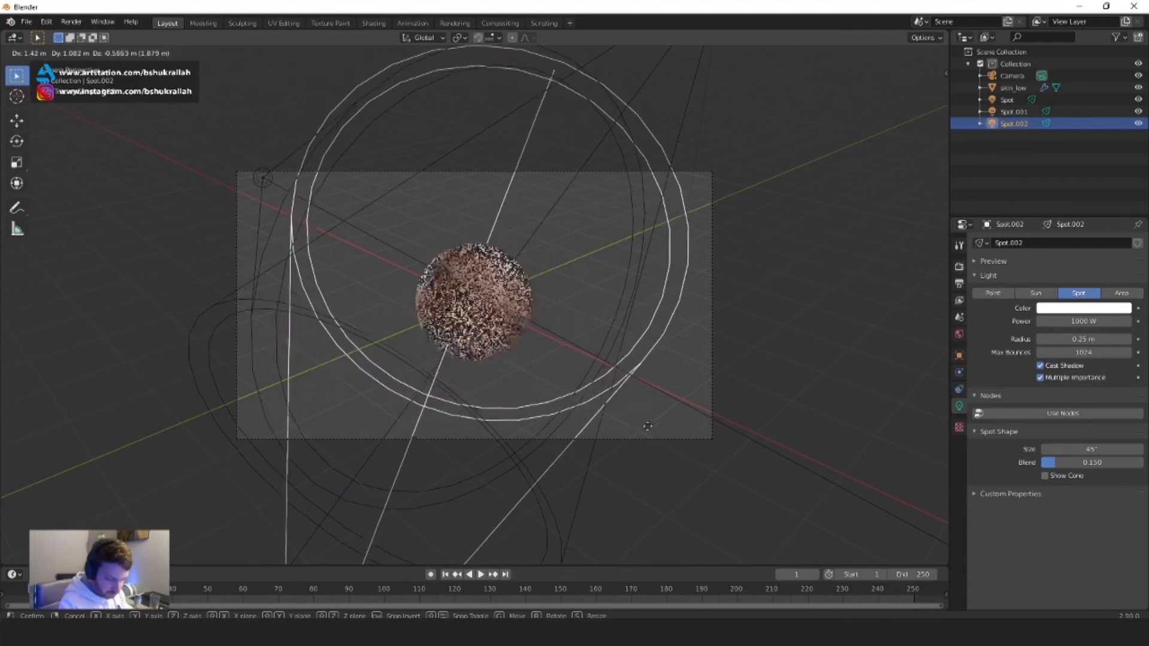
left_click(474, 303)
Select the skin_low sphere and rotate it freely until its scar creases face the view
left_click(474, 302)
key("KP_Decimal")
key("r")
key("r")
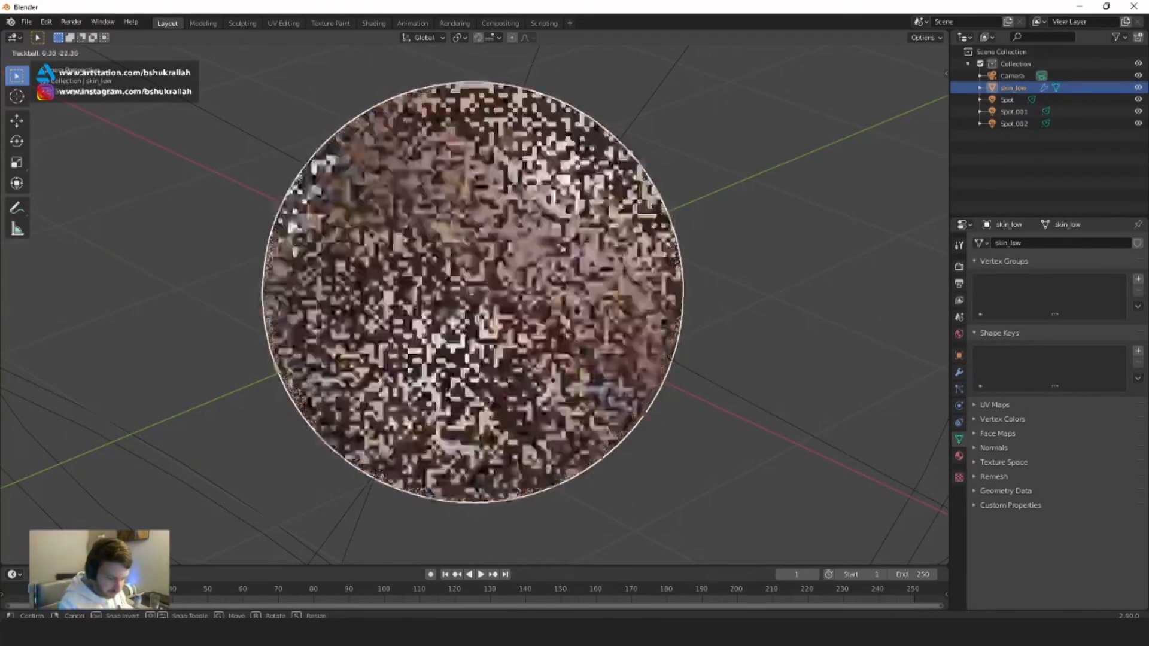
left_click(587, 343)
key("r")
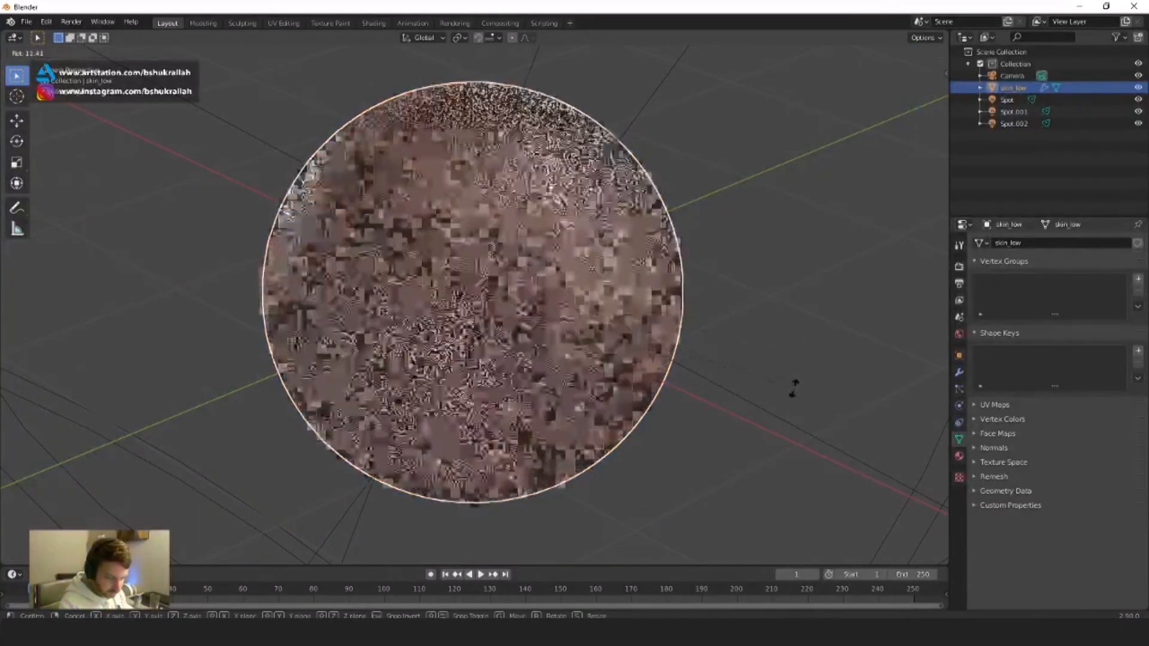
left_click(792, 388)
left_click(755, 347)
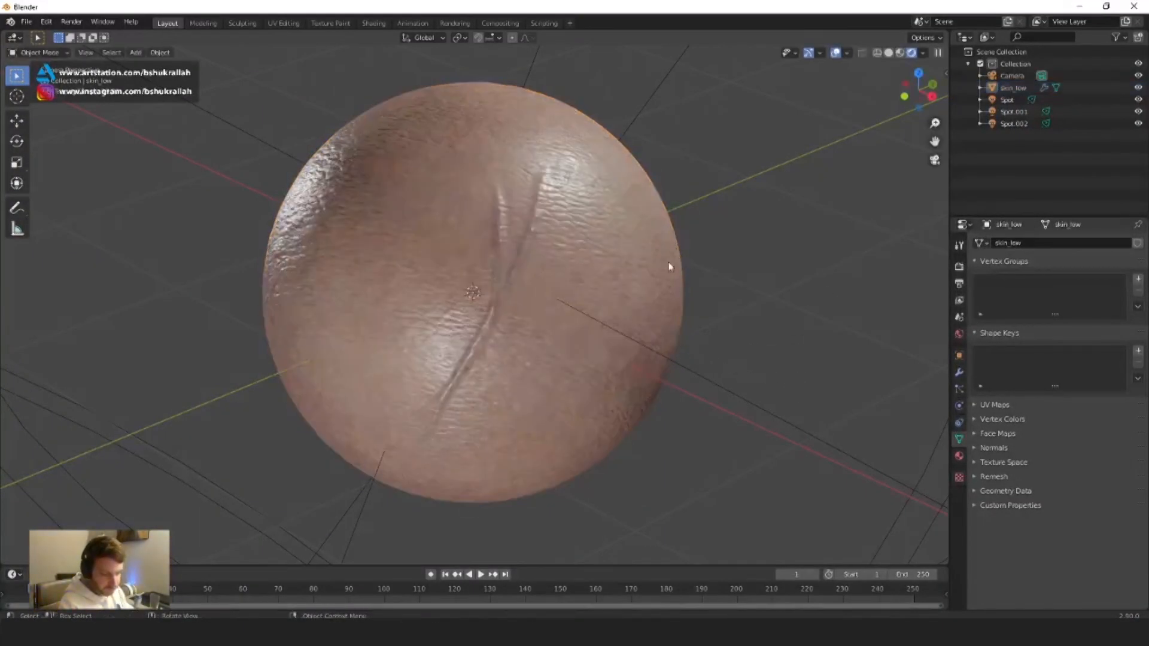
Render an image of the lit sphere, inspect the skin detail and close the render
scroll(511, 281, "down", 2)
key("F12")
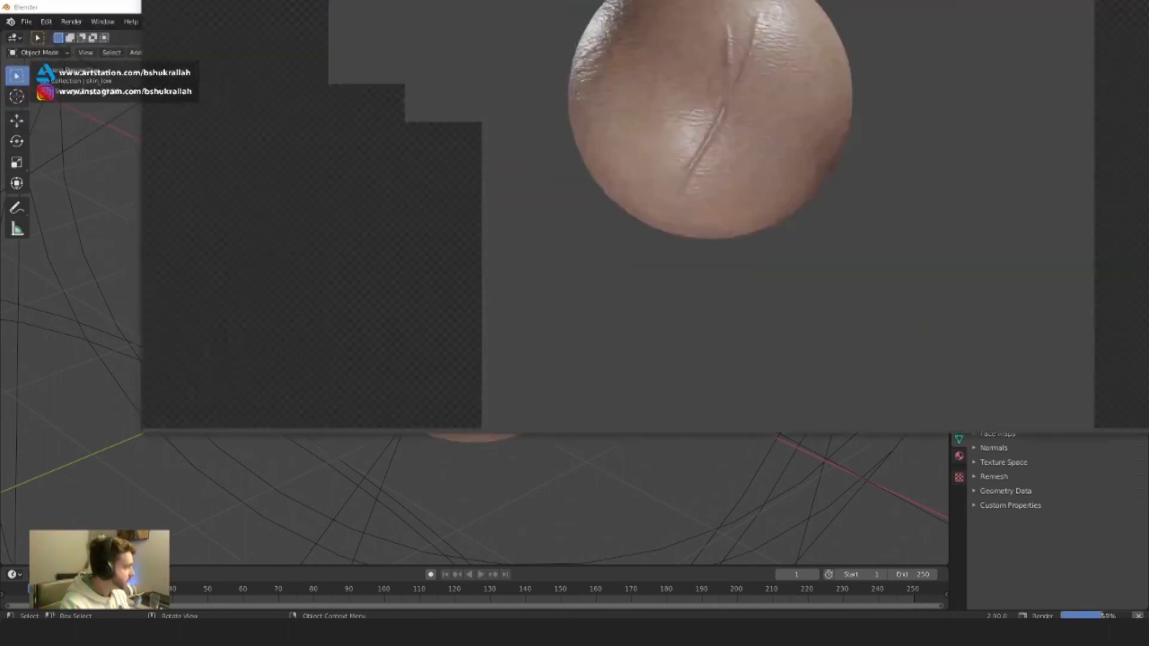
scroll(584, 384, "up", 1)
scroll(585, 384, "down", 1)
key("Escape")
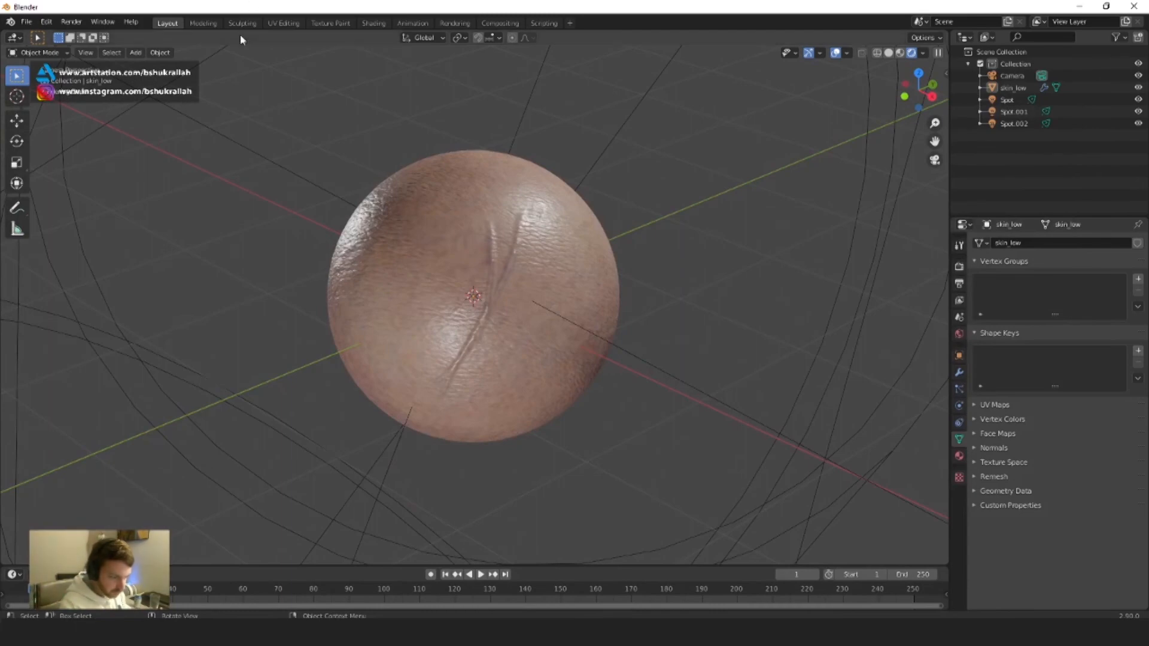
Open the Shading workspace and add an Image Texture node above the Principled BSDF in the skin_low material
left_click(374, 23)
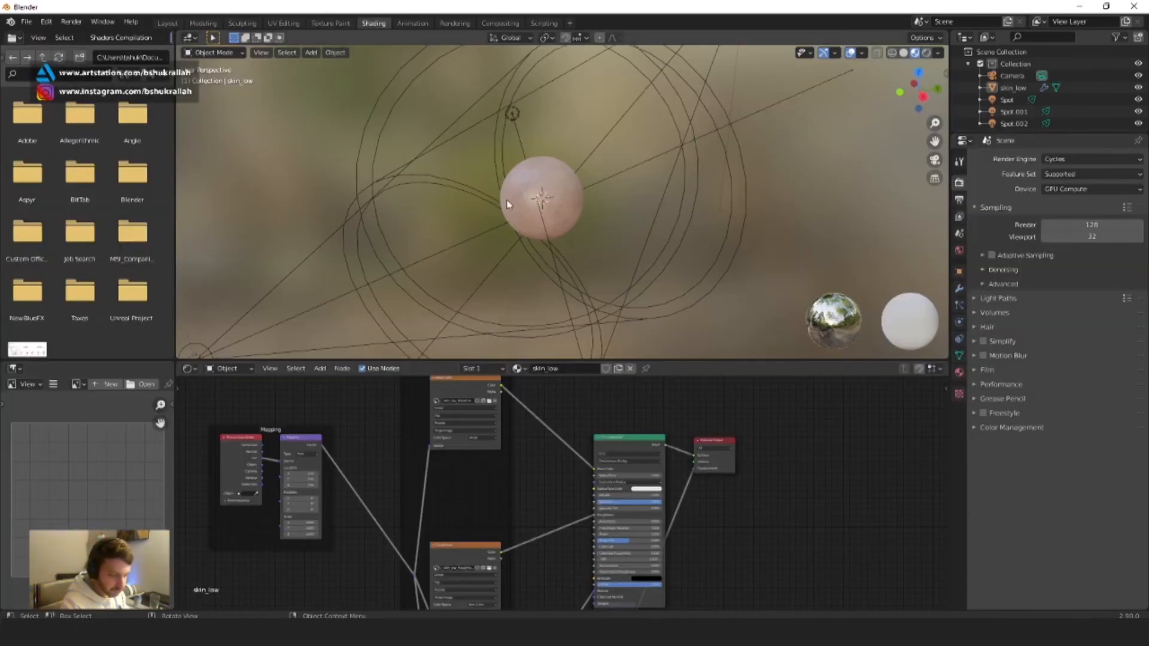
scroll(525, 521, "down", 3)
scroll(331, 447, "up", 4)
middle_click_drag(418, 433, 470, 473)
key("shift+a")
mouse_move(437, 489)
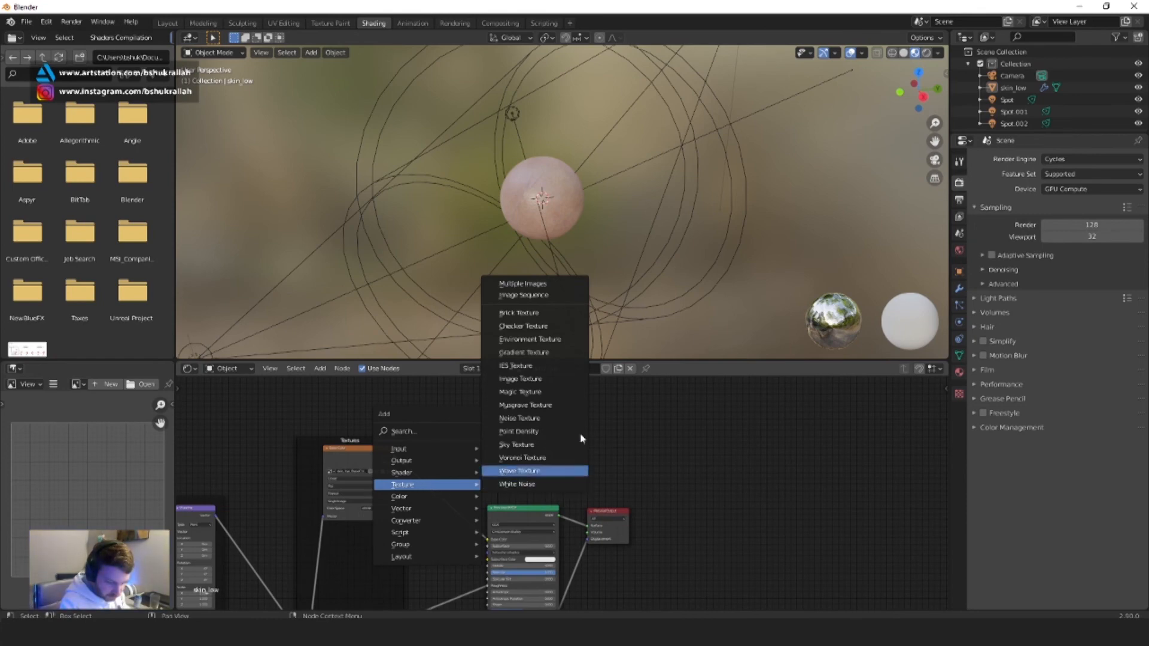
left_click(526, 378)
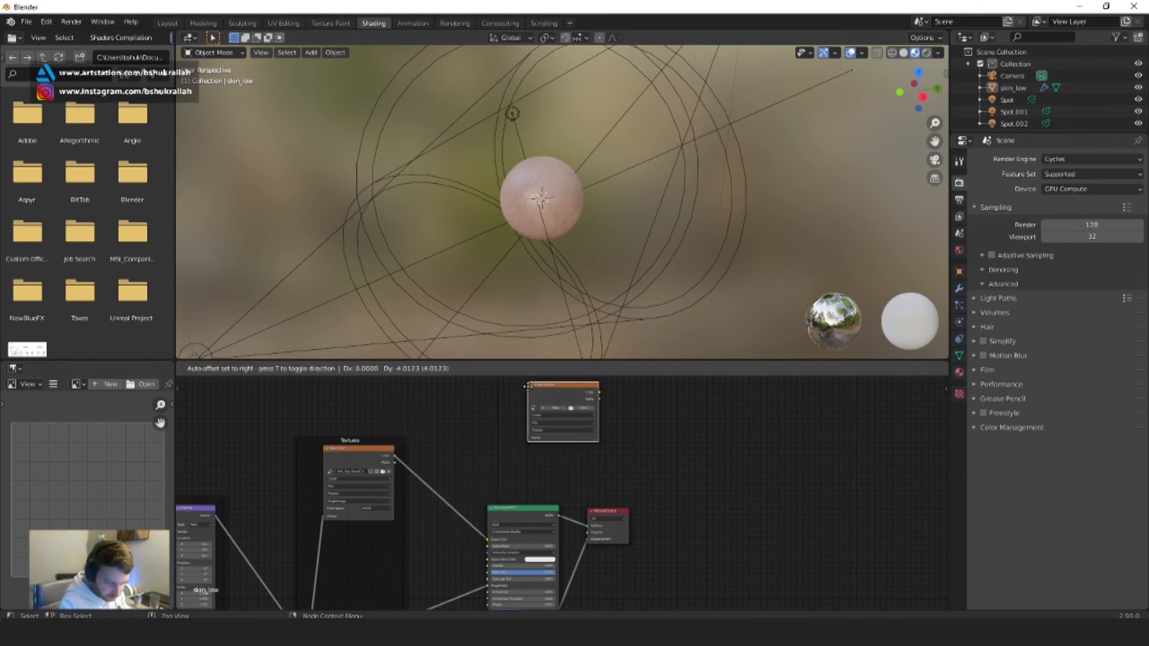
left_click(502, 424)
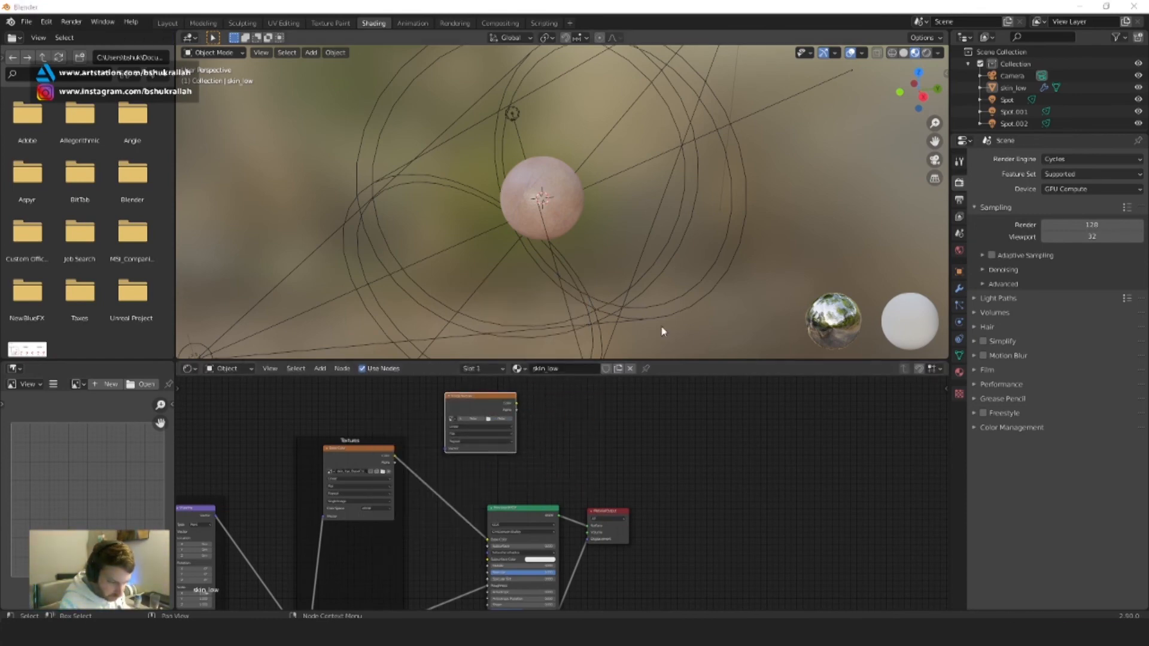
Load skin_underlayer.jpg from the new_textures folder into the new Image Texture node
left_click(501, 419)
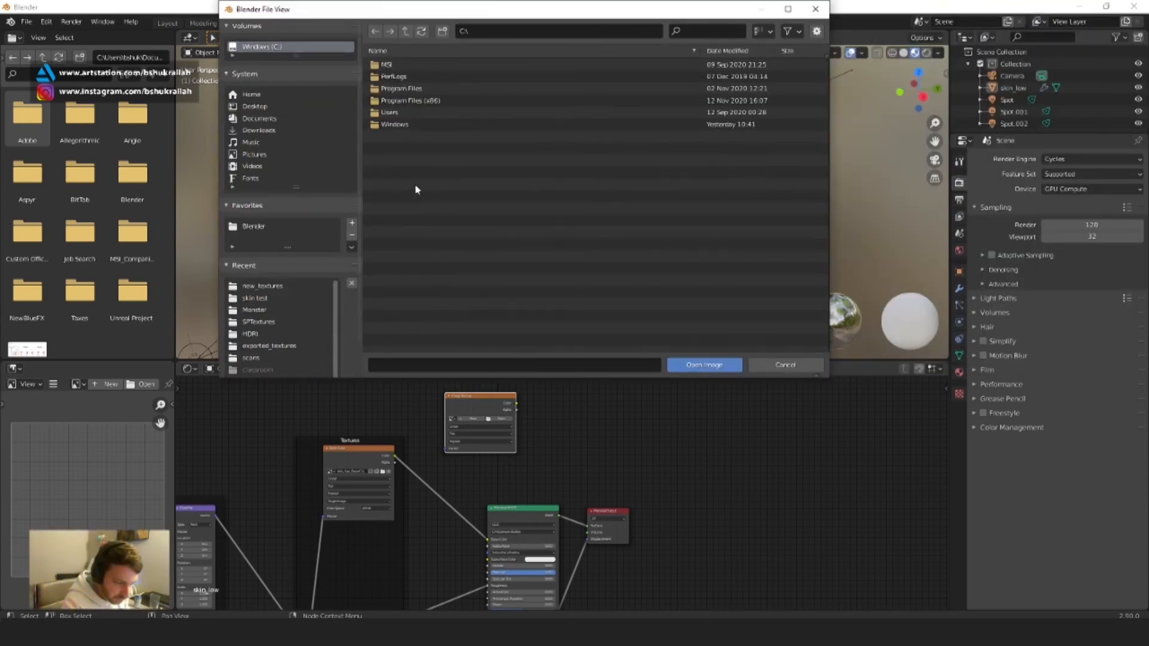
left_click(263, 286)
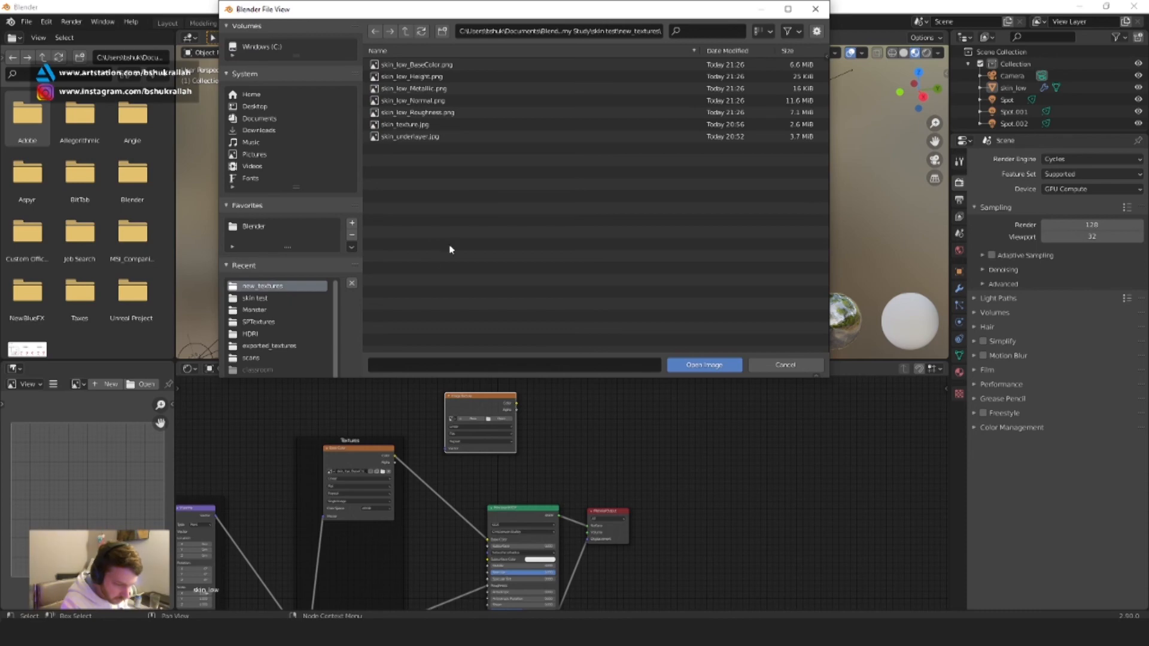
left_click(413, 137)
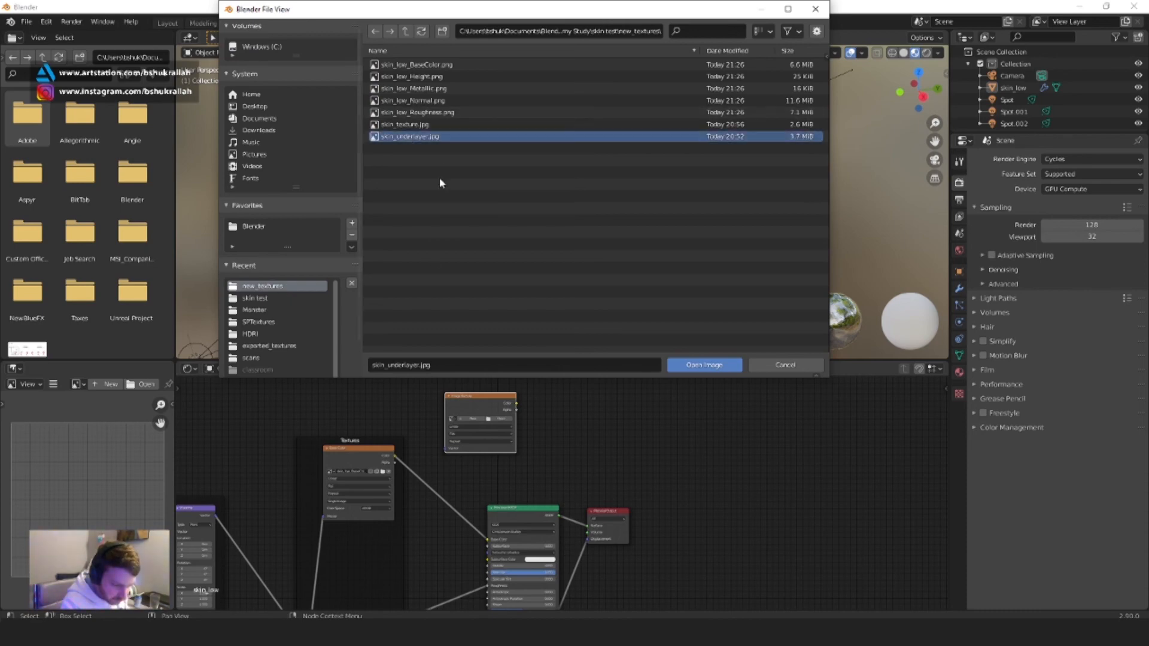
left_click(670, 363)
middle_click_drag(679, 403, 558, 415)
middle_click_drag(546, 459, 585, 325)
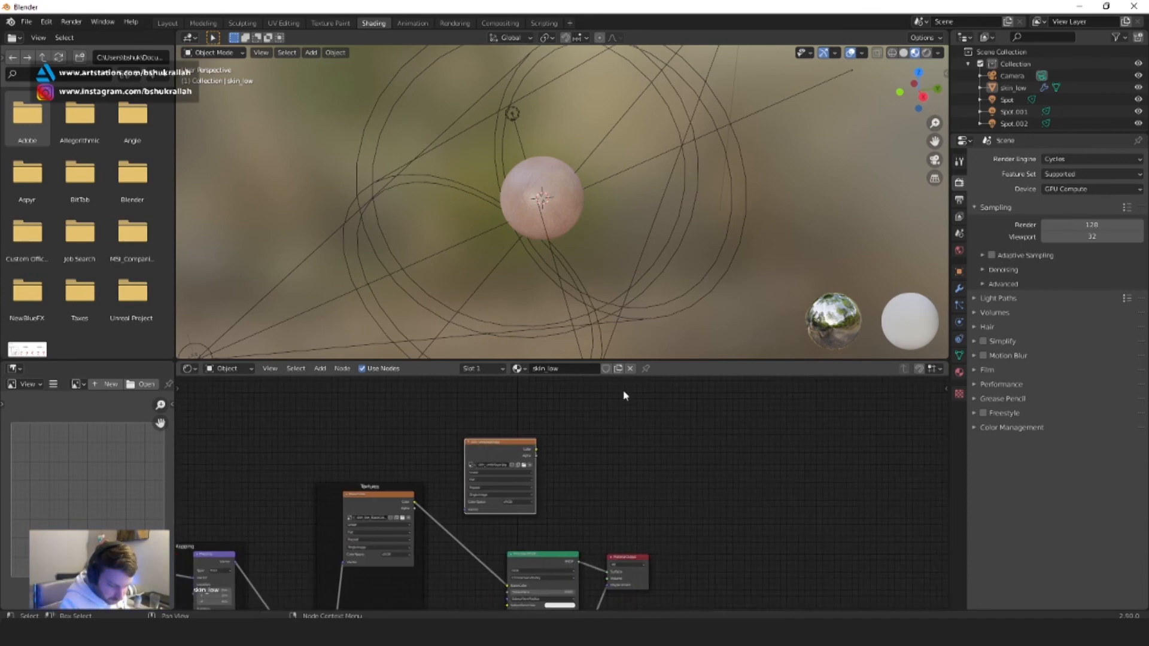
Enlarge the node editor and place the skin_underlayer node between the base colour and roughness textures in the Textures frame
left_click_drag(640, 361, 640, 242)
scroll(506, 514, "up", 10)
scroll(542, 500, "down", 3)
middle_click_drag(588, 530, 641, 405)
middle_click_drag(621, 354, 611, 393)
left_click_drag(505, 274, 296, 506)
middle_click_drag(354, 518, 381, 398)
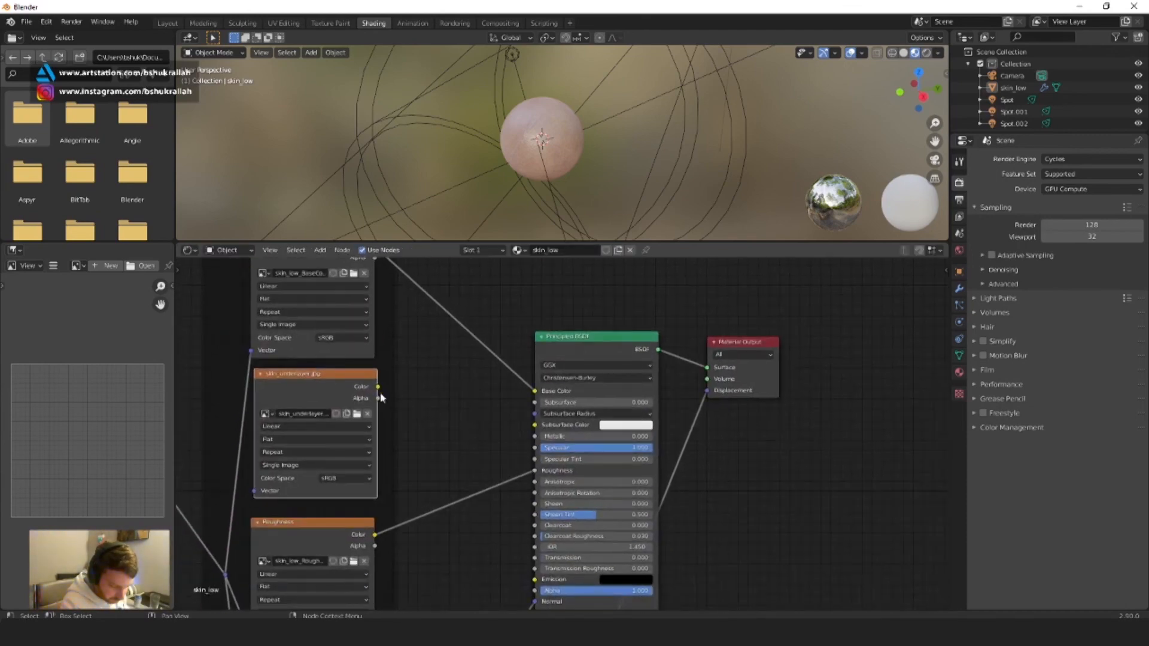
Connect the skin_underlayer node's Color output to the Principled BSDF's Subsurface Color and give the 3D viewport more height
left_click_drag(378, 387, 535, 425)
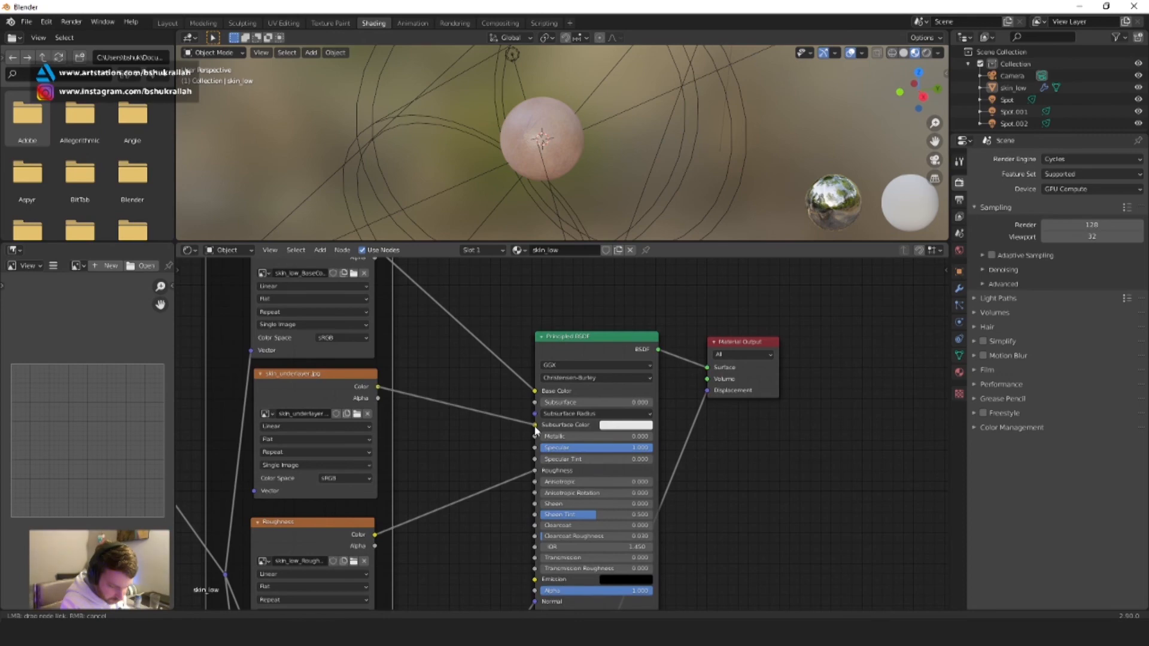
scroll(571, 150, "up", 8)
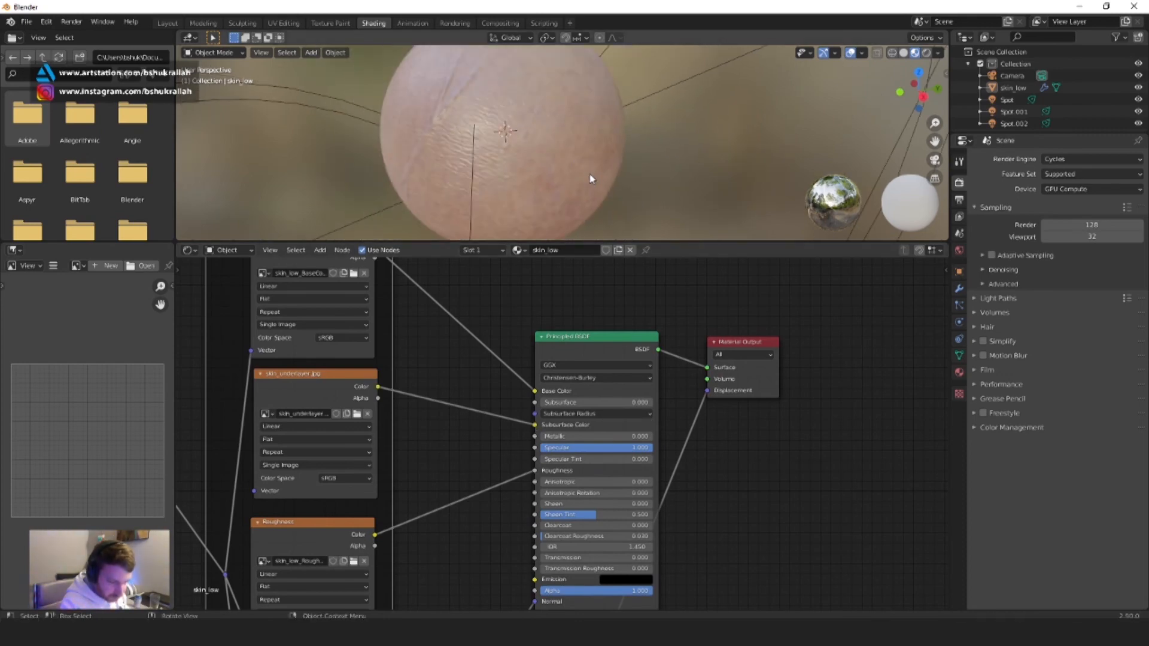
left_click_drag(635, 242, 633, 321)
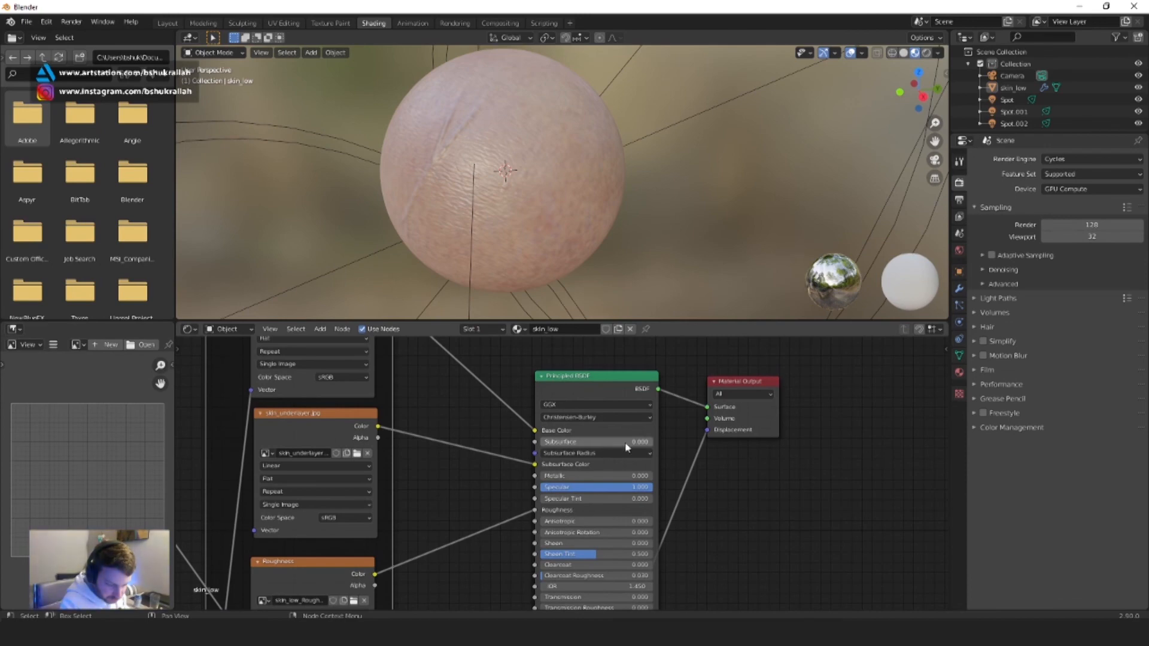
Set the Principled BSDF's Subsurface value to 0.2
left_click(561, 440)
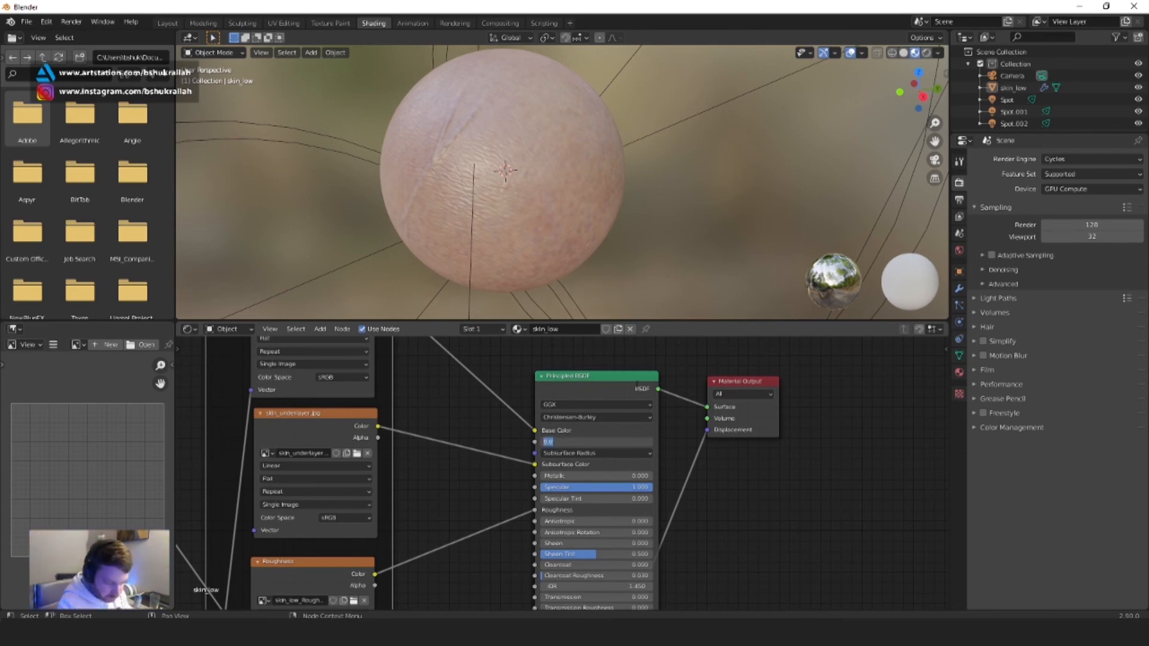
left_click(633, 390)
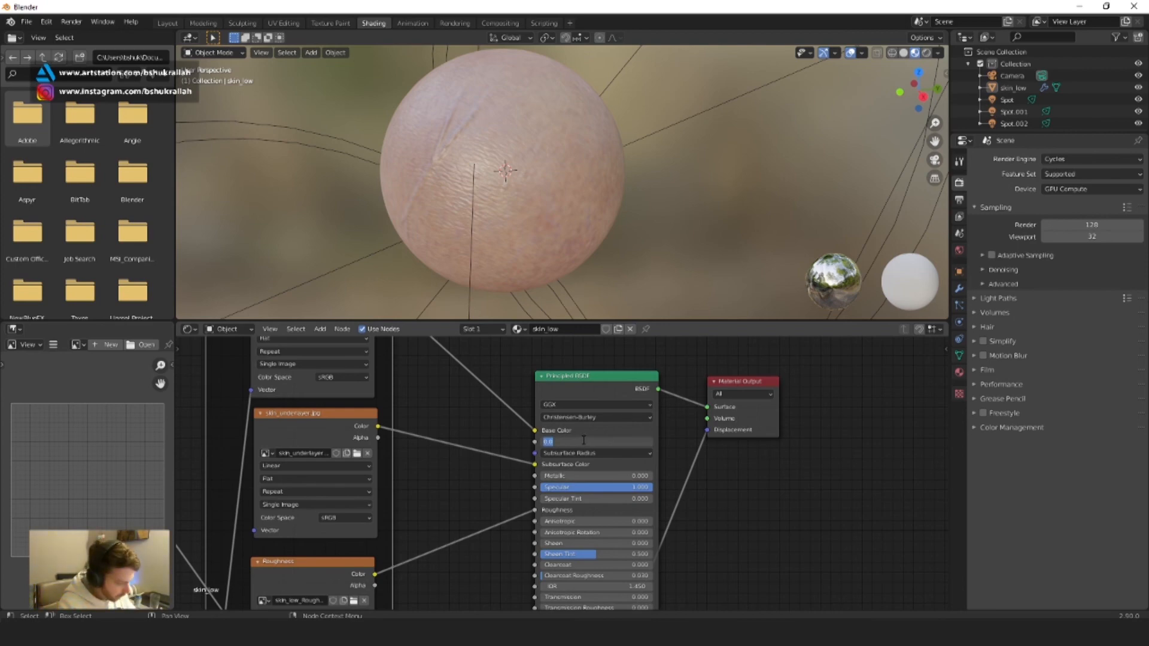
key("Return")
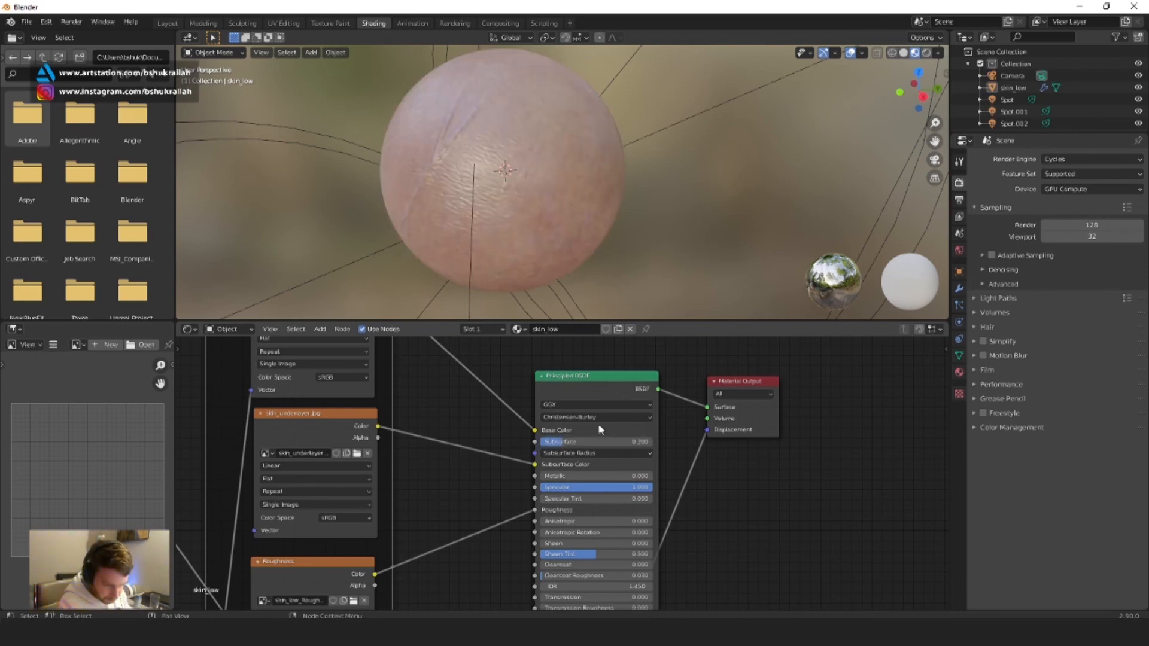
scroll(530, 211, "up", 3)
scroll(529, 209, "down", 3)
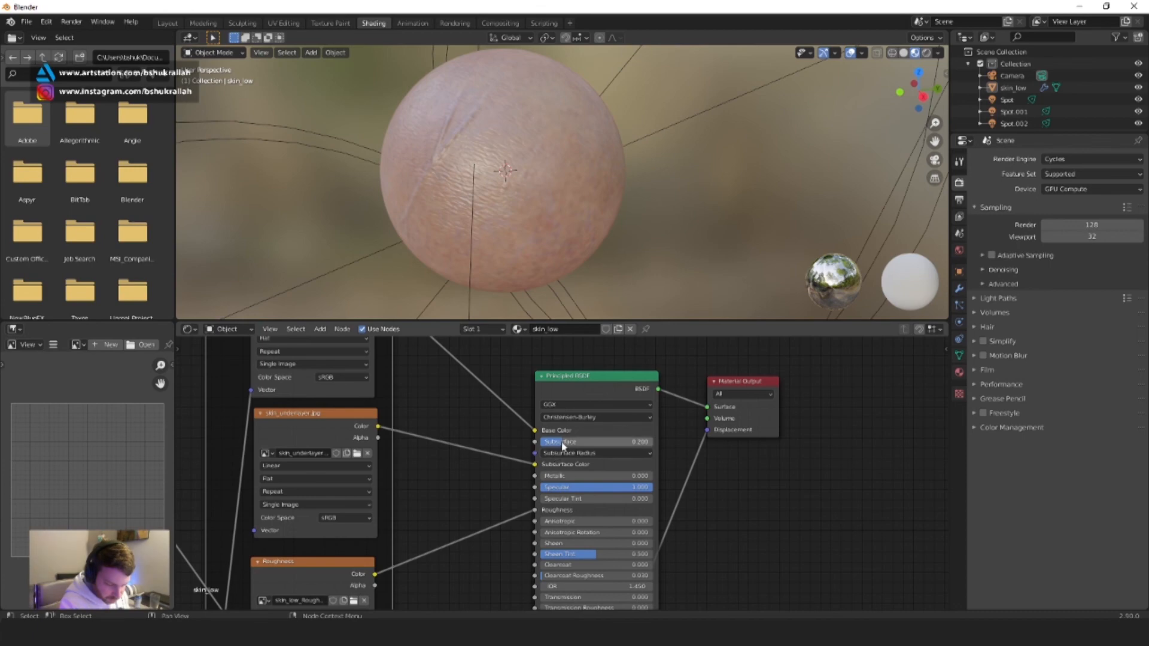
Try Subsurface strengths between about 0.16 and 0.75 on the skin material, and return the value to 0.2
left_click_drag(567, 441, 611, 442)
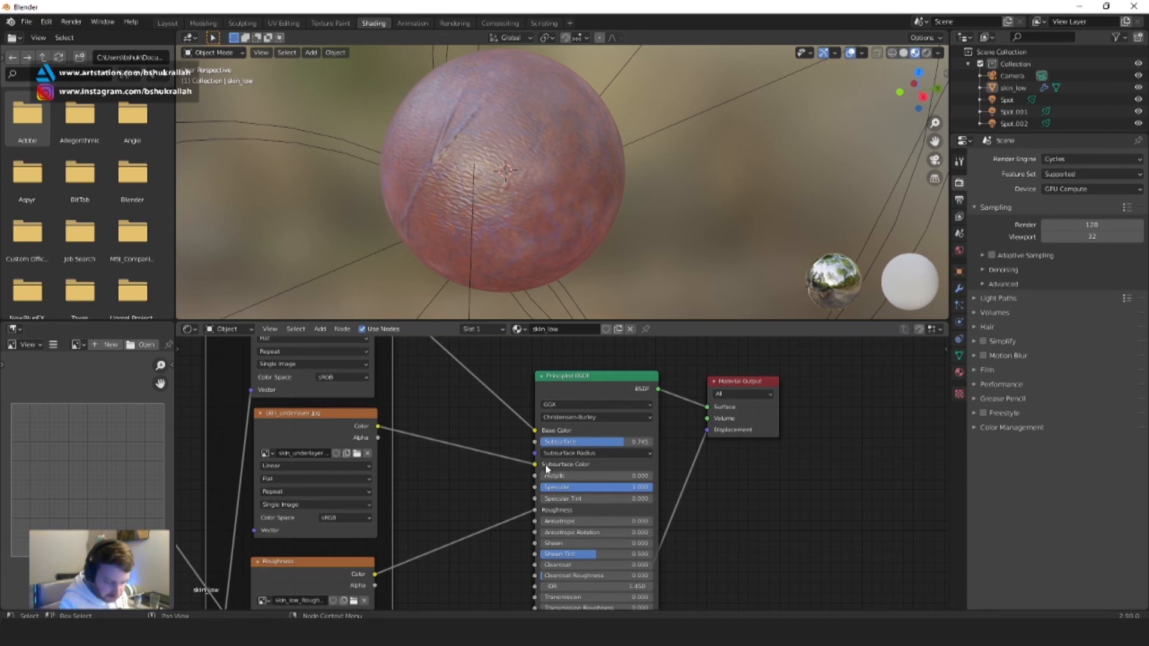
left_click_drag(616, 443, 542, 442)
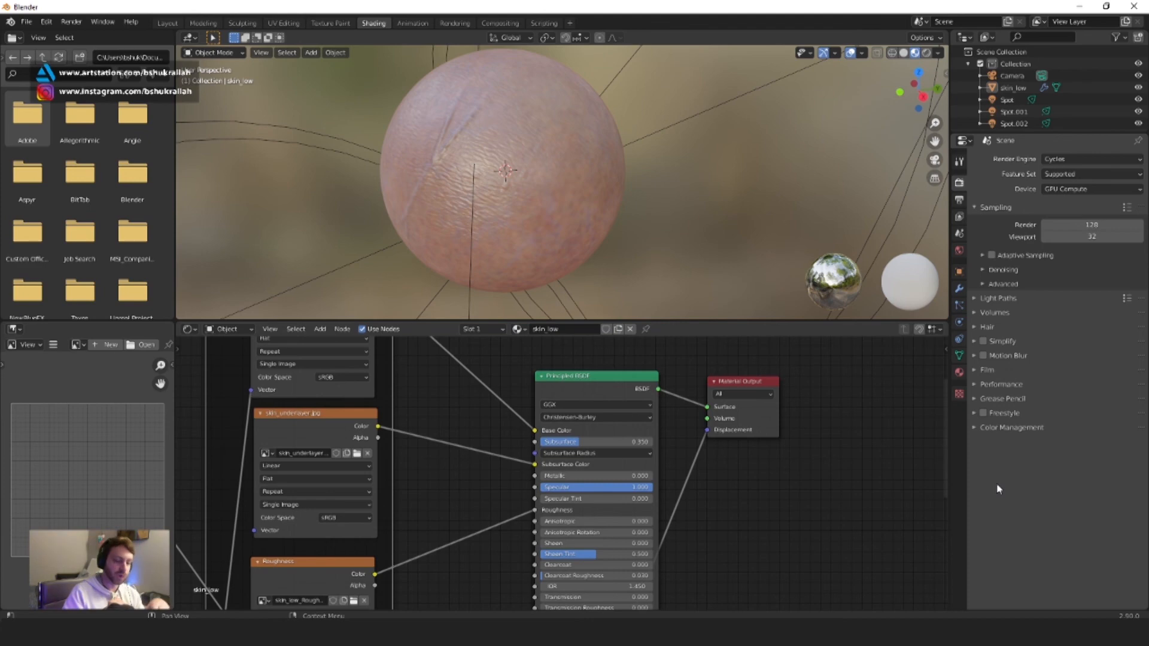
mouse_move(576, 443)
left_mouse_down()
mouse_move(560, 442)
mouse_move(591, 443)
left_mouse_up()
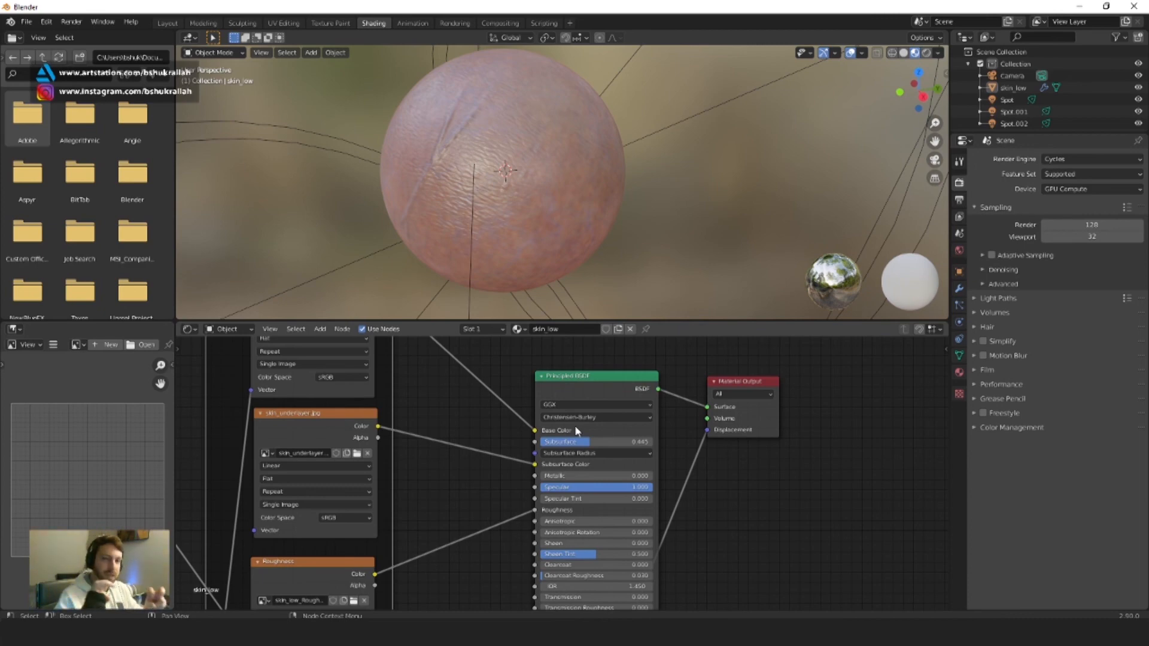
left_click_drag(573, 446, 552, 446)
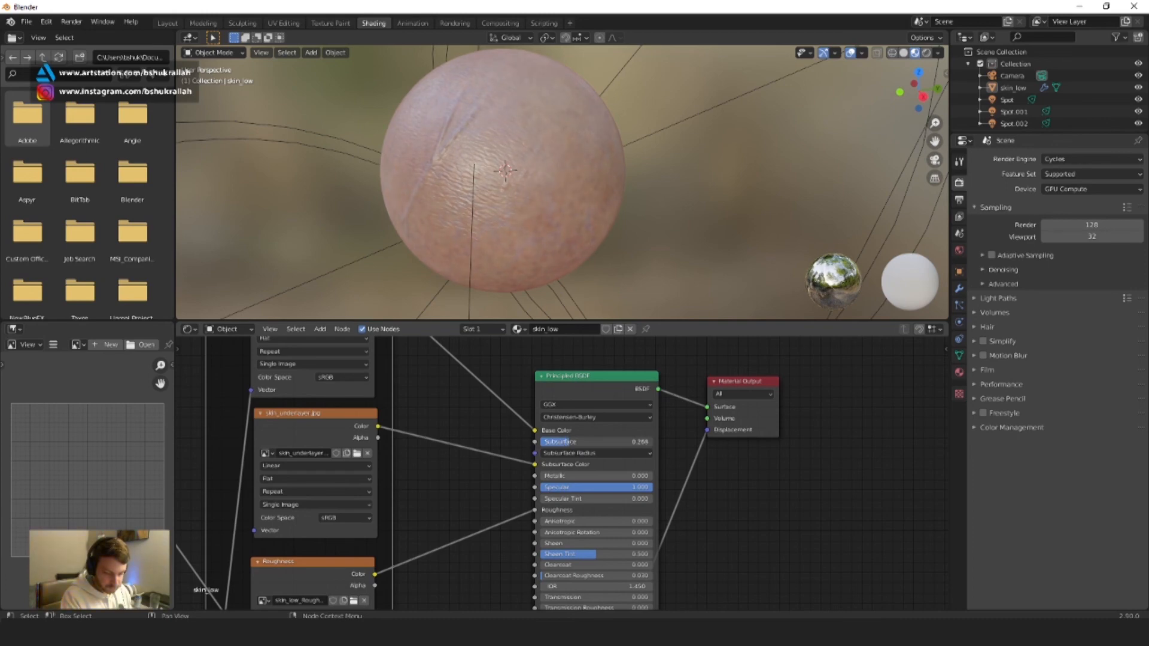
left_click_drag(560, 443, 558, 443)
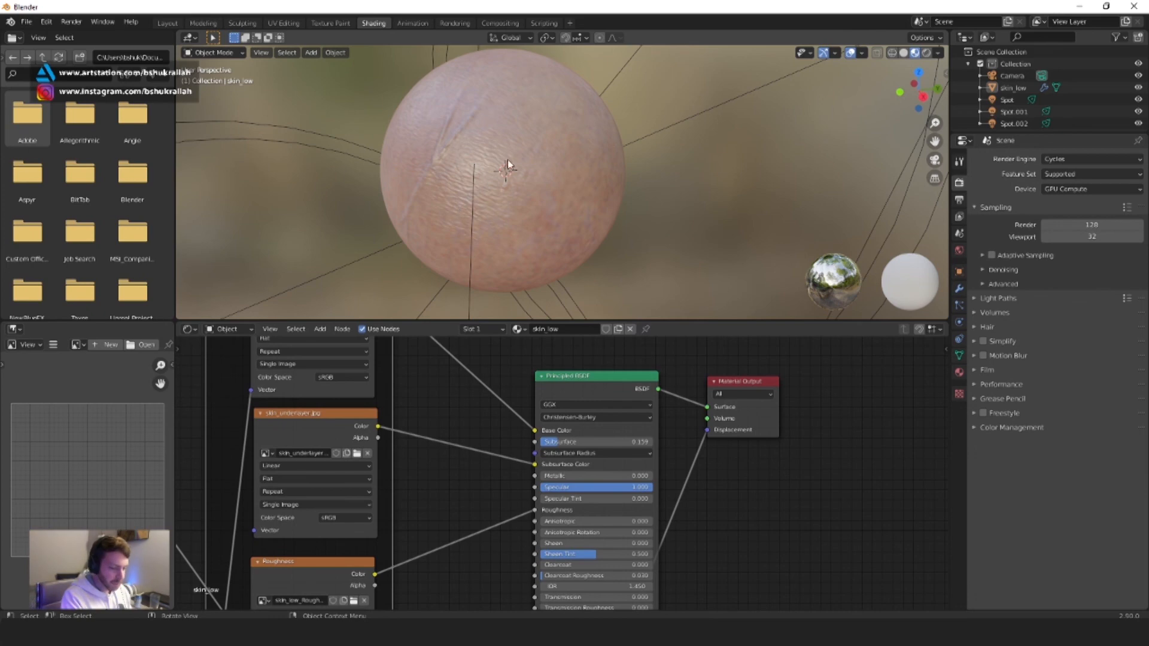
left_click(555, 444)
type(".2")
key("Return")
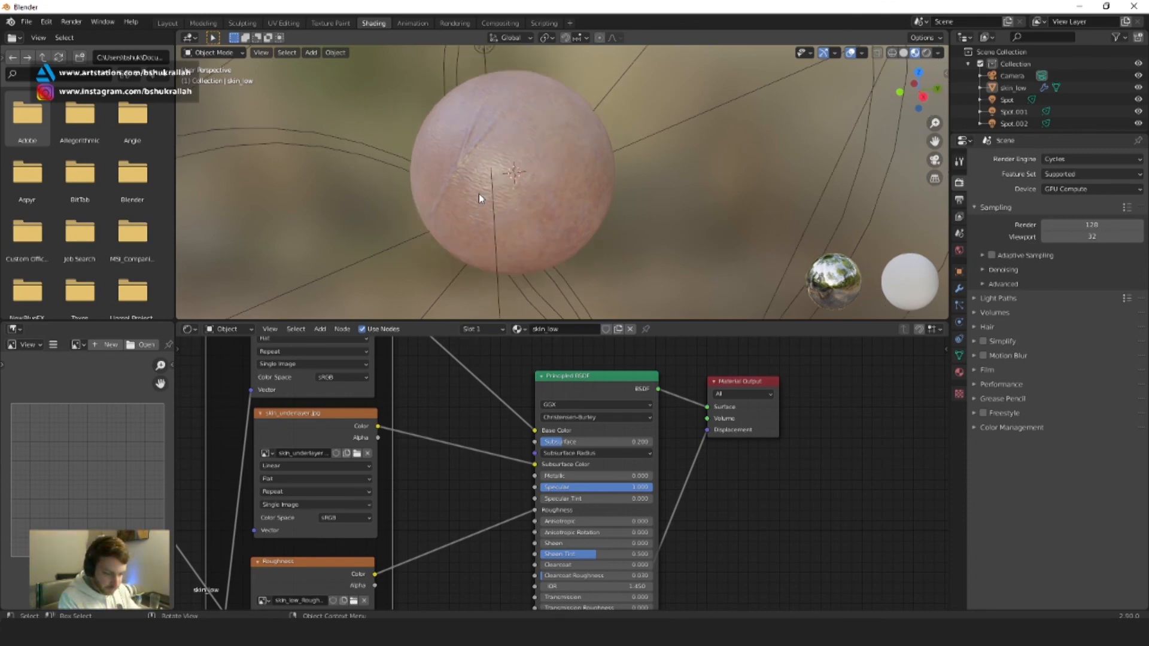
Render the sphere with subsurface scattering and compare it with the previous render slot
key("F12")
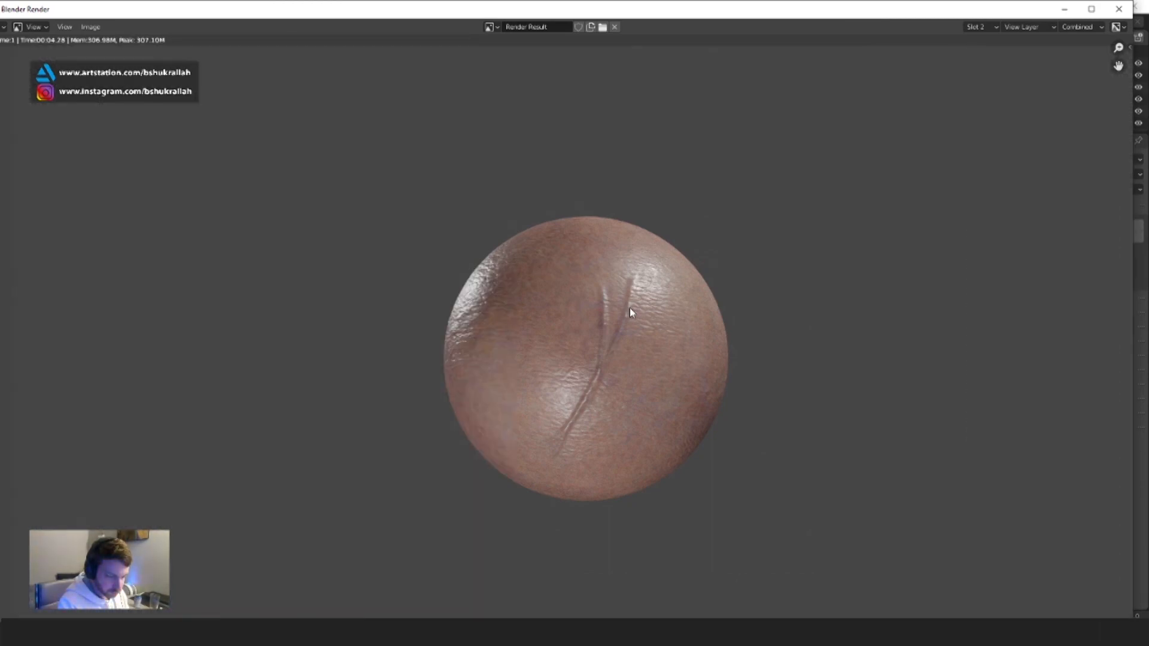
key("j")
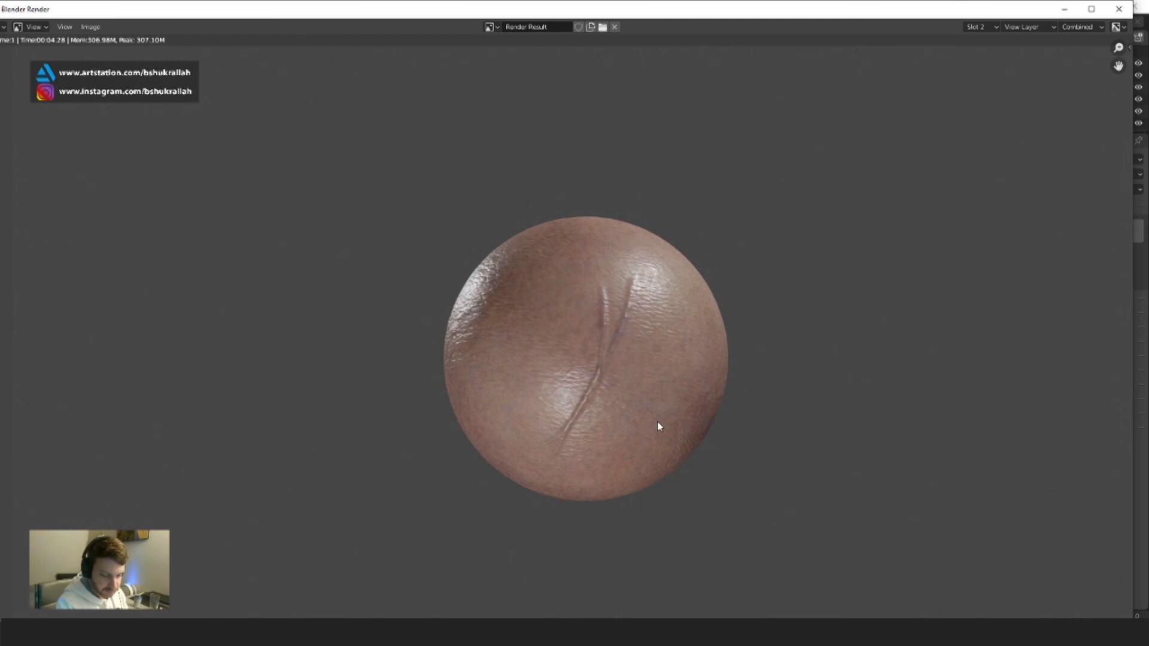
Compare the two render slots of the skin sphere again and close the render window
key("j")
key("j")
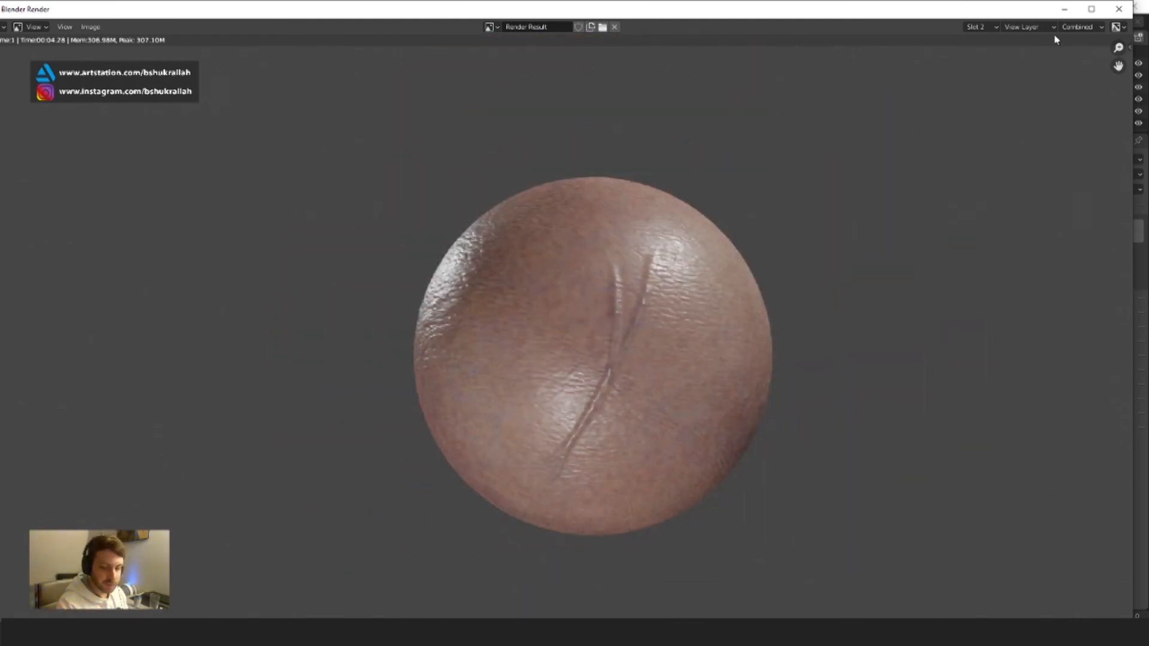
left_click(1118, 9)
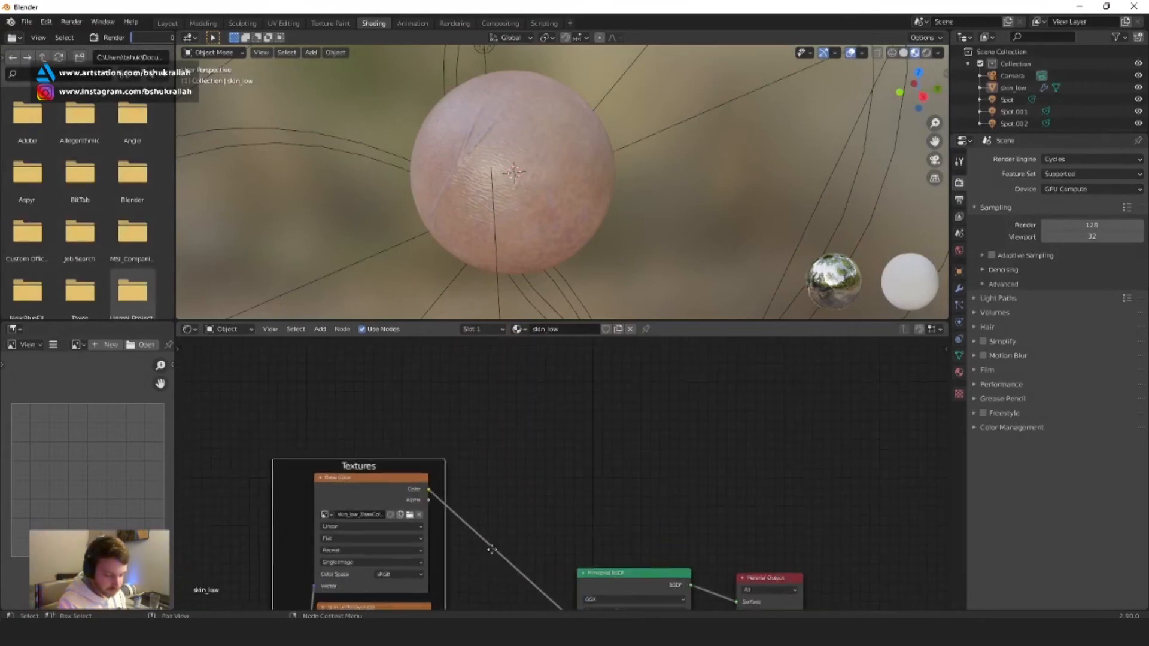
Insert an RGB Curves node between the Base Color texture and the Principled BSDF's Base Color
middle_click_drag(491, 545, 494, 475)
key("shift+a")
mouse_move(485, 419)
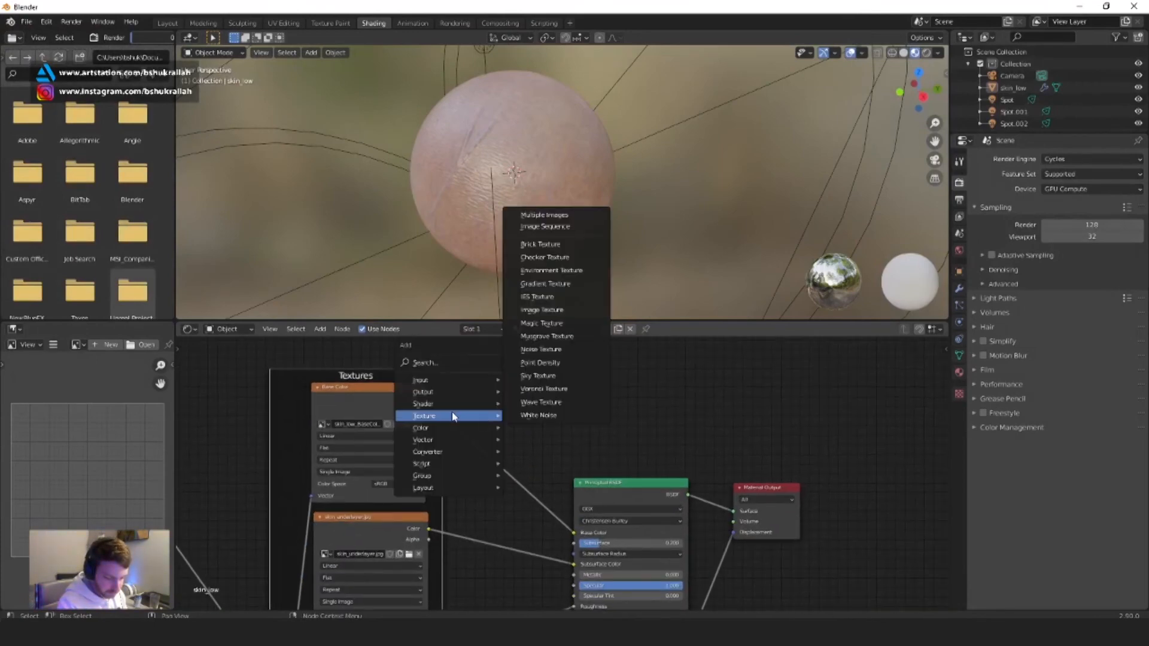
mouse_move(443, 428)
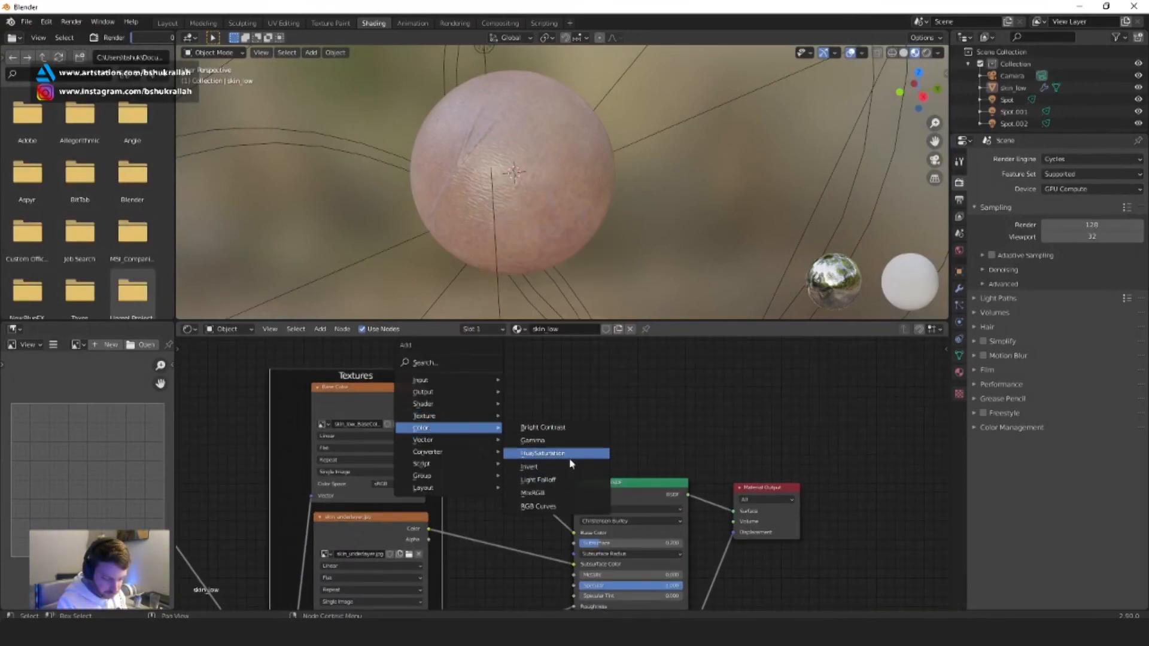
left_click(539, 506)
left_click(505, 446)
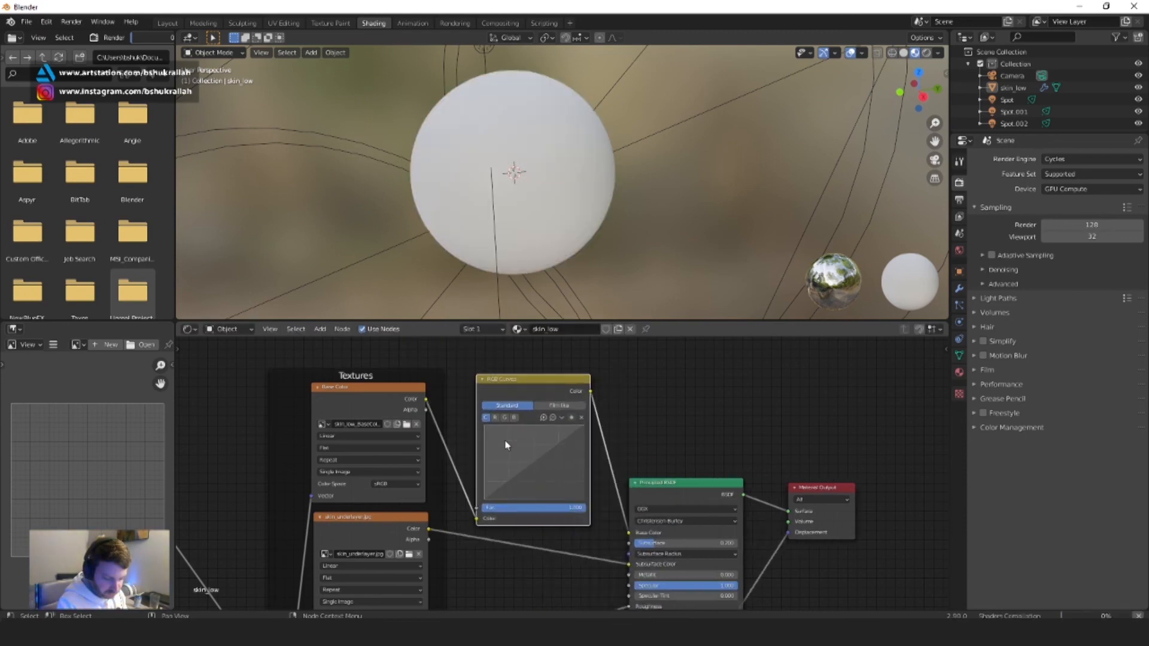
Brighten the base color curve with a point at about X 0.34, Y 0.43, and reposition the curves node
scroll(538, 487, "up", 1)
mouse_move(508, 474)
left_mouse_down()
mouse_move(506, 487)
mouse_move(505, 466)
left_mouse_up()
scroll(630, 442, "down", 3)
middle_click_drag(633, 454, 617, 425)
left_click_drag(519, 362, 495, 580)
middle_click_drag(566, 554, 549, 387)
middle_click_drag(644, 454, 556, 599)
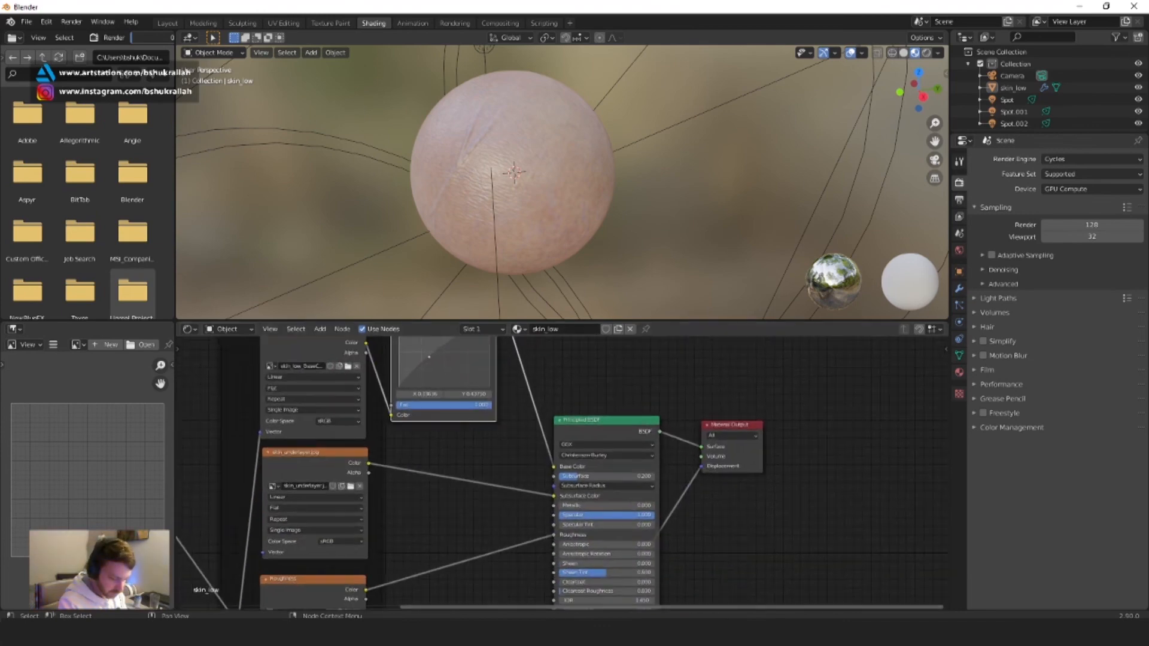
Insert a second RGB Curves node between the skin_underlayer texture's Color and the Principled BSDF's Subsurface Color
scroll(597, 414, "down", 3)
middle_click_drag(597, 414, 568, 448)
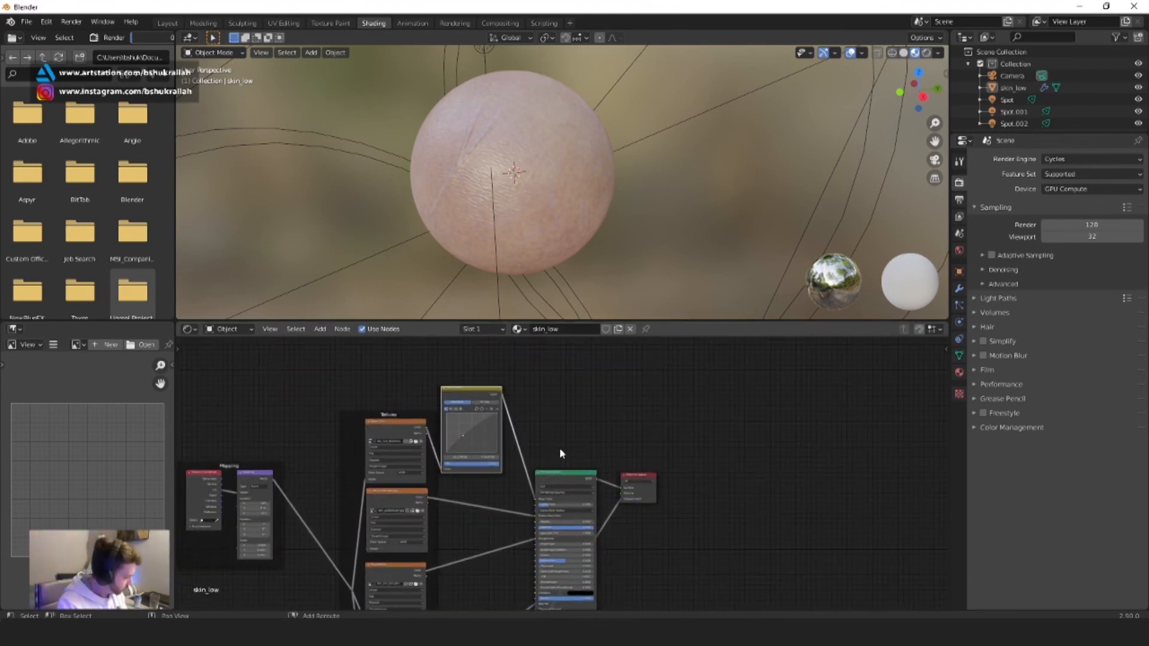
key("shift+a")
mouse_move(574, 447)
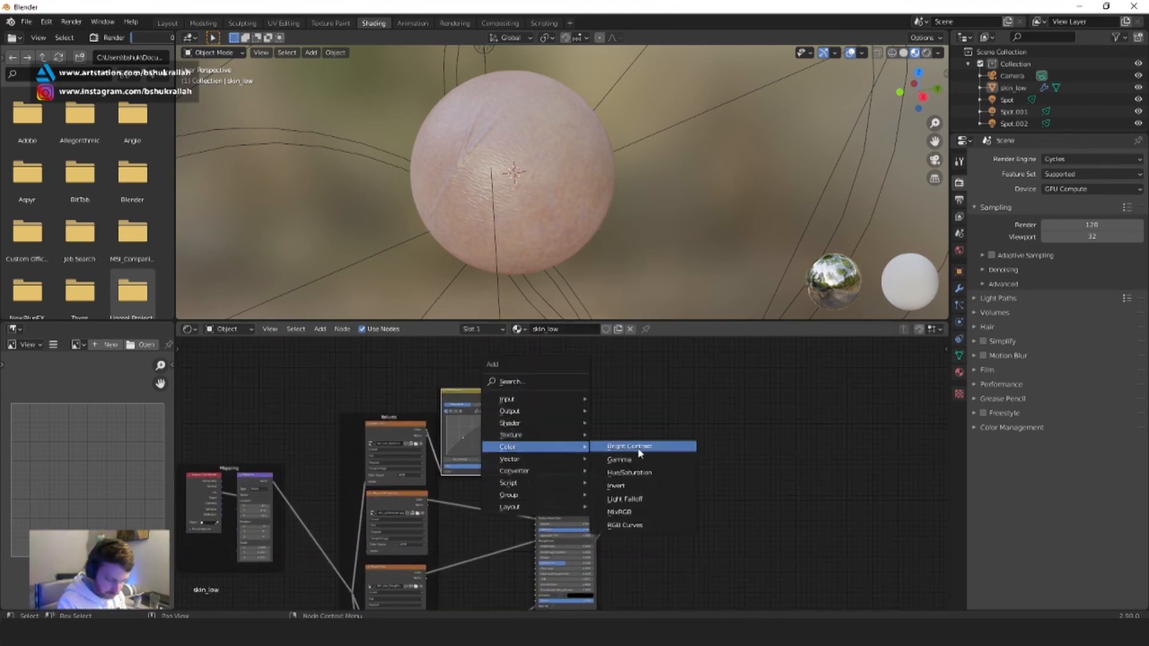
left_click(625, 525)
left_click(484, 515)
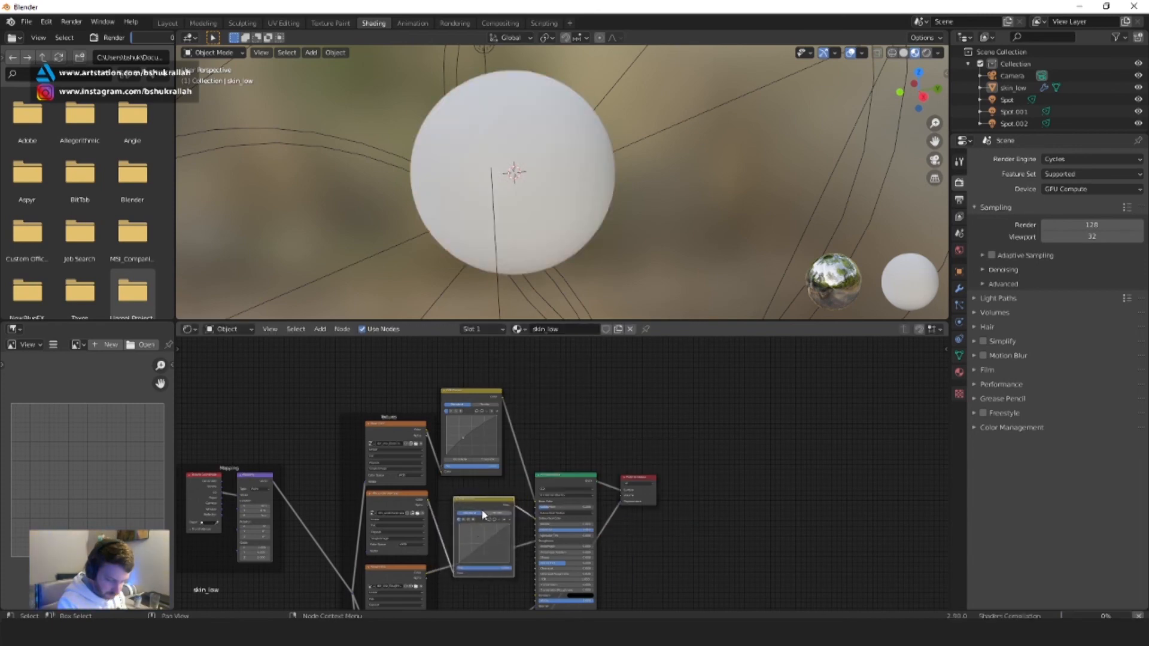
scroll(542, 527, "up", 4)
middle_click_drag(484, 550, 551, 408)
scroll(530, 446, "up", 4)
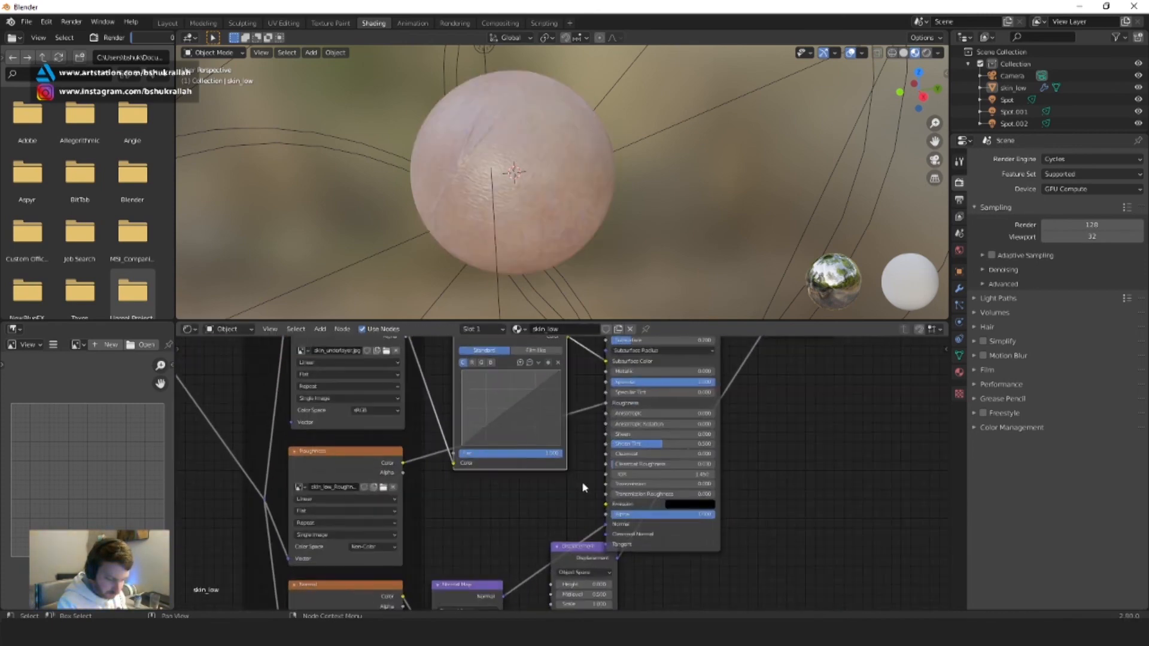
middle_click_drag(582, 483, 593, 329)
scroll(582, 444, "down", 2)
middle_click_drag(644, 554, 631, 360)
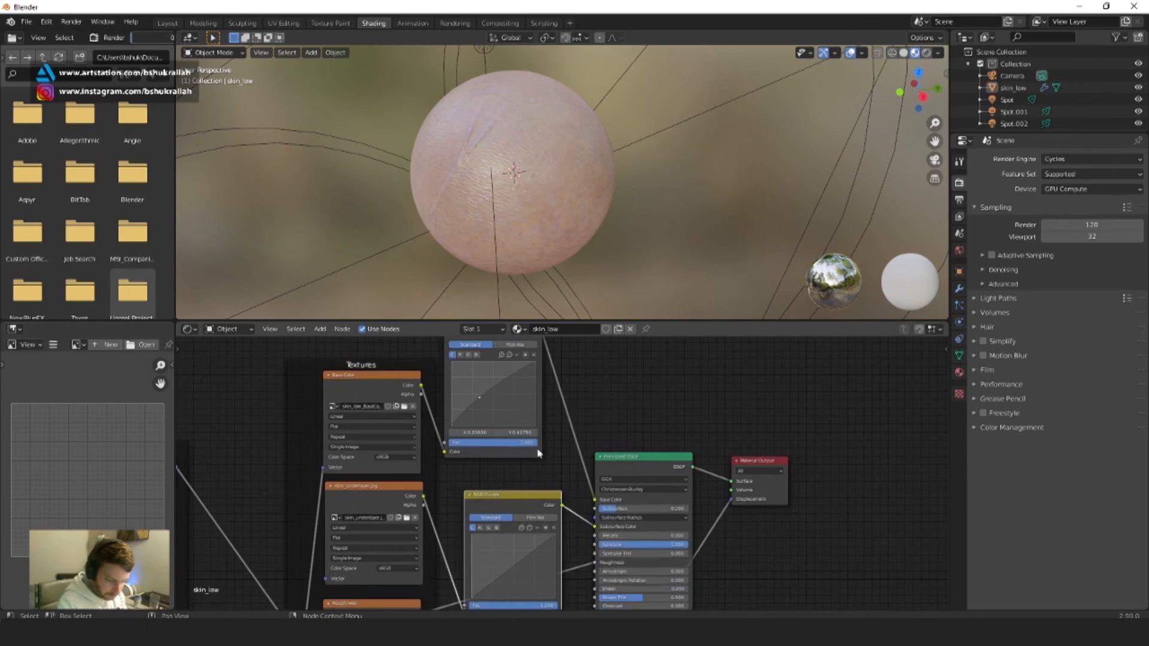
left_click_drag(497, 505, 493, 457)
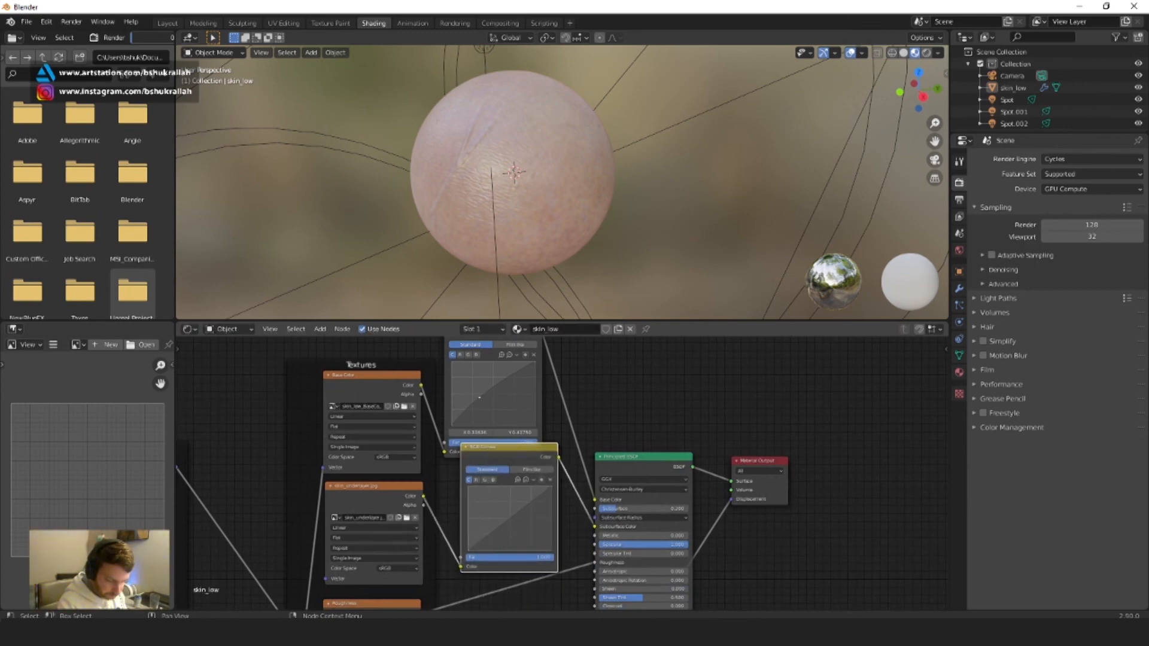
Try reshaping the underlayer's combined curve, reset it, and try raising its blue channel curve
left_click(498, 532)
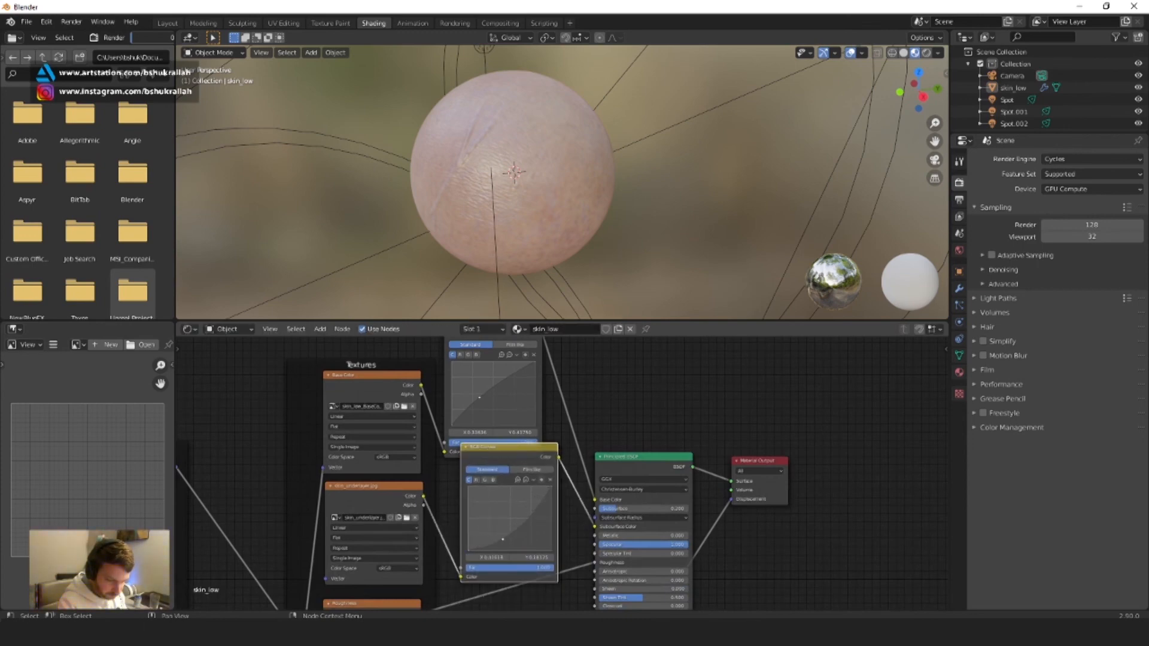
left_click_drag(501, 539, 518, 514)
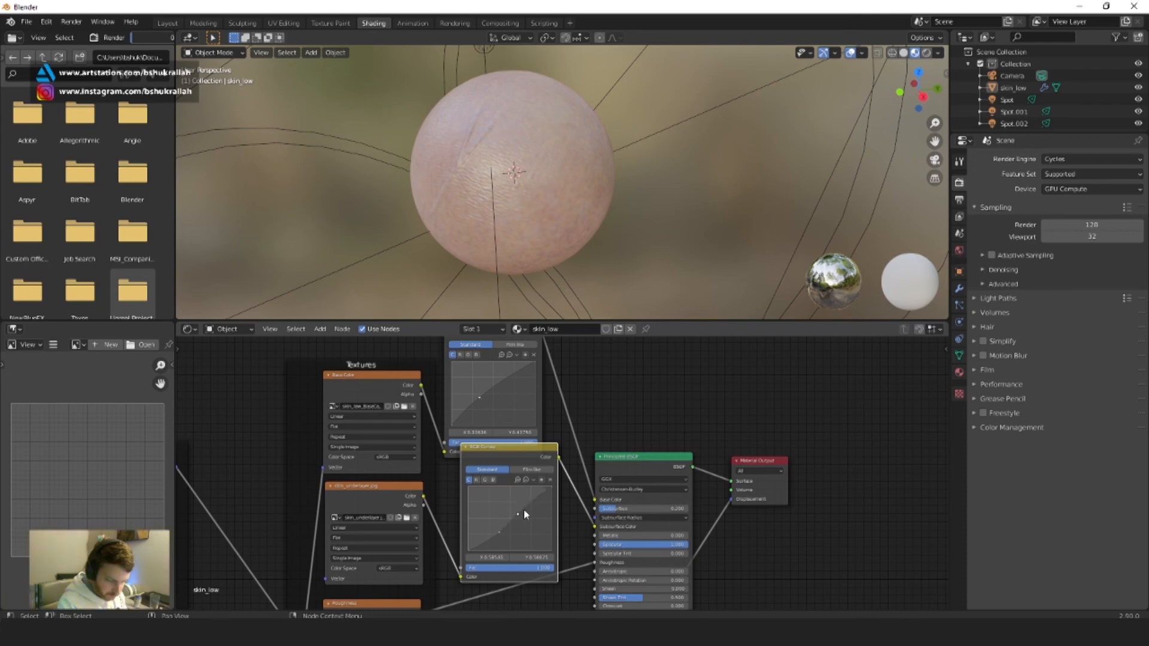
left_click(551, 481)
left_click(493, 480)
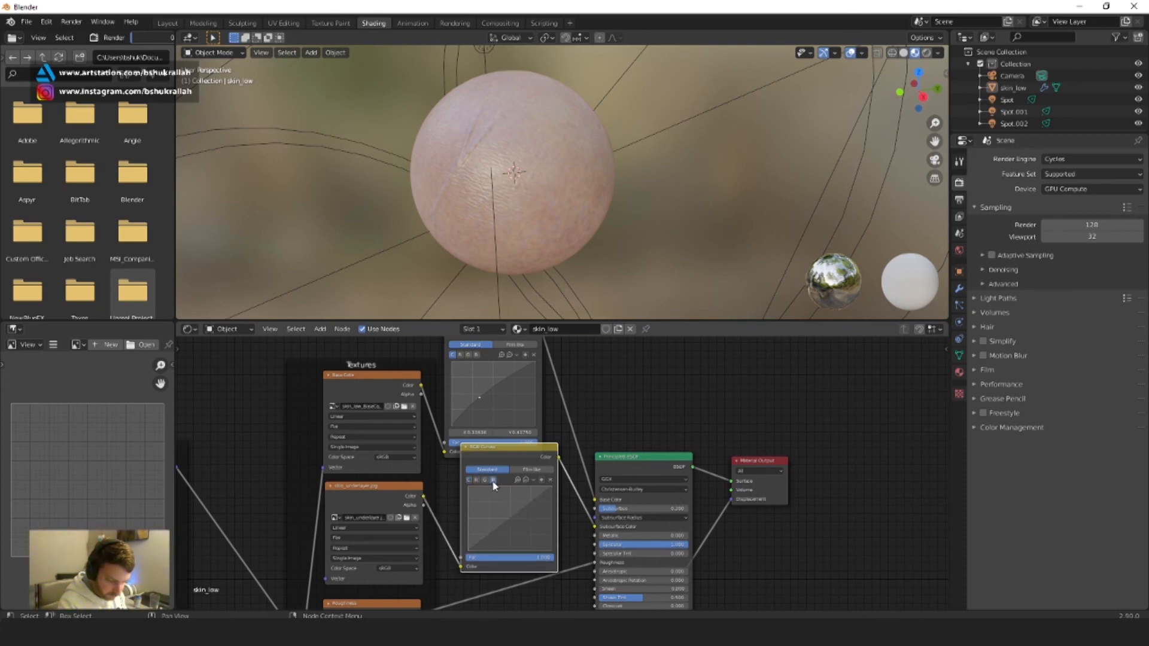
left_click(496, 516)
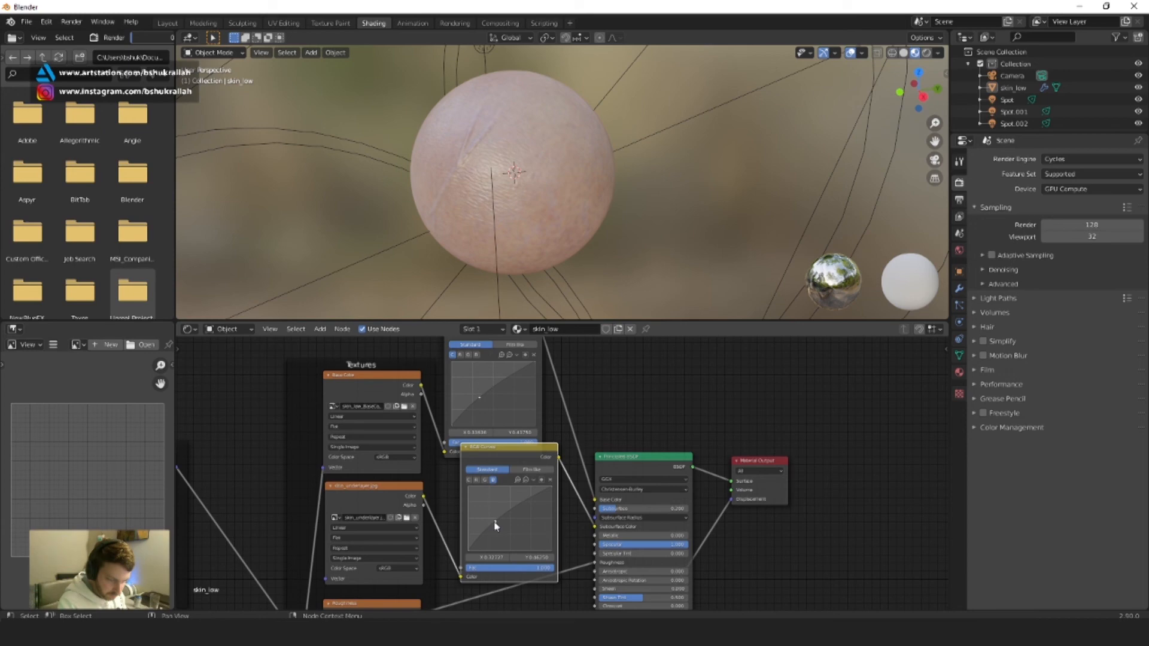
scroll(466, 164, "up", 3)
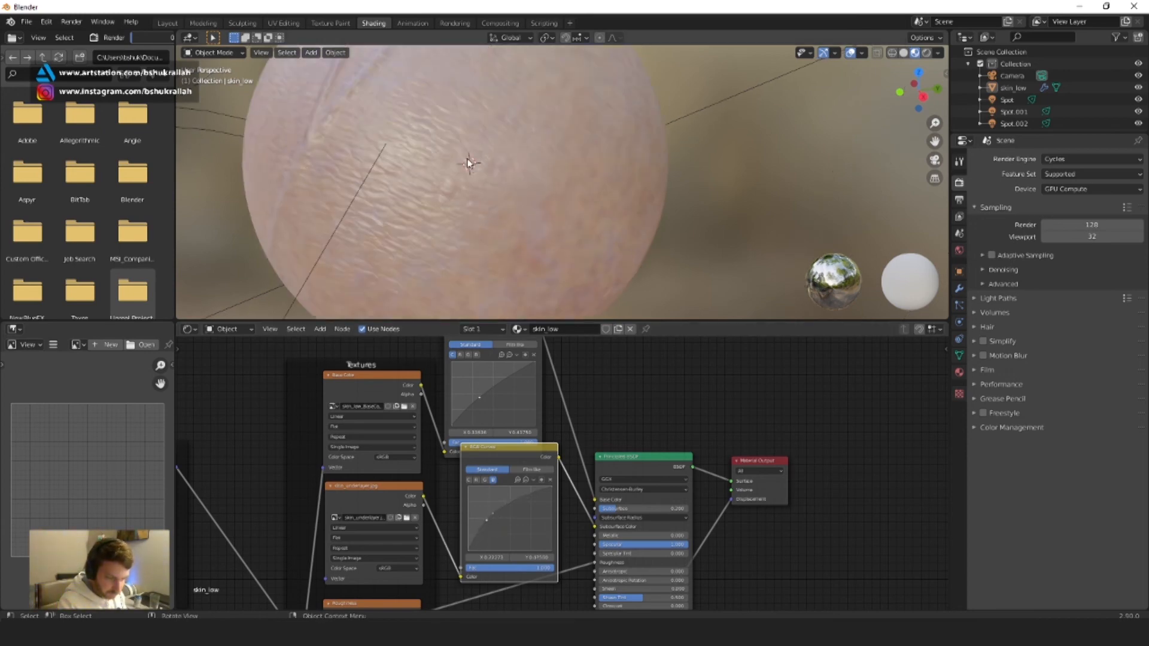
Try lowering and raising the underlayer's red channel curve, and dissolve that RGB Curves node while keeping its link
left_click(477, 480)
left_click_drag(495, 530, 507, 533)
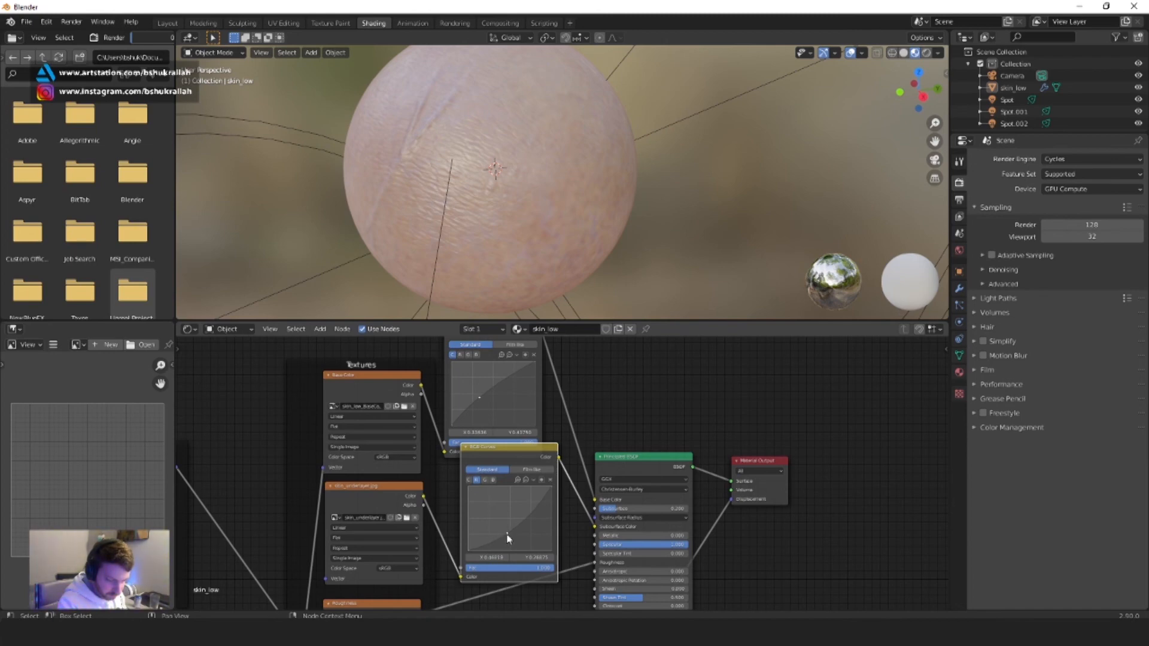
left_click_drag(507, 533, 482, 520)
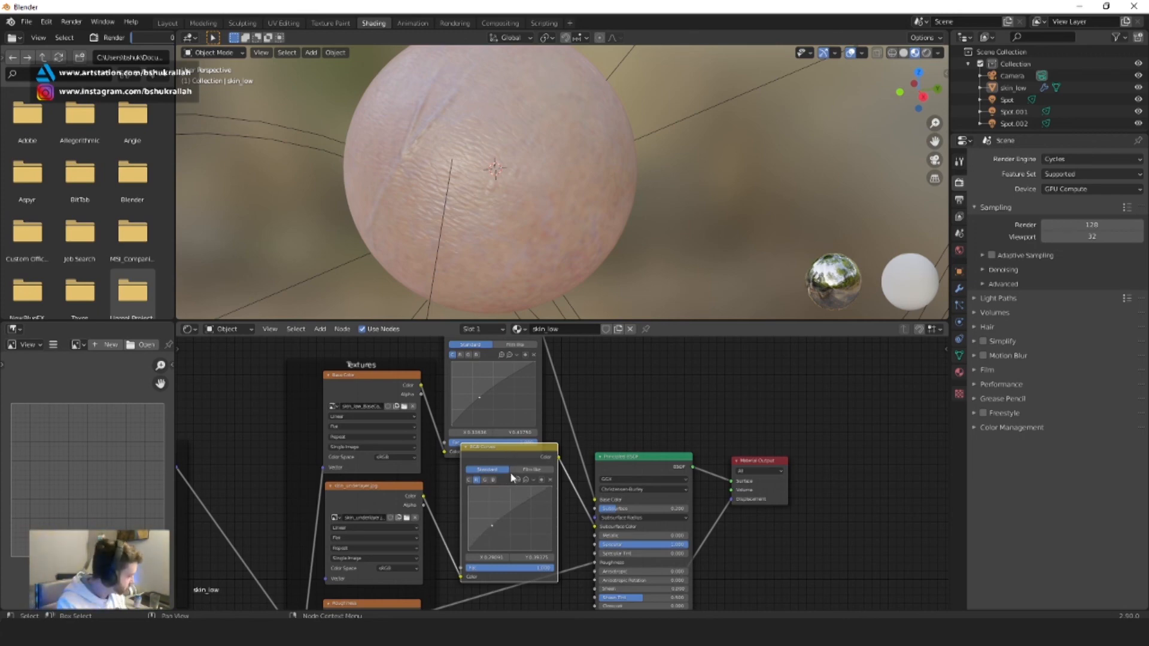
key("ctrl+x")
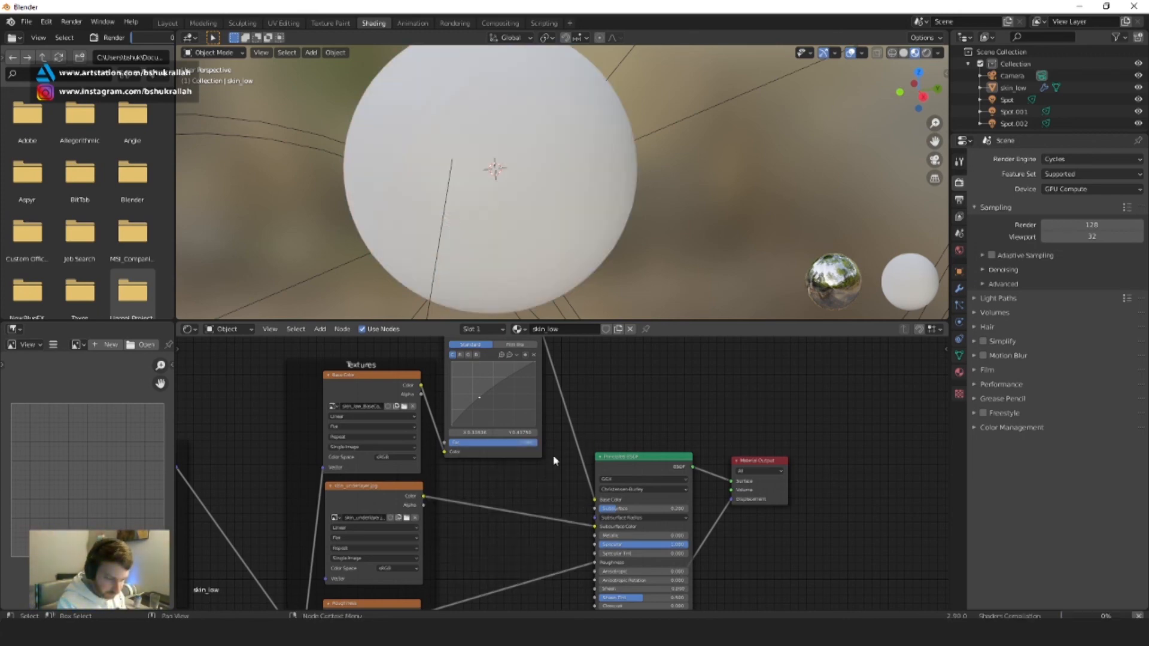
Insert an RGB Curves node between the Roughness texture and the Principled BSDF's Roughness input, and place it beside the texture
middle_click_drag(497, 518, 484, 431)
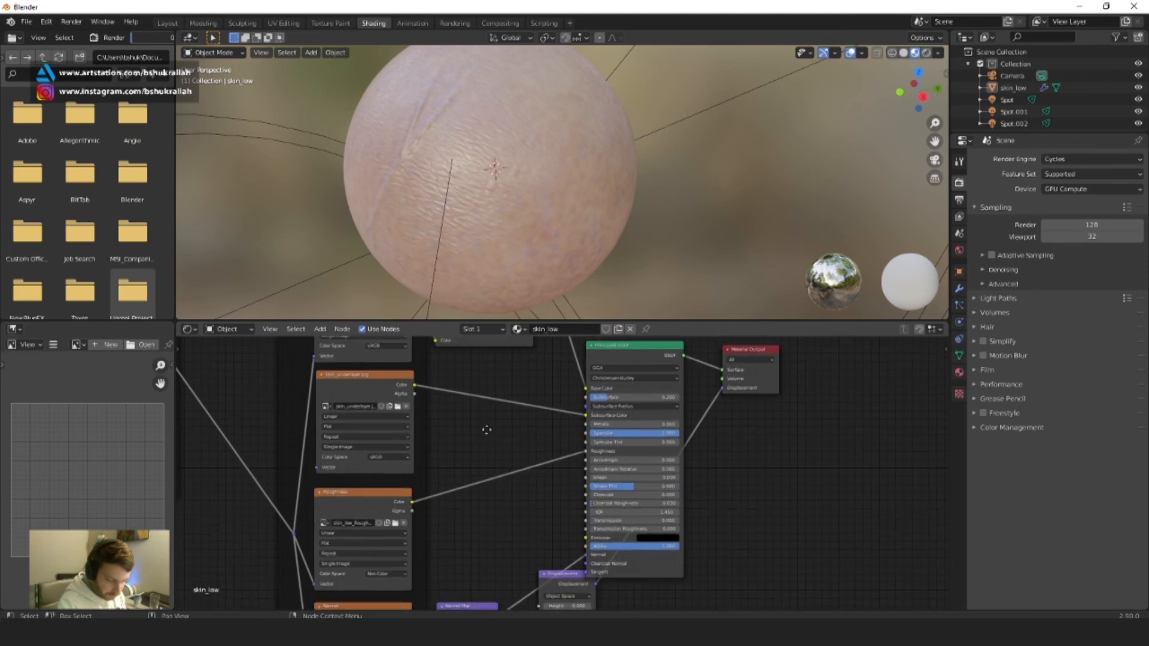
middle_click_drag(472, 513, 476, 444)
scroll(467, 446, "up", 2)
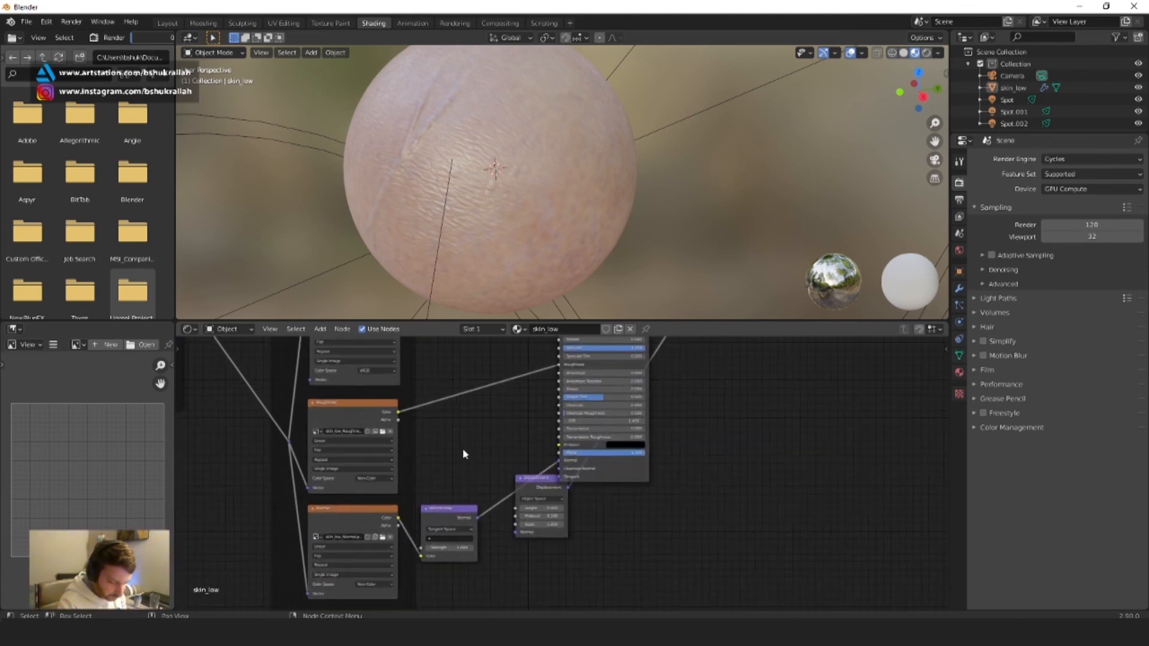
key("shift+a")
mouse_move(446, 441)
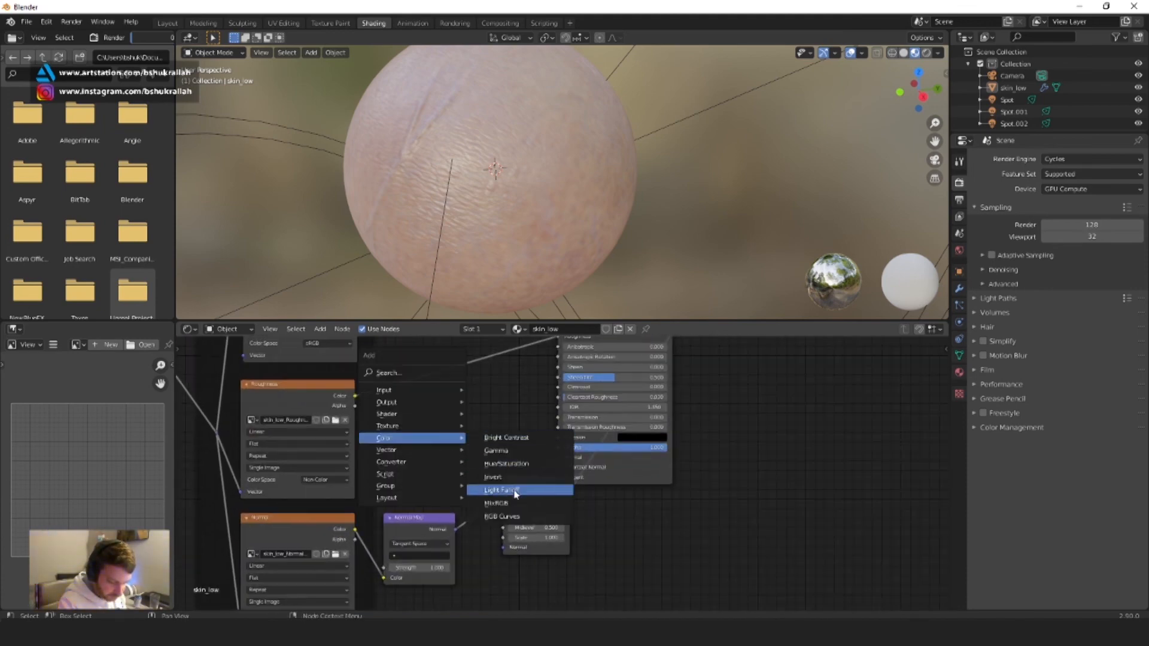
left_click(503, 516)
left_click(397, 365)
middle_click_drag(555, 416, 601, 499)
left_click_drag(482, 460, 468, 407)
Shape the roughness curve with a lower point at about 0.29, 0.28 and an upper point at about 0.59, 0.75
mouse_move(455, 495)
left_mouse_down()
mouse_move(474, 519)
mouse_move(467, 478)
mouse_move(458, 498)
left_mouse_up()
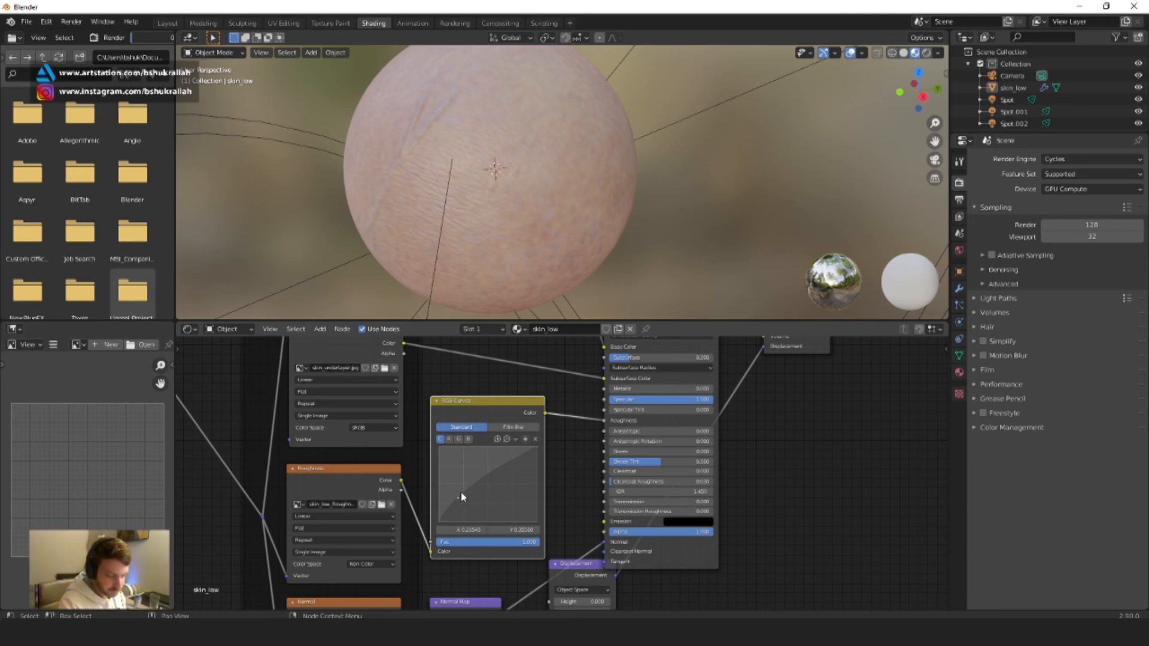
left_click_drag(460, 500, 467, 502)
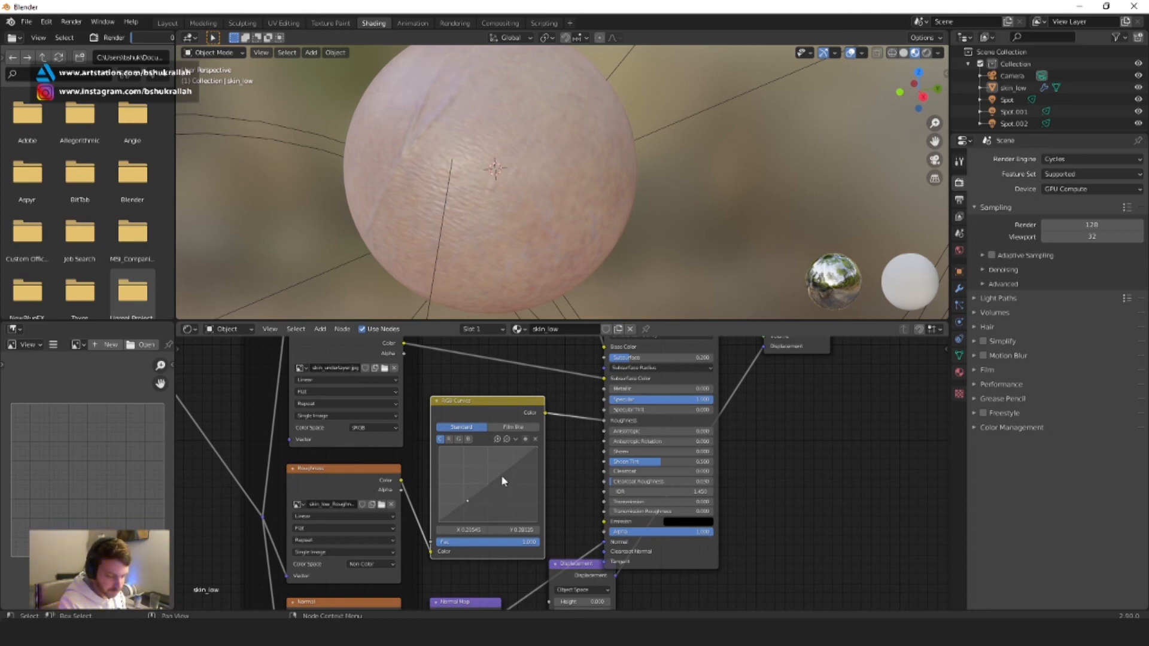
mouse_move(498, 463)
left_mouse_down()
mouse_move(513, 509)
mouse_move(498, 466)
left_mouse_up()
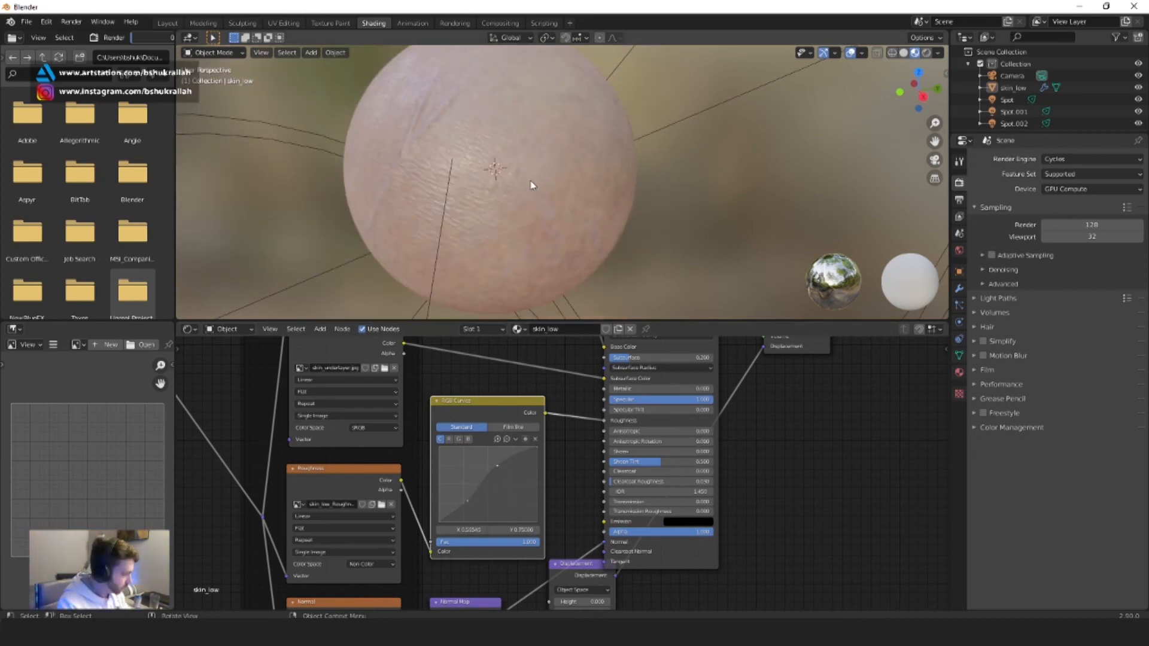
Render the sphere with the adjusted curves into render slot 1
key("F12")
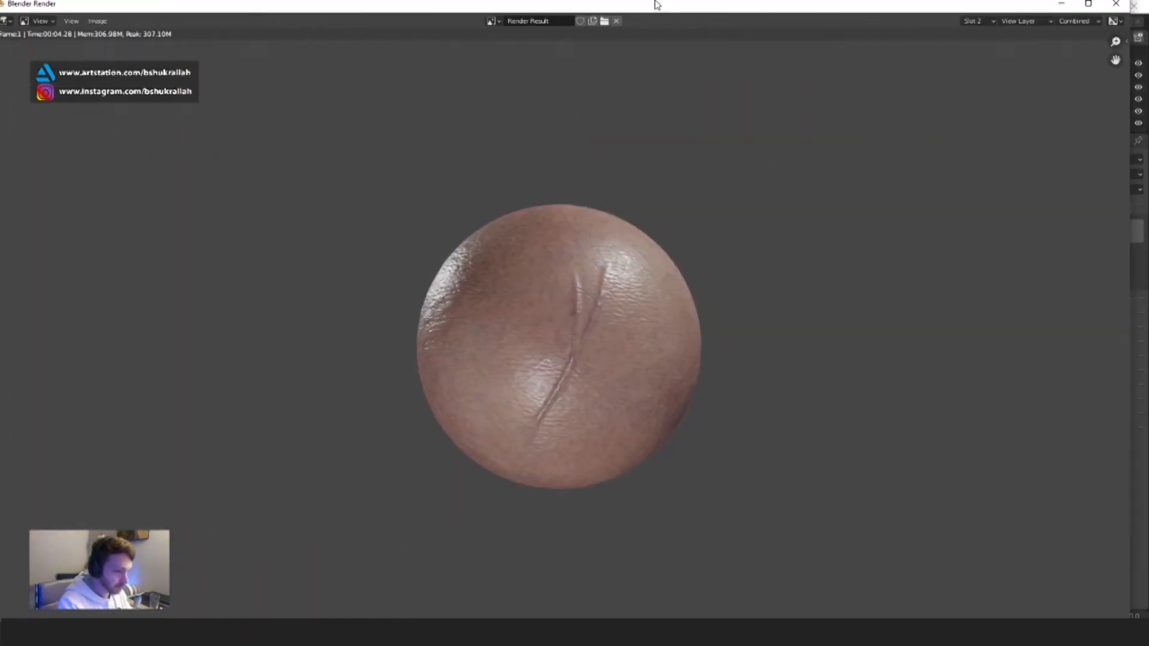
double_click(657, 5)
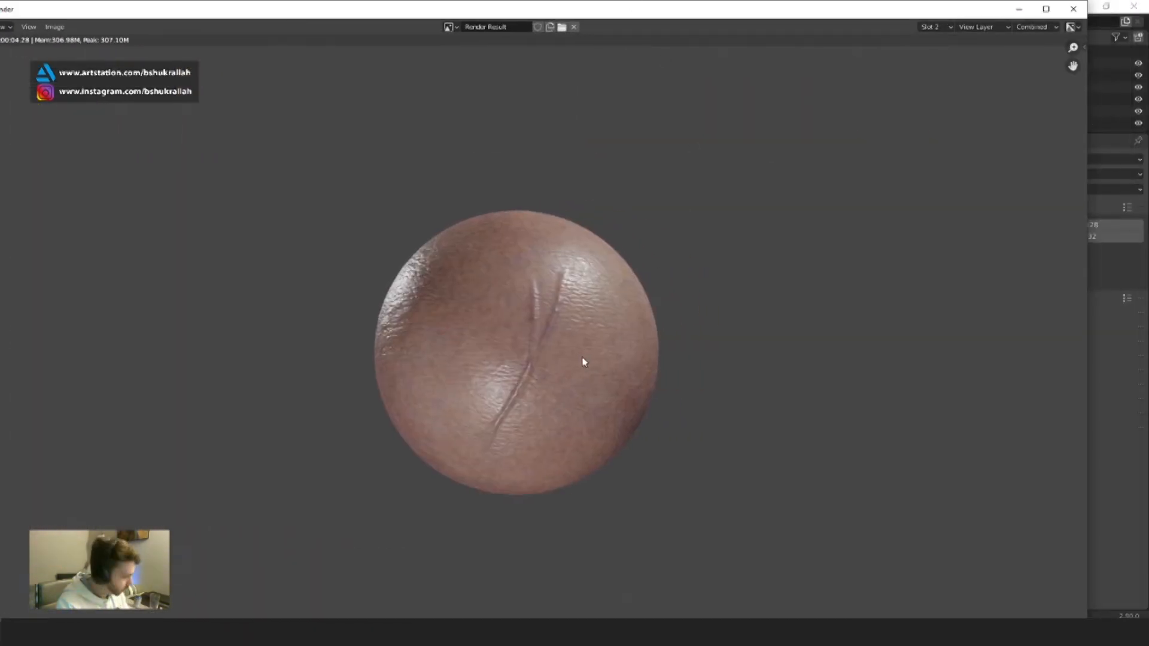
key("j")
key("F12")
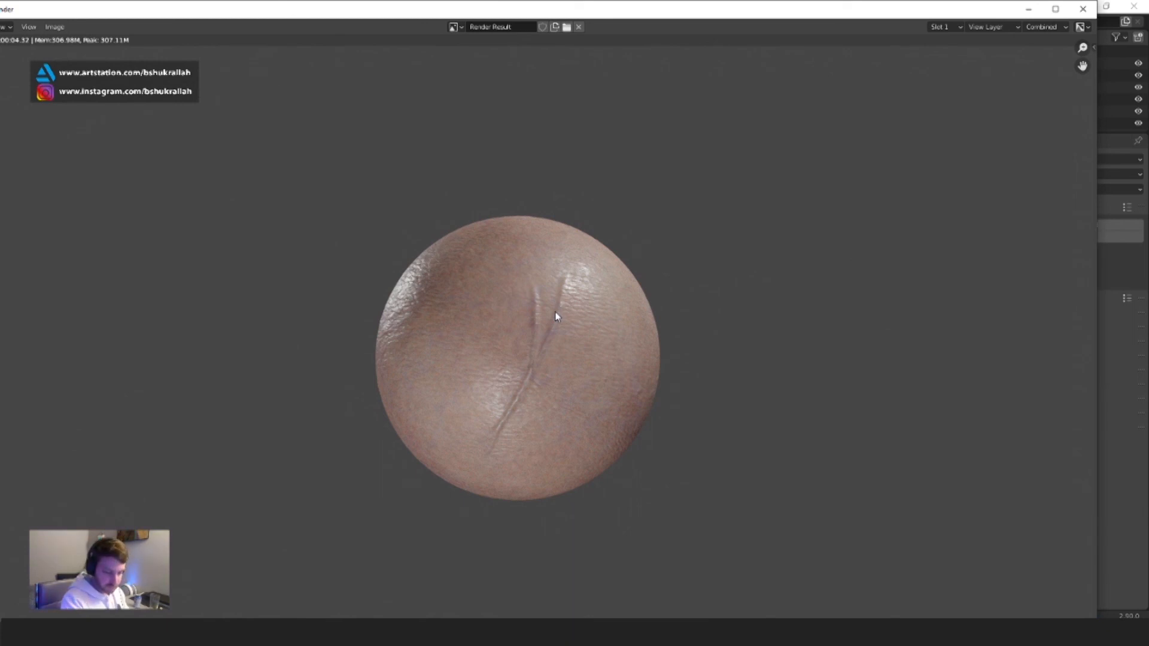
Compare the new render with the one in slot 2, inspect the skin detail up close, and close the render window
key("j")
key("j")
key("j")
key("j")
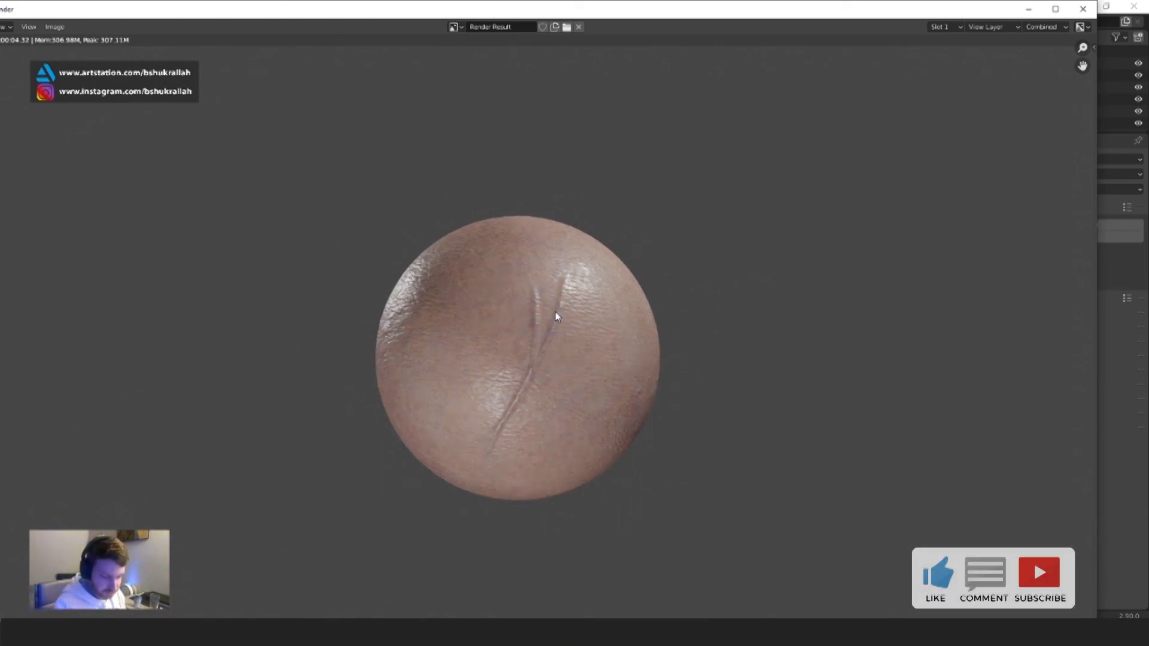
key("j")
key("j")
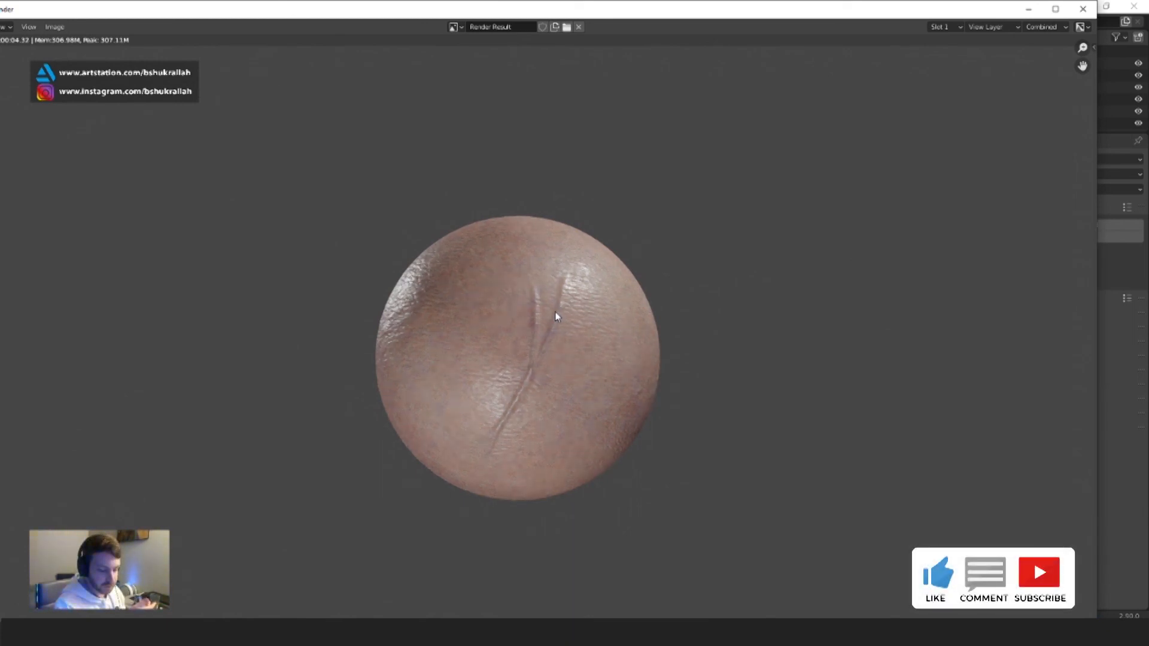
scroll(556, 317, "up", 4)
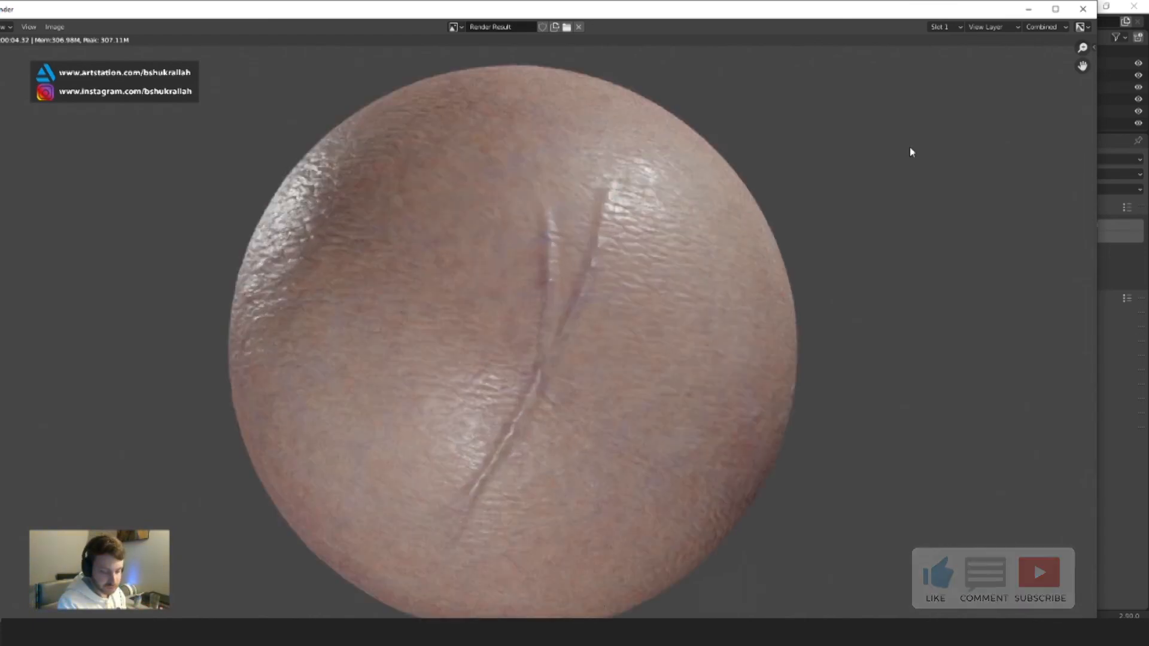
left_click(1083, 9)
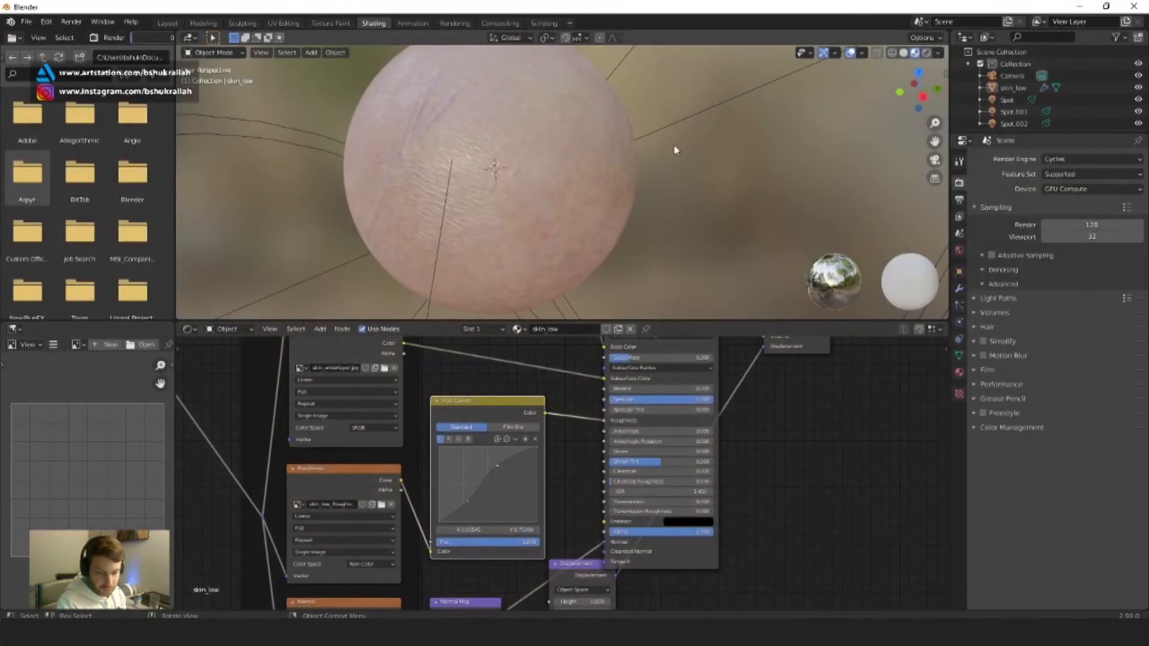
Change the scene's render engine from Cycles to Eevee
scroll(689, 156, "down", 2)
left_click(1071, 158)
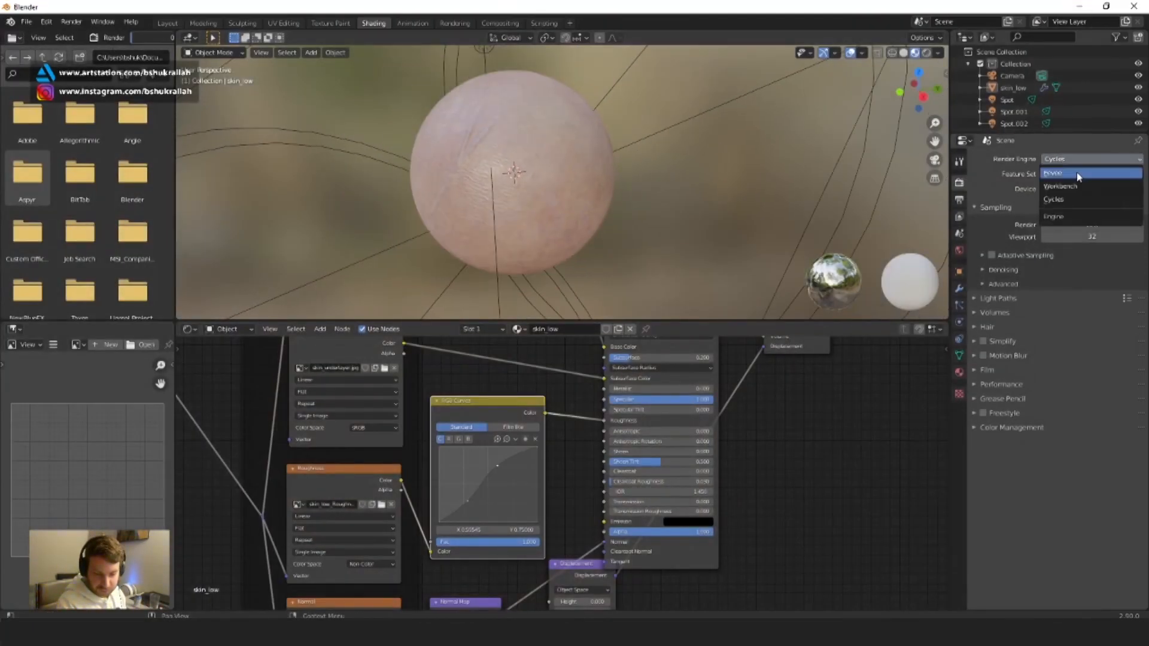
left_click(1066, 175)
middle_click_drag(576, 196, 604, 143)
Open the Layout workspace and examine the Eevee-rendered skin sphere from different angles and distances
left_click(167, 23)
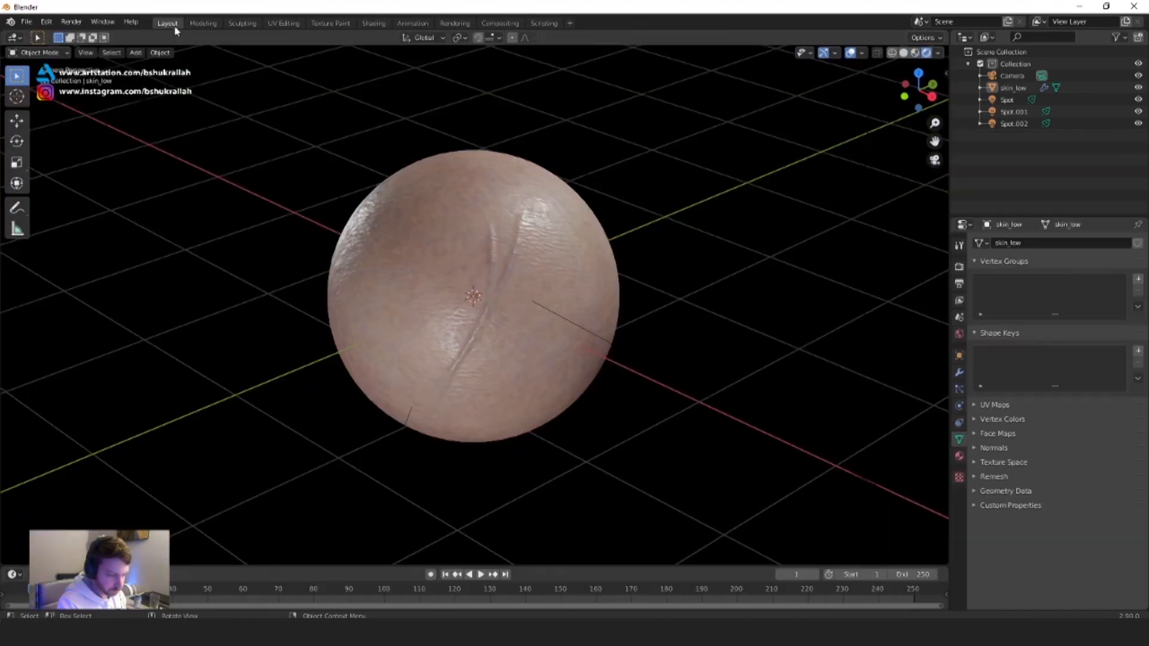
scroll(565, 341, "down", 4)
scroll(454, 277, "up", 5)
middle_click_drag(521, 303, 576, 385)
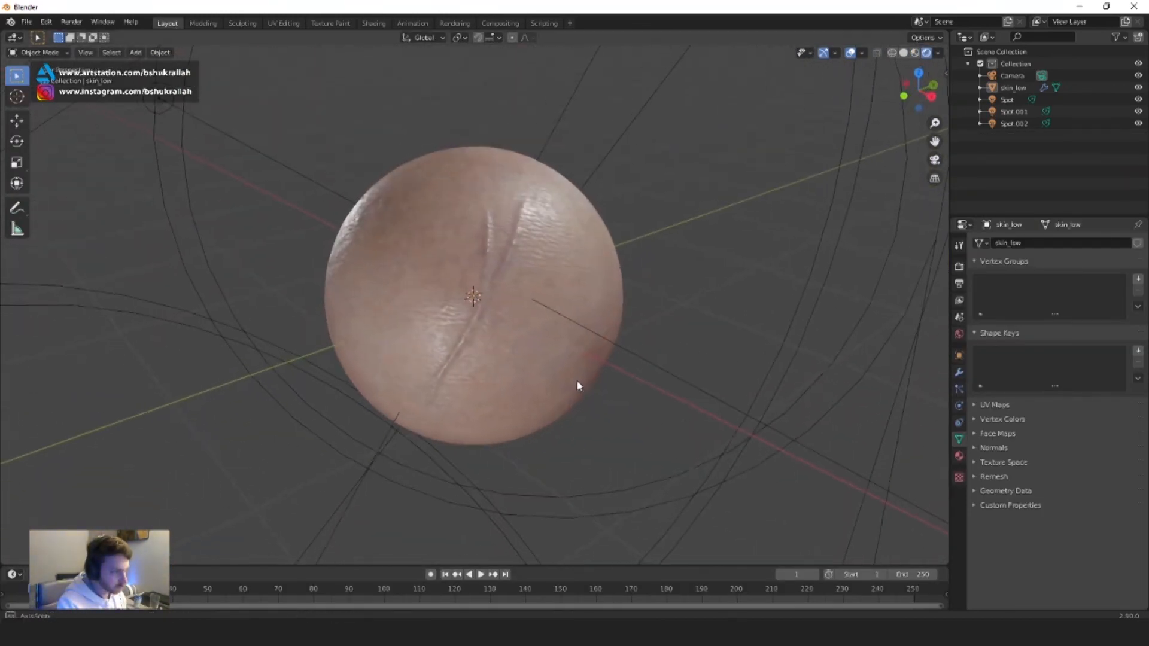